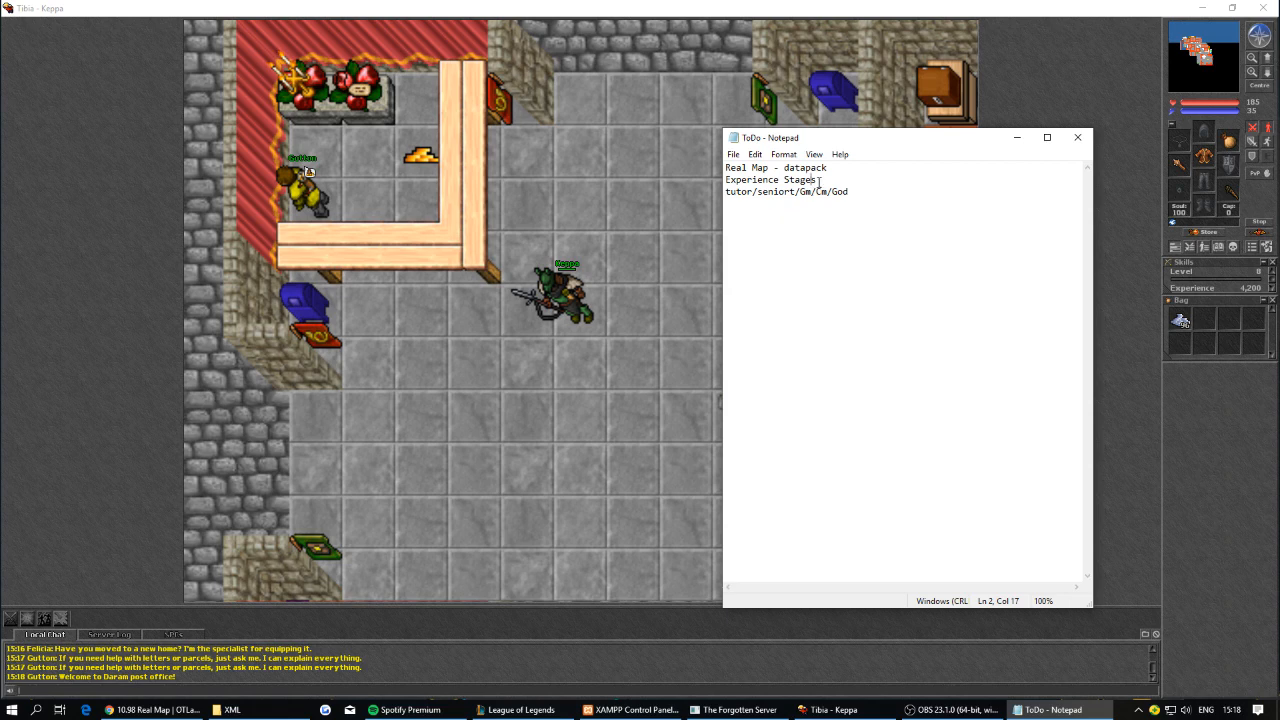
# Go over the to-do note's Experience Stages and tutor/seniort/Gm/Cm/God entries, finishing on a blank line below them.
pyautogui.moveTo(816, 182); pyautogui.dragTo(728, 179)
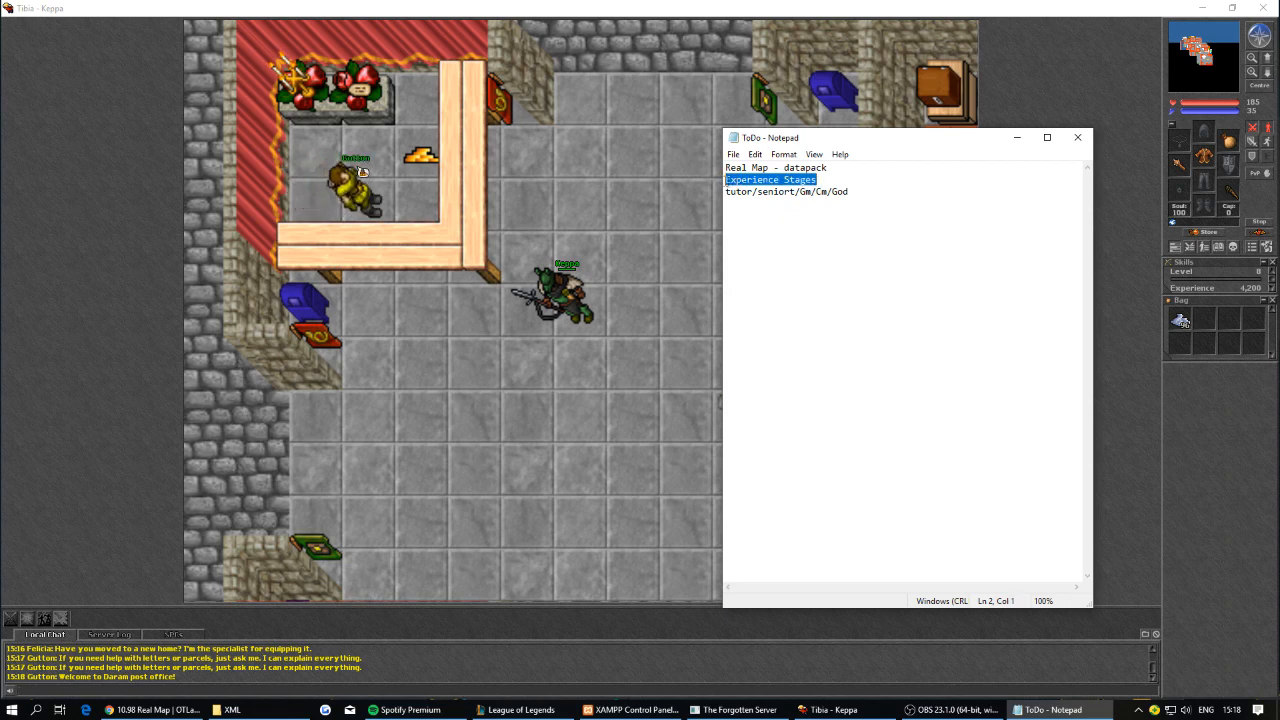
pyautogui.moveTo(726, 191); pyautogui.dragTo(741, 192)
pyautogui.moveTo(826, 191); pyautogui.dragTo(722, 192)
pyautogui.click(860, 193)
pyautogui.press('Return')
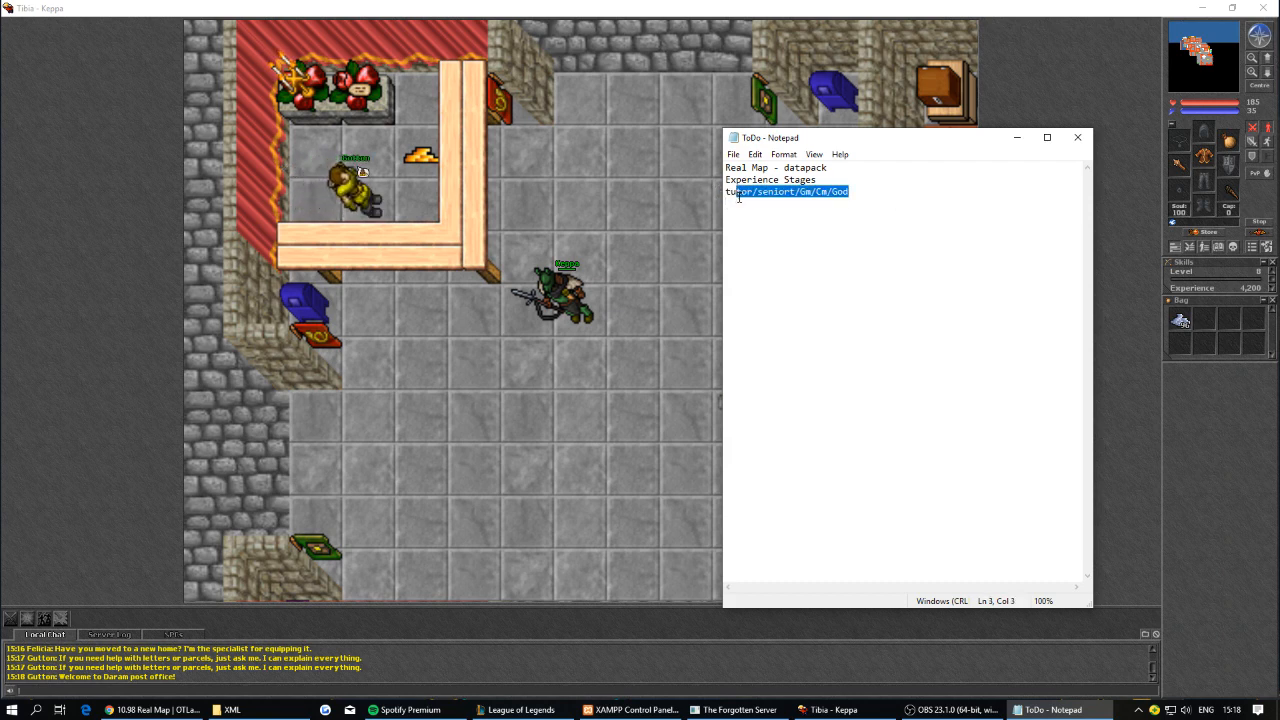
pyautogui.moveTo(849, 192); pyautogui.dragTo(836, 193)
pyautogui.click(808, 194)
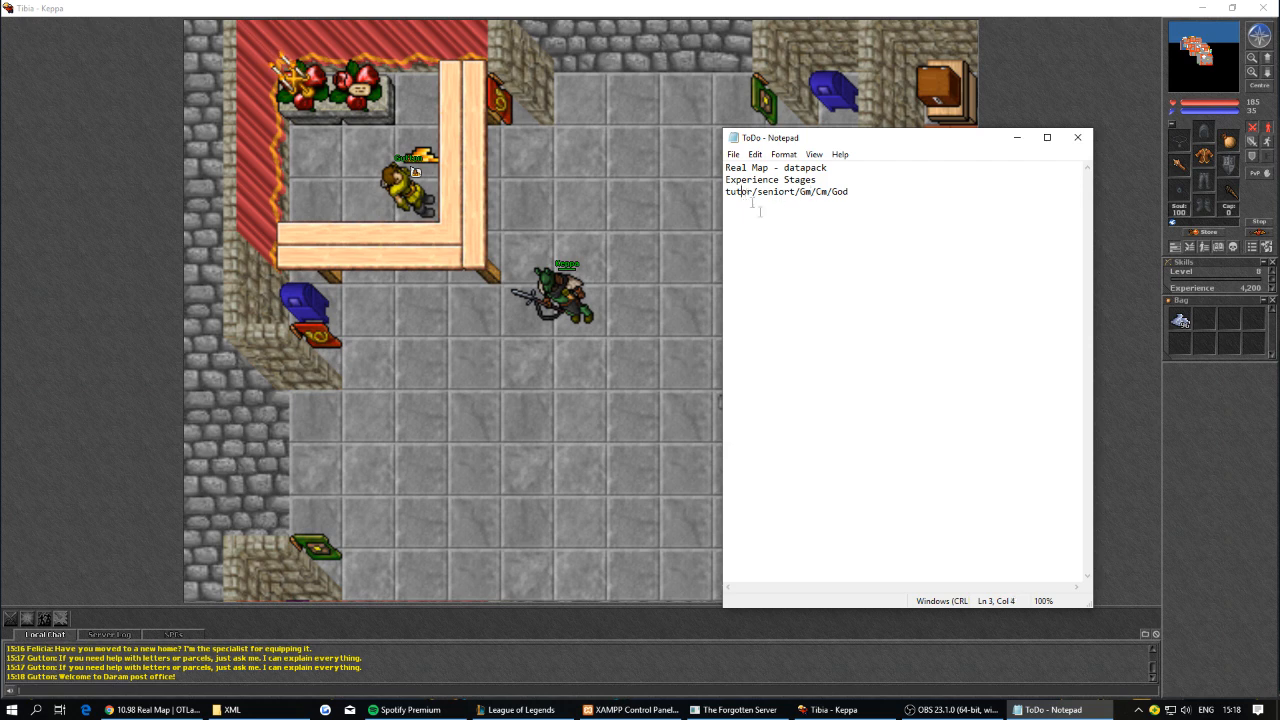
pyautogui.moveTo(778, 145); pyautogui.dragTo(703, 145)
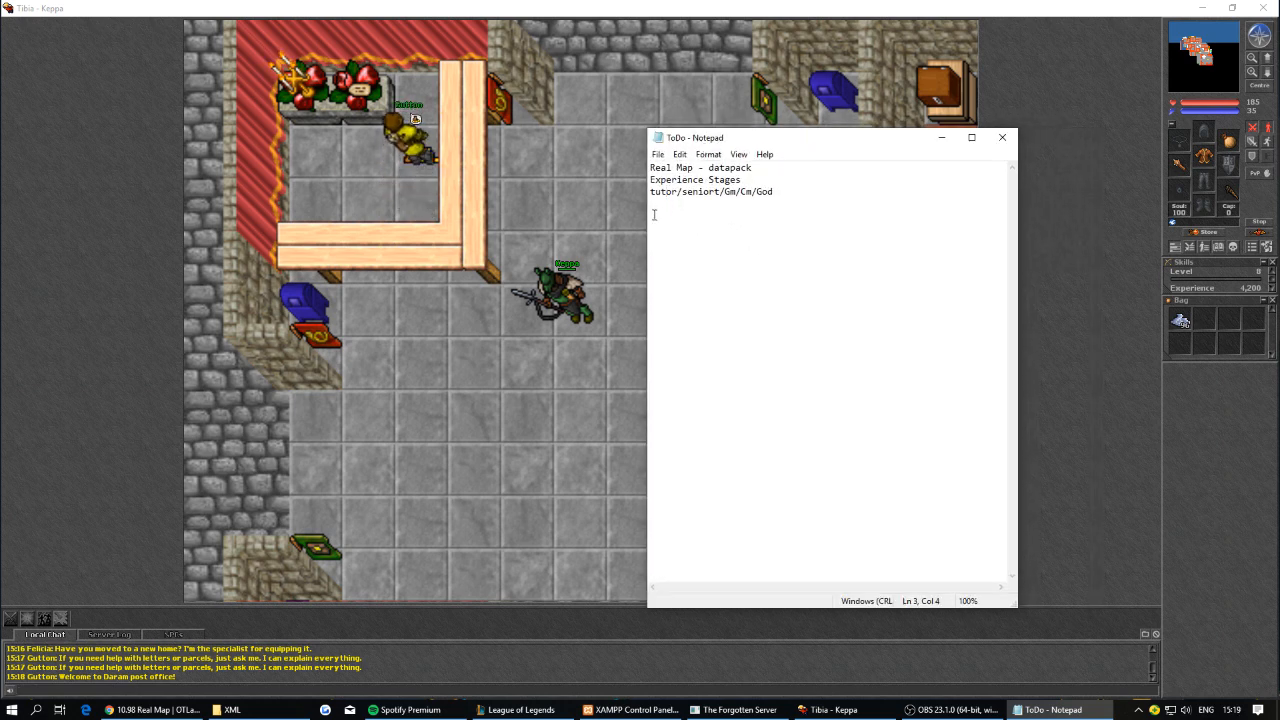
pyautogui.moveTo(654, 192); pyautogui.dragTo(737, 192)
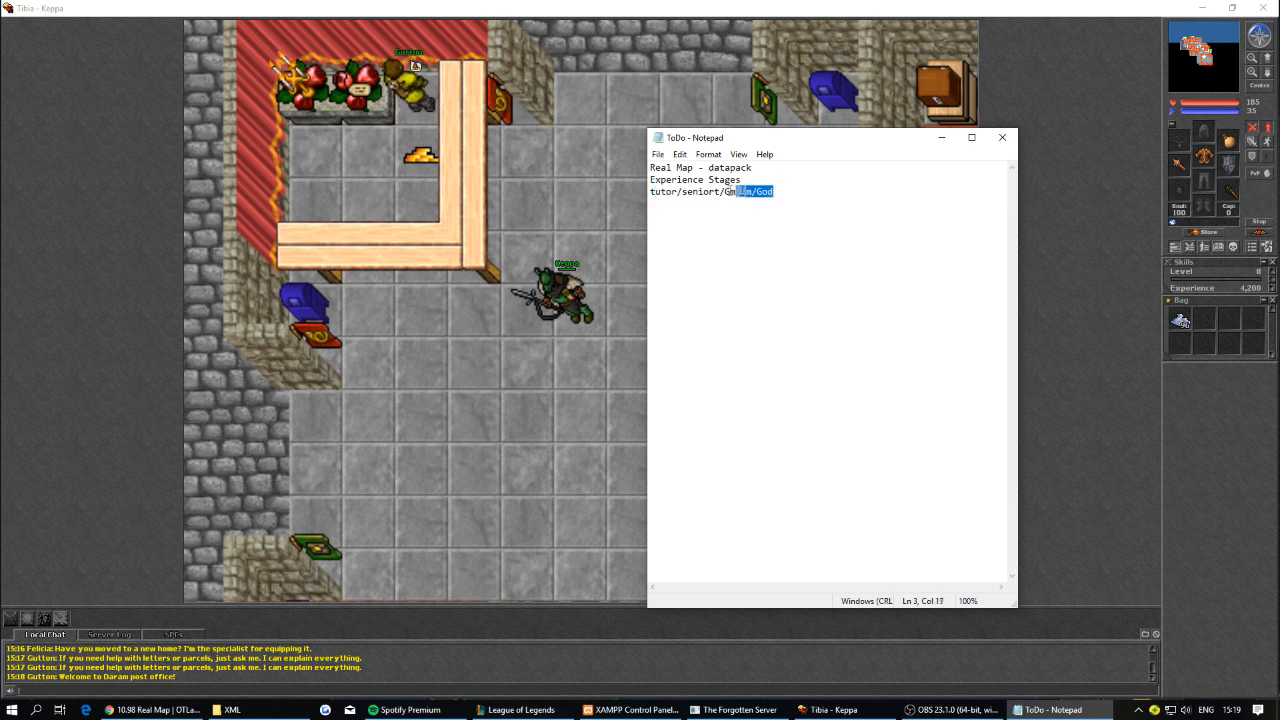
pyautogui.moveTo(678, 195); pyautogui.dragTo(651, 193)
pyautogui.click(783, 192)
pyautogui.press('Return')
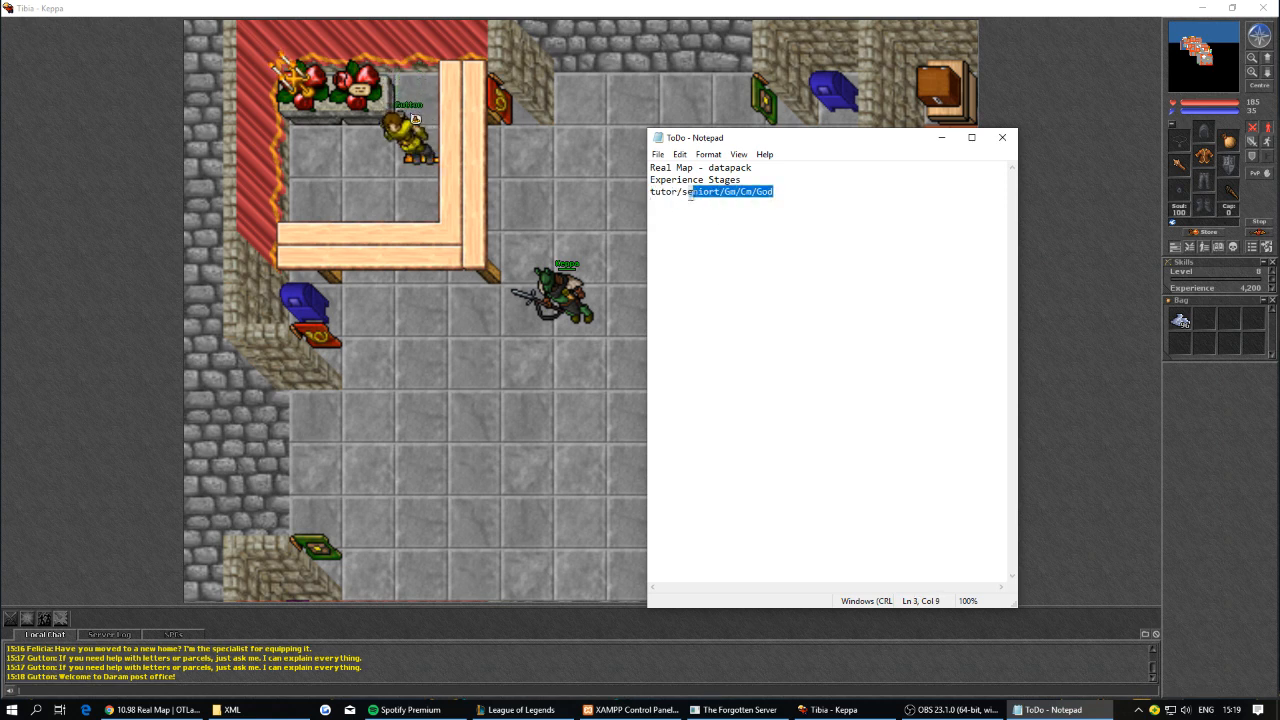
# Open the groups file from the server's data\XML folder in Notepad++.
pyautogui.click(230, 709)
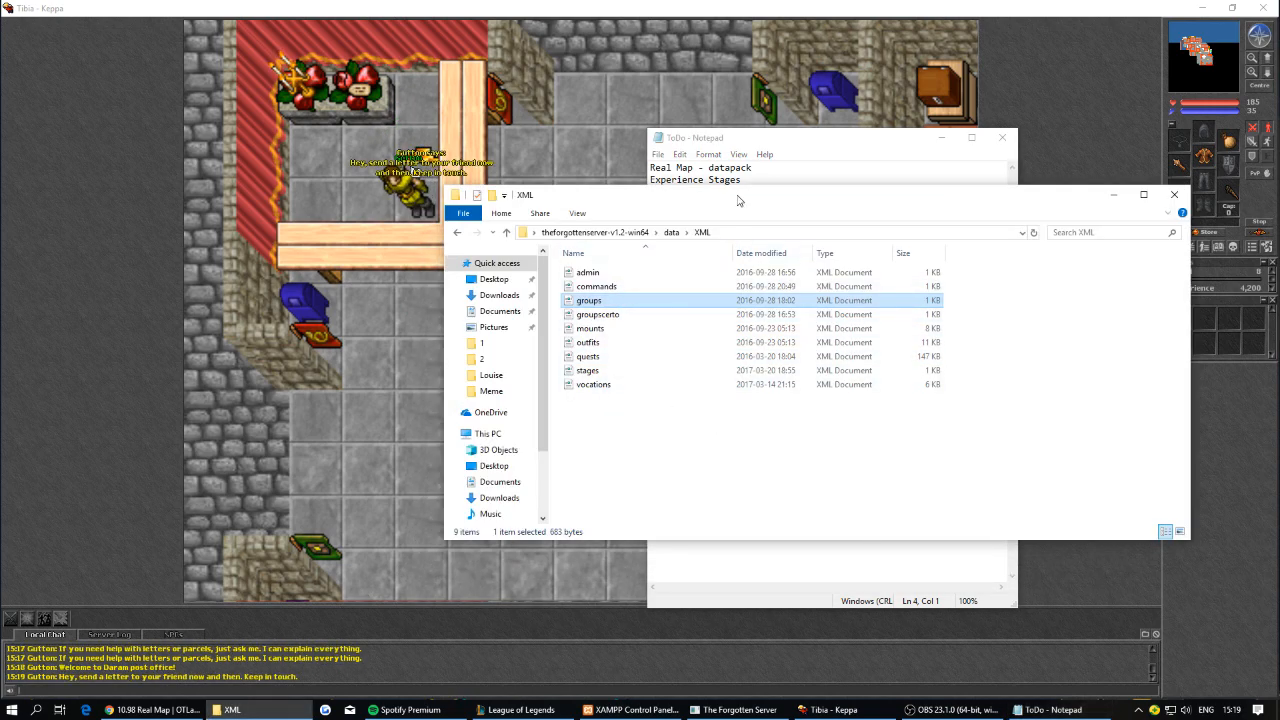
pyautogui.moveTo(740, 195); pyautogui.dragTo(618, 199)
pyautogui.rightClick(466, 306)
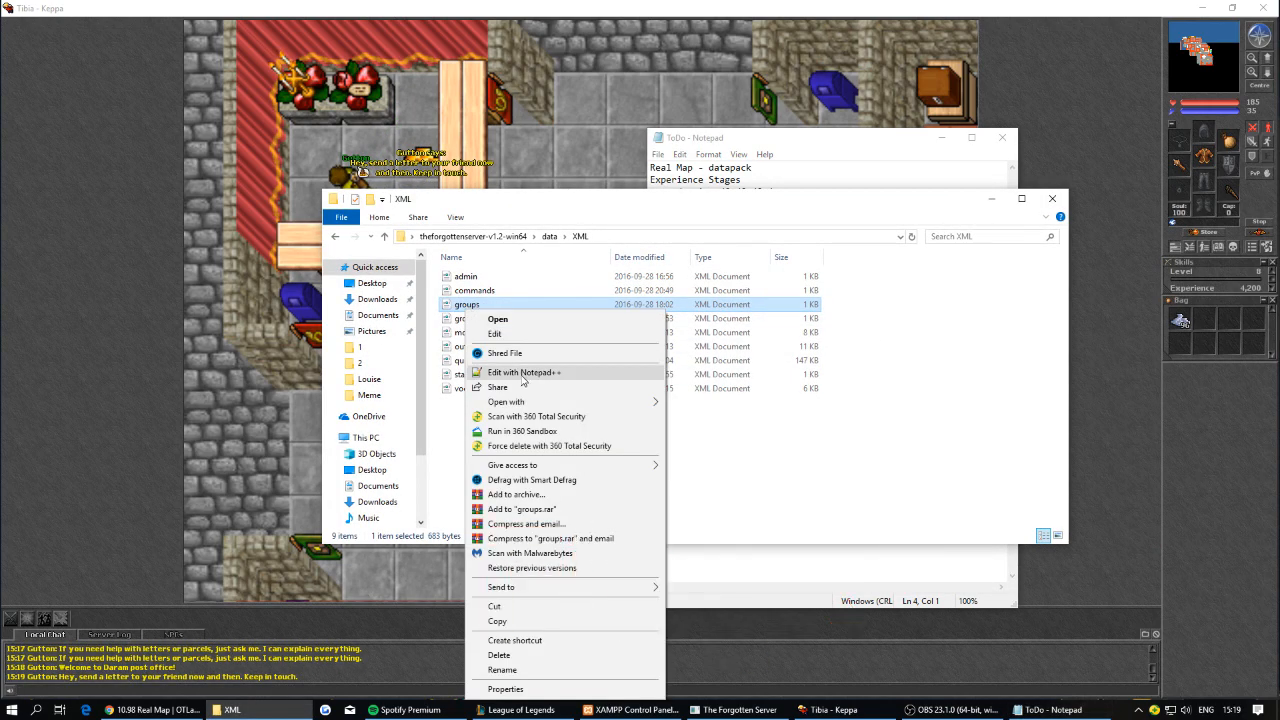
pyautogui.click(523, 373)
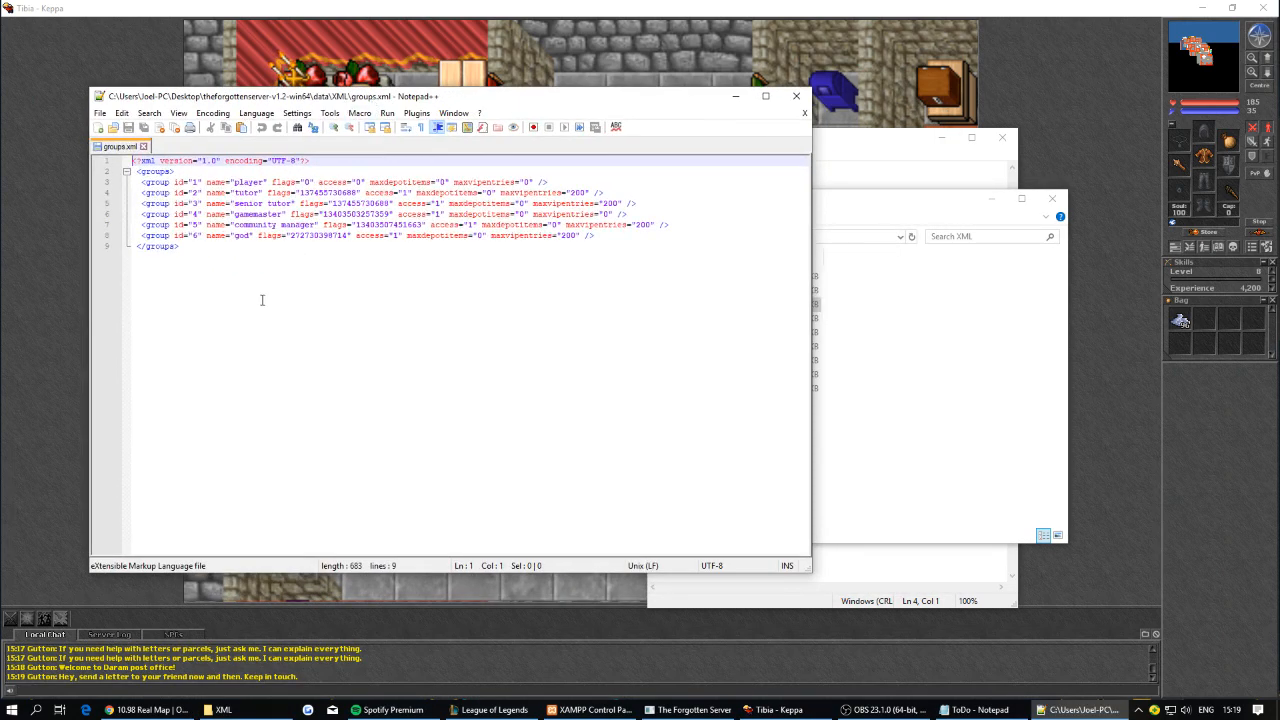
# Check the group definitions from player to god in groups.xml, and close the file and its editor.
pyautogui.moveTo(300, 203); pyautogui.dragTo(311, 203)
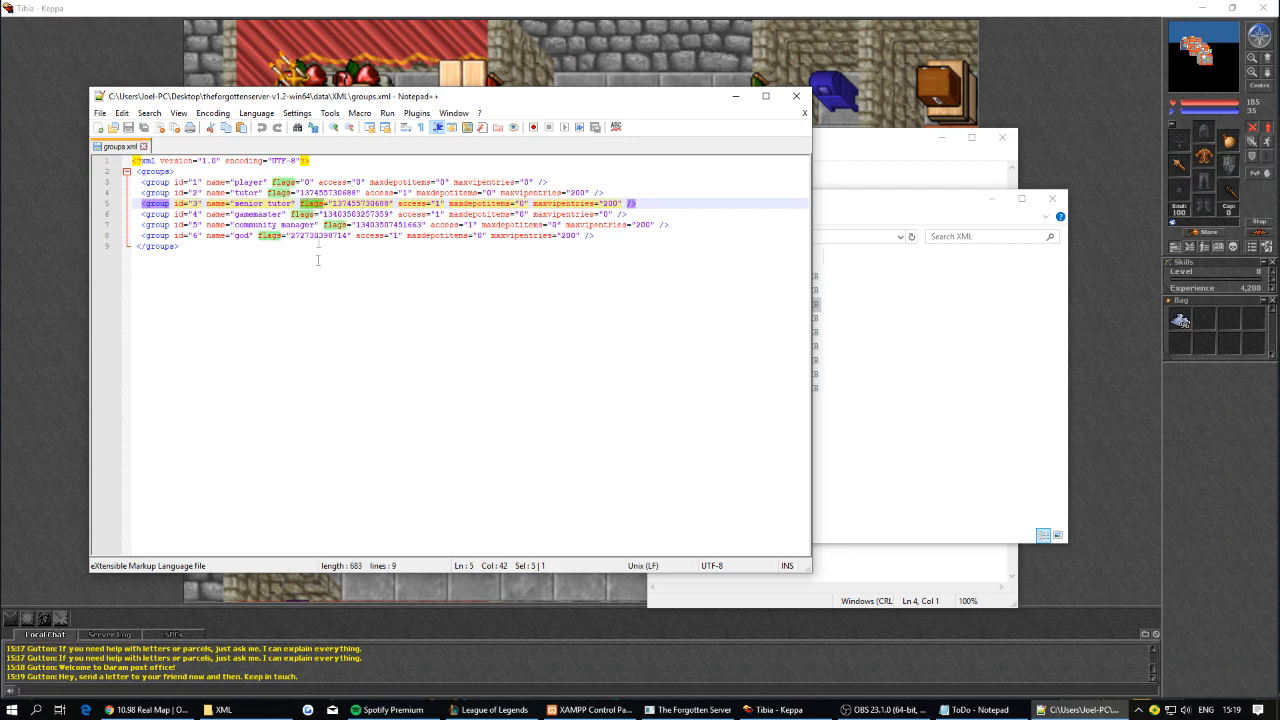
pyautogui.click(342, 251)
pyautogui.click(143, 146)
pyautogui.click(796, 96)
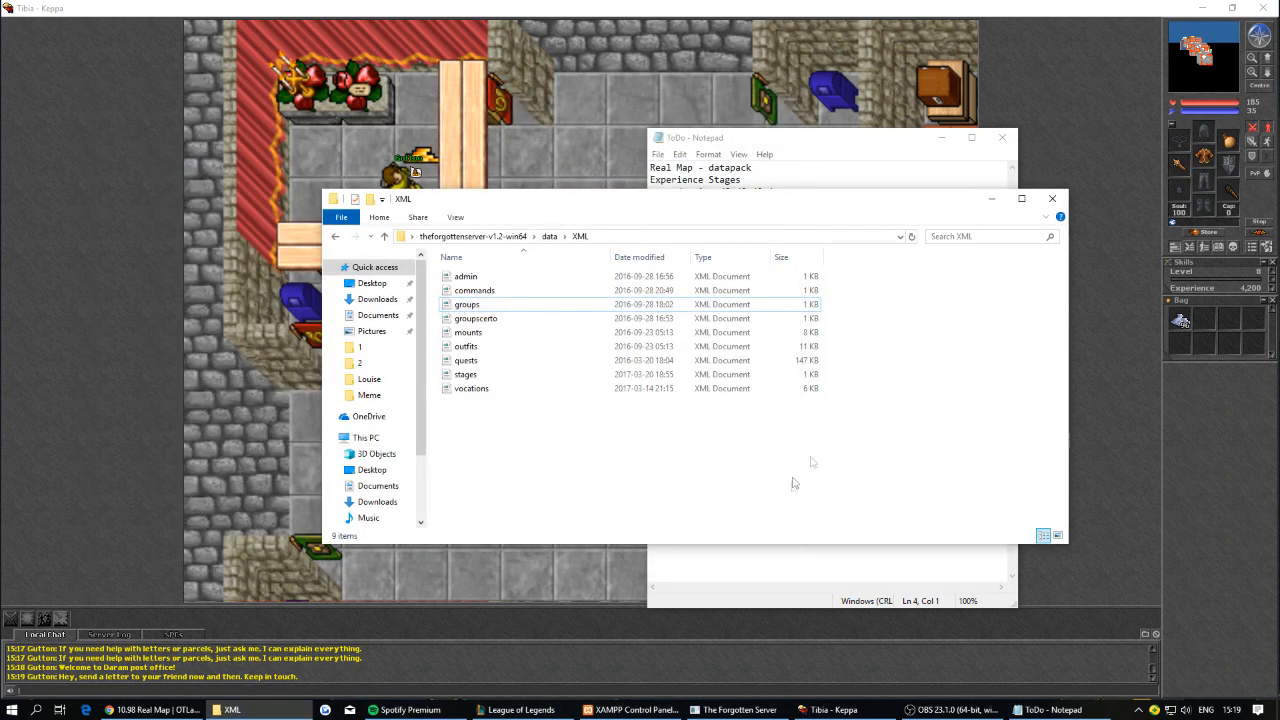
# Go up to the data folder, minimise its window, and return to the Real Map - datapack entry in the to-do note.
pyautogui.press('BackSpace')
pyautogui.moveTo(732, 202); pyautogui.dragTo(627, 225)
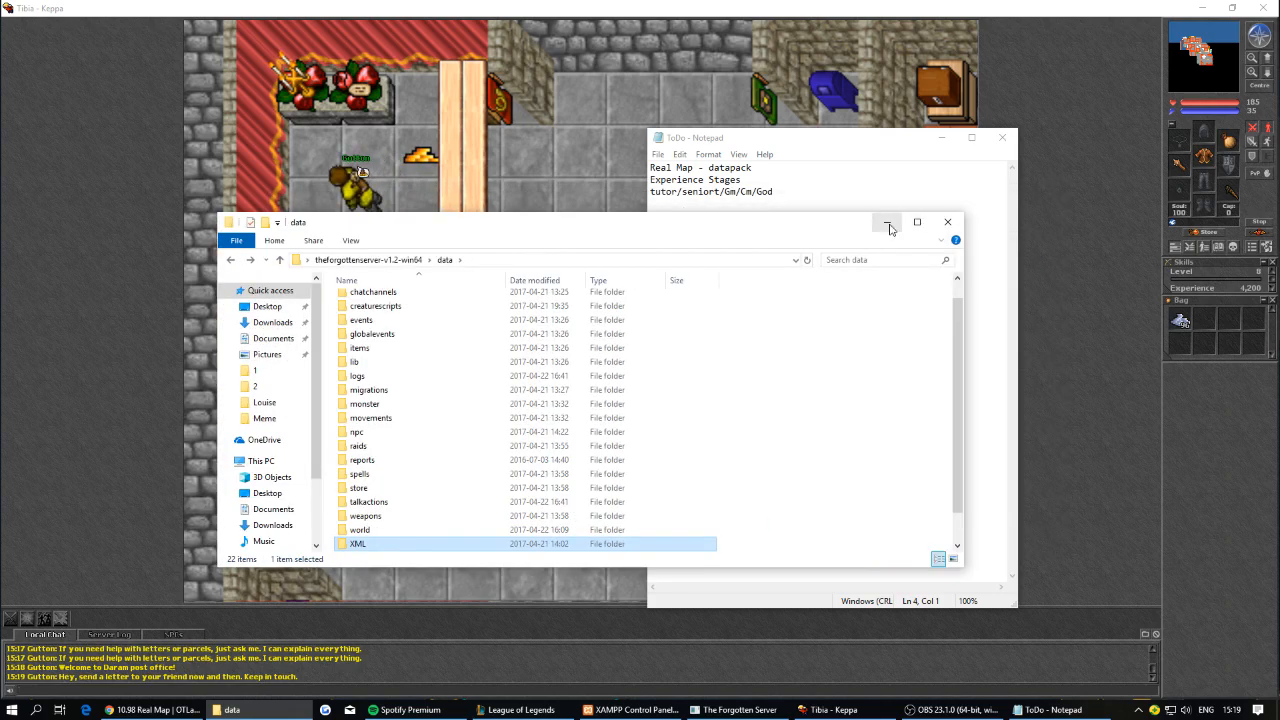
pyautogui.moveTo(803, 225); pyautogui.dragTo(757, 233)
pyautogui.click(850, 233)
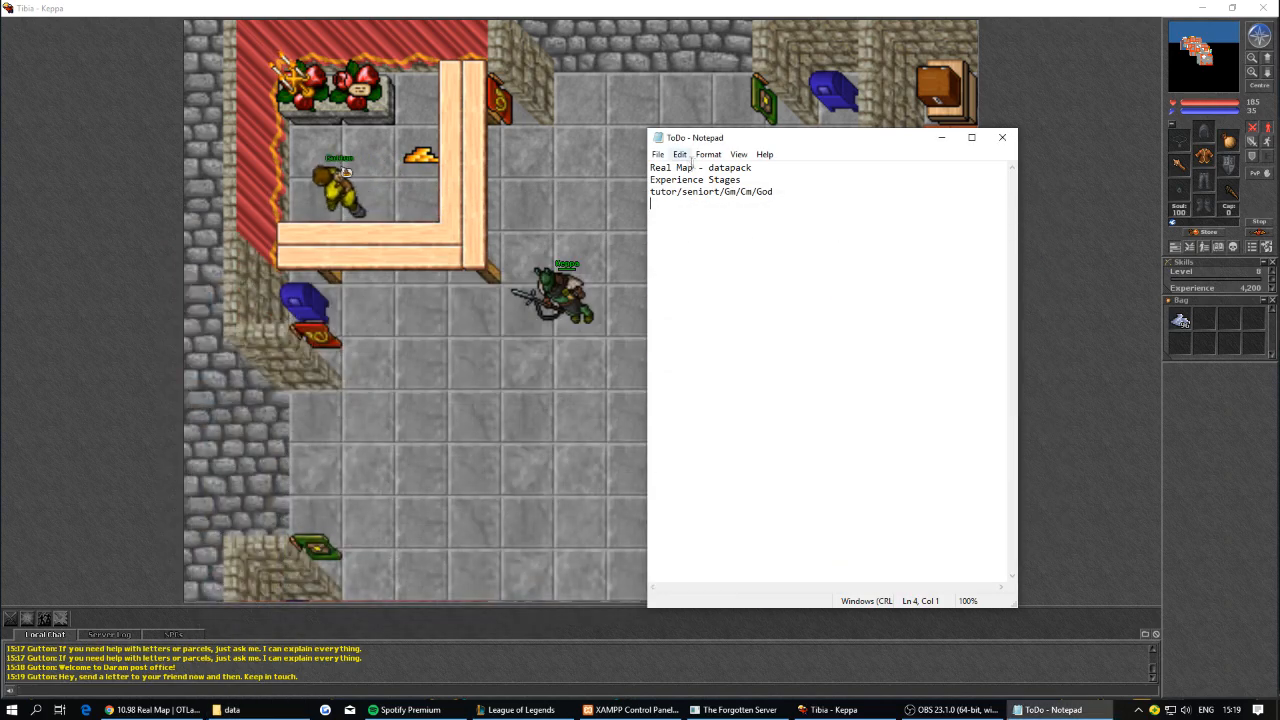
pyautogui.moveTo(694, 168)
pyautogui.mouseDown()
pyautogui.moveTo(660, 170)
pyautogui.moveTo(714, 170)
pyautogui.mouseUp()
pyautogui.click(714, 170)
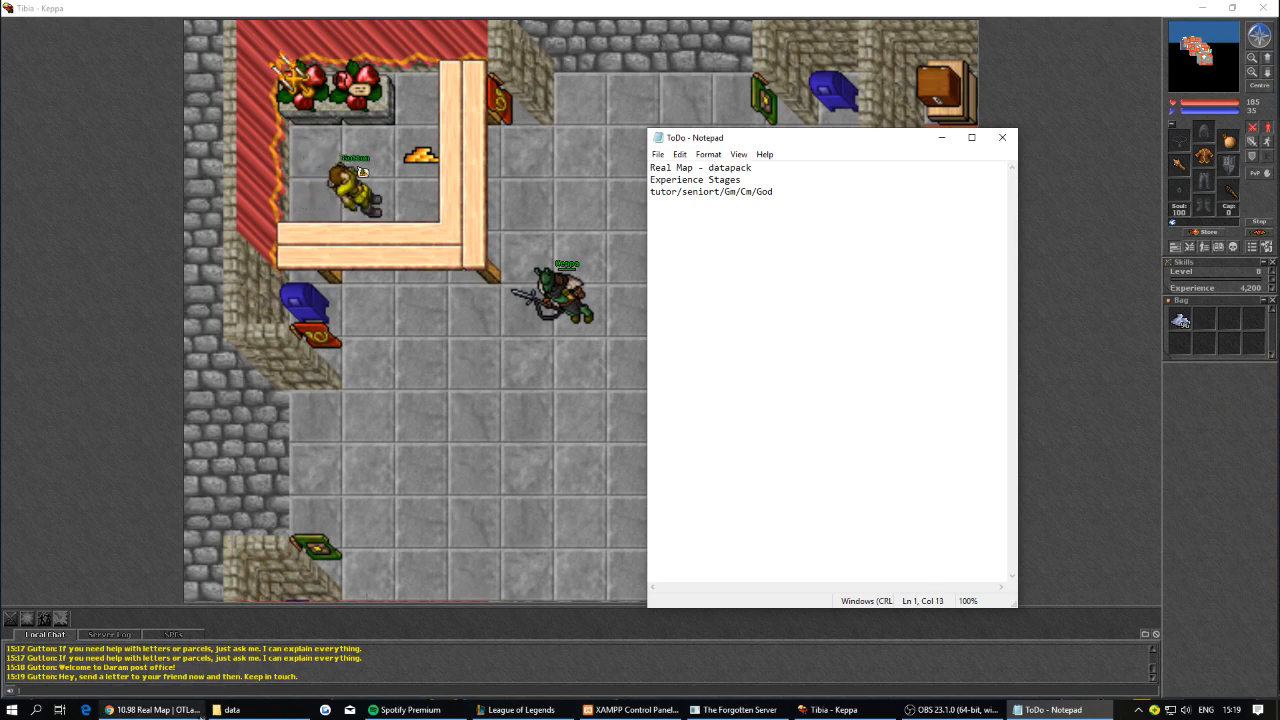
# Switch to the Chrome browser and load the otland.net forum.
pyautogui.click(155, 709)
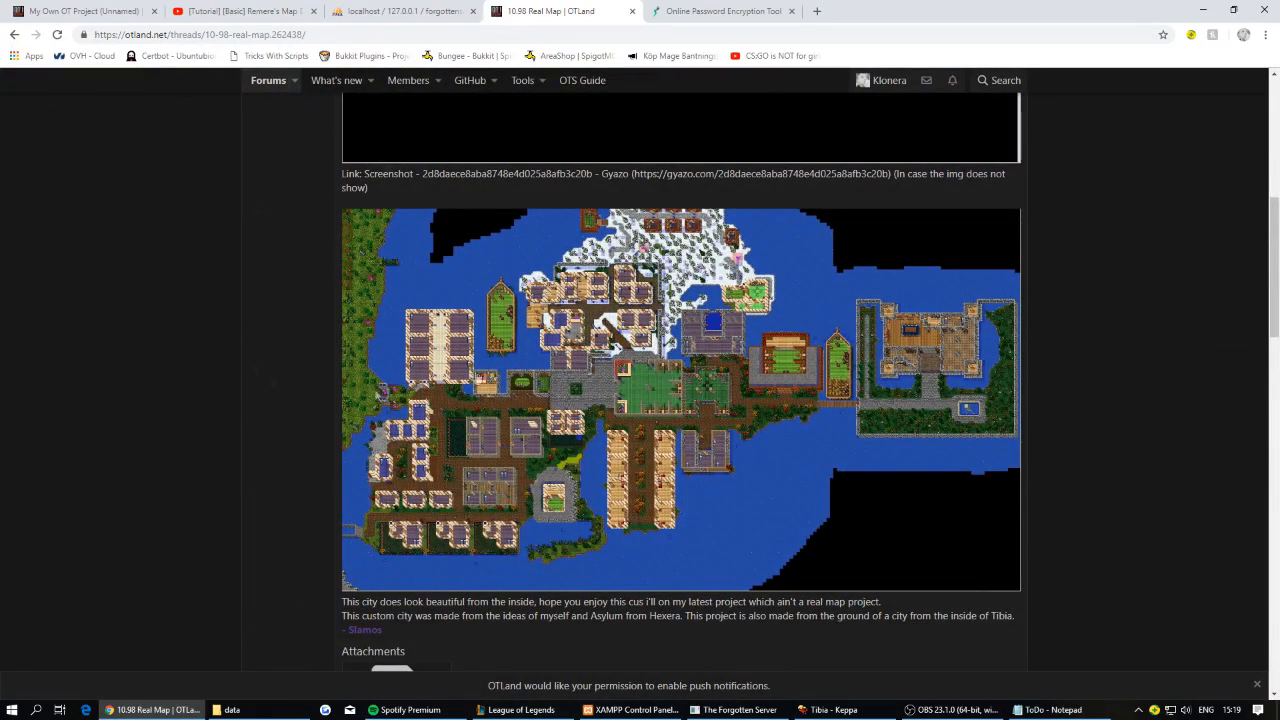
pyautogui.scroll(1, 186, 174)
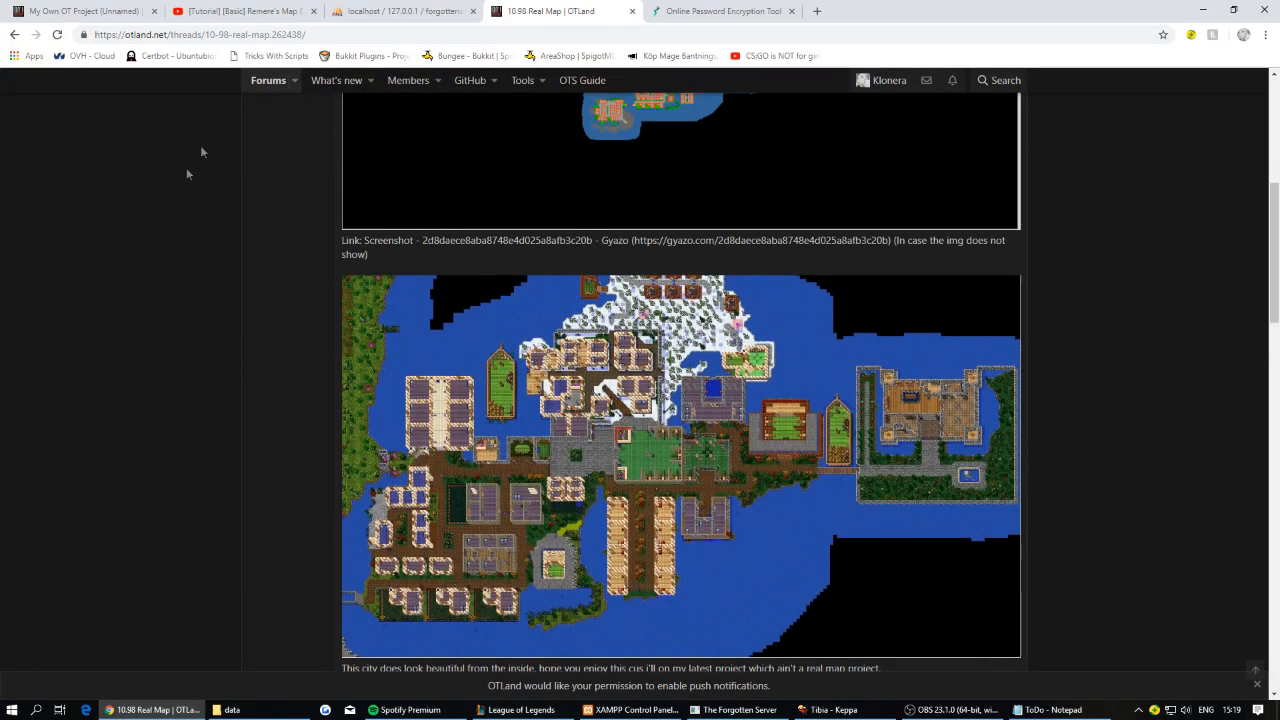
pyautogui.click(224, 38)
pyautogui.write('otland.net')
pyautogui.press('Return')
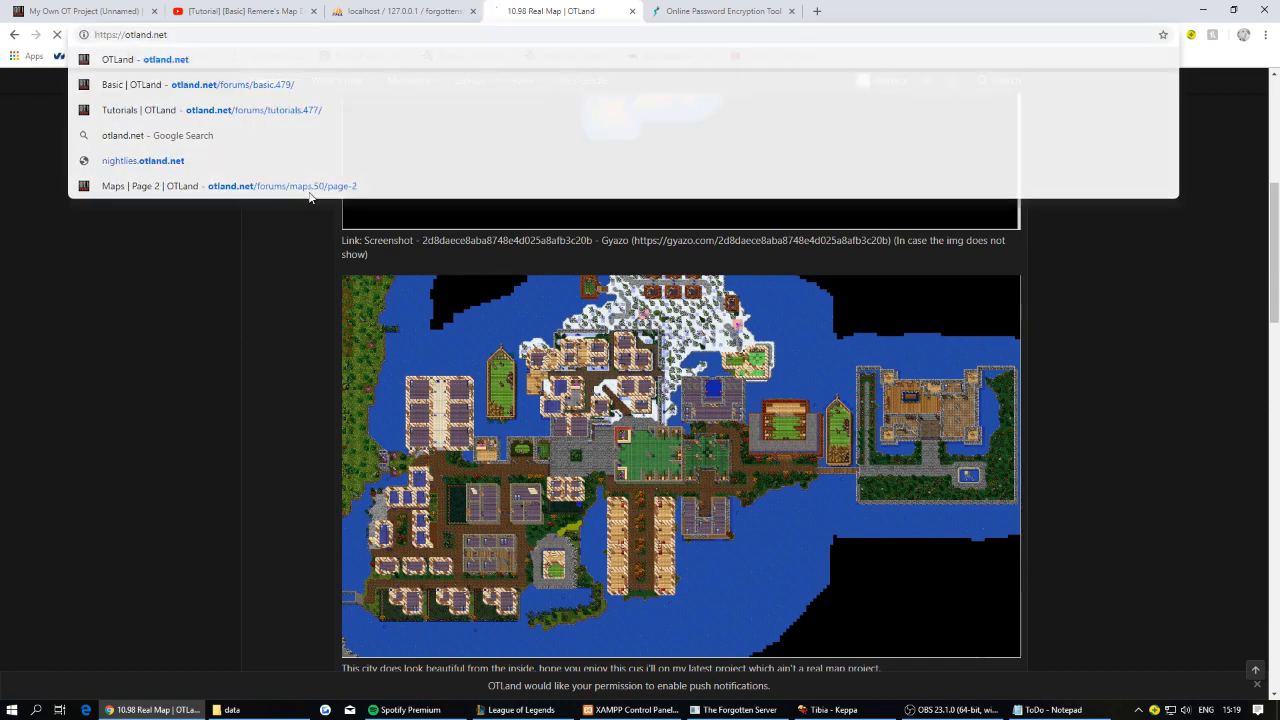
# Open the [10.98] Requested Real Map Datapack thread in the Data Packs board under Downloads.
pyautogui.click(326, 384)
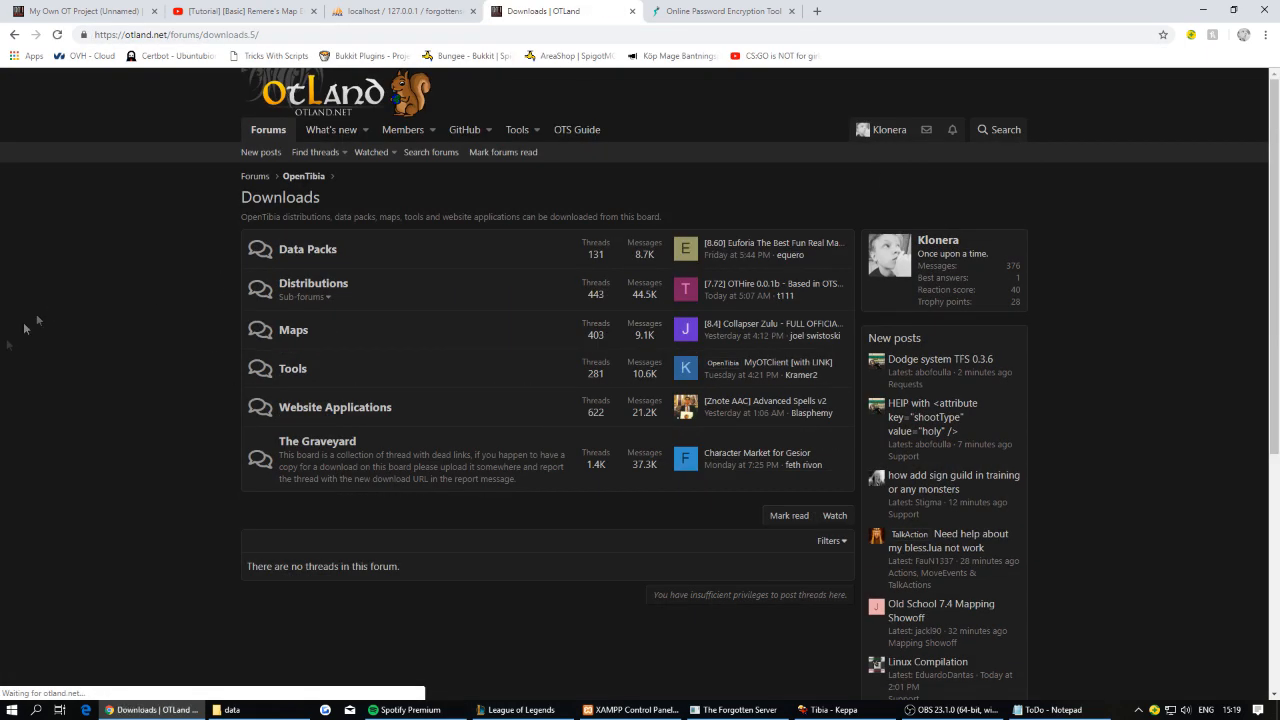
pyautogui.click(323, 259)
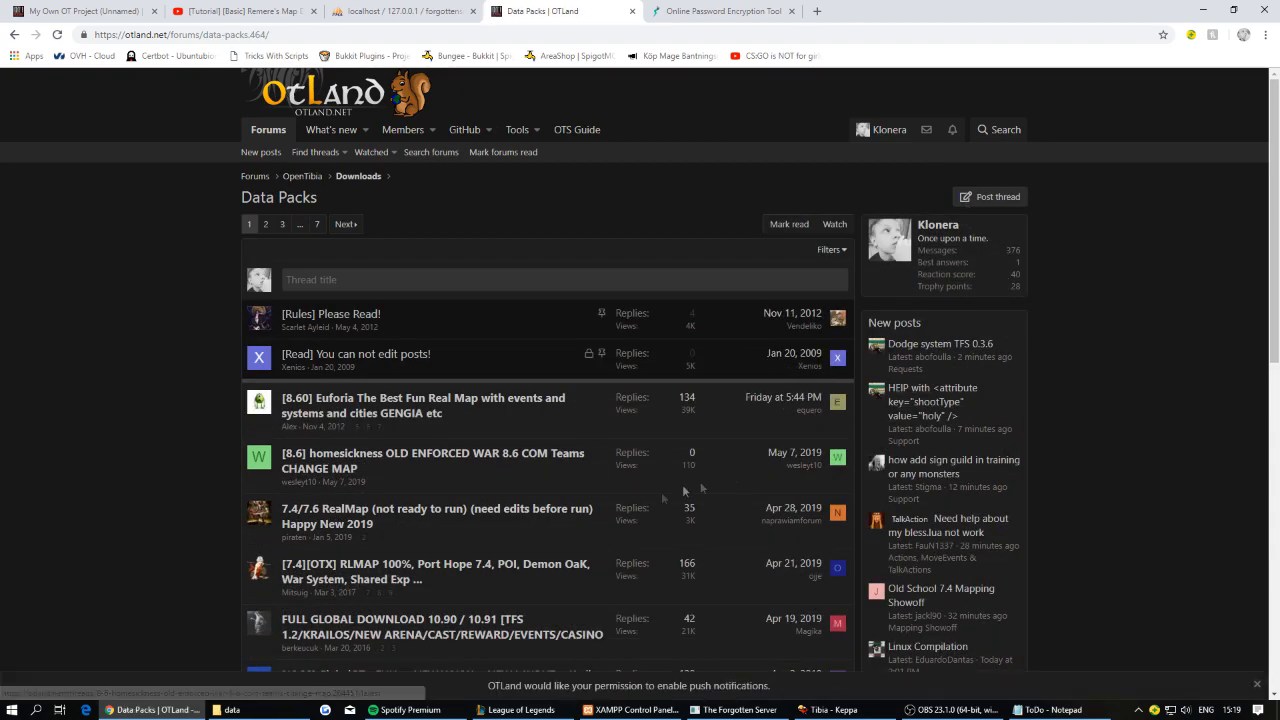
pyautogui.scroll(-5, 393, 378)
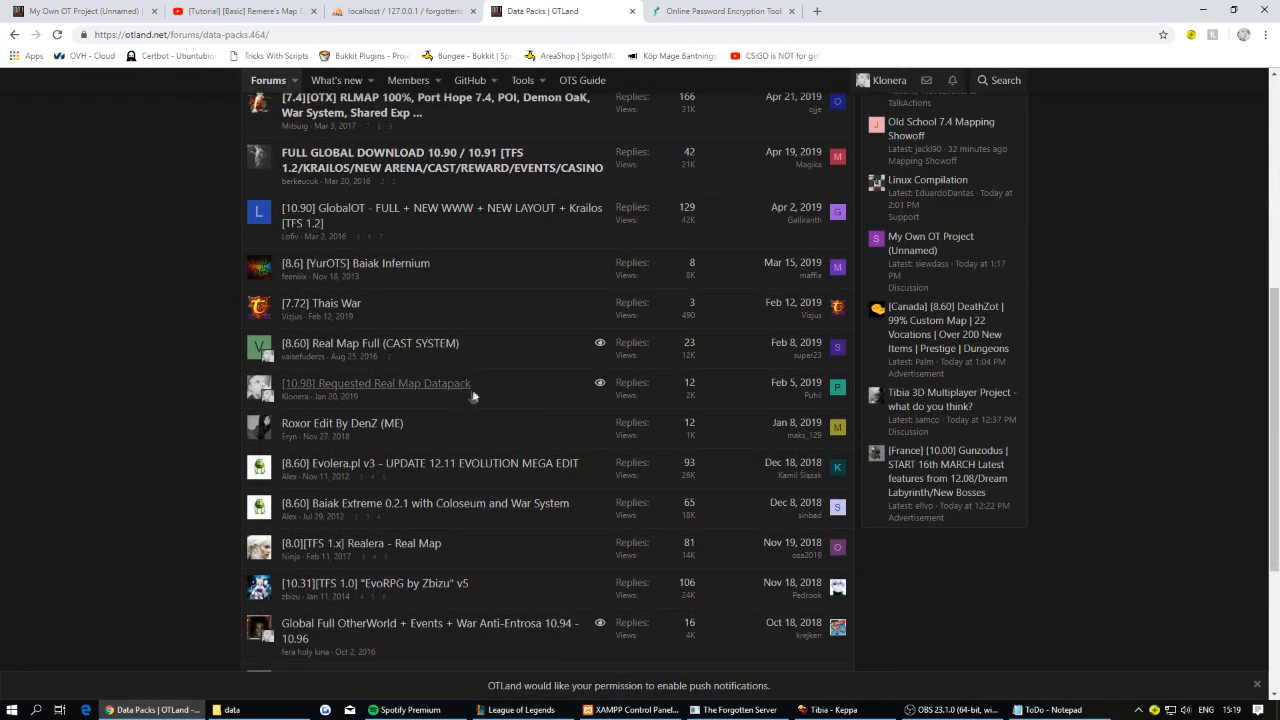
pyautogui.moveTo(357, 393)
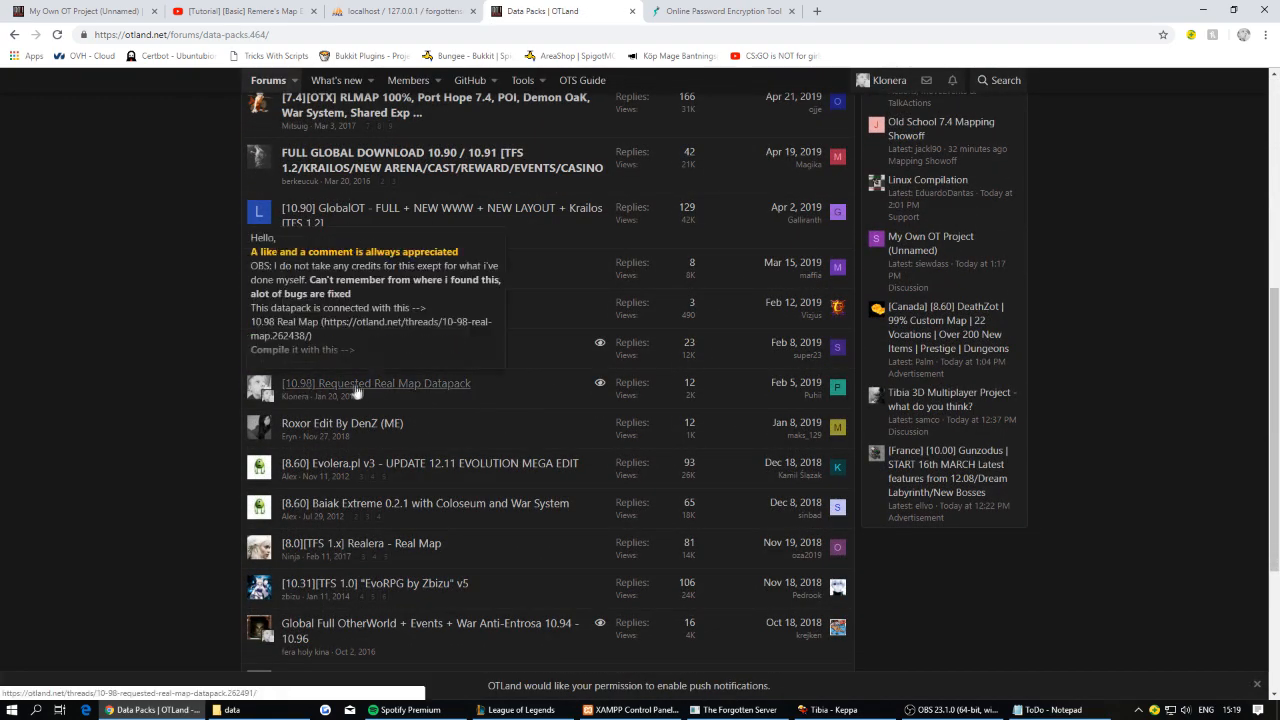
pyautogui.click(437, 390)
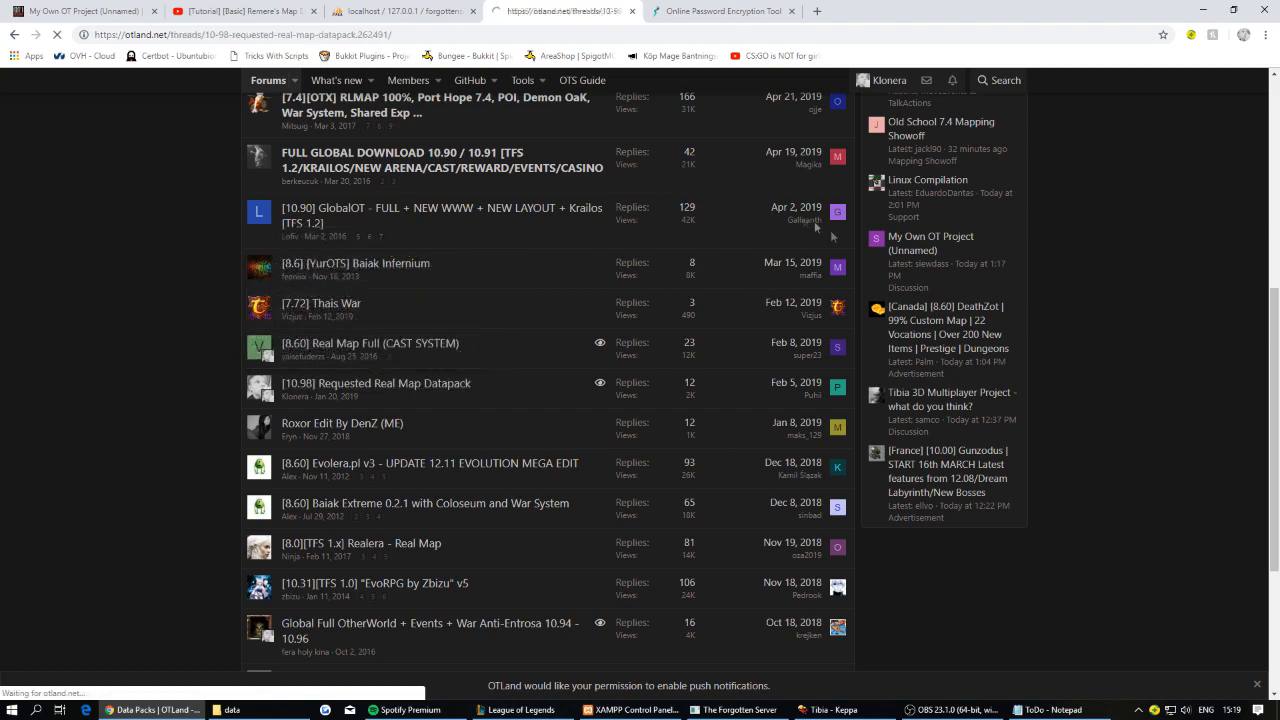
# Locate the Klonera2.rar attachment in the datapack thread's first post.
pyautogui.scroll(-10, 600, 470)
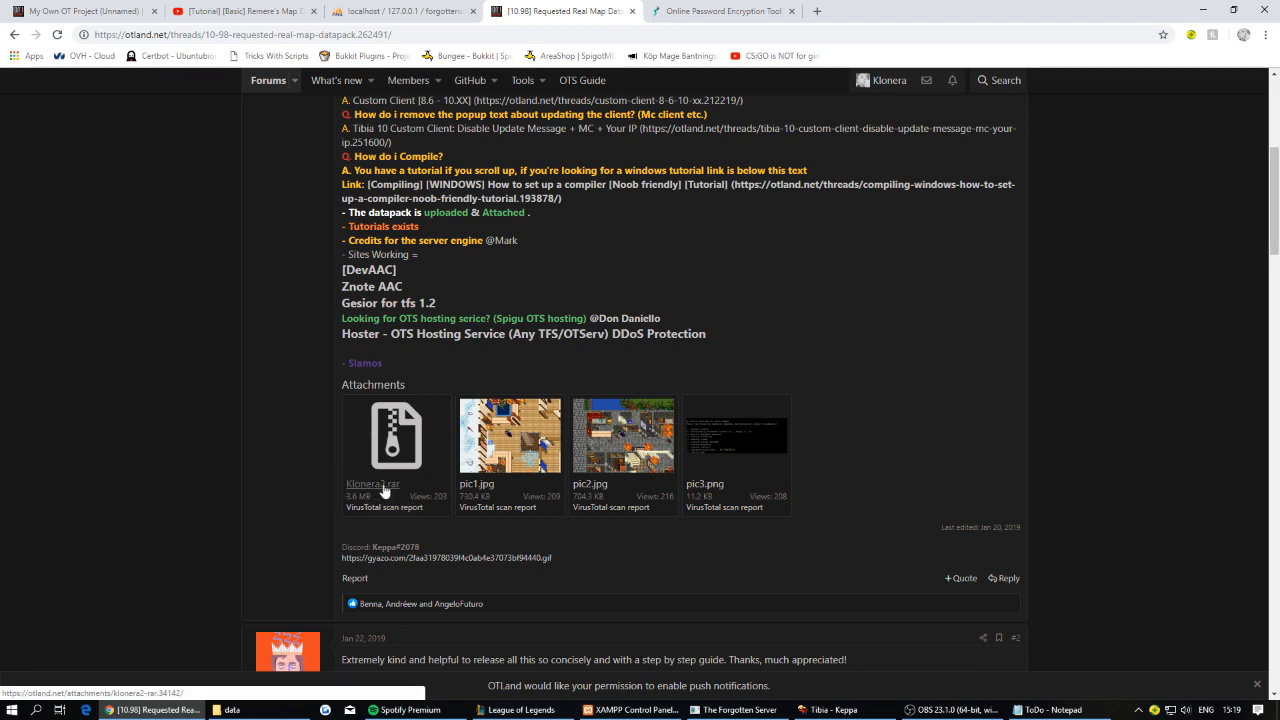
pyautogui.scroll(-1, 296, 369)
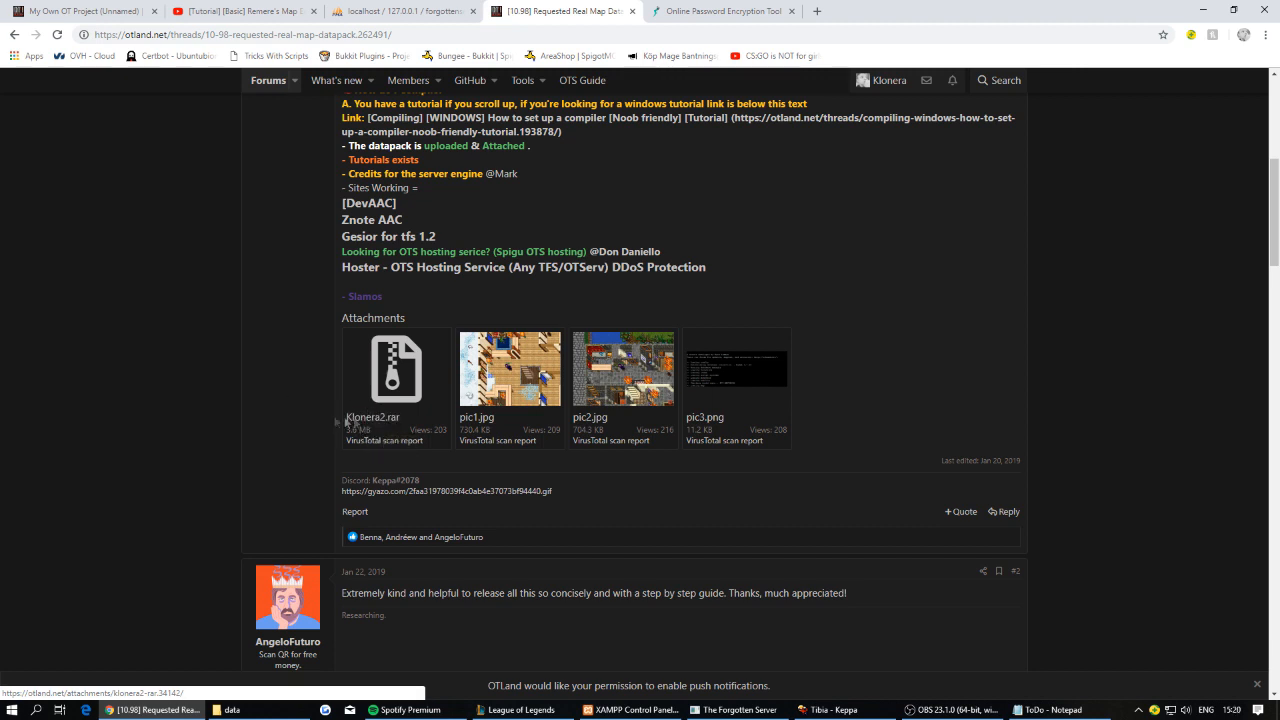
pyautogui.scroll(-1, 397, 428)
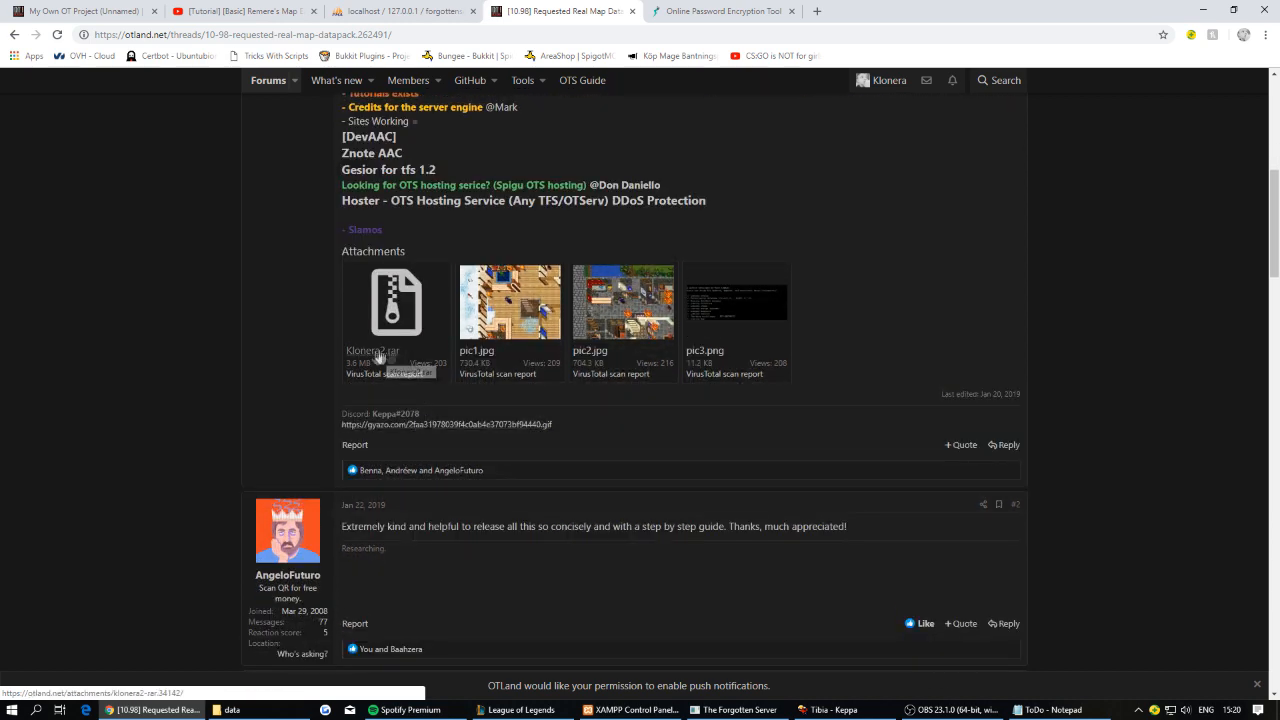
# Minimise the open windows and open the data folder in the desktop's theforgottenserver-v1.2-win64 folder, selecting its world folder.
pyautogui.click(1204, 9)
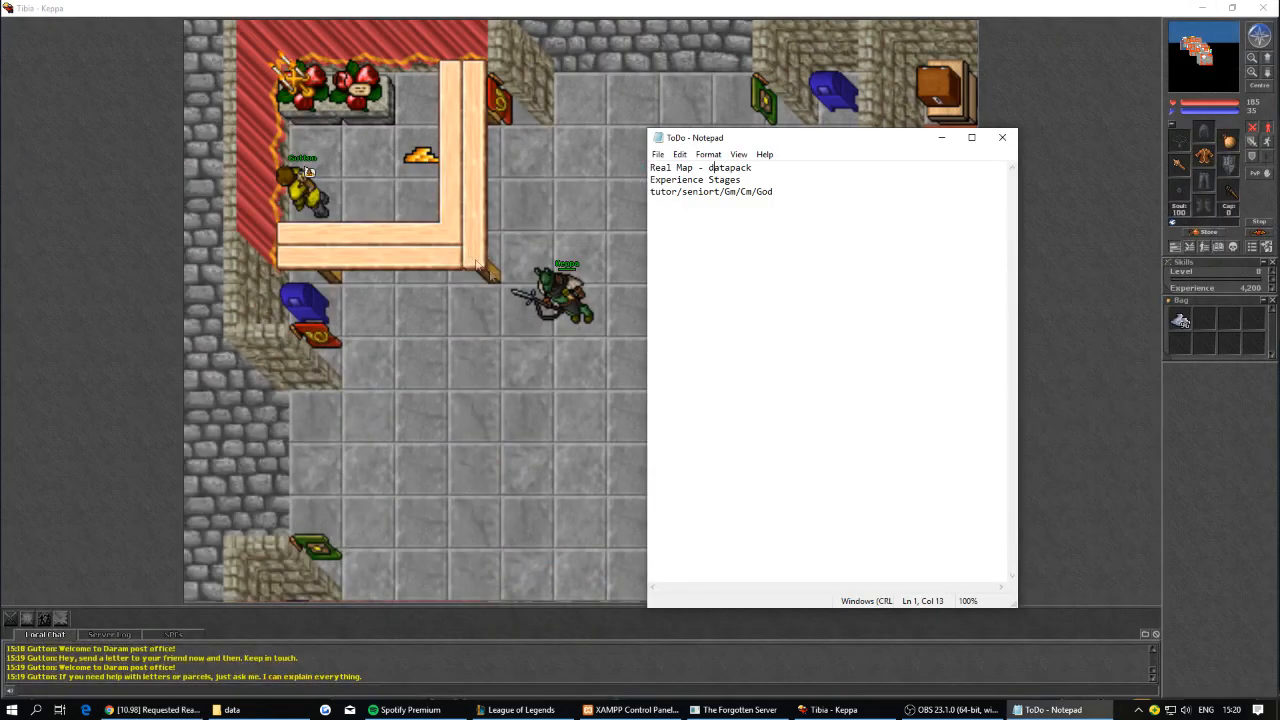
pyautogui.click(941, 137)
pyautogui.click(1202, 8)
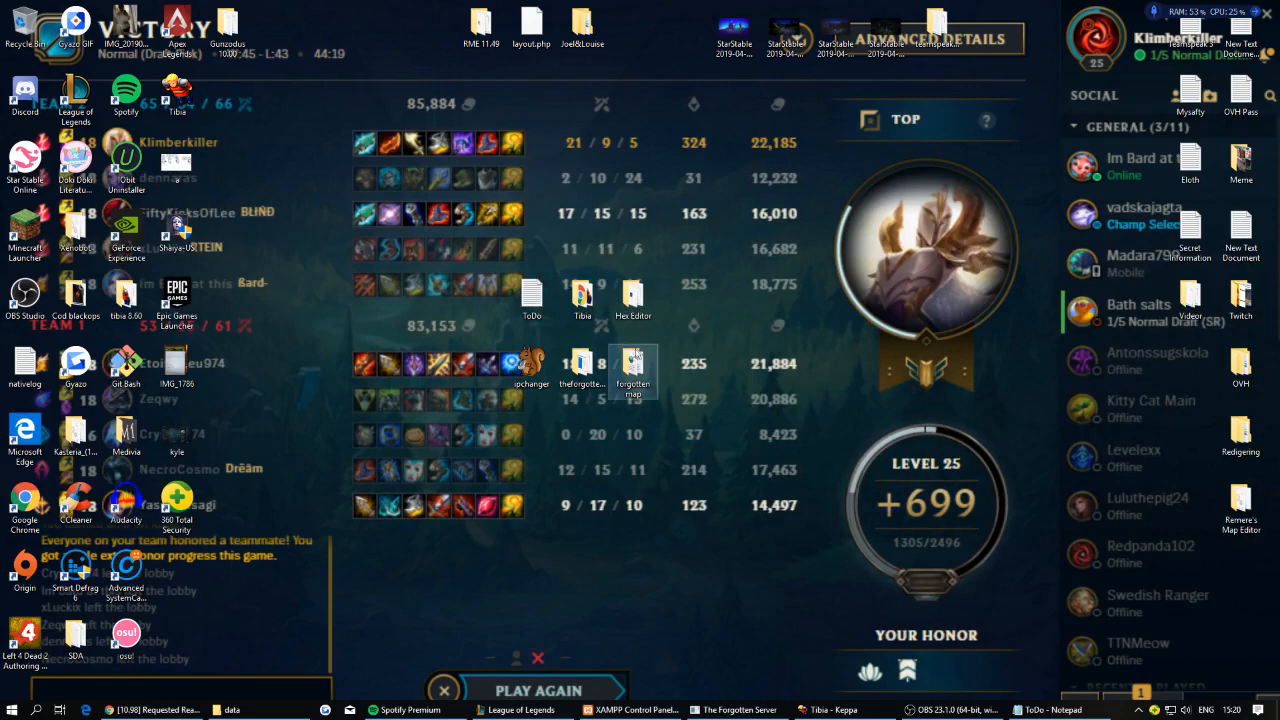
pyautogui.doubleClick(582, 368)
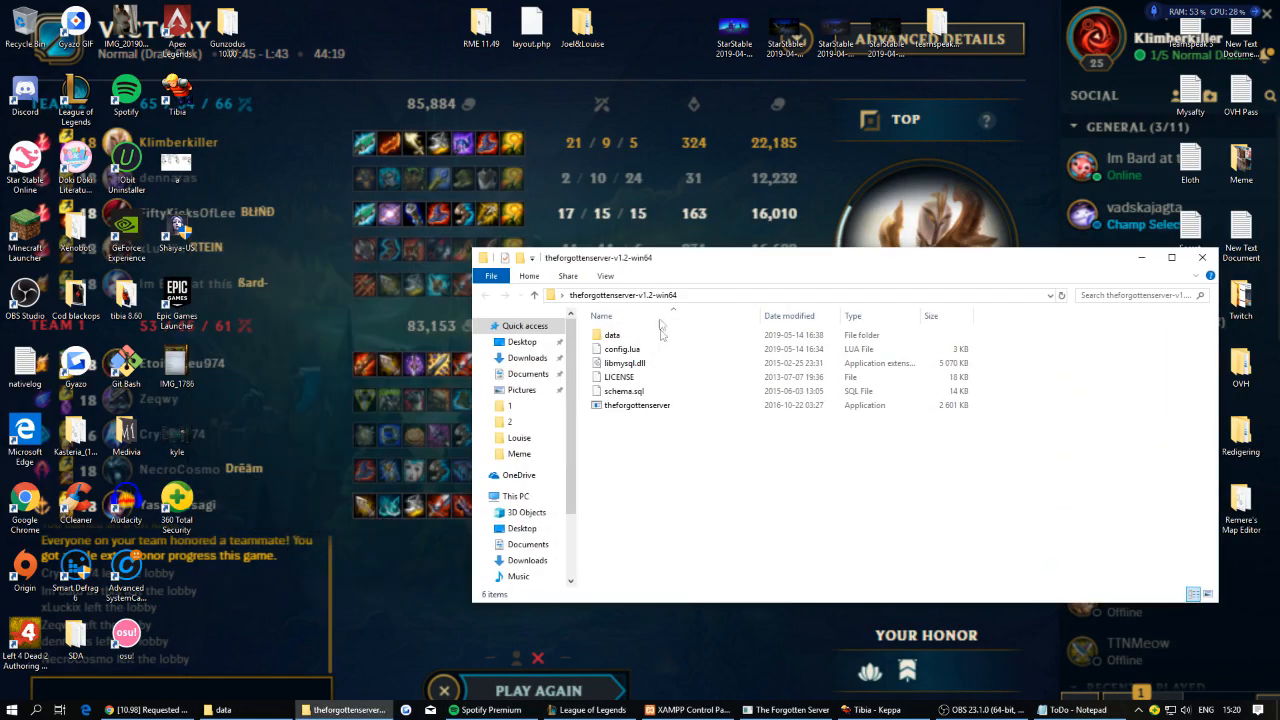
pyautogui.moveTo(667, 262); pyautogui.dragTo(762, 256)
pyautogui.click(734, 336)
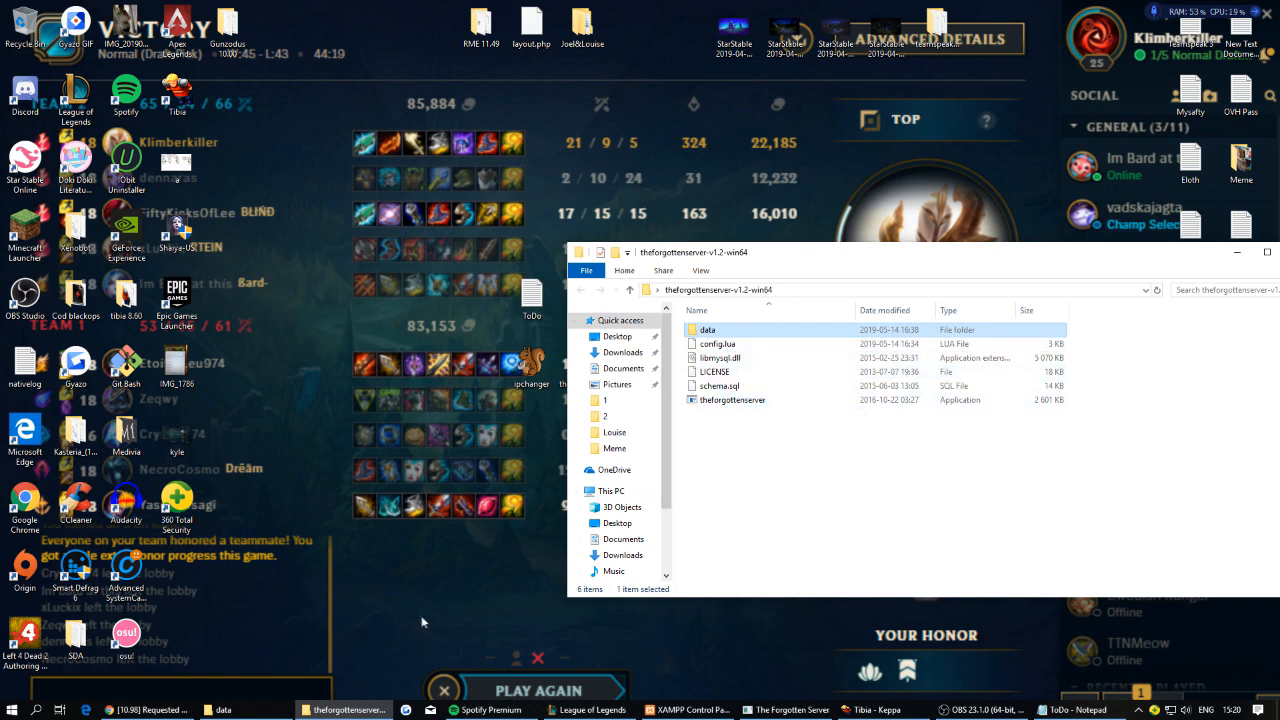
pyautogui.doubleClick(708, 331)
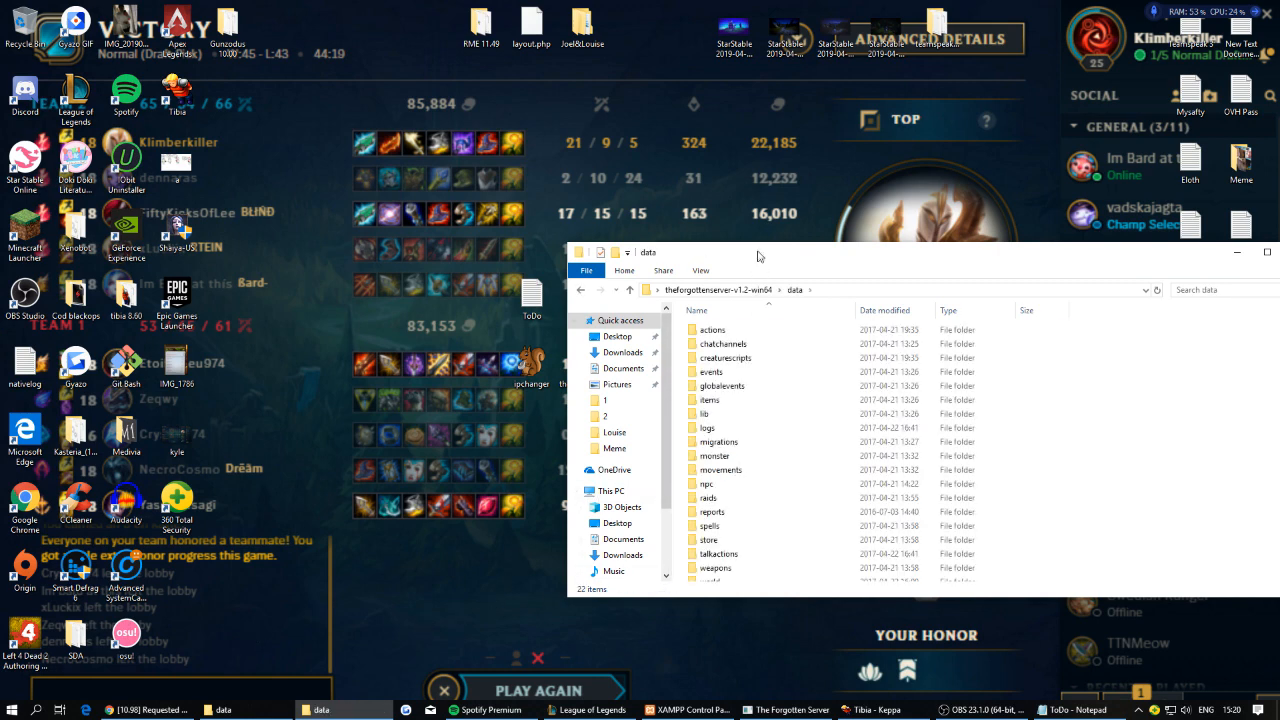
pyautogui.scroll(-2, 620, 380)
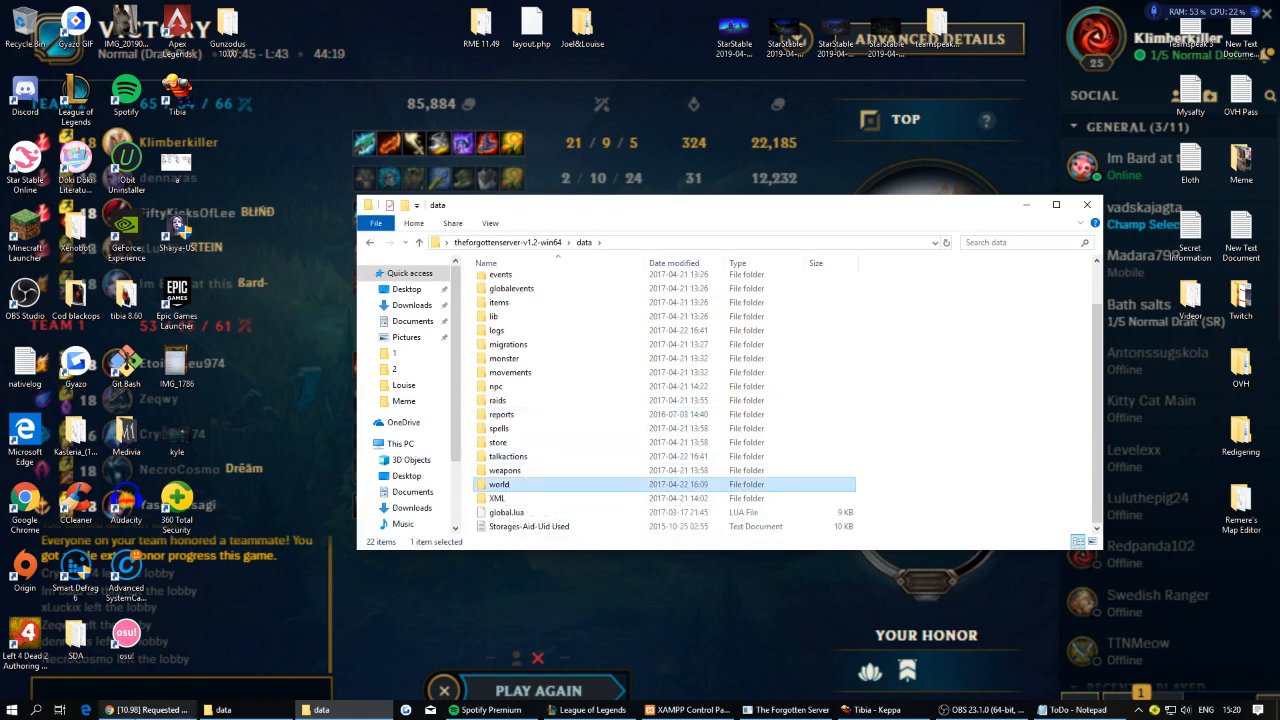
# Switch back to Chrome and open the Maps board in the forum's Downloads section.
pyautogui.click(150, 709)
pyautogui.hotkey('alt', 'Left')
pyautogui.hotkey('alt', 'Left')
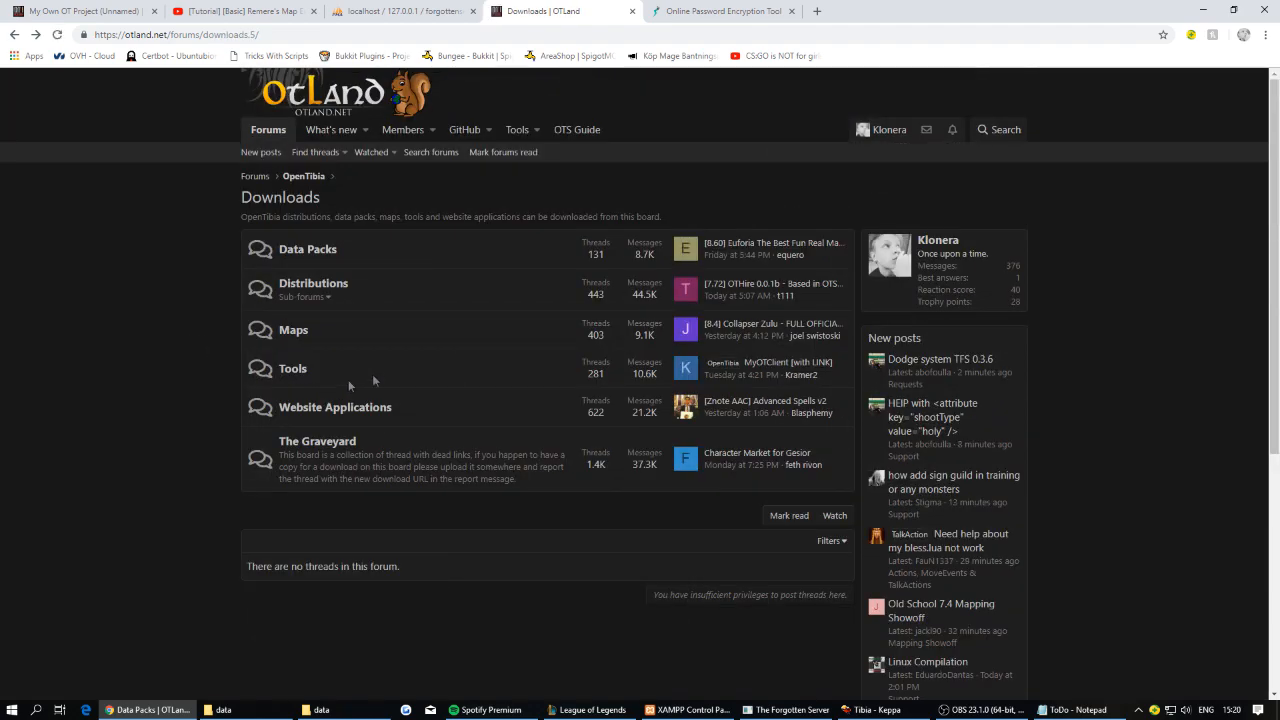
pyautogui.click(294, 331)
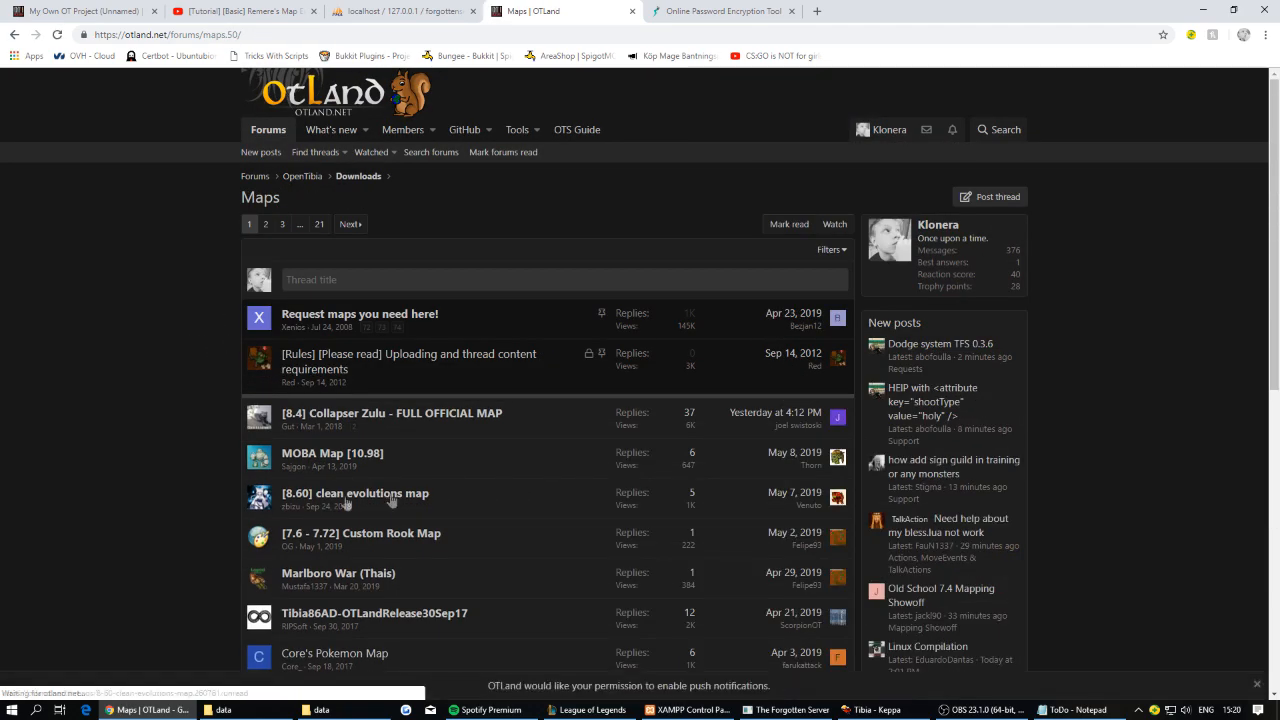
# Open the 10.98 Real Map thread from page 2 of the Maps board and locate its world.rar attachment.
pyautogui.scroll(-6, 157, 424)
pyautogui.scroll(-5, 157, 424)
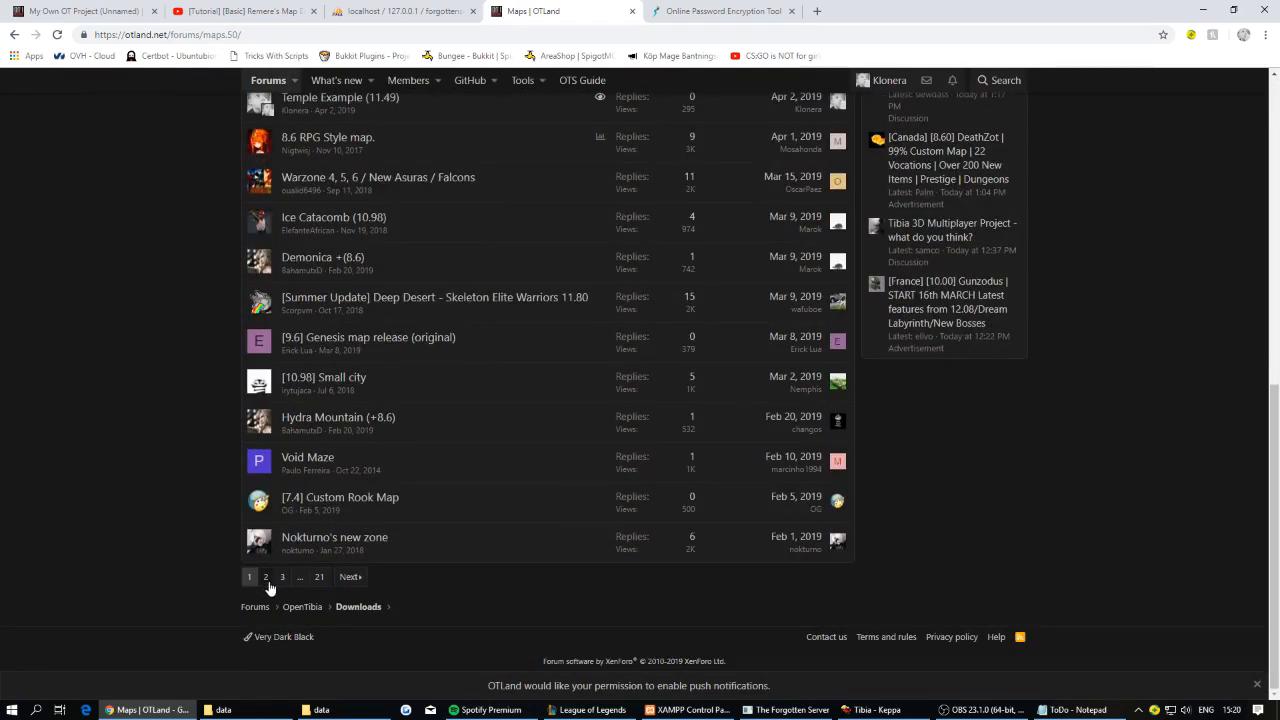
pyautogui.click(268, 585)
pyautogui.scroll(-3, 436, 538)
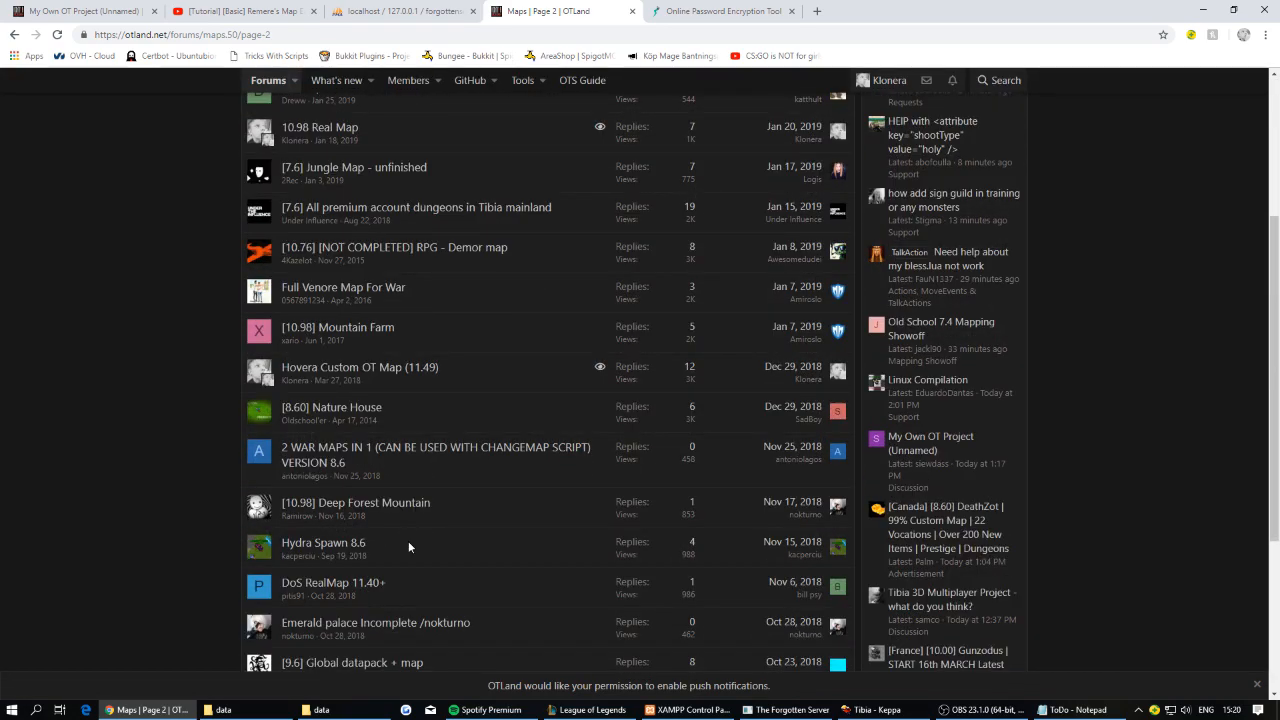
pyautogui.scroll(1, 408, 368)
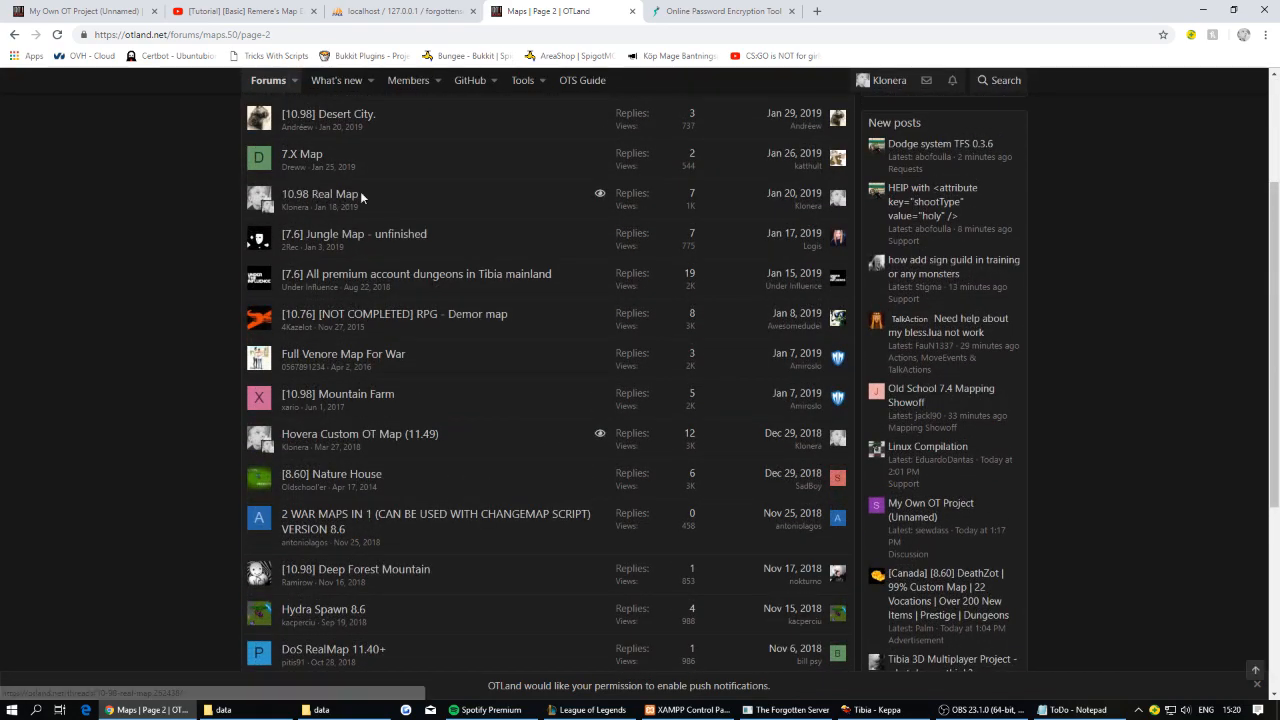
pyautogui.click(329, 199)
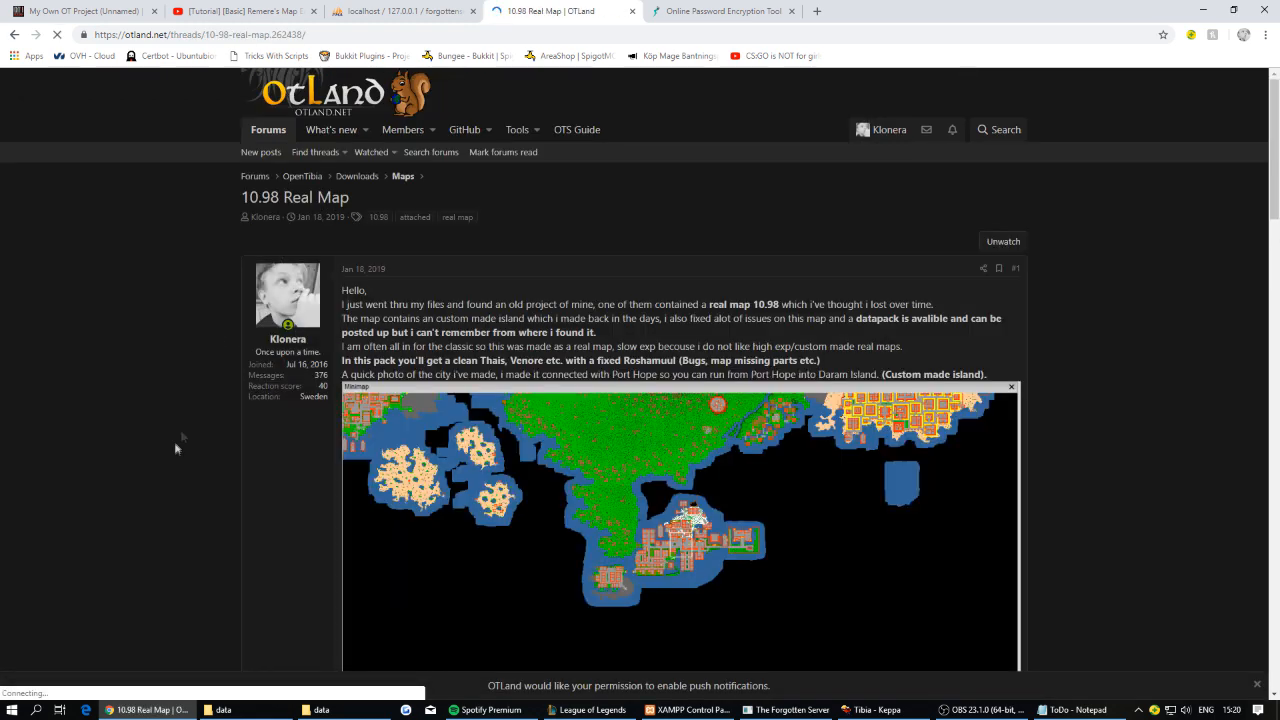
pyautogui.scroll(-5, 183, 435)
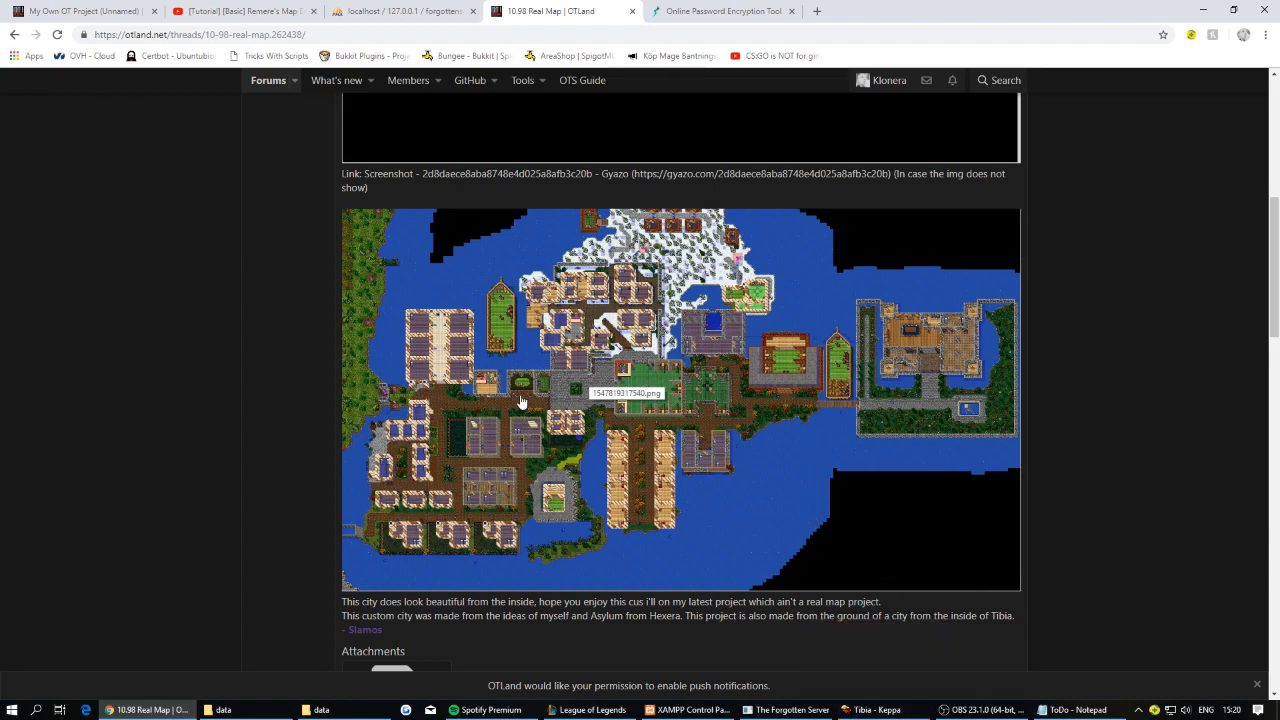
pyautogui.scroll(-3, 328, 478)
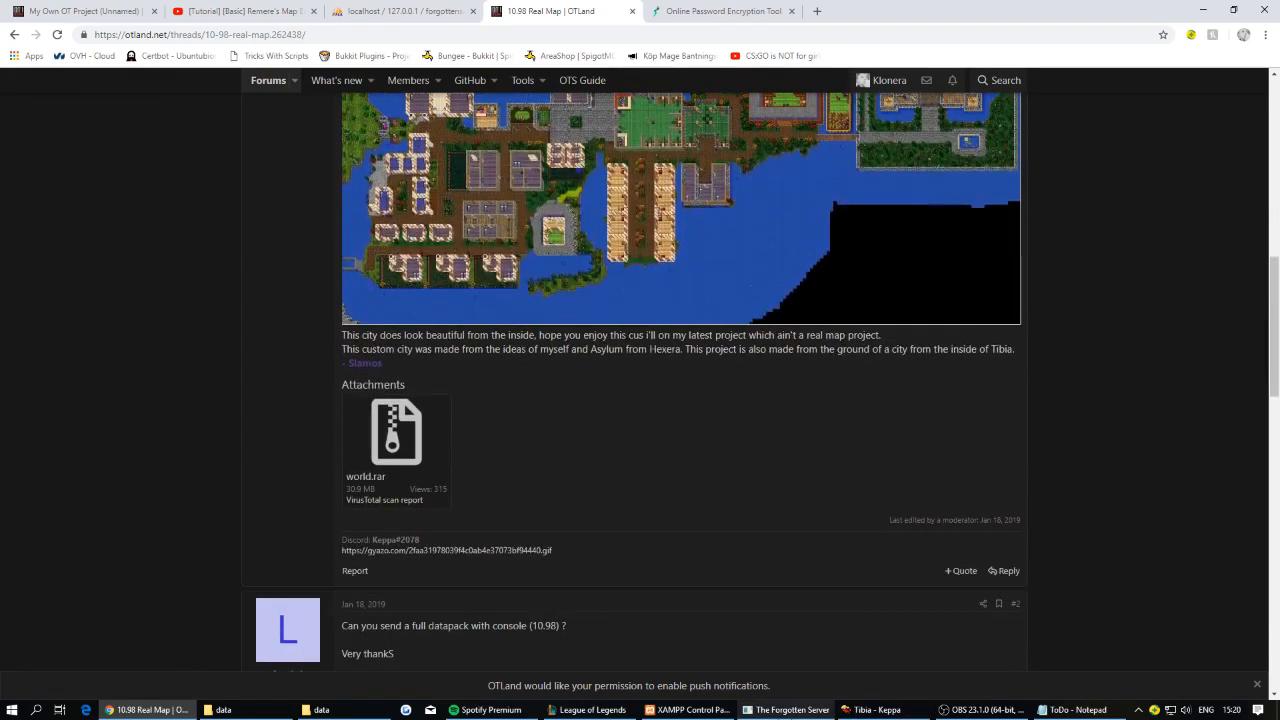
# Switch to the Tibia client and walk the character through the snowy Daram streets to the harbour pier.
pyautogui.click(872, 710)
pyautogui.press('Up')
pyautogui.press('Up')
pyautogui.press('Up')
pyautogui.press('Up')
pyautogui.press('Up')
pyautogui.press('Up')
pyautogui.press('Up')
pyautogui.press('Up')
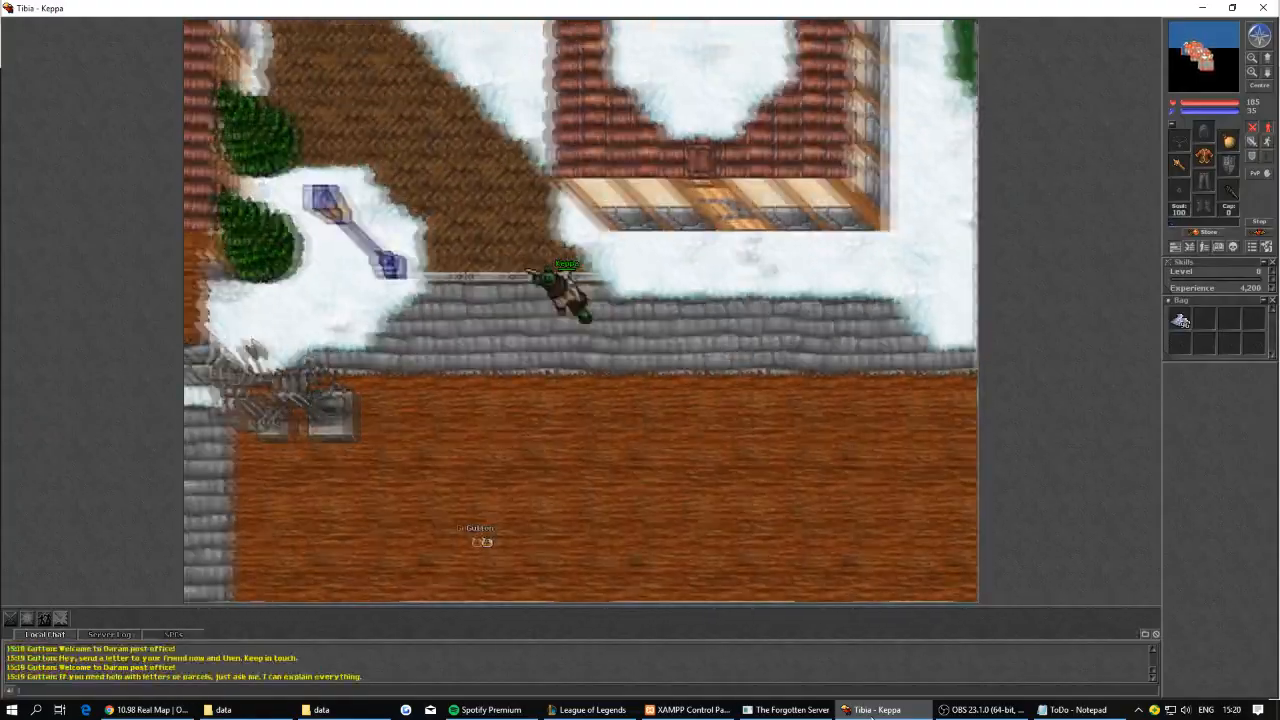
pyautogui.press('Up')
pyautogui.press('Up')
pyautogui.press('Up')
pyautogui.press('Up')
pyautogui.press('Up')
pyautogui.press('Up')
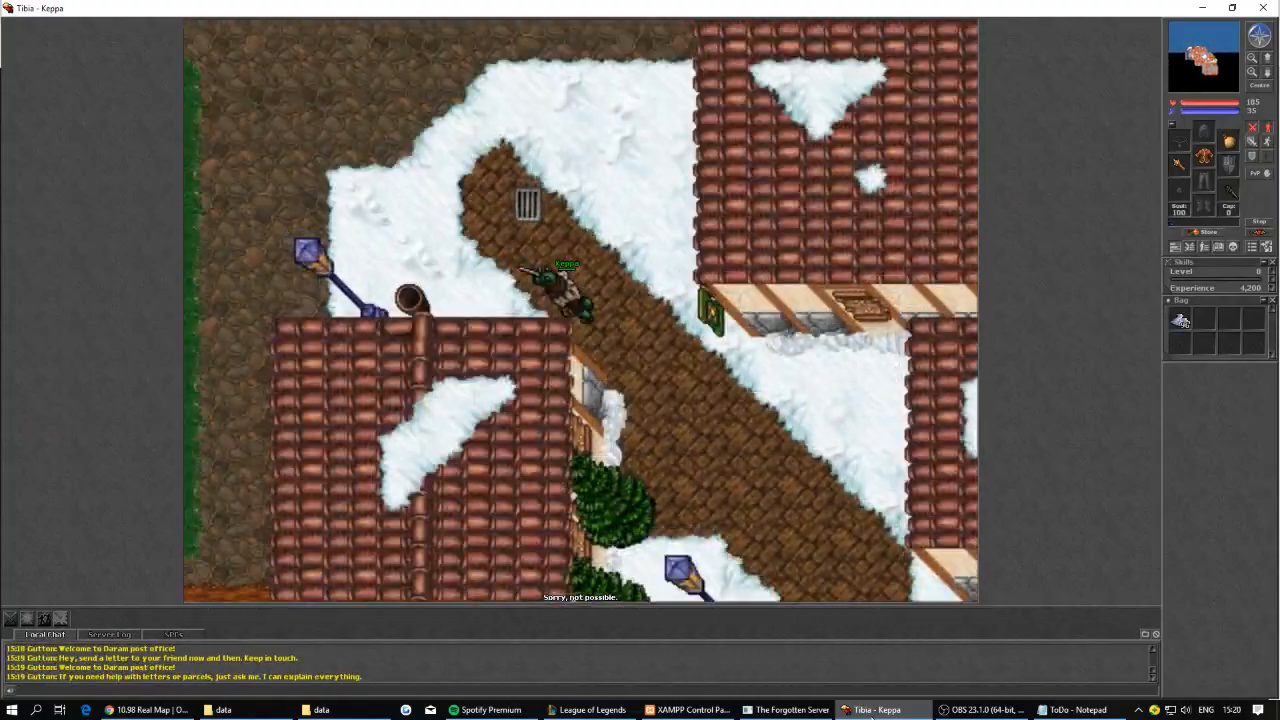
pyautogui.press('Up')
pyautogui.press('Up')
pyautogui.press('Up')
pyautogui.press('Up')
pyautogui.press('Up')
pyautogui.press('Up')
pyautogui.press('Up')
pyautogui.press('Up')
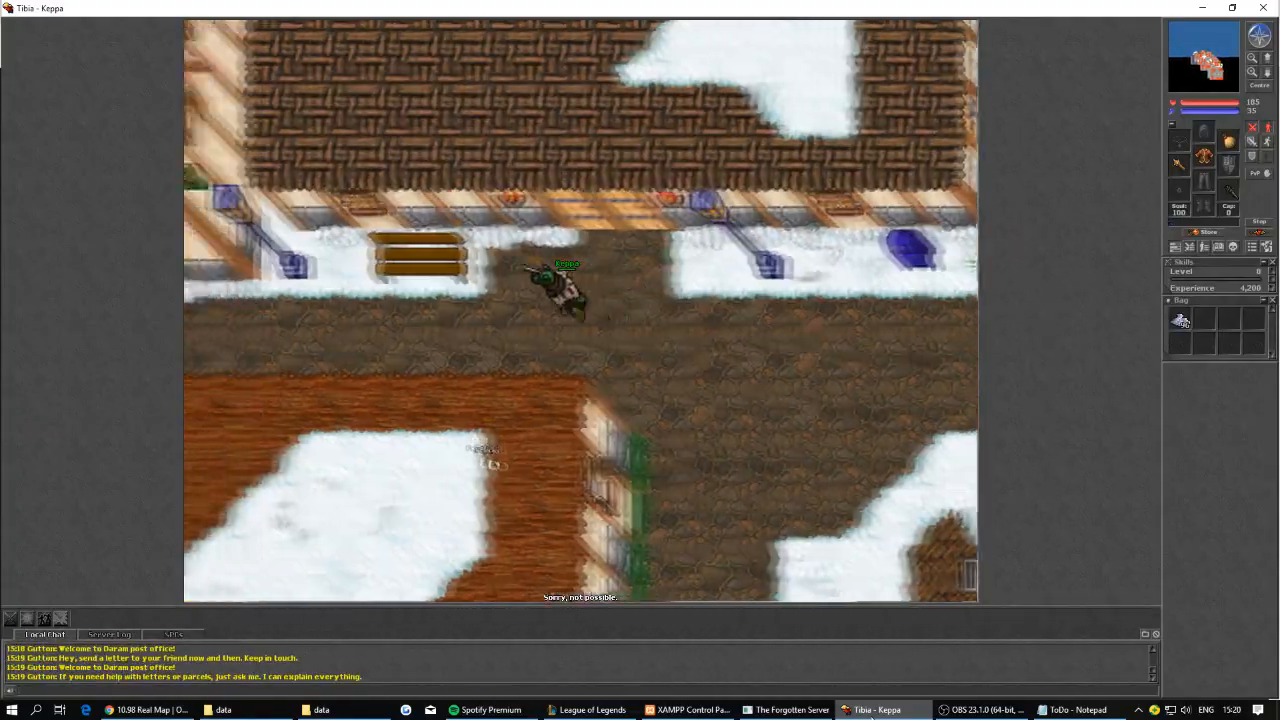
pyautogui.press('Up')
pyautogui.press('Up')
pyautogui.press('Up')
pyautogui.press('Up')
pyautogui.press('Up')
pyautogui.press('Up')
pyautogui.press('Up')
pyautogui.press('Up')
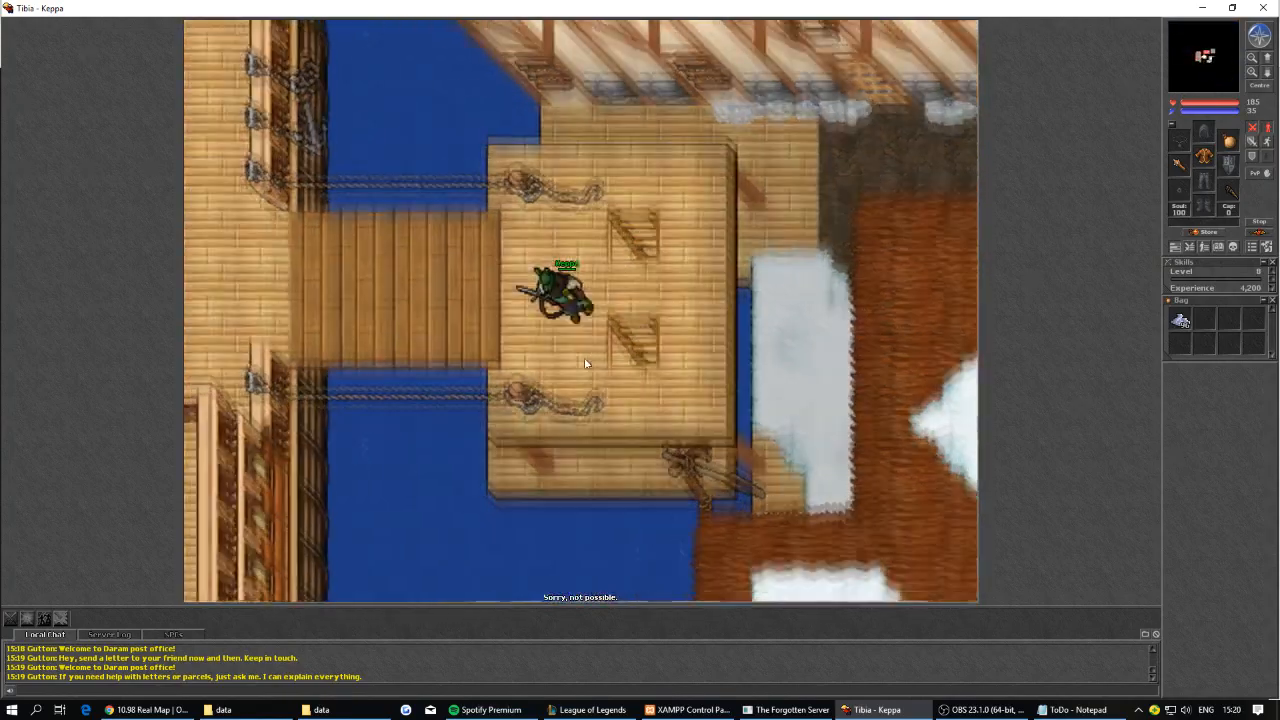
# Board the ship at the pier and have Captain Snake sail the character to Thais.
pyautogui.press('Left')
pyautogui.press('Left')
pyautogui.press('Left')
pyautogui.press('Left')
pyautogui.press('Left')
pyautogui.press('Left')
pyautogui.press('Up')
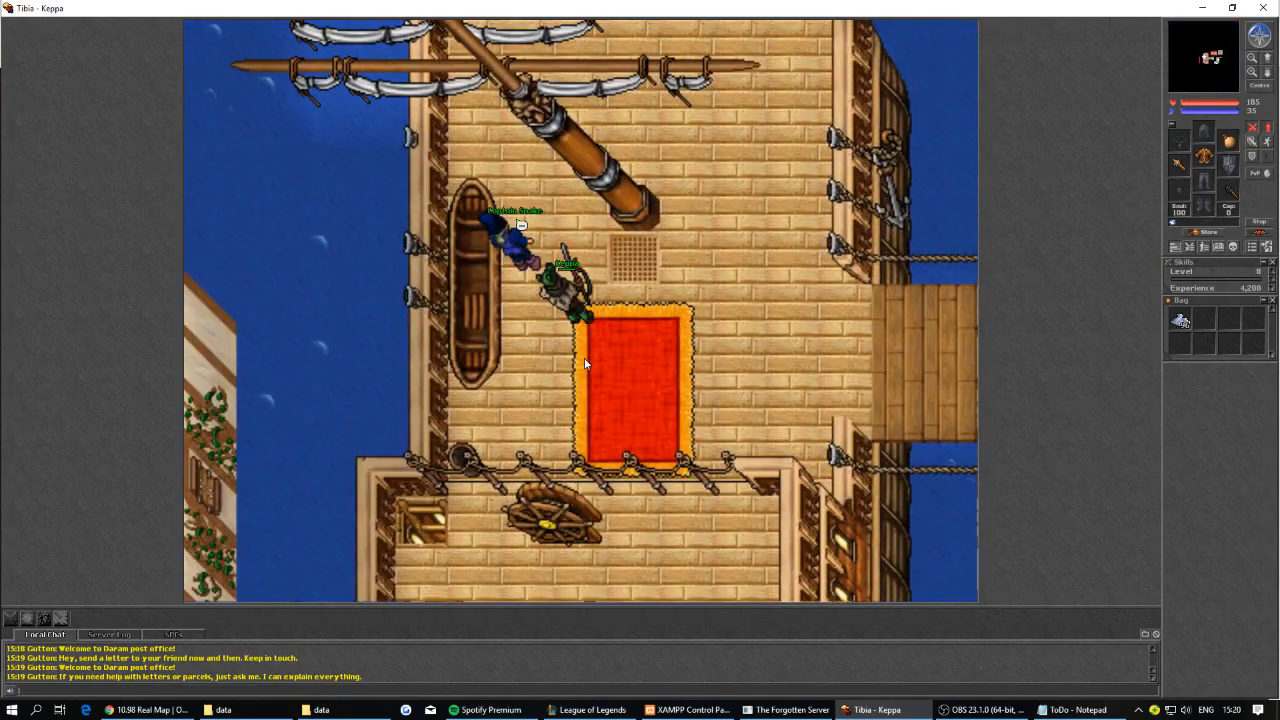
pyautogui.press('Return')
pyautogui.write('sail')
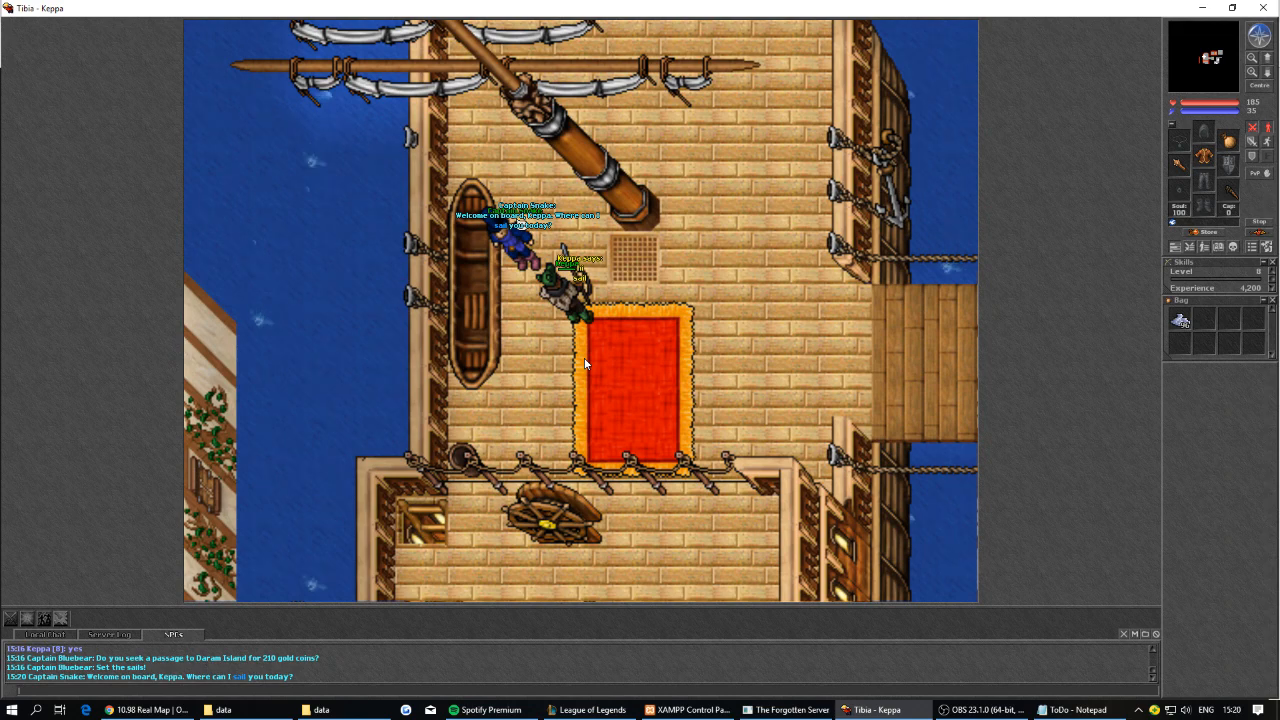
pyautogui.press('Return')
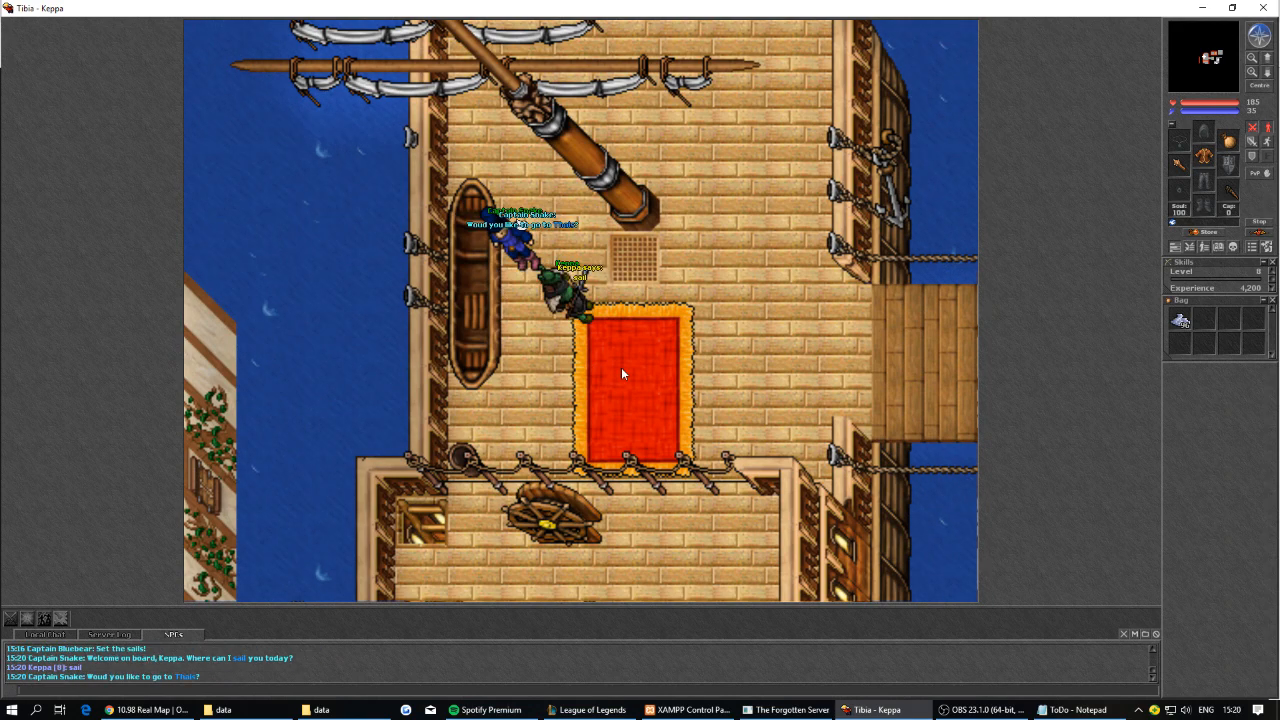
pyautogui.write('yes')
pyautogui.press('Return')
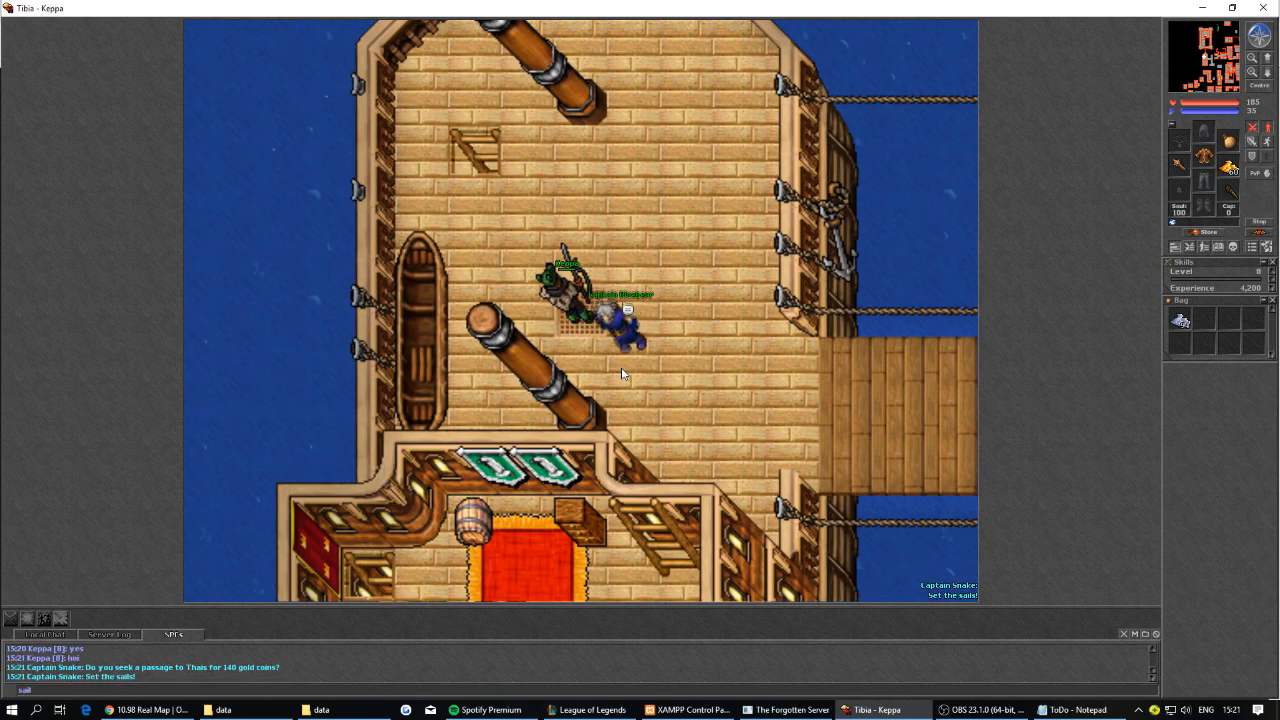
# Ask Captain Bluebear for the sail destinations and travel to Edron.
pyautogui.write('hi')
pyautogui.press('Return')
pyautogui.write('sail')
pyautogui.press('Return')
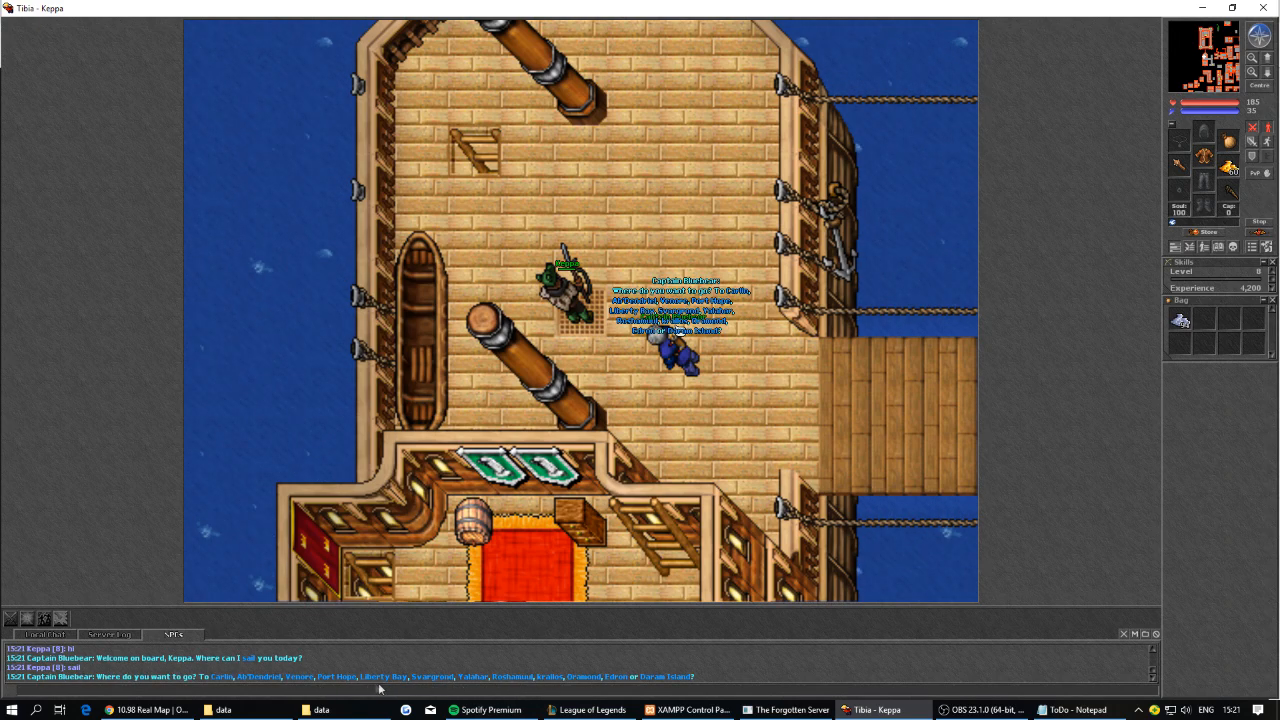
pyautogui.moveTo(536, 681); pyautogui.dragTo(552, 684)
pyautogui.click(574, 687)
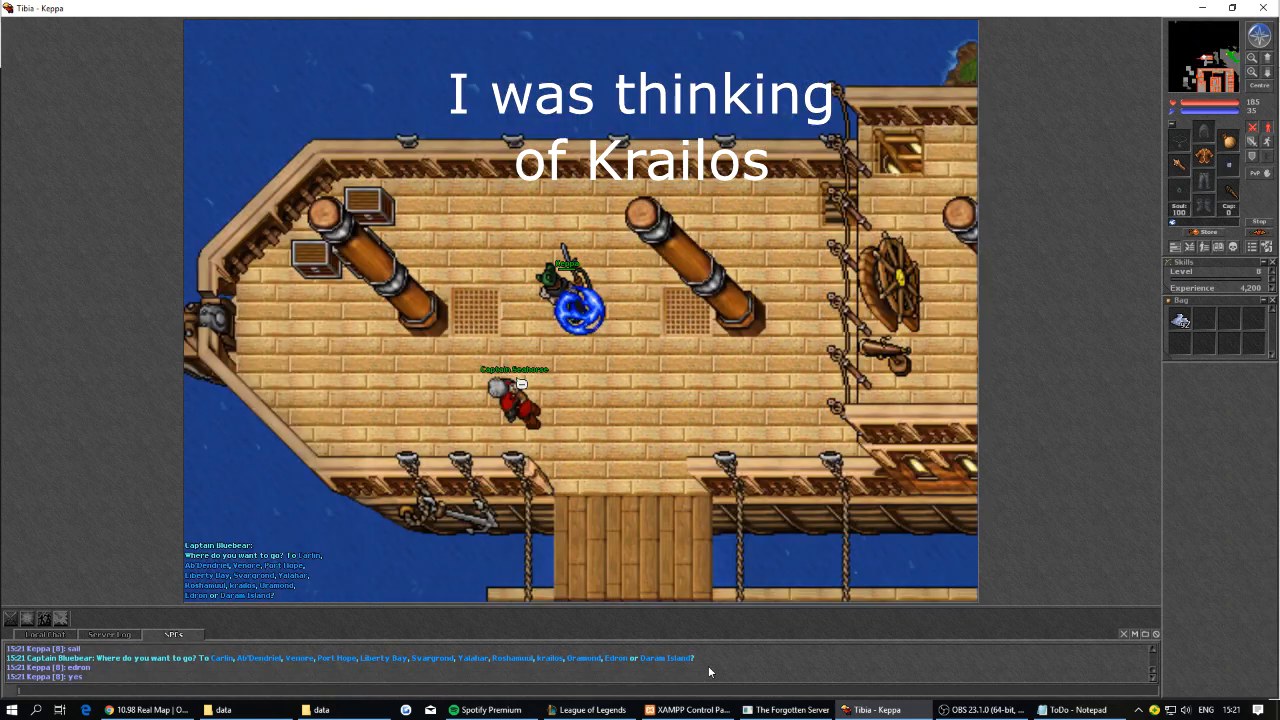
# Ask Captain Seahorse for the sail destinations and travel back to Thais.
pyautogui.press('Down')
pyautogui.write('sail')
pyautogui.press('Return')
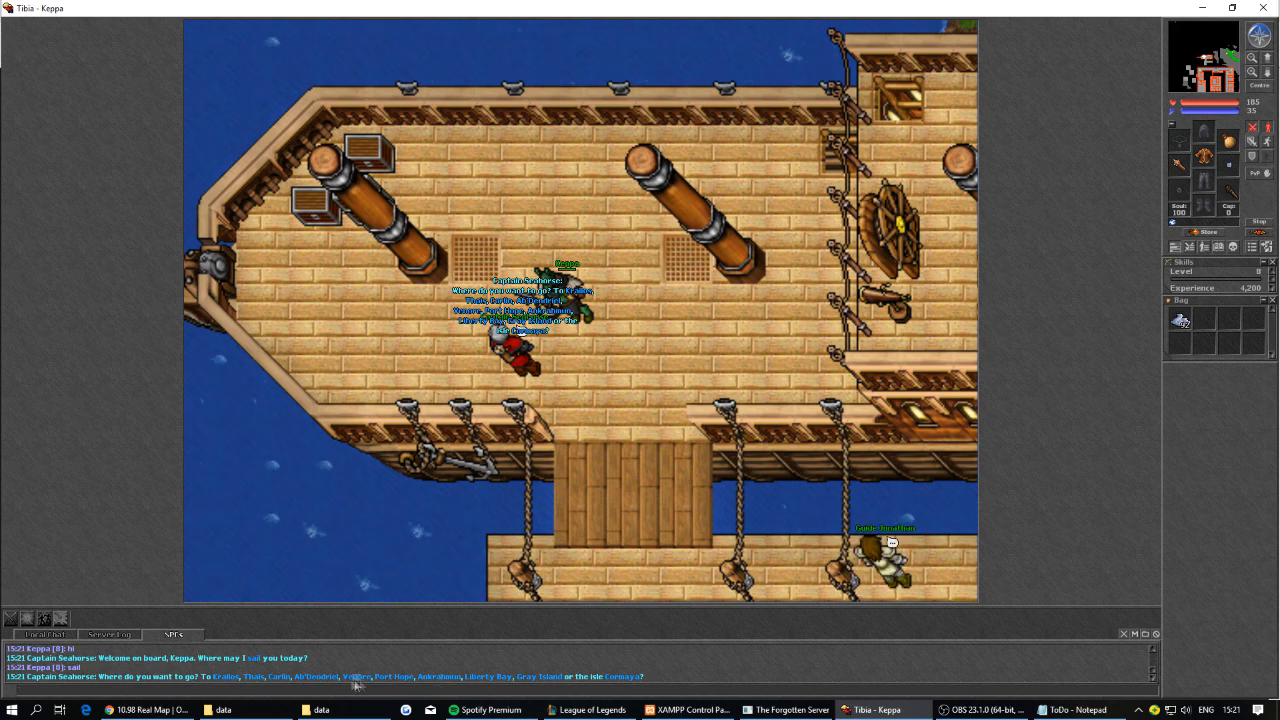
pyautogui.press('Down')
pyautogui.write('thais')
pyautogui.press('Return')
pyautogui.write('yes')
pyautogui.press('Return')
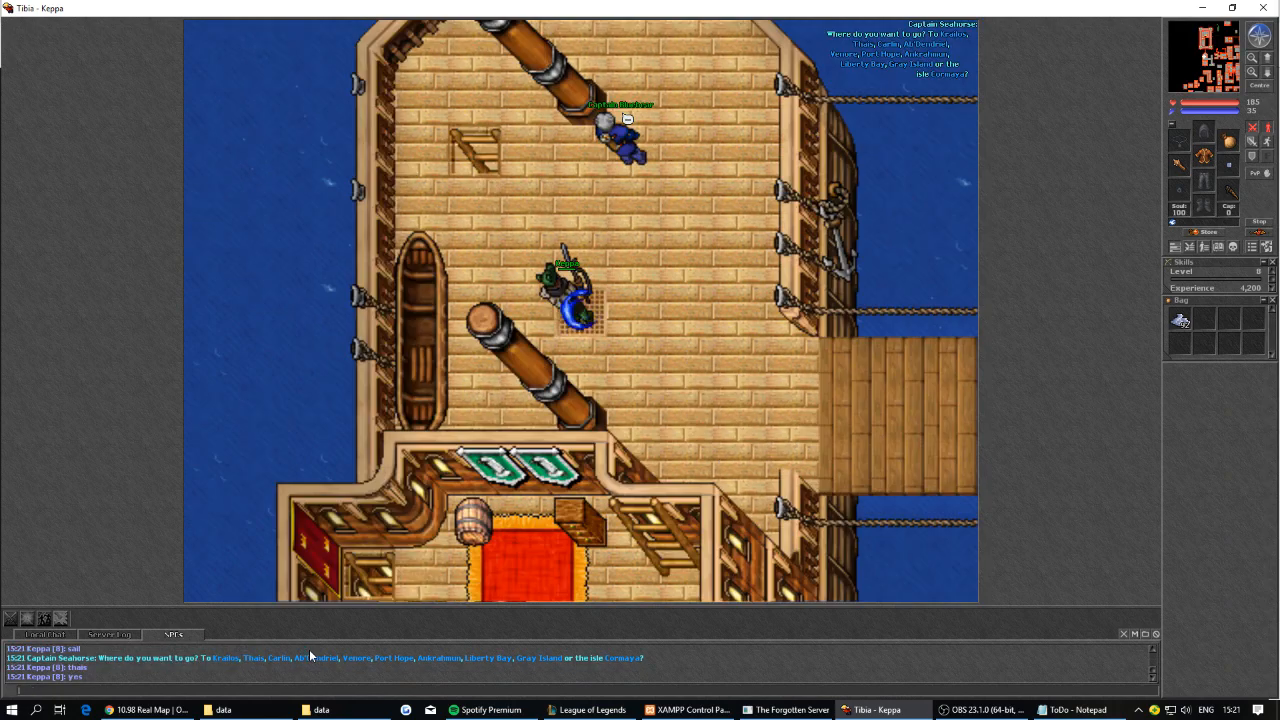
# Travel to Daram Island with Captain Bluebear and show the Local Chat messages.
pyautogui.write('daram island')
pyautogui.press('Return')
pyautogui.write('yes')
pyautogui.press('Return')
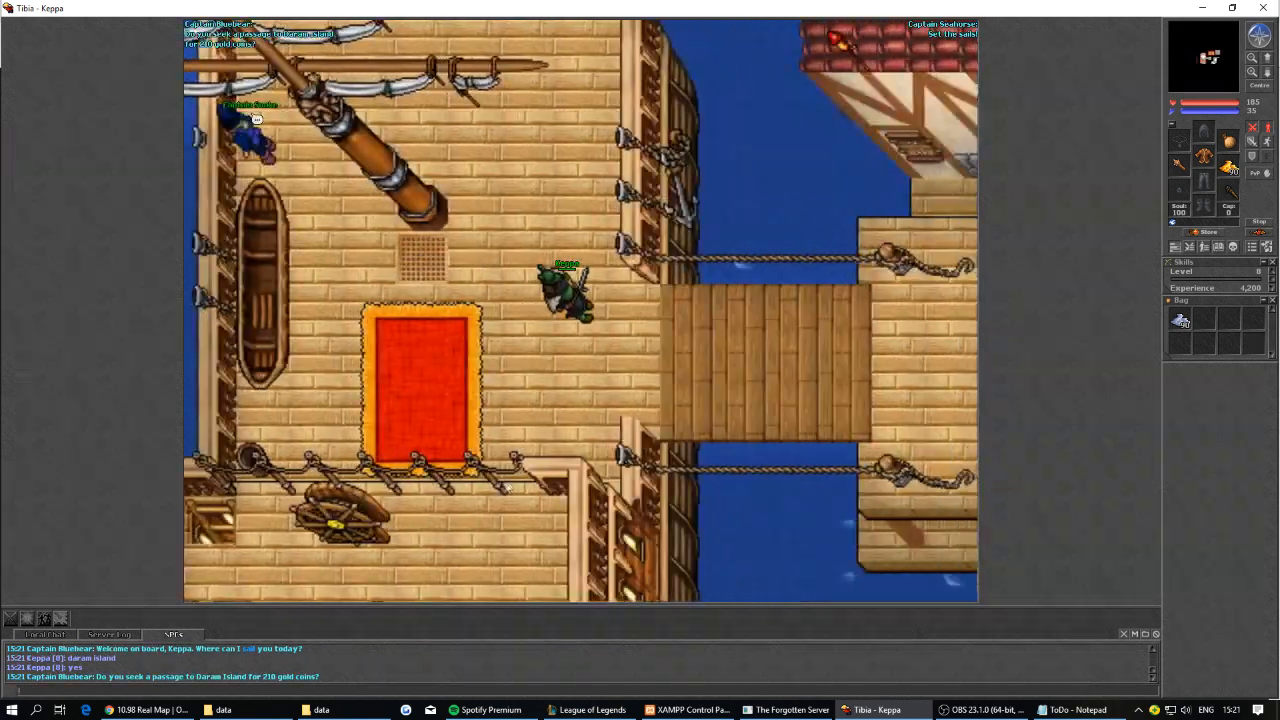
pyautogui.click(24, 627)
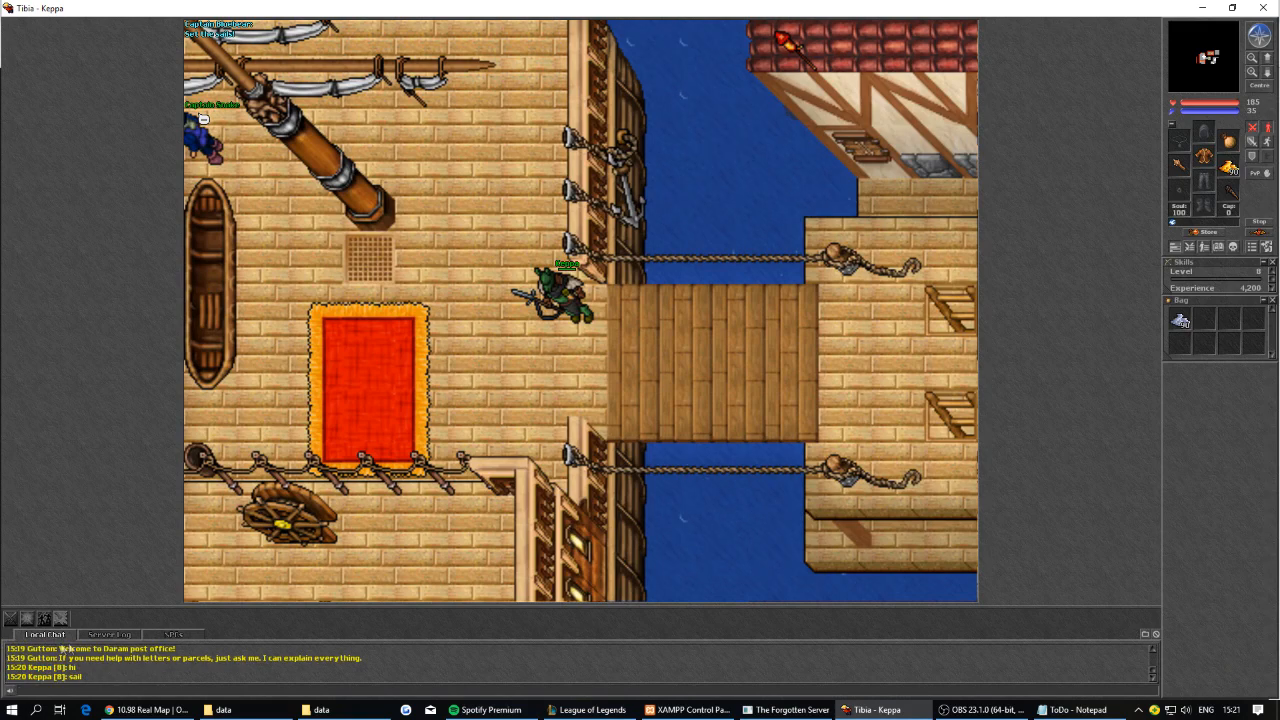
# Return to the 10.98 Real Map thread in Chrome and open the world folder inside the server's data folder.
pyautogui.hotkey('alt', 'Tab')
pyautogui.moveTo(720, 142); pyautogui.dragTo(720, 180)
pyautogui.click(190, 691)
pyautogui.click(180, 709)
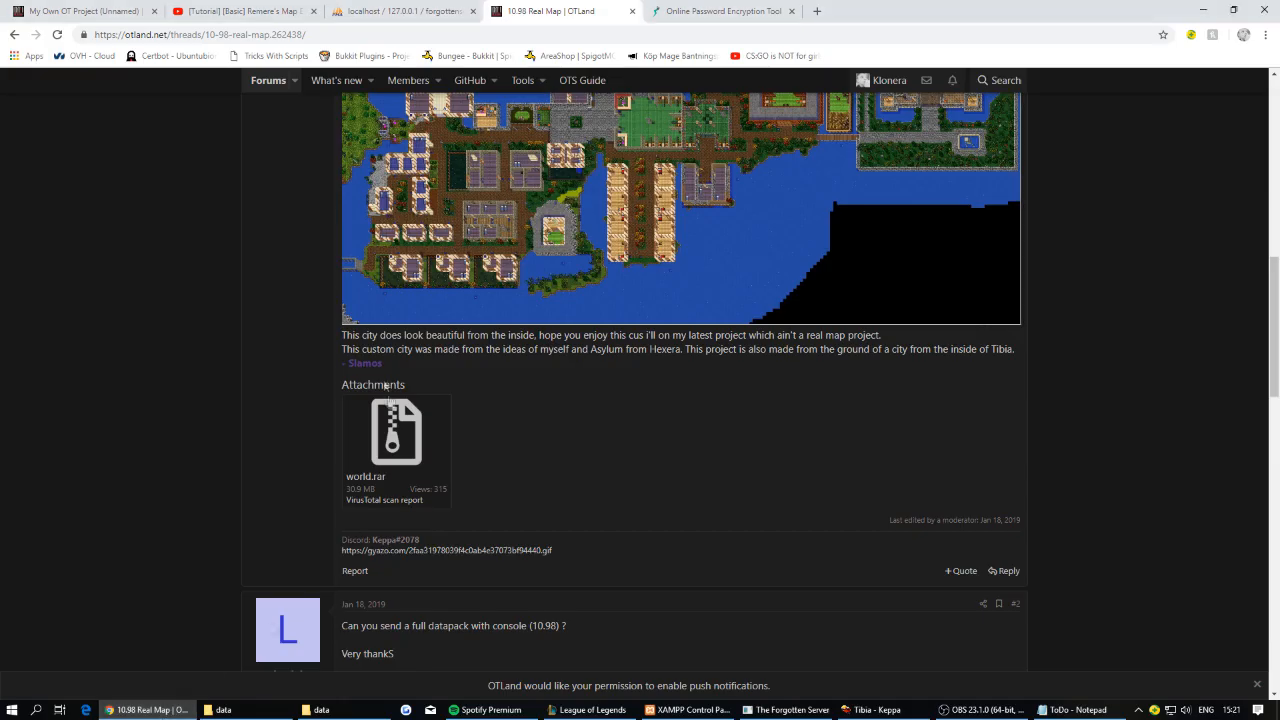
pyautogui.click(295, 706)
pyautogui.scroll(-1, 480, 510)
pyautogui.click(480, 523)
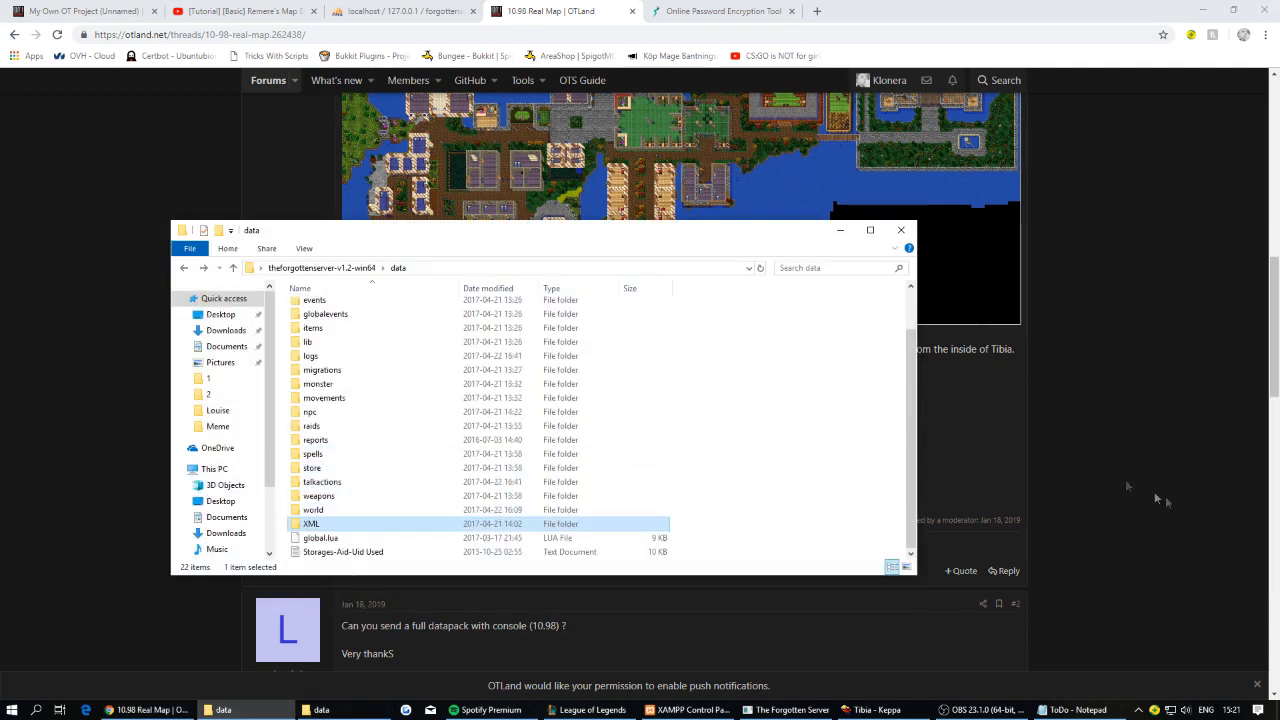
pyautogui.doubleClick(423, 510)
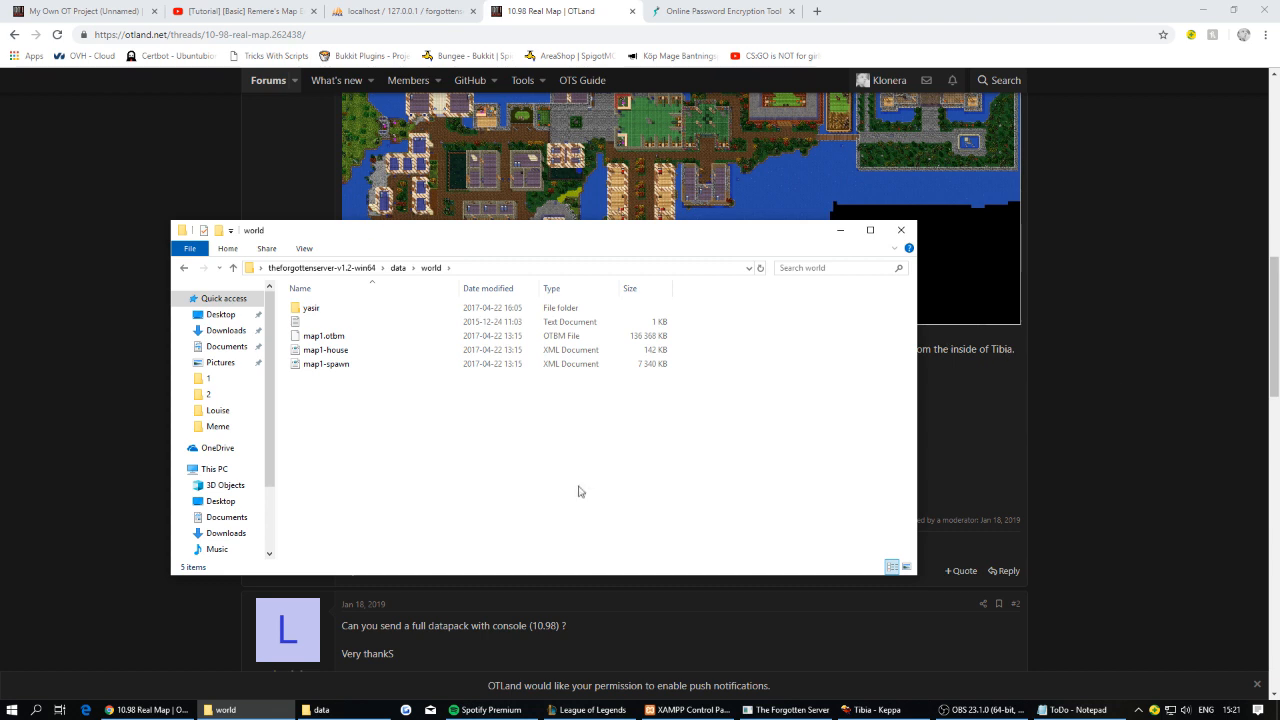
# Examine the map files in the world folder and its yasir subfolder, and go back to the data folder.
pyautogui.moveTo(372, 440); pyautogui.dragTo(343, 411)
pyautogui.doubleClick(323, 307)
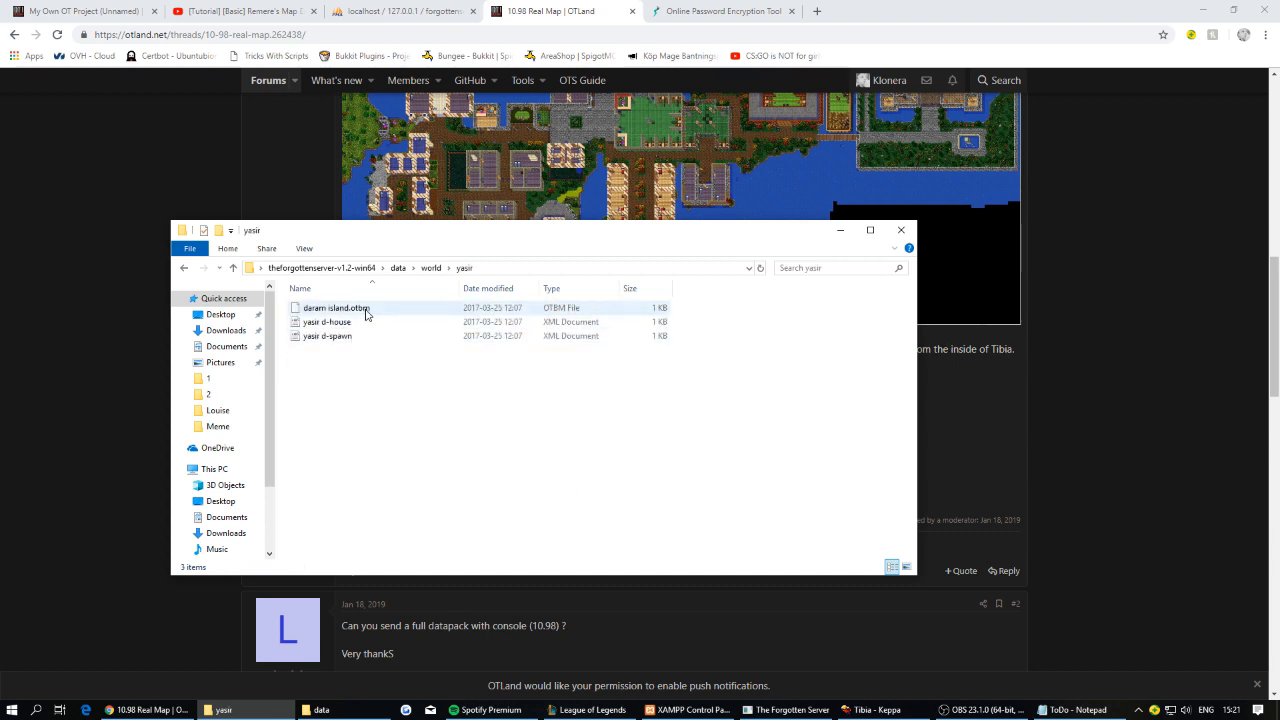
pyautogui.click(362, 322)
pyautogui.click(362, 336)
pyautogui.click(364, 322)
pyautogui.click(366, 308)
pyautogui.click(391, 416)
pyautogui.hotkey('alt', 'Left')
pyautogui.click(368, 322)
pyautogui.doubleClick(355, 307)
pyautogui.hotkey('alt', 'Left')
pyautogui.hotkey('alt', 'Right')
pyautogui.hotkey('alt', 'Left')
pyautogui.click(480, 364)
pyautogui.hotkey('alt', 'Left')
pyautogui.moveTo(528, 238); pyautogui.dragTo(689, 258)
pyautogui.scroll(-1, 709, 480)
pyautogui.scroll(1, 709, 480)
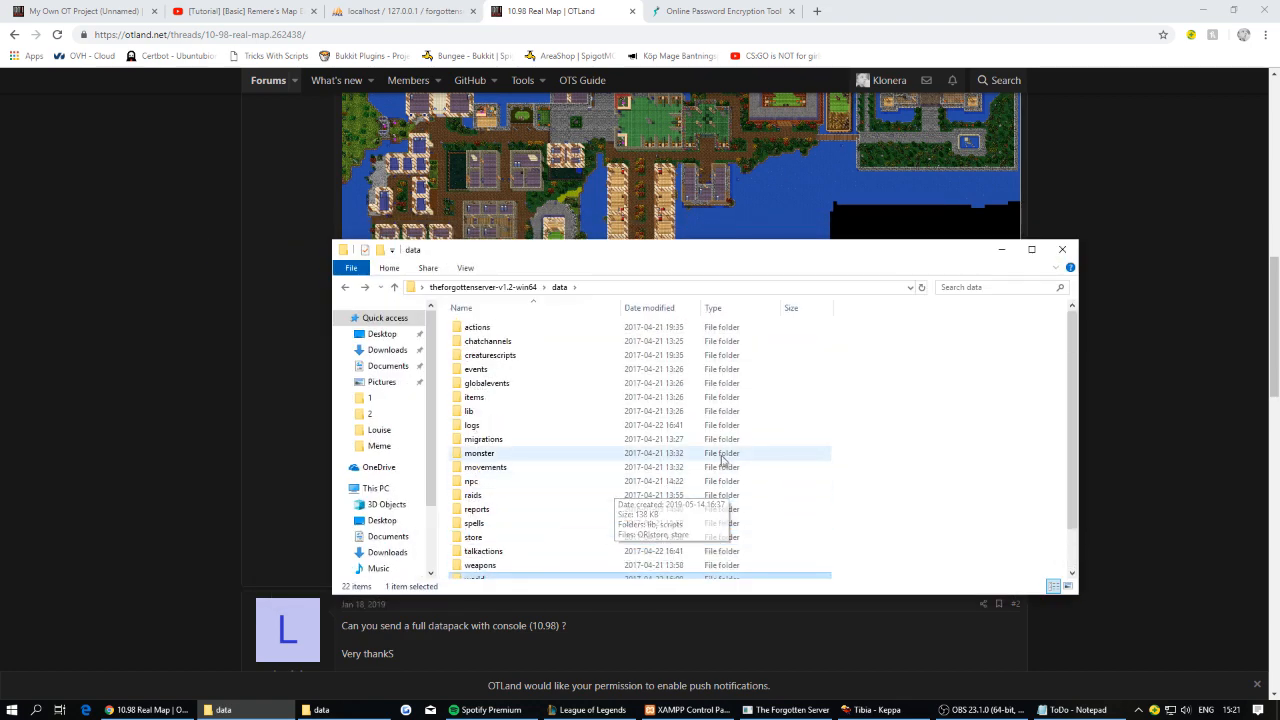
pyautogui.scroll(-1, 709, 478)
# Switch to the Tibia client and review its chat tabs and the list of channels that can be opened.
pyautogui.click(873, 710)
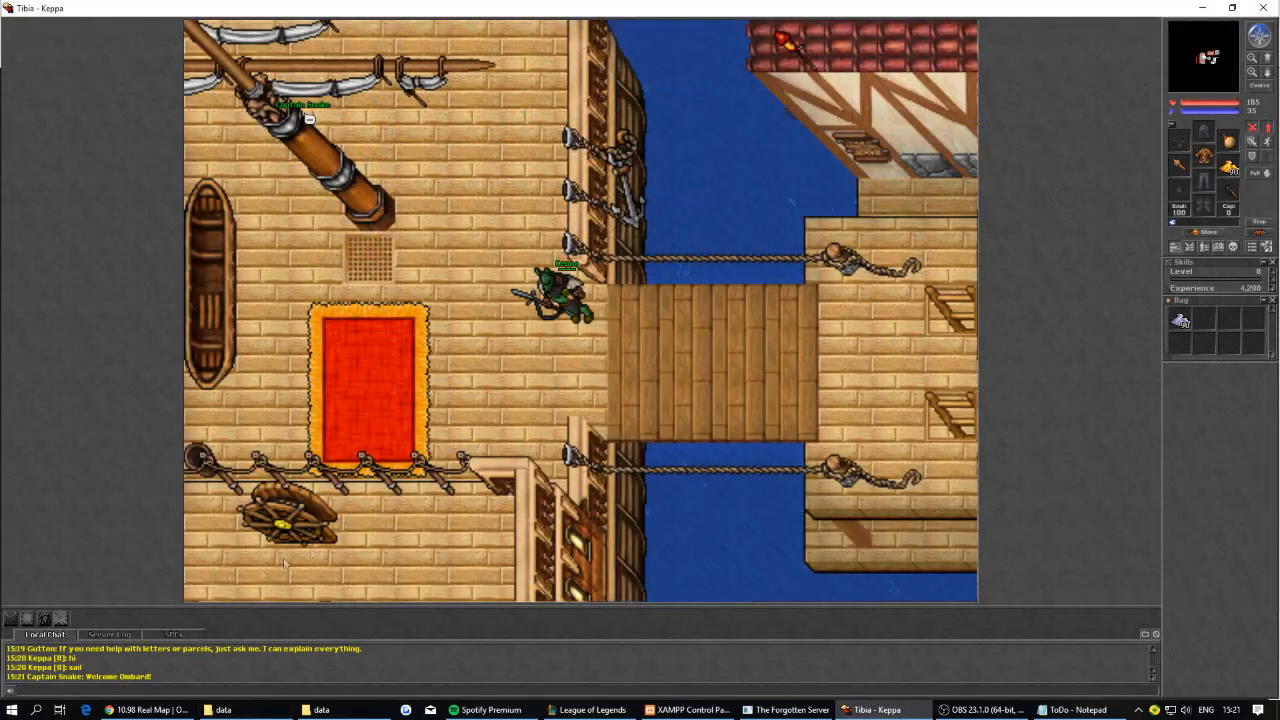
pyautogui.click(103, 636)
pyautogui.press('Right')
pyautogui.press('Down')
pyautogui.press('Left')
pyautogui.click(60, 635)
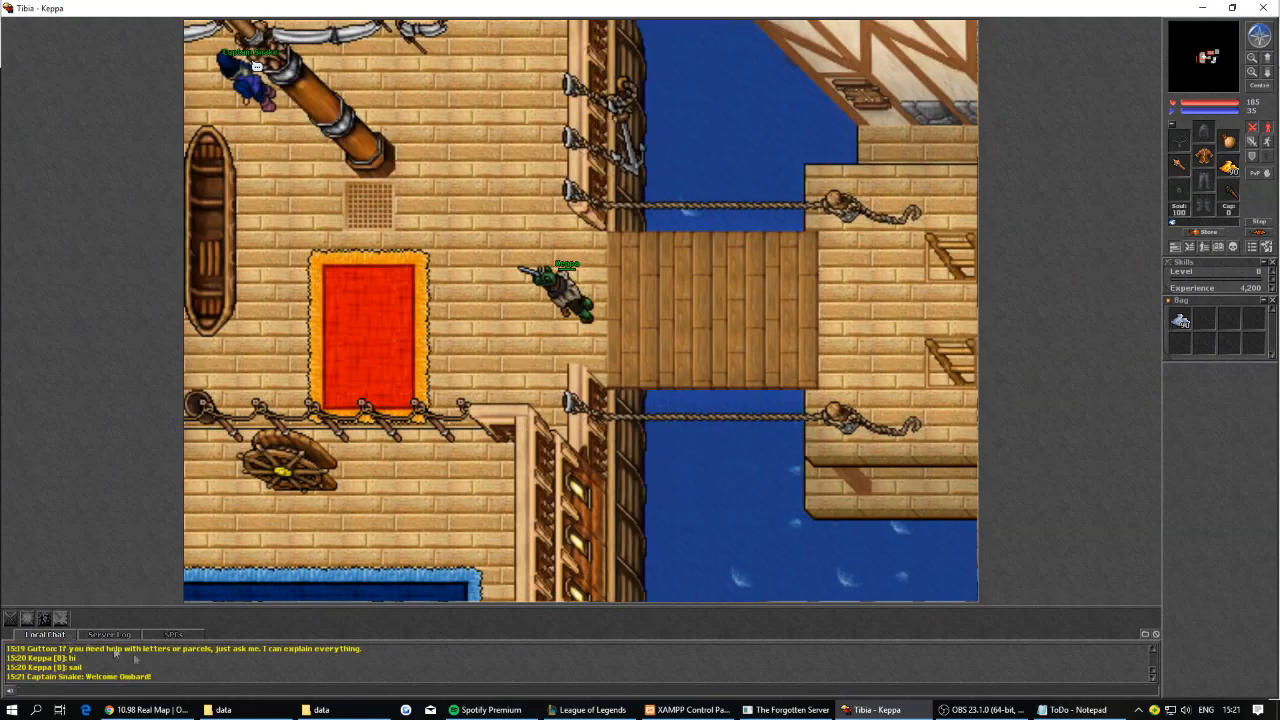
pyautogui.press('Right')
pyautogui.click(1145, 634)
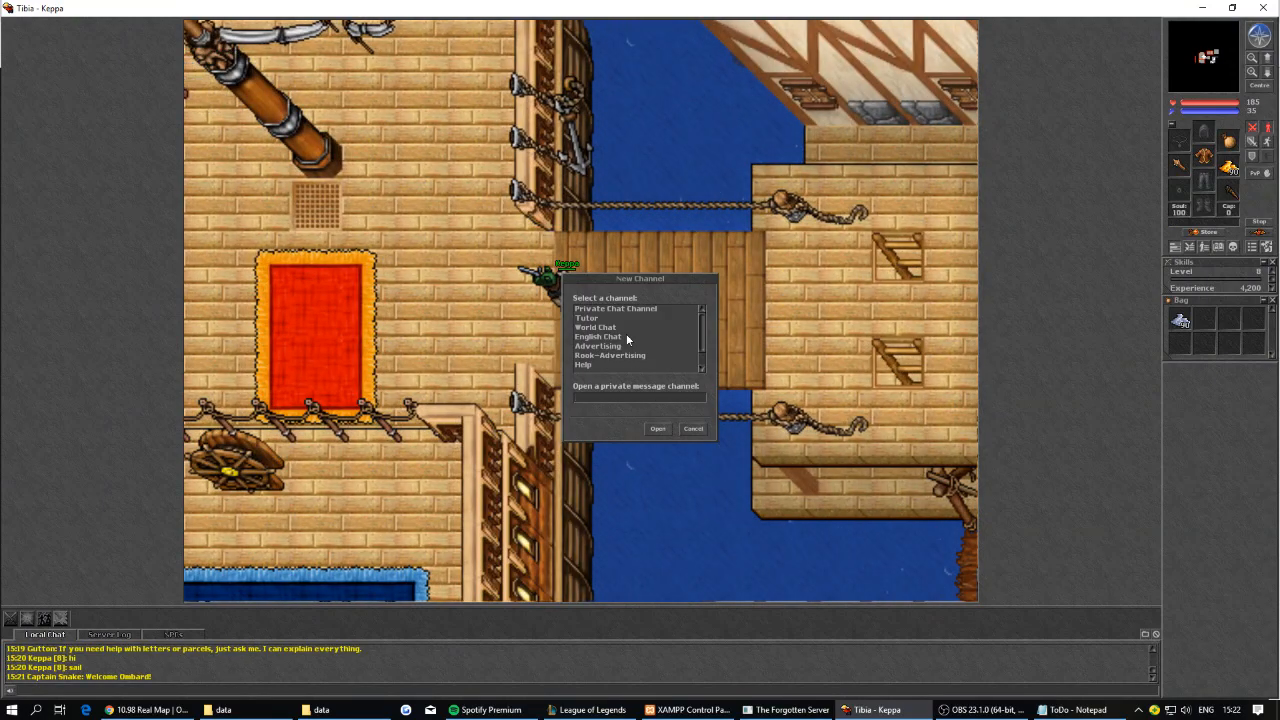
pyautogui.click(693, 428)
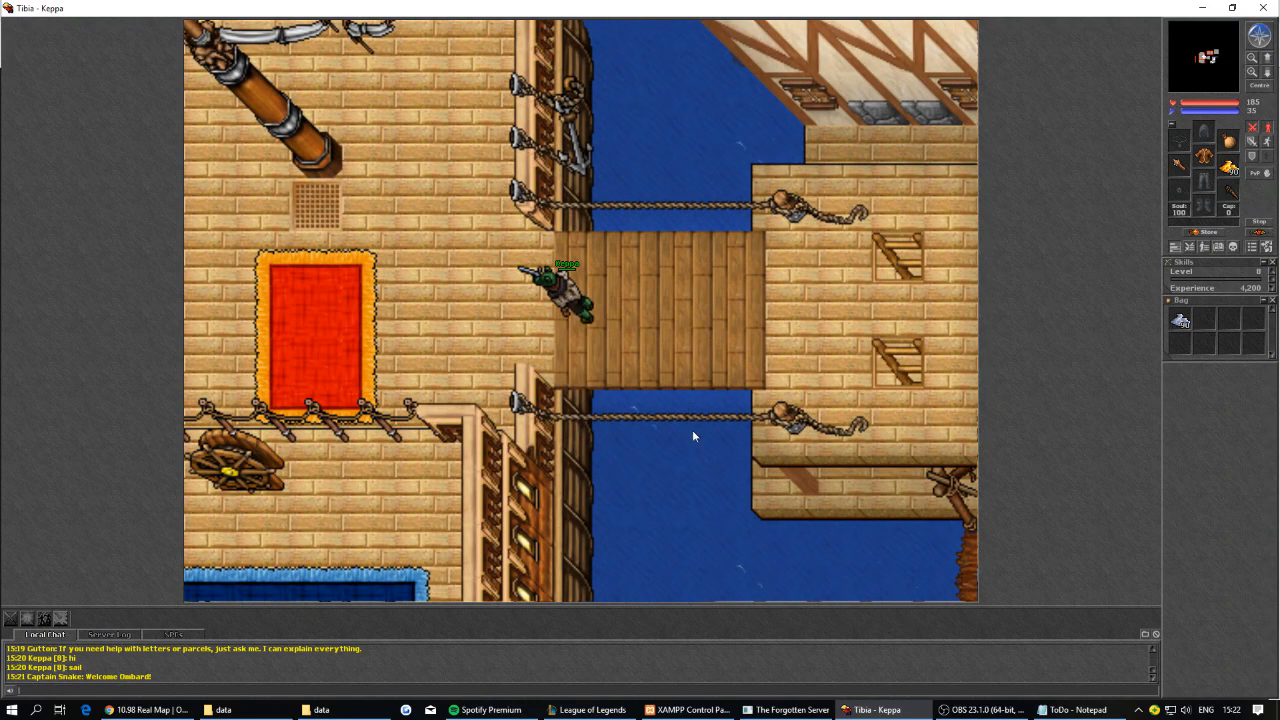
# Walk the character off the ship across the gangway onto the harbour pier.
pyautogui.press('Right')
pyautogui.press('Right')
pyautogui.press('Right')
pyautogui.press('Right')
pyautogui.press('Right')
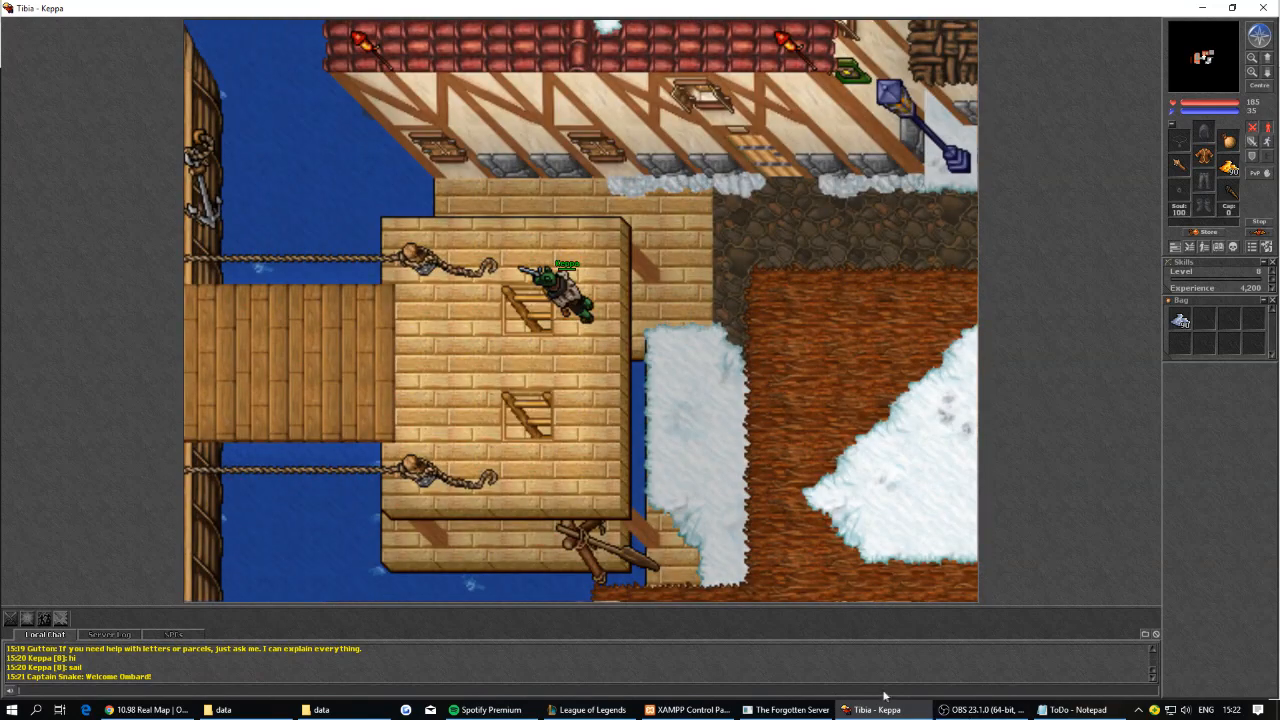
# Close the extra data folder window and bring up the theforgottenserver-v1.2-win64 data folder over the game.
pyautogui.hotkey('alt', 'Tab')
pyautogui.moveTo(748, 176); pyautogui.dragTo(870, 174)
pyautogui.moveTo(871, 228); pyautogui.dragTo(775, 216)
pyautogui.click(828, 228)
pyautogui.moveTo(857, 217); pyautogui.dragTo(769, 216)
pyautogui.click(895, 228)
pyautogui.click(1060, 175)
pyautogui.click(325, 709)
pyautogui.click(1097, 203)
pyautogui.click(232, 709)
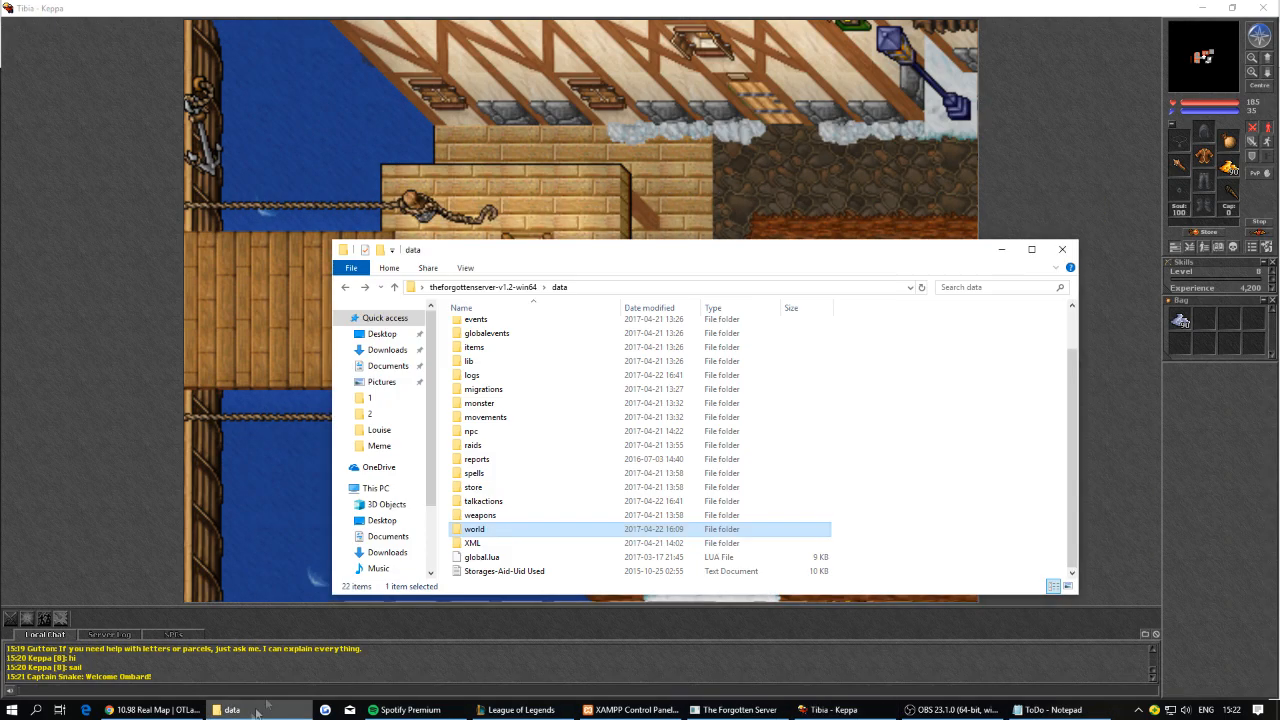
# Go up to the theforgottenserver-v1.2-win64 folder and open config.lua for editing in Notepad++.
pyautogui.moveTo(500, 248); pyautogui.dragTo(620, 230)
pyautogui.click(613, 449)
pyautogui.scroll(2, 615, 440)
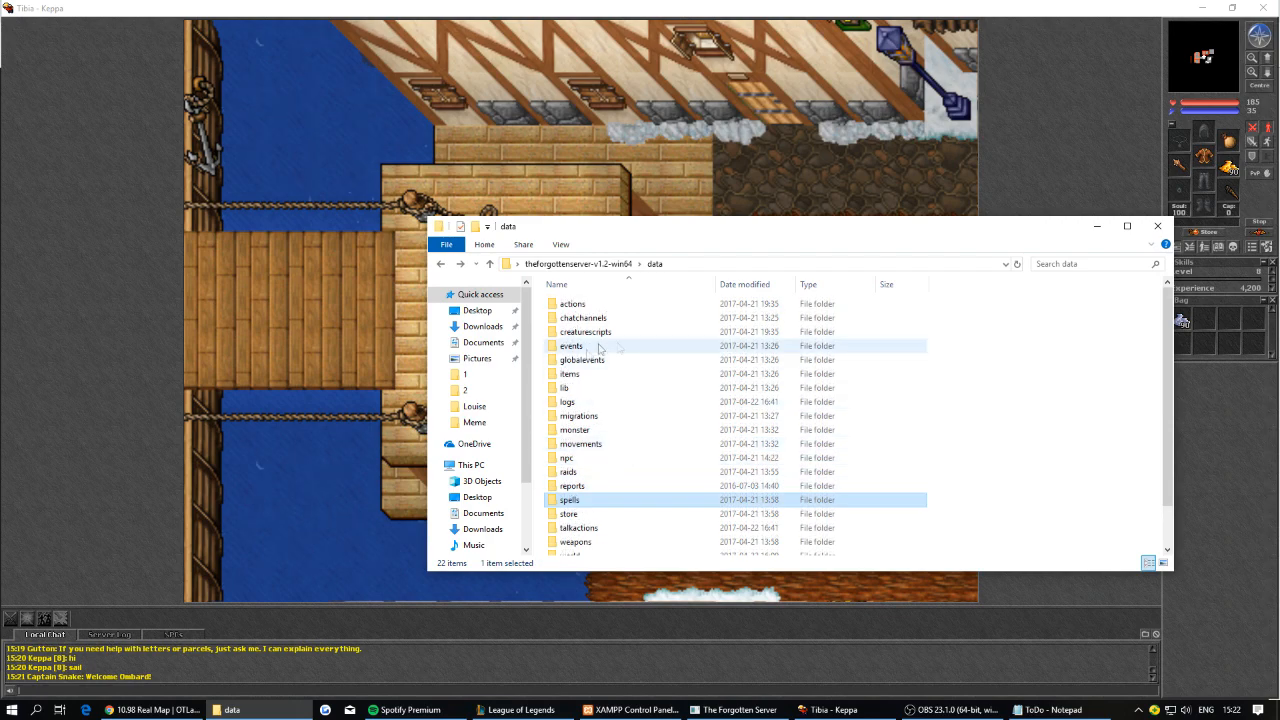
pyautogui.press('BackSpace')
pyautogui.click(586, 320)
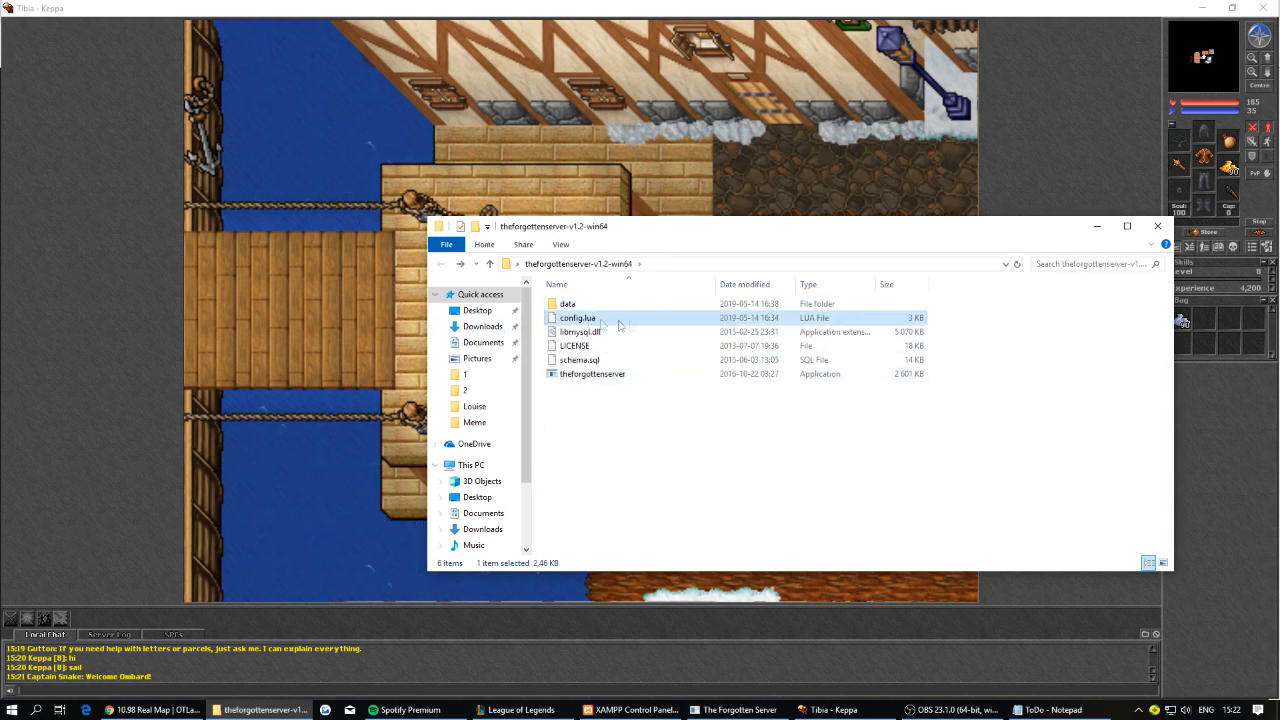
pyautogui.rightClick(601, 323)
pyautogui.click(672, 369)
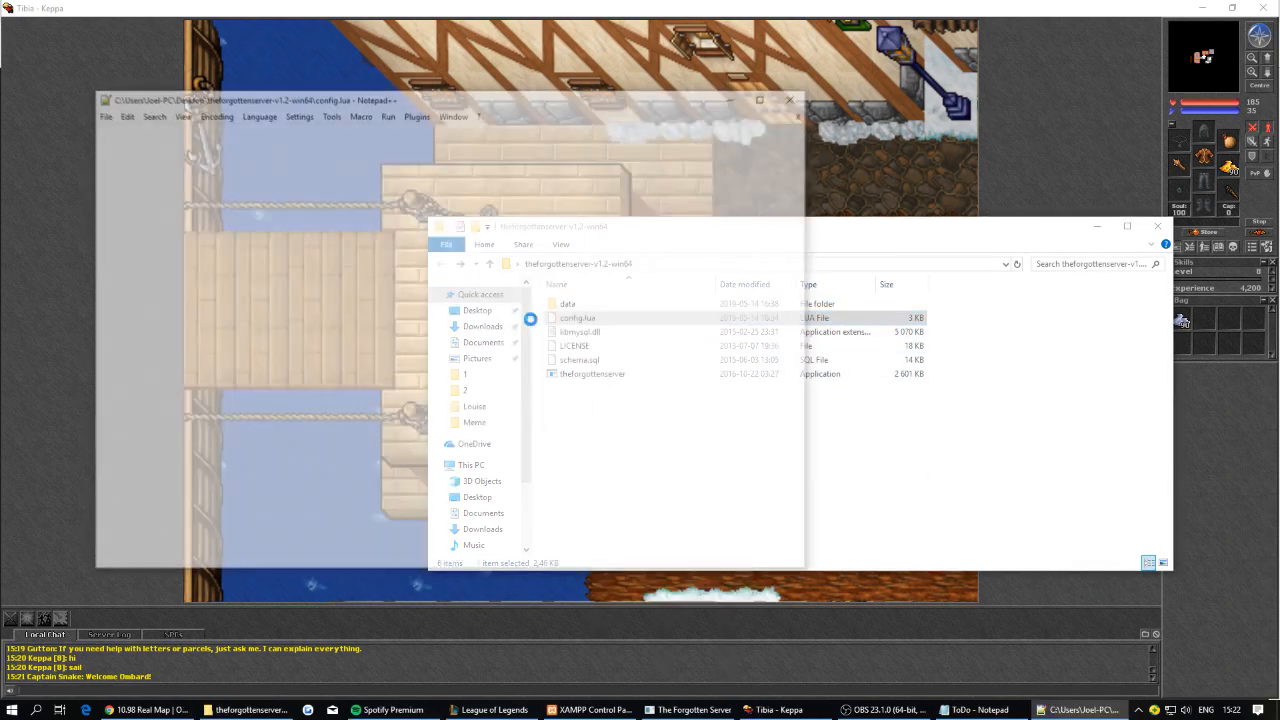
pyautogui.moveTo(253, 99); pyautogui.dragTo(253, 92)
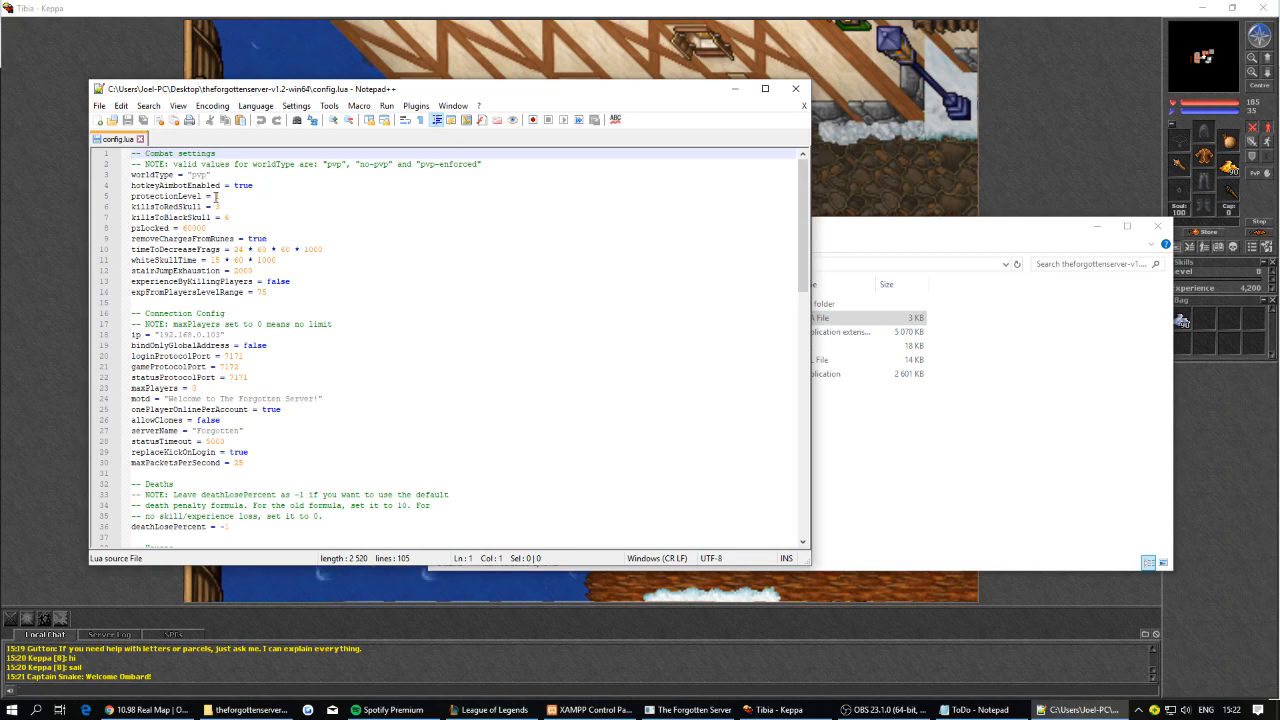
# In the Map section of config.lua, set mapAuthor to "Cipsoft" and save the file.
pyautogui.scroll(-8, 248, 295)
pyautogui.scroll(-5, 248, 295)
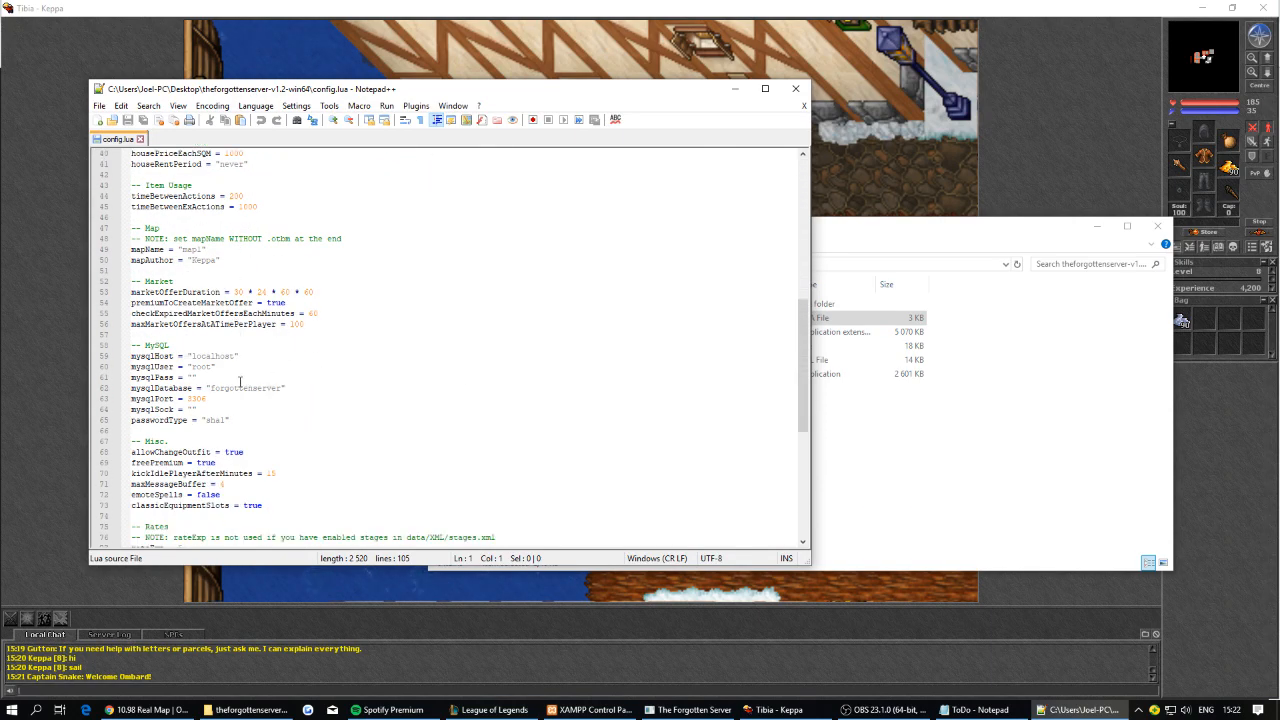
pyautogui.scroll(-2, 240, 382)
pyautogui.scroll(-1, 245, 352)
pyautogui.scroll(3, 237, 354)
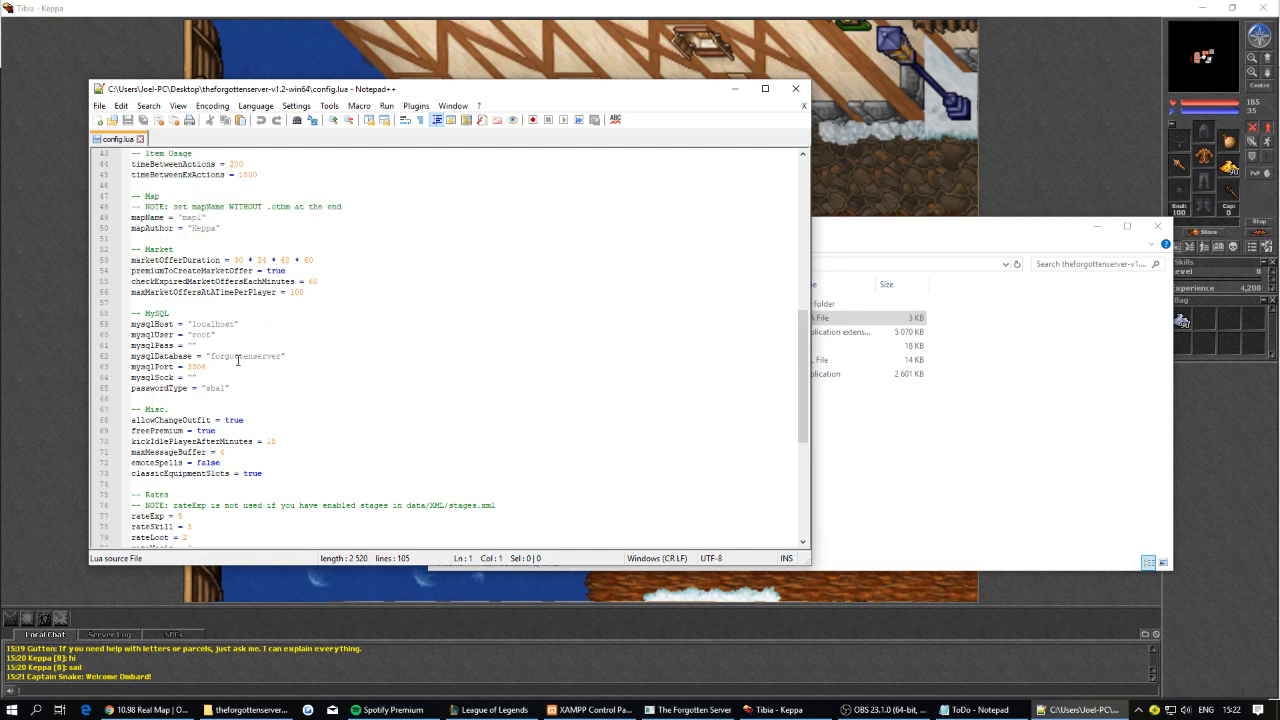
pyautogui.moveTo(217, 262); pyautogui.dragTo(196, 263)
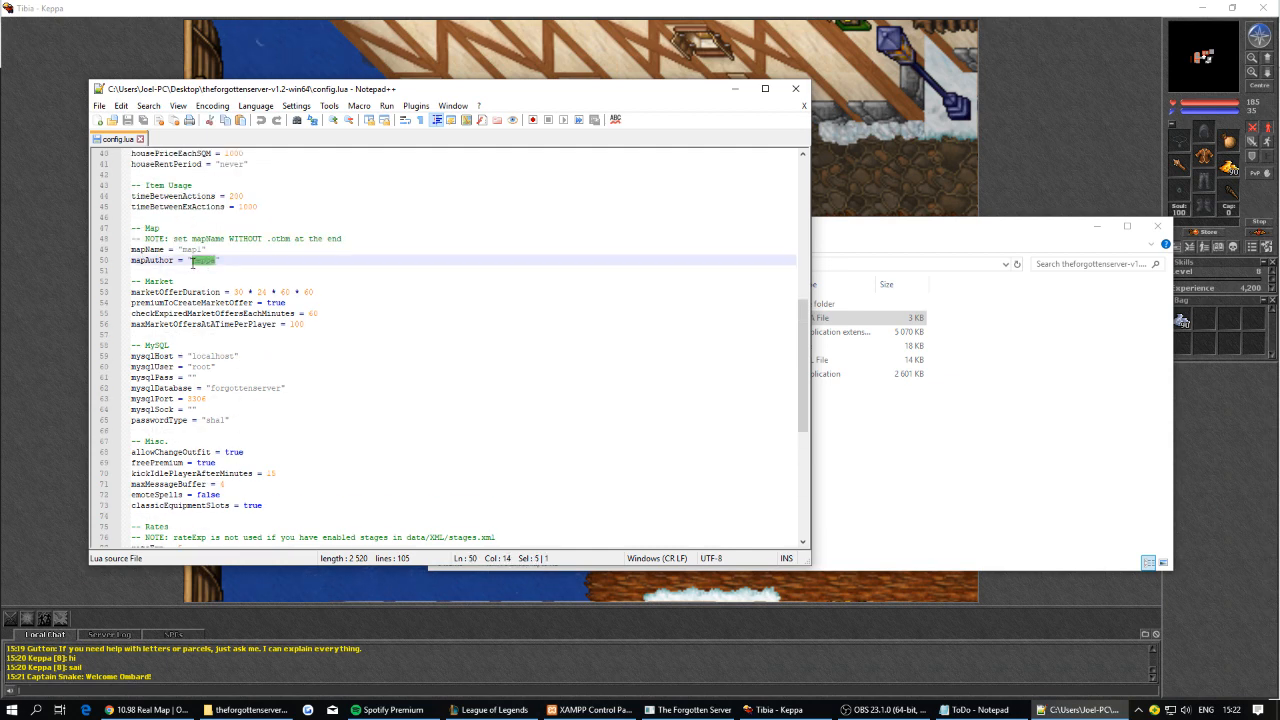
pyautogui.press('BackSpace')
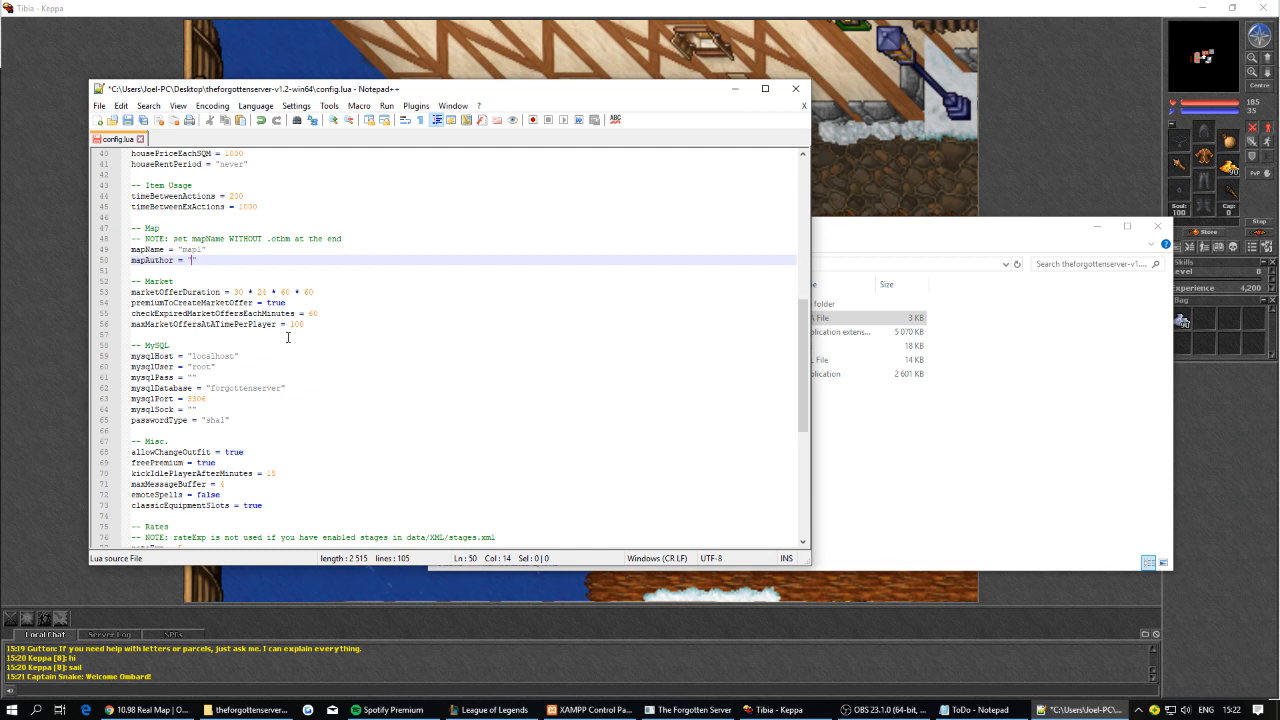
pyautogui.write('Joe')
pyautogui.hotkey('ctrl', 's')
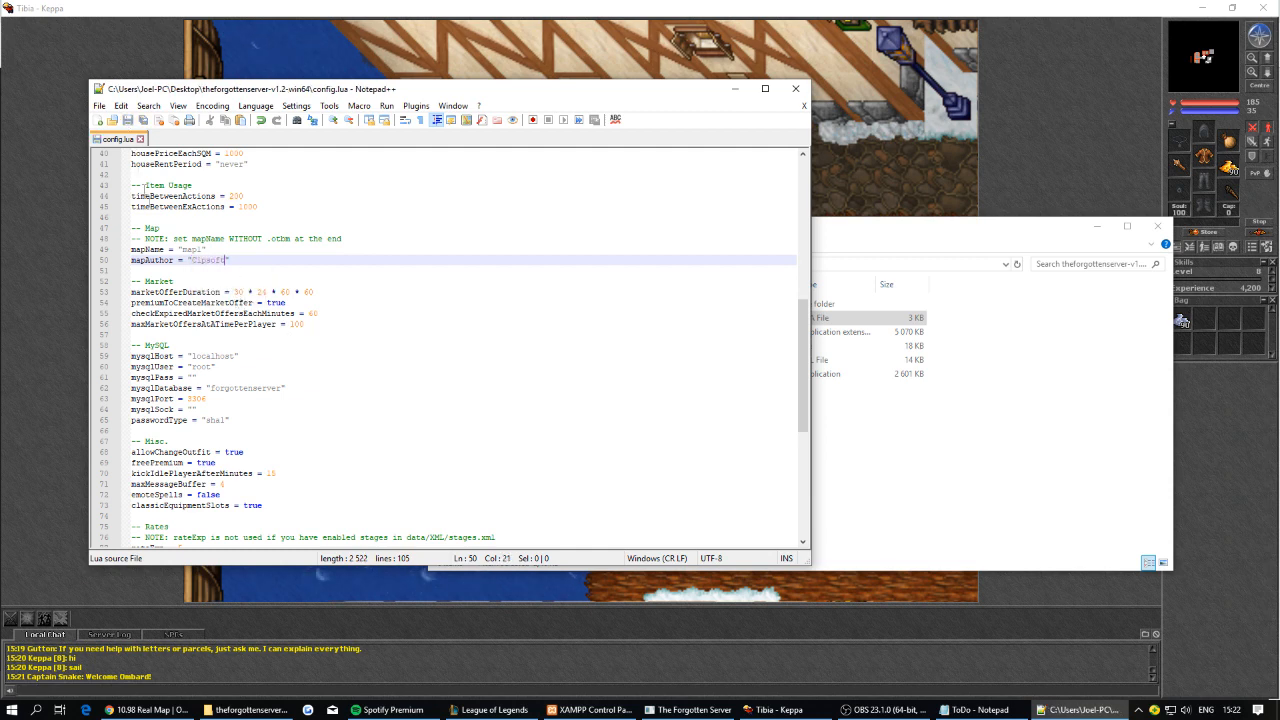
# Examine the Rates section of config.lua, including the rateExp note about stages.xml and the individual rate values.
pyautogui.scroll(-5, 247, 402)
pyautogui.click(201, 387)
pyautogui.moveTo(175, 368); pyautogui.dragTo(132, 367)
pyautogui.click(243, 378)
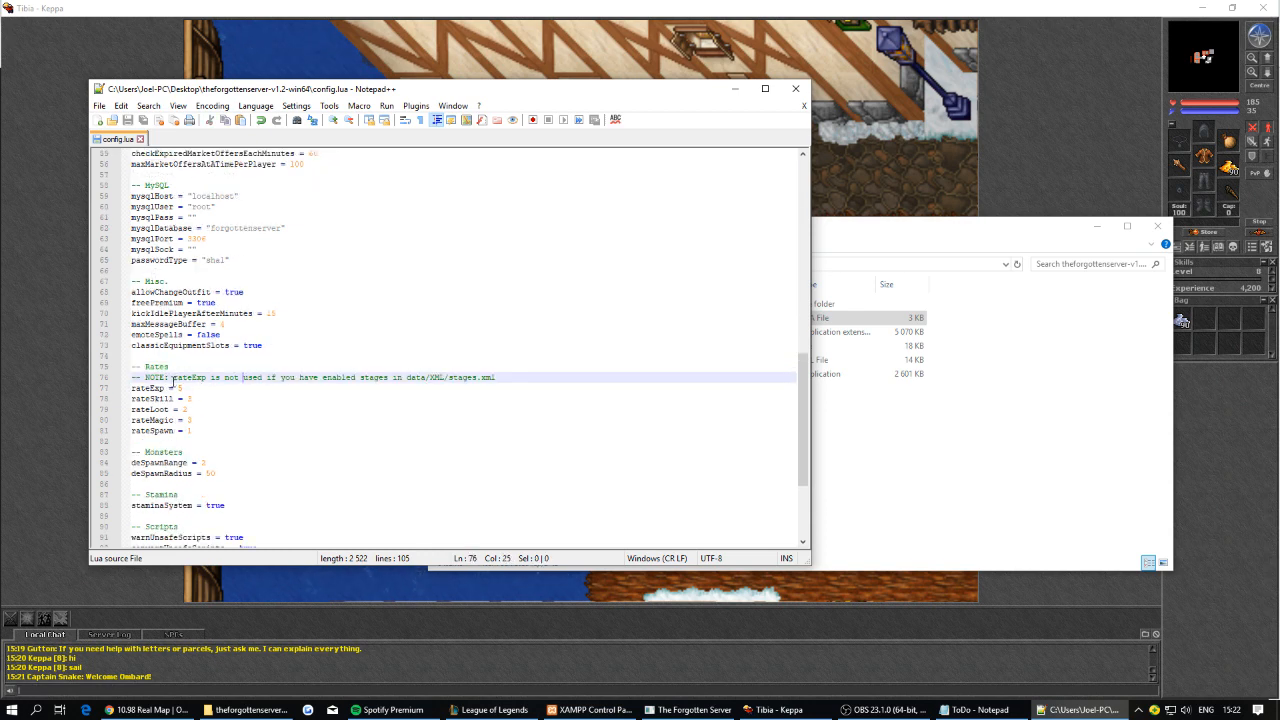
pyautogui.moveTo(212, 432); pyautogui.dragTo(131, 388)
pyautogui.click(189, 421)
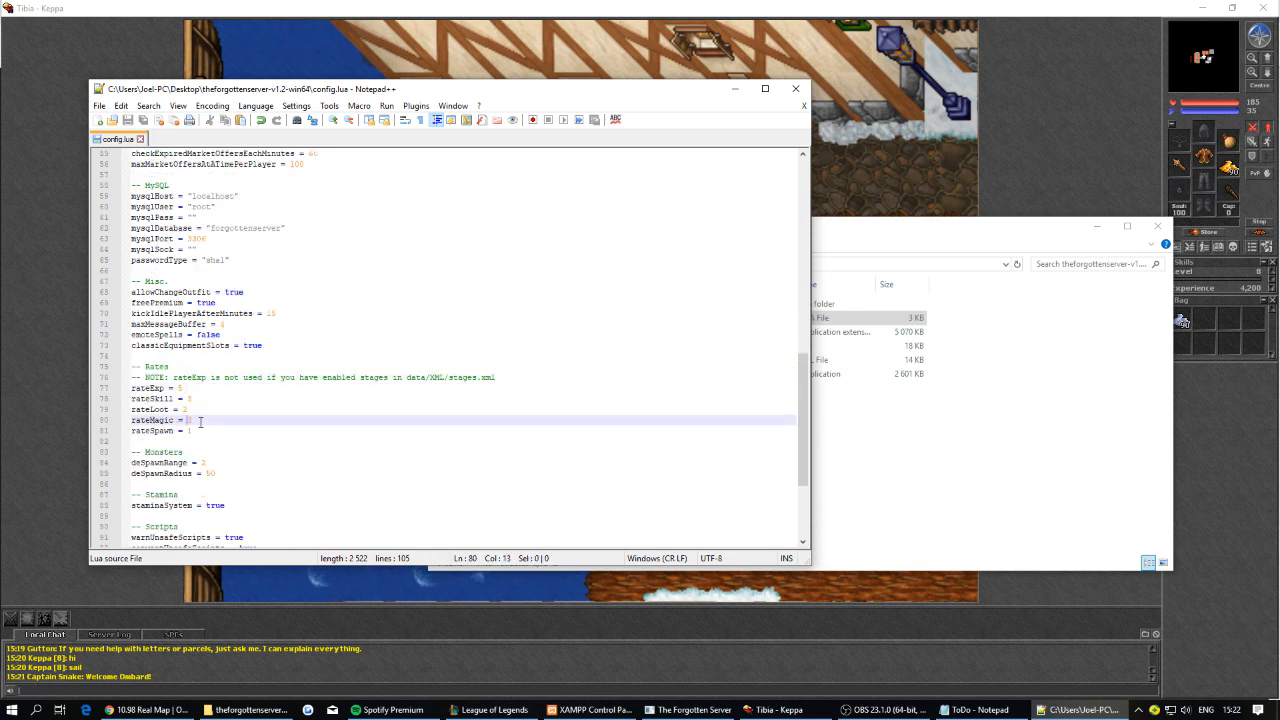
pyautogui.click(202, 389)
pyautogui.press('BackSpace')
pyautogui.write('9')
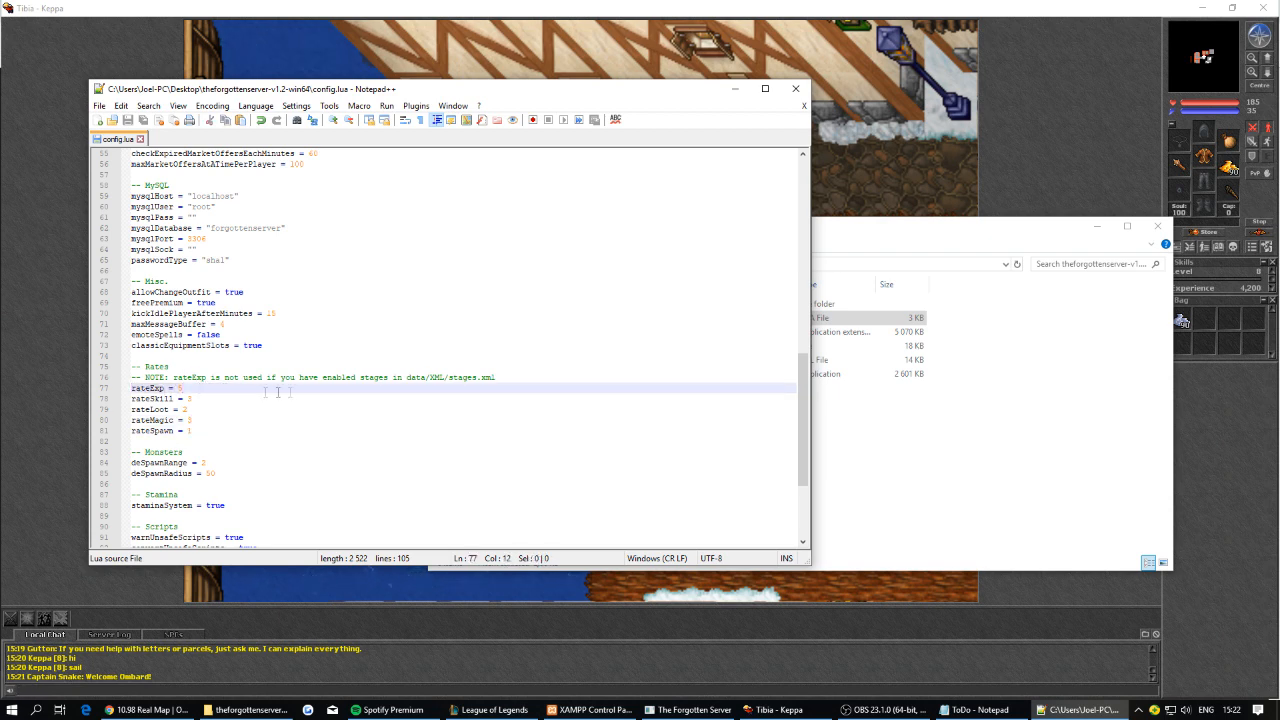
# Add the line "experienceStages = true" directly below the rateExp note in the Rates section and save config.lua.
pyautogui.click(513, 377)
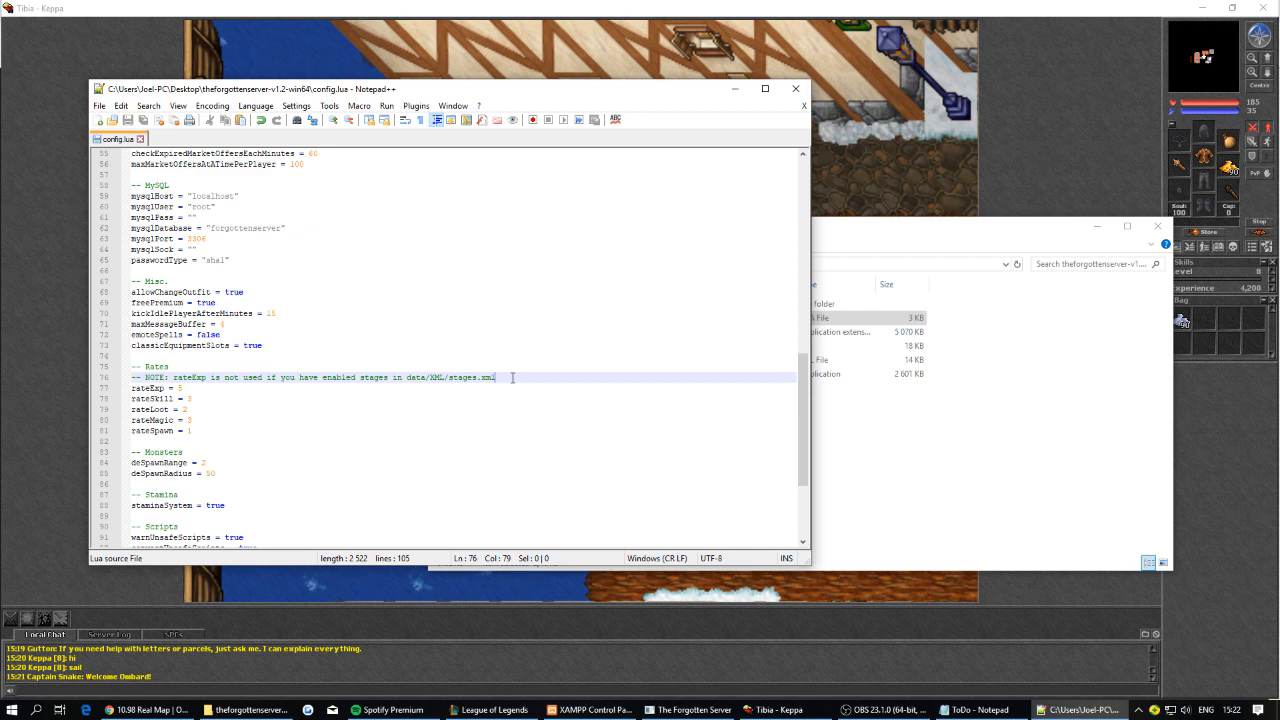
pyautogui.press('Return')
pyautogui.write('experi')
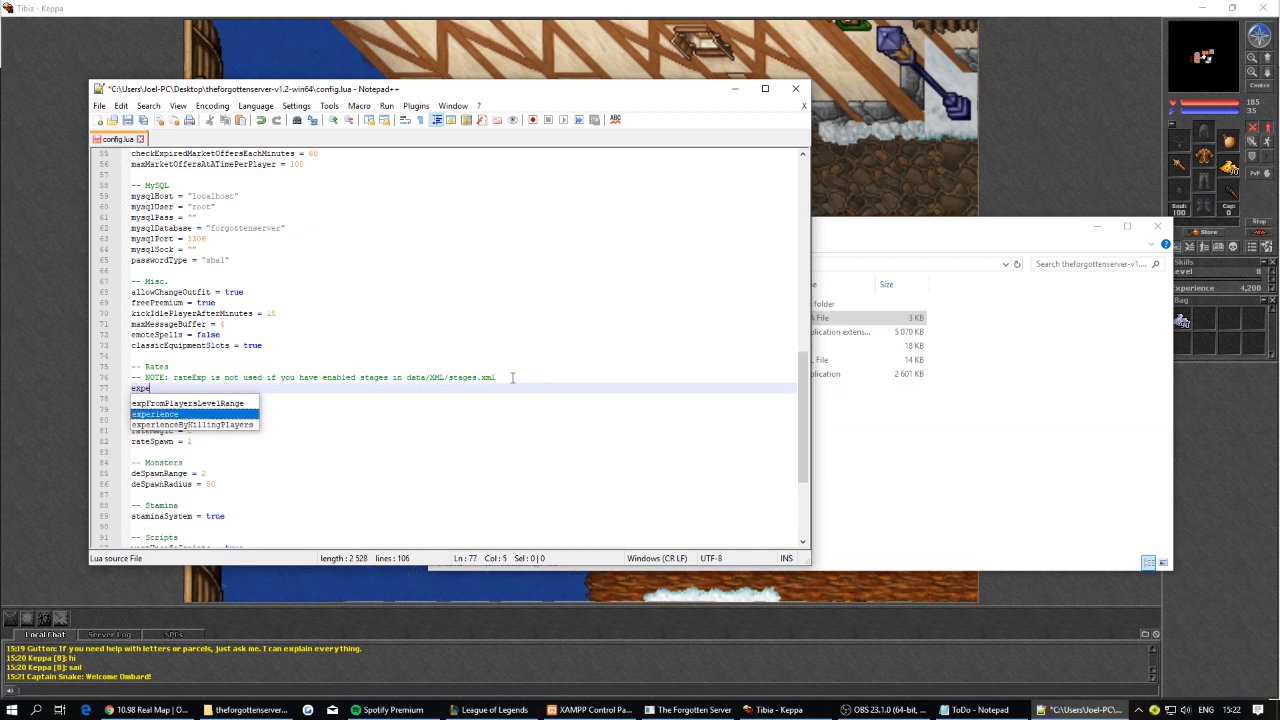
pyautogui.press('BackSpace')
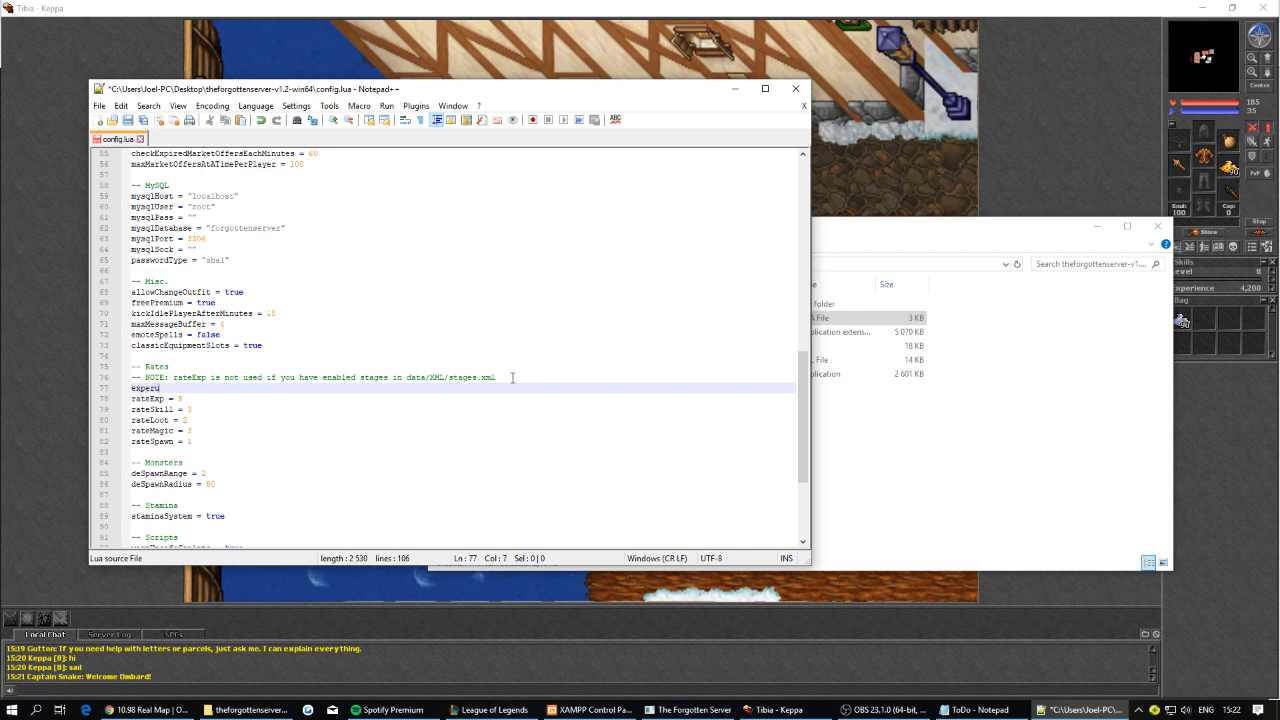
pyautogui.write('ienceStages = true')
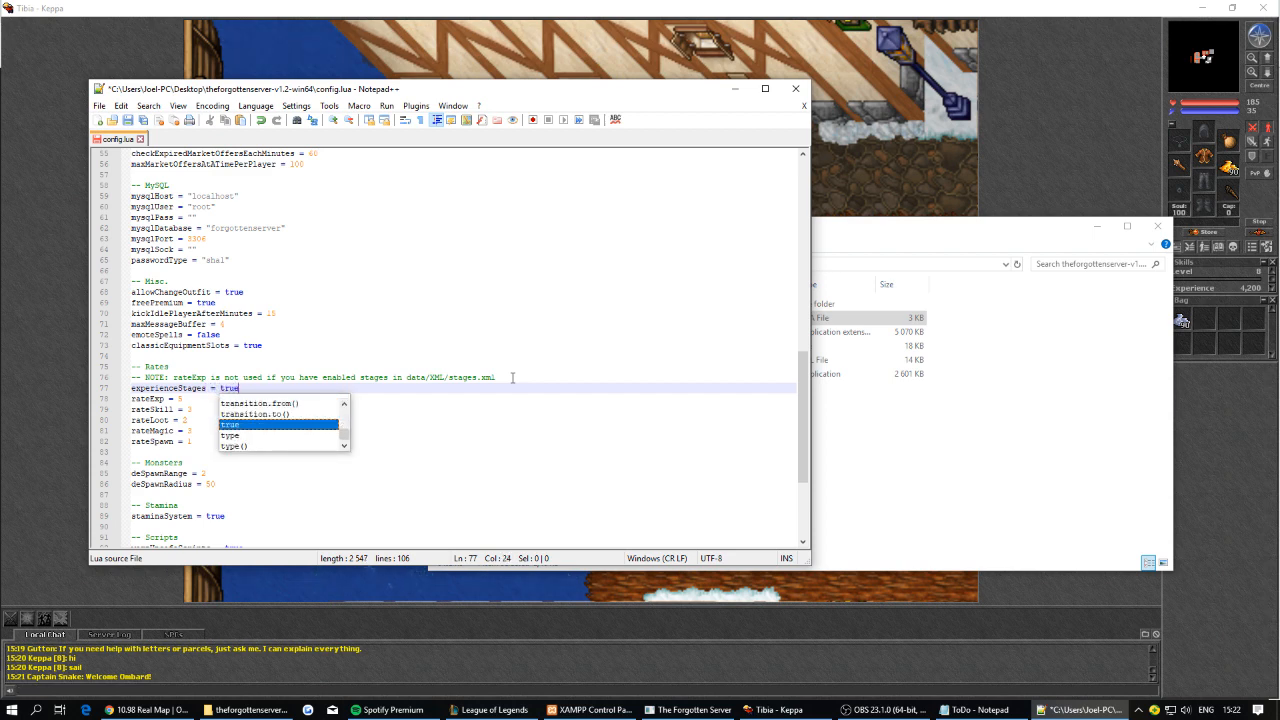
pyautogui.press('Left')
pyautogui.press('Right')
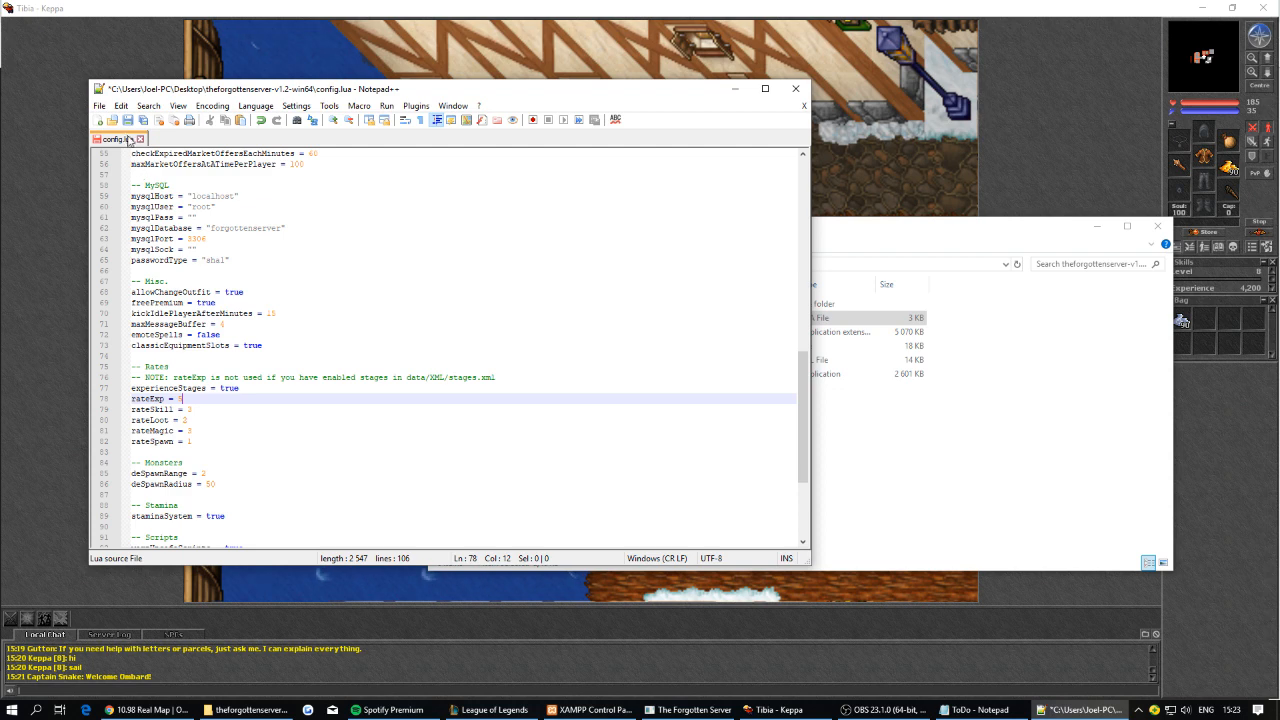
pyautogui.press('Down')
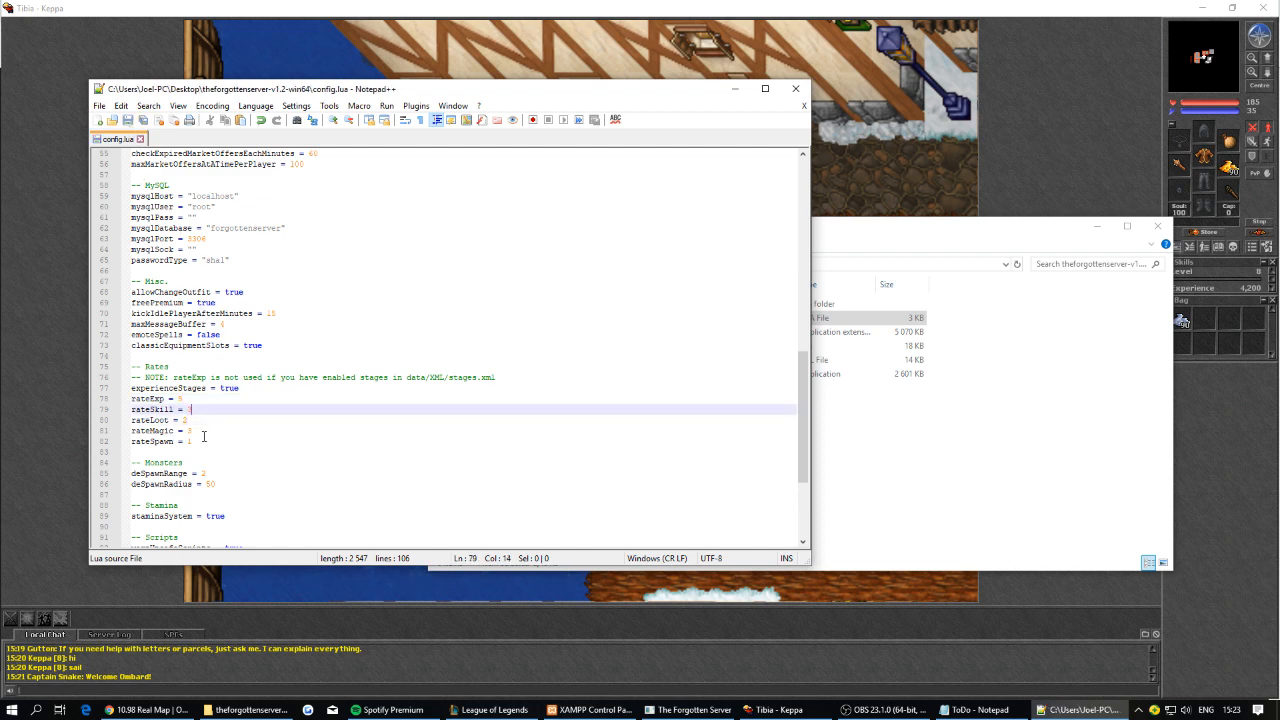
# Set rateSkill to 15 and rateLoot to 1.5 in the Rates section.
pyautogui.press('BackSpace')
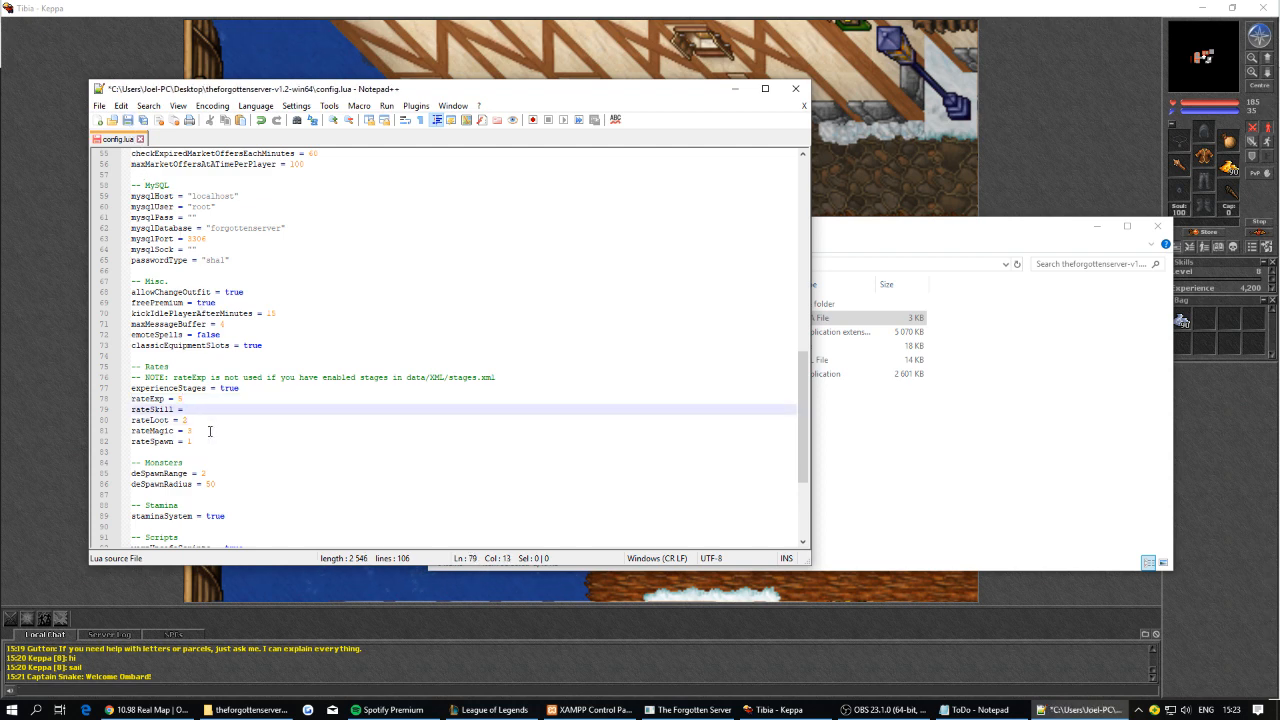
pyautogui.write('15')
pyautogui.press('Down')
pyautogui.press('BackSpace')
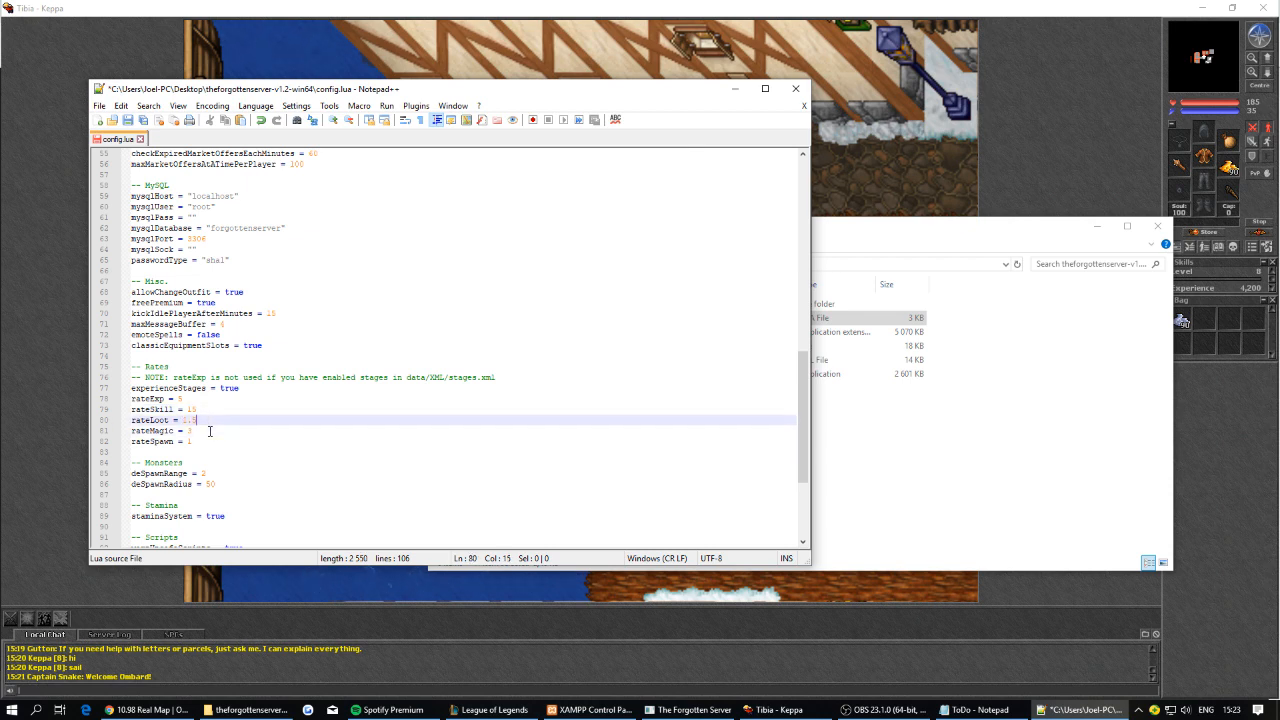
pyautogui.moveTo(207, 418); pyautogui.dragTo(127, 421)
pyautogui.click(357, 418)
pyautogui.write('5')
# Set rateMagic to 10, look over the remaining settings down to the server information, and save config.lua.
pyautogui.click(216, 431)
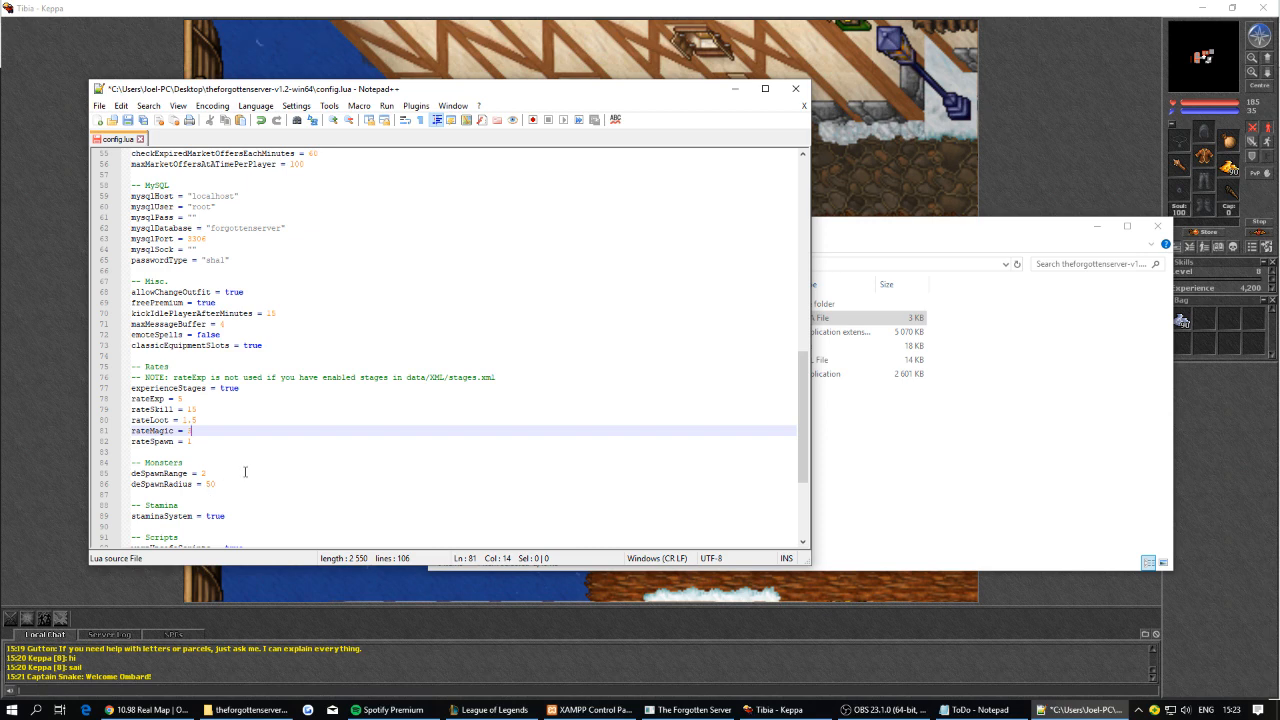
pyautogui.press('Down')
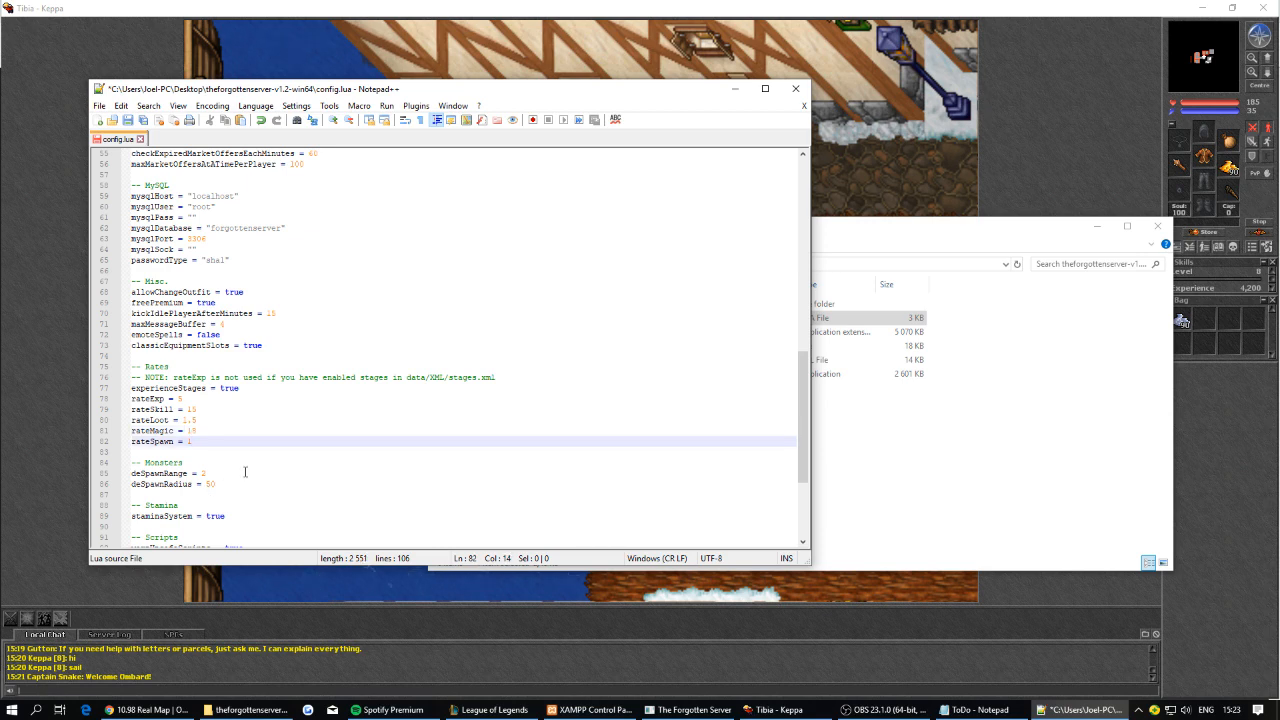
pyautogui.scroll(-3, 247, 412)
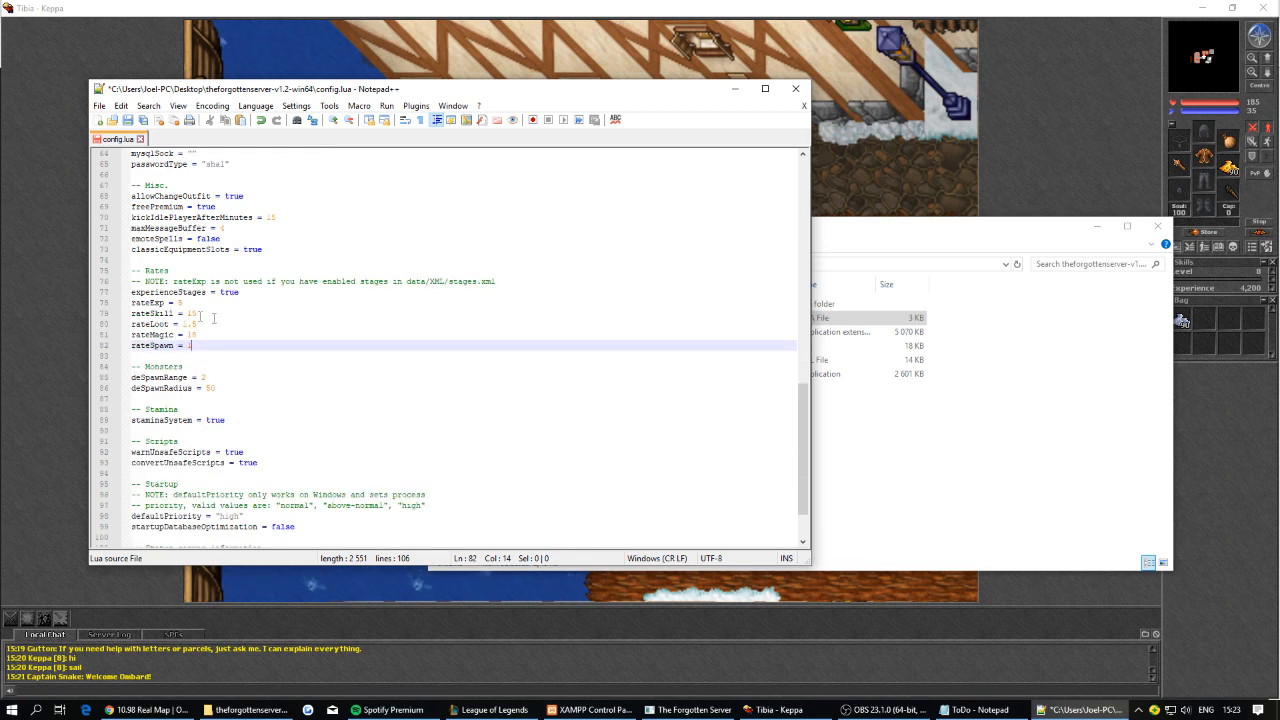
pyautogui.scroll(1, 265, 386)
pyautogui.scroll(-1, 250, 427)
pyautogui.click(250, 422)
pyautogui.scroll(-1, 200, 410)
pyautogui.click(127, 120)
pyautogui.scroll(-1, 271, 416)
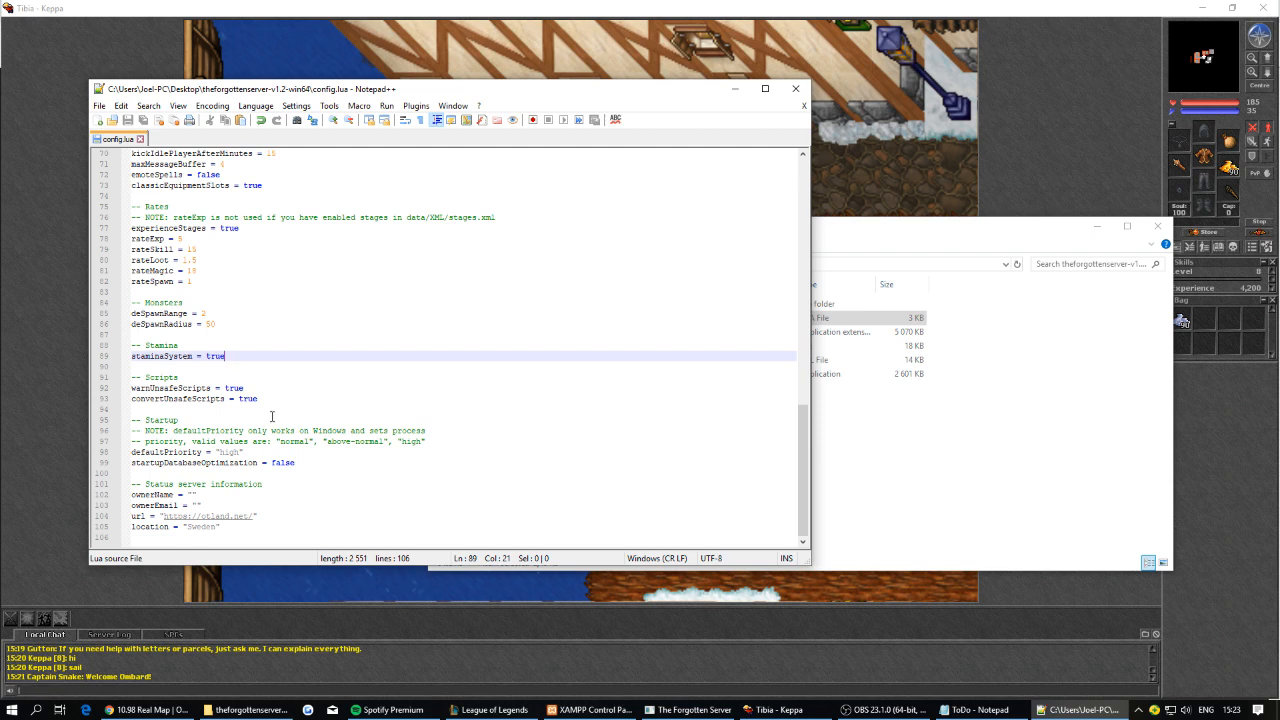
# Go to the XML folder inside the server's data folder and open stages.xml for editing in Notepad++.
pyautogui.scroll(7, 290, 427)
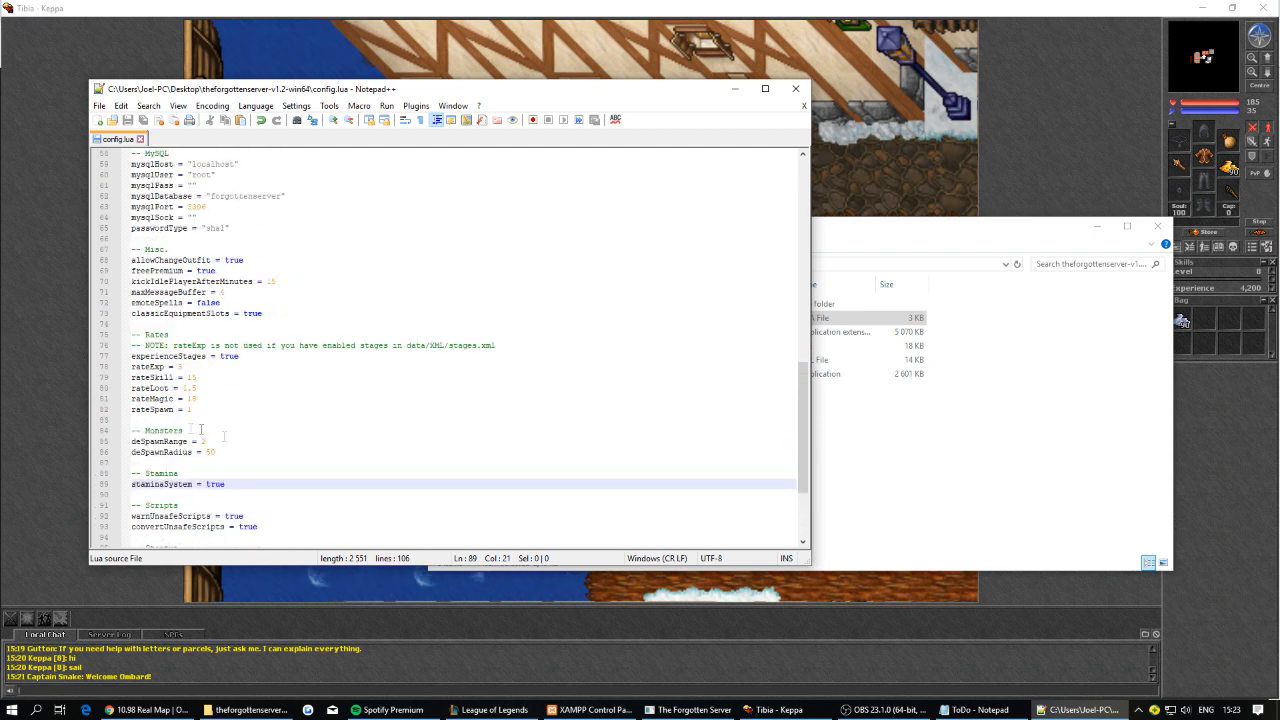
pyautogui.click(222, 452)
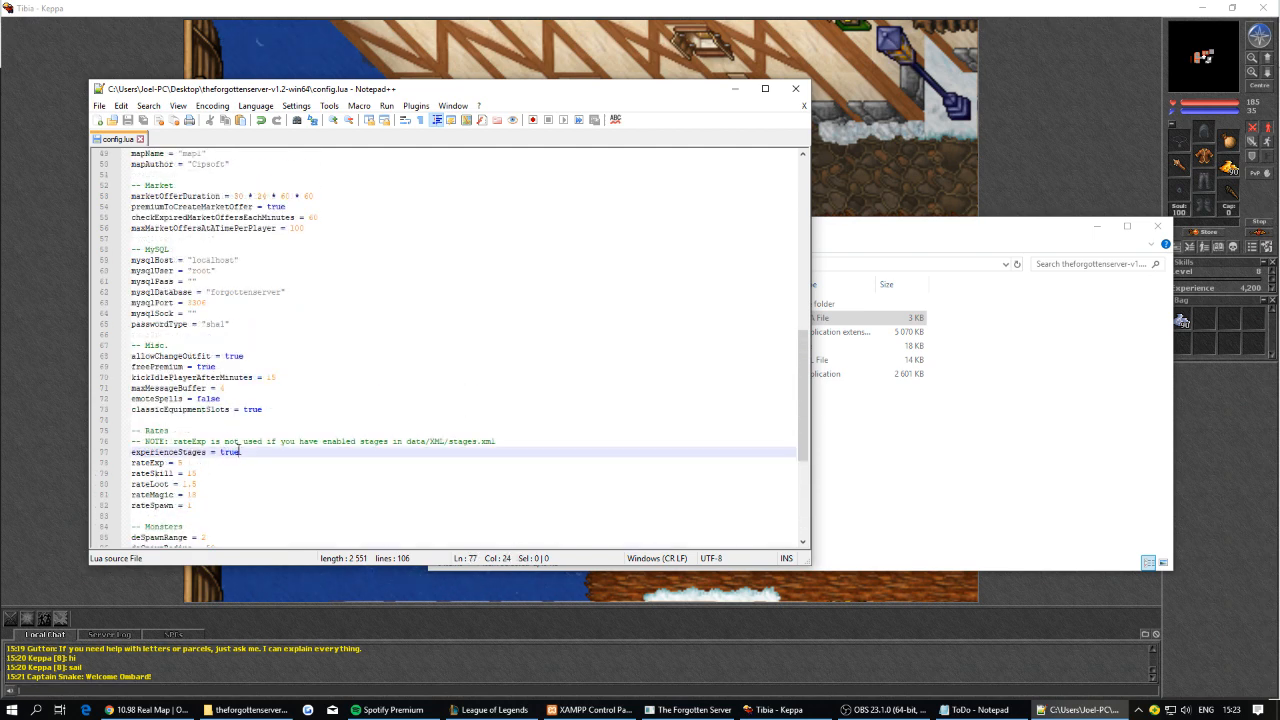
pyautogui.click(930, 449)
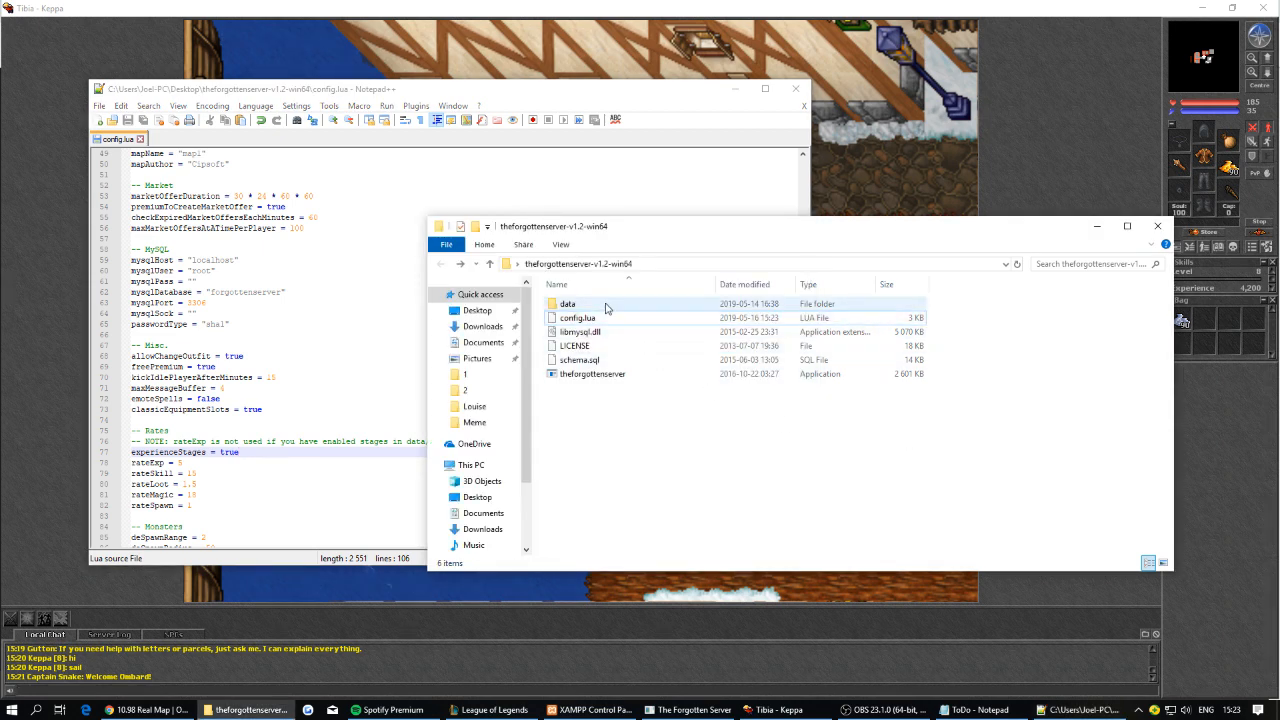
pyautogui.doubleClick(690, 305)
pyautogui.scroll(-3, 646, 505)
pyautogui.doubleClick(645, 513)
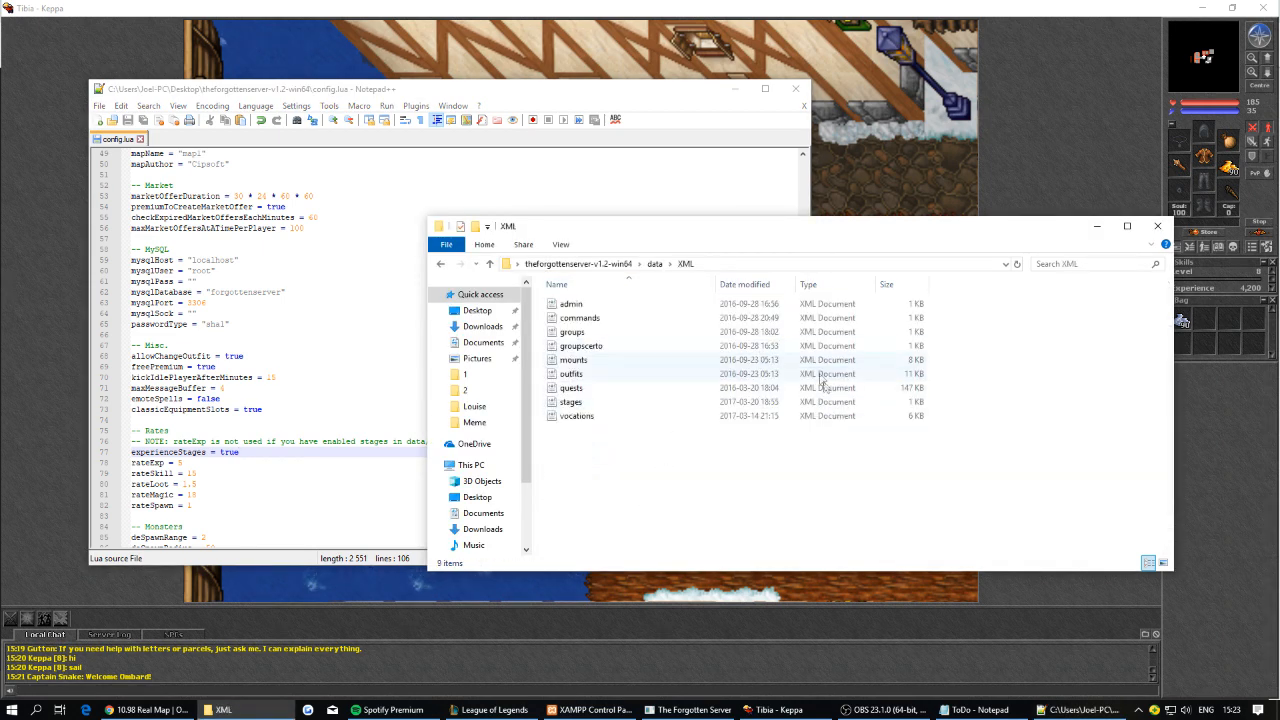
pyautogui.click(575, 403)
pyautogui.rightClick(580, 402)
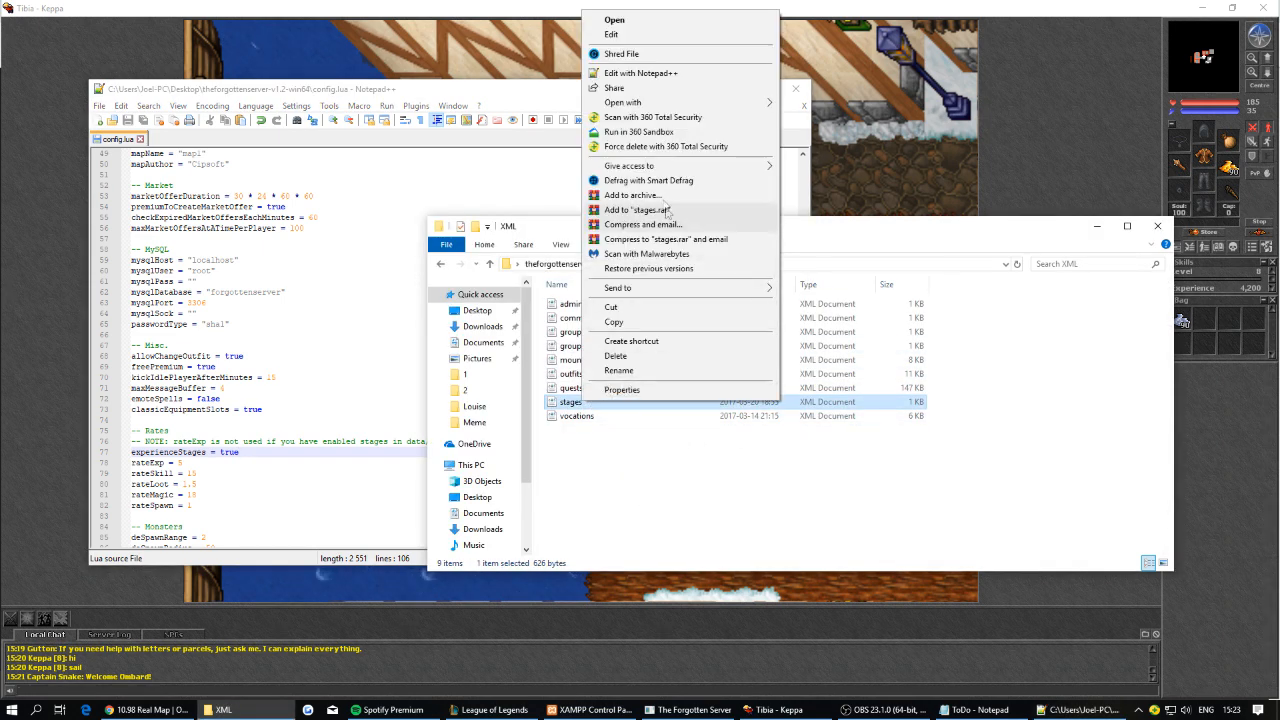
pyautogui.click(632, 74)
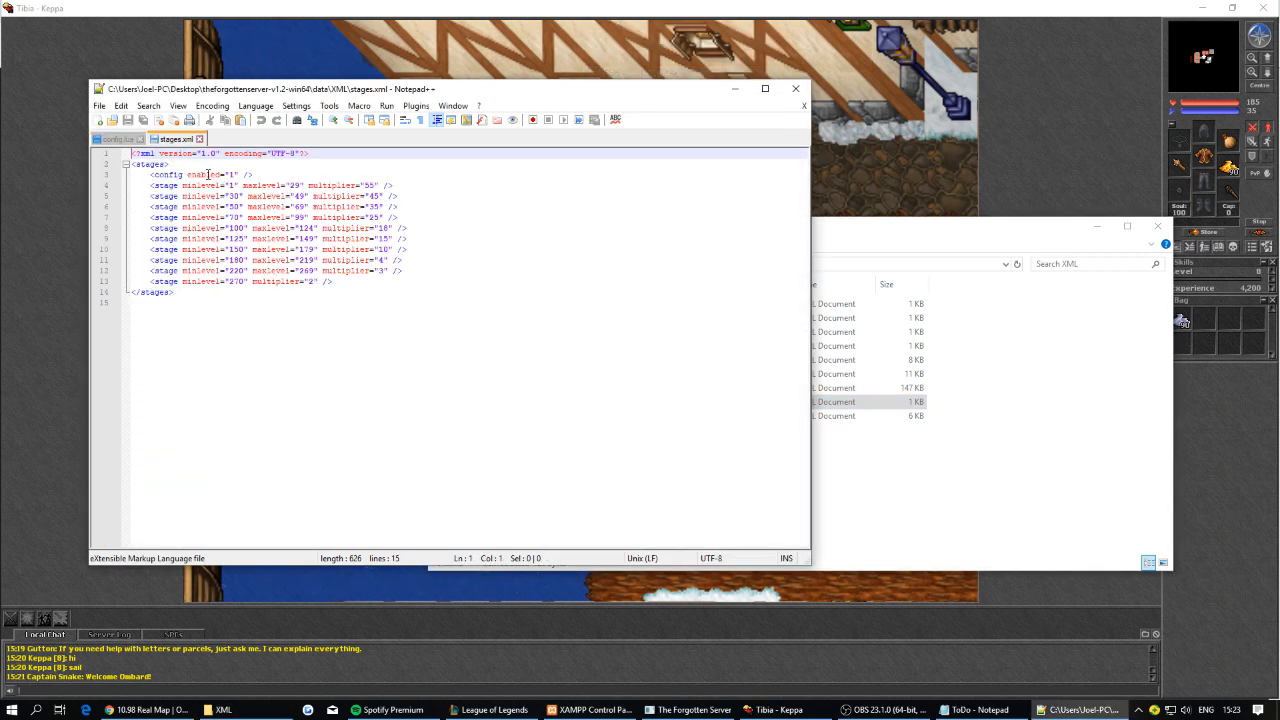
# Examine the structure of stages.xml, from the config enabled line down to the last stage entry.
pyautogui.moveTo(333, 282)
pyautogui.mouseDown()
pyautogui.moveTo(145, 203)
pyautogui.moveTo(139, 175)
pyautogui.moveTo(211, 196)
pyautogui.moveTo(333, 282)
pyautogui.mouseUp()
pyautogui.click(254, 218)
pyautogui.click(205, 175)
pyautogui.click(198, 206)
pyautogui.click(333, 282)
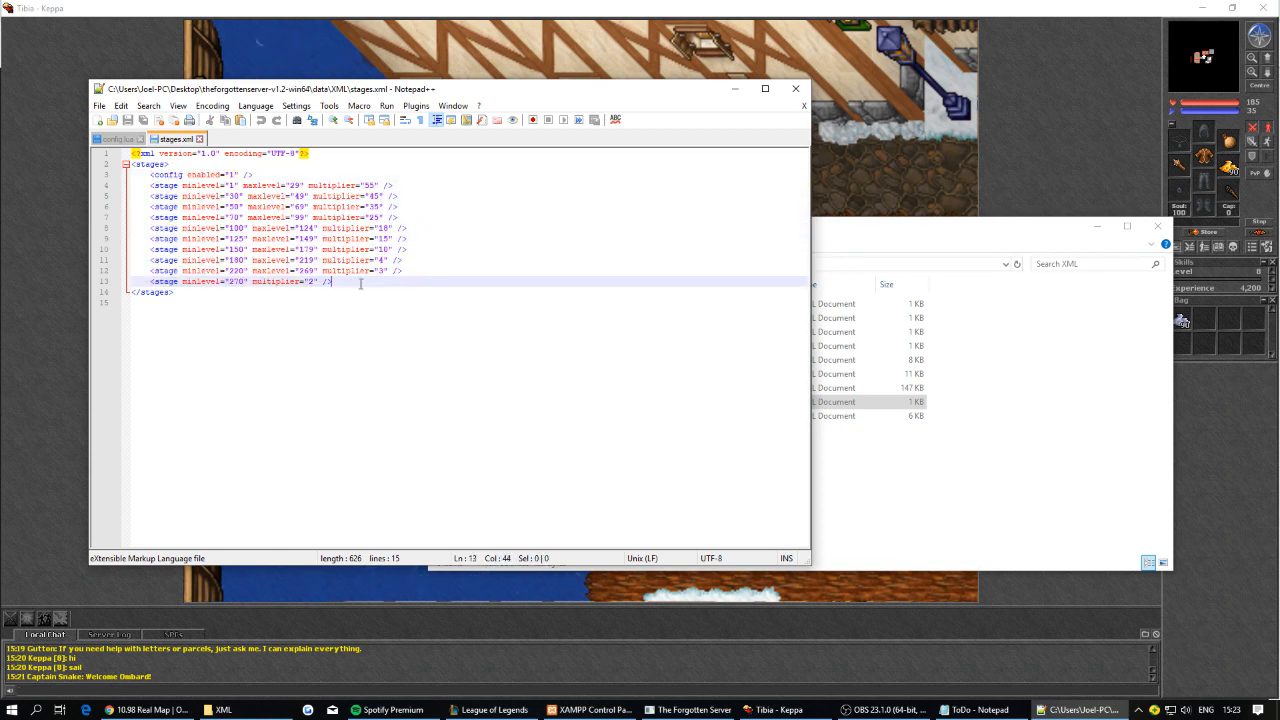
pyautogui.press('Up')
pyautogui.press('Up')
pyautogui.press('Down')
pyautogui.press('Down')
pyautogui.press('Down')
pyautogui.press('Up')
pyautogui.press('Up')
pyautogui.press('Down')
pyautogui.press('Down')
pyautogui.click(436, 282)
pyautogui.click(874, 437)
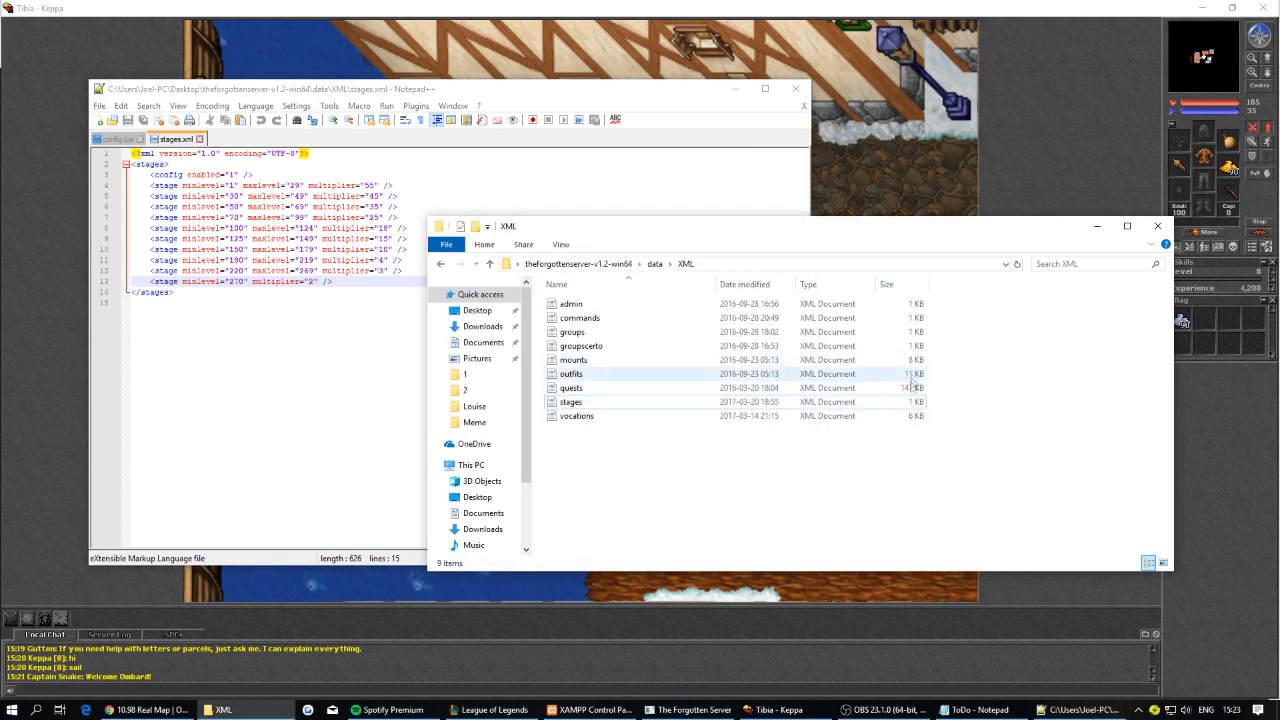
pyautogui.click(524, 480)
pyautogui.press('Up')
pyautogui.press('Up')
pyautogui.press('Down')
pyautogui.press('Down')
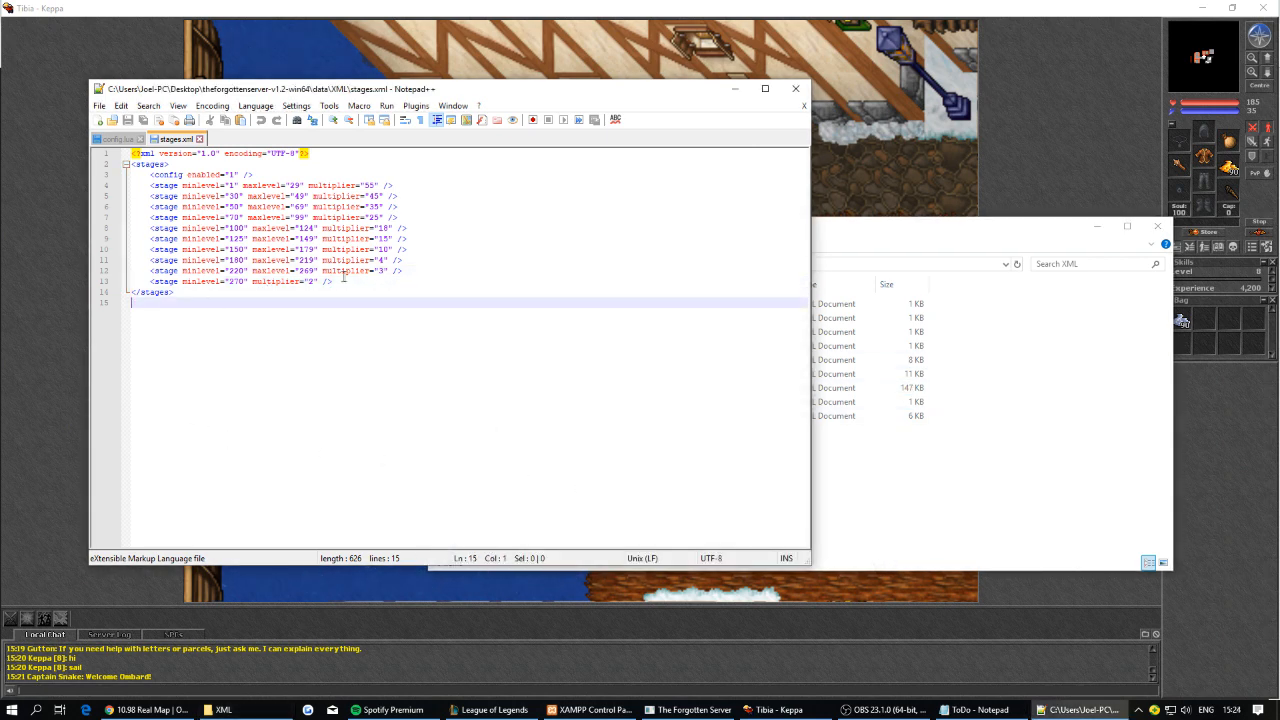
# Examine the experience multiplier of each stage in stages.xml, from the level 1 entry to the level 270 entry.
pyautogui.click(338, 278)
pyautogui.press('Up')
pyautogui.press('Up')
pyautogui.press('Up')
pyautogui.press('Up')
pyautogui.press('Up')
pyautogui.press('Up')
pyautogui.press('Up')
pyautogui.press('Up')
pyautogui.press('Up')
pyautogui.click(345, 198)
pyautogui.click(376, 217)
pyautogui.click(378, 208)
pyautogui.click(378, 198)
pyautogui.click(375, 187)
pyautogui.click(372, 188)
pyautogui.press('Down')
pyautogui.press('Down')
pyautogui.press('Down')
pyautogui.press('Down')
pyautogui.press('Down')
pyautogui.press('Down')
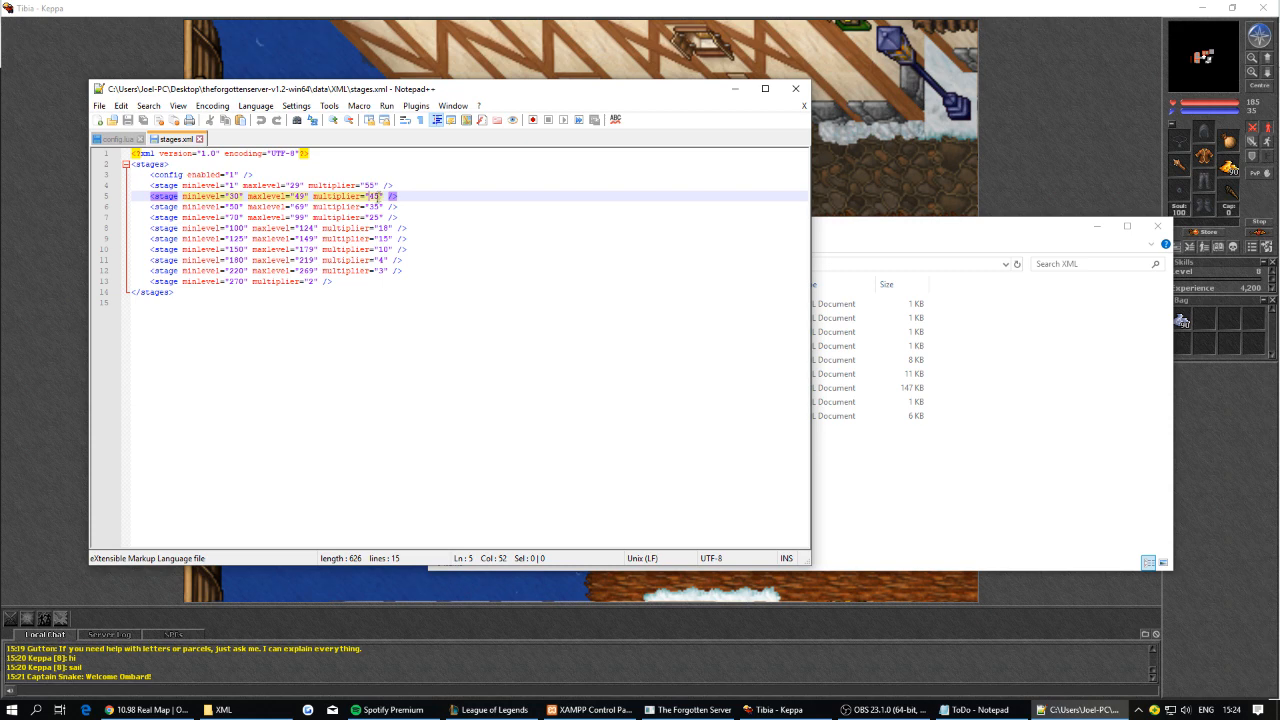
pyautogui.press('Down')
pyautogui.press('Down')
pyautogui.press('Up')
pyautogui.press('Up')
pyautogui.press('Up')
pyautogui.press('Up')
pyautogui.press('Up')
pyautogui.press('Up')
pyautogui.press('Up')
pyautogui.press('Up')
pyautogui.click(376, 186)
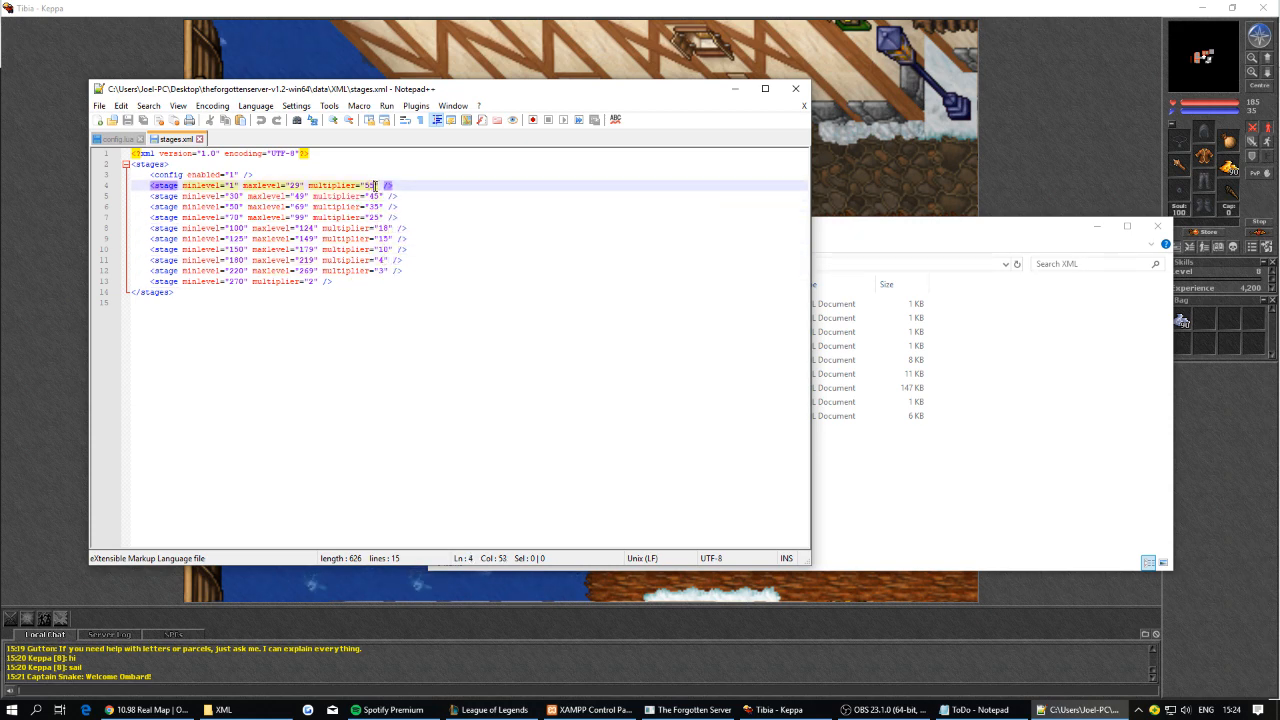
pyautogui.press('Down')
pyautogui.press('Down')
pyautogui.press('Down')
pyautogui.press('Down')
pyautogui.press('Down')
pyautogui.press('Down')
pyautogui.press('Down')
pyautogui.press('Down')
pyautogui.press('Down')
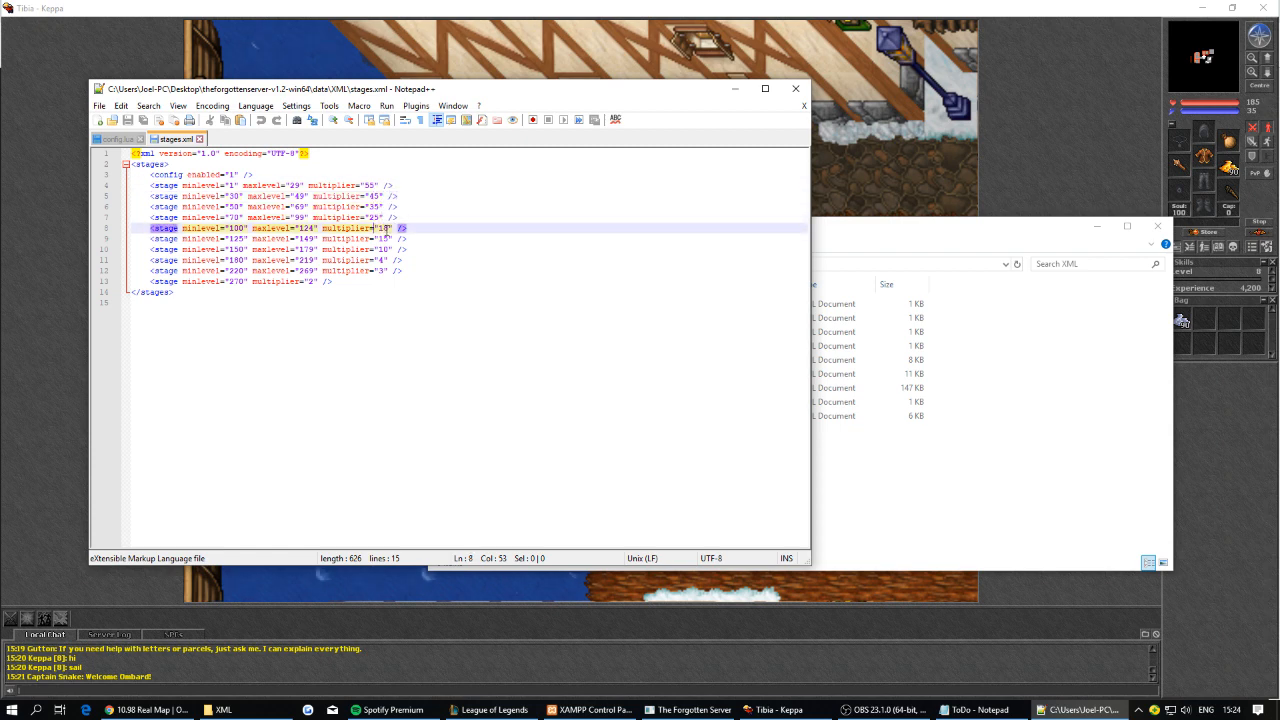
pyautogui.press('Left')
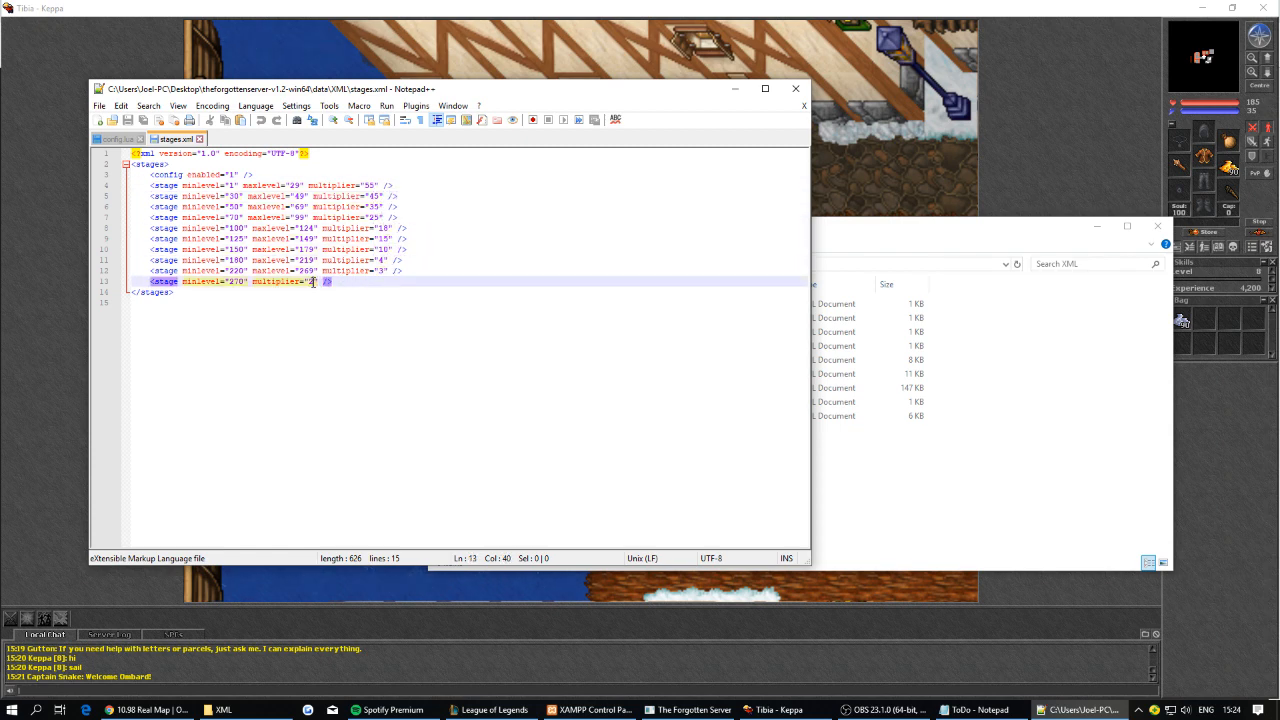
# Examine the minlevel and maxlevel ranges of the stages, working back up to the first entry.
pyautogui.press('Up')
pyautogui.press('Up')
pyautogui.press('Up')
pyautogui.press('Up')
pyautogui.press('Up')
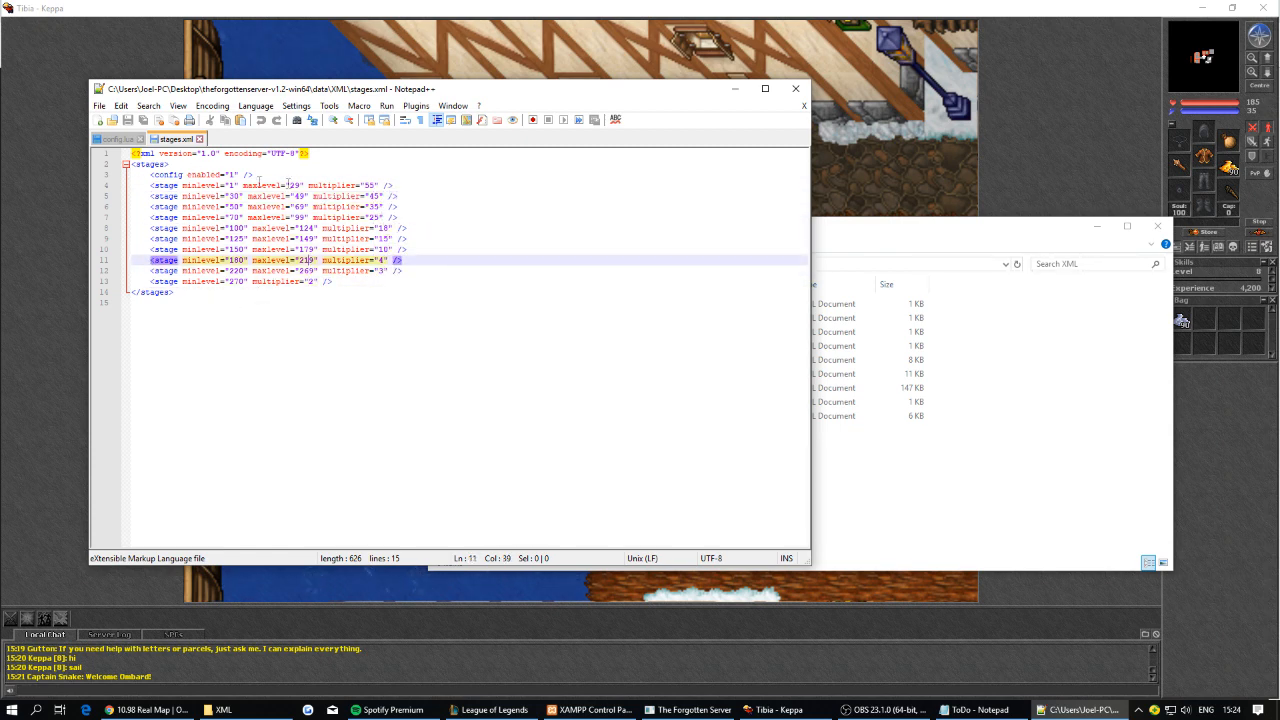
pyautogui.press('Up')
pyautogui.press('Up')
pyautogui.press('Up')
pyautogui.press('Up')
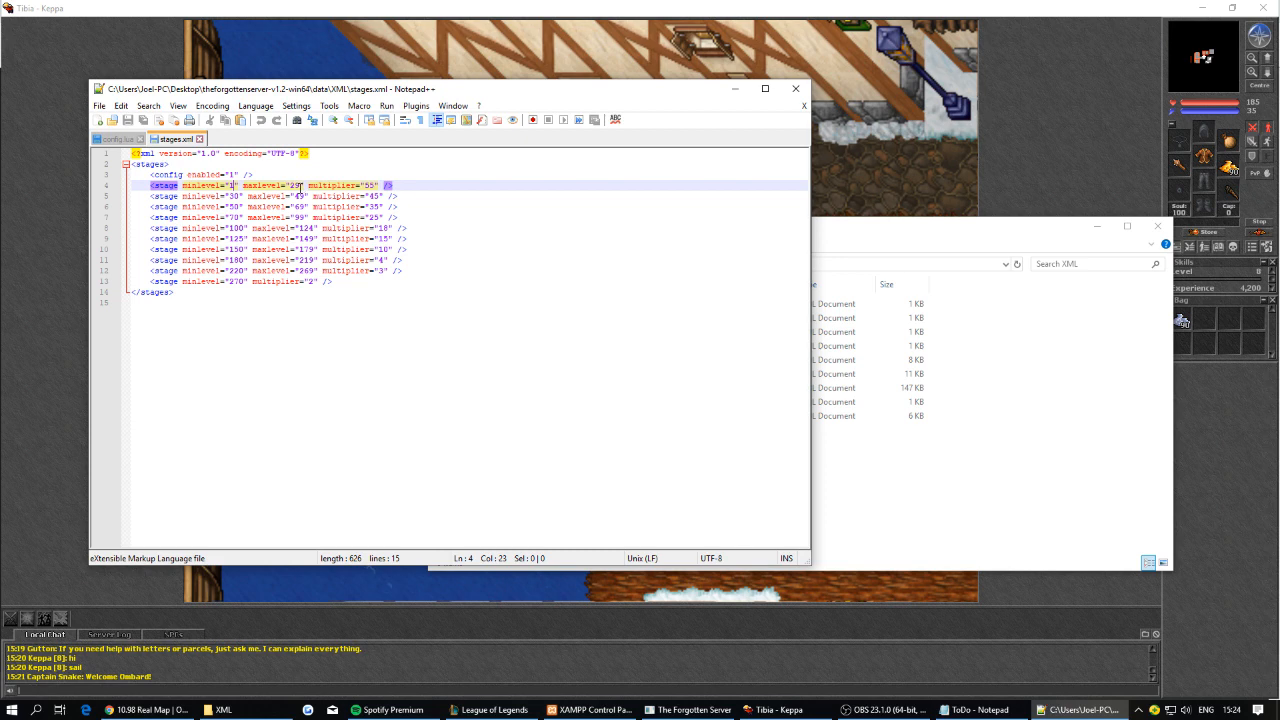
# Set the maxlevel of the first stage in stages.xml to 8.
pyautogui.press('BackSpace')
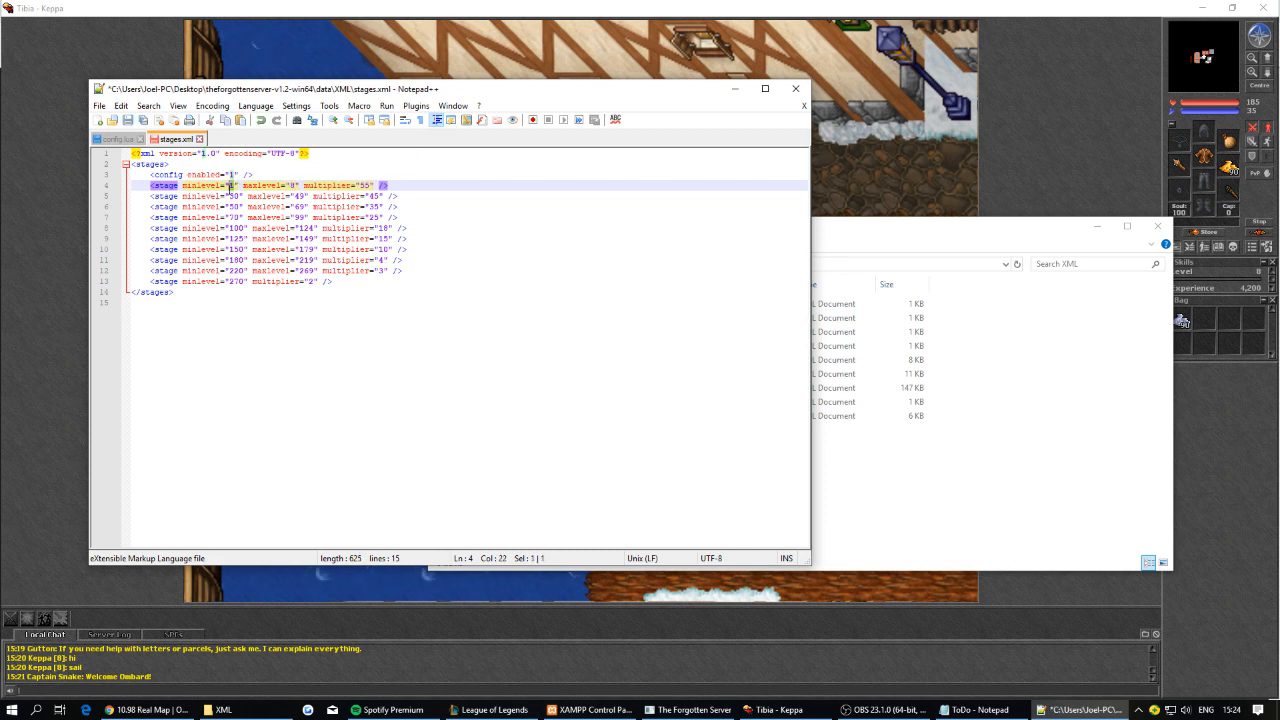
pyautogui.click(291, 186)
pyautogui.click(366, 186)
pyautogui.write('00')
pyautogui.click(375, 186)
pyautogui.click(297, 207)
pyautogui.click(296, 186)
pyautogui.click(375, 186)
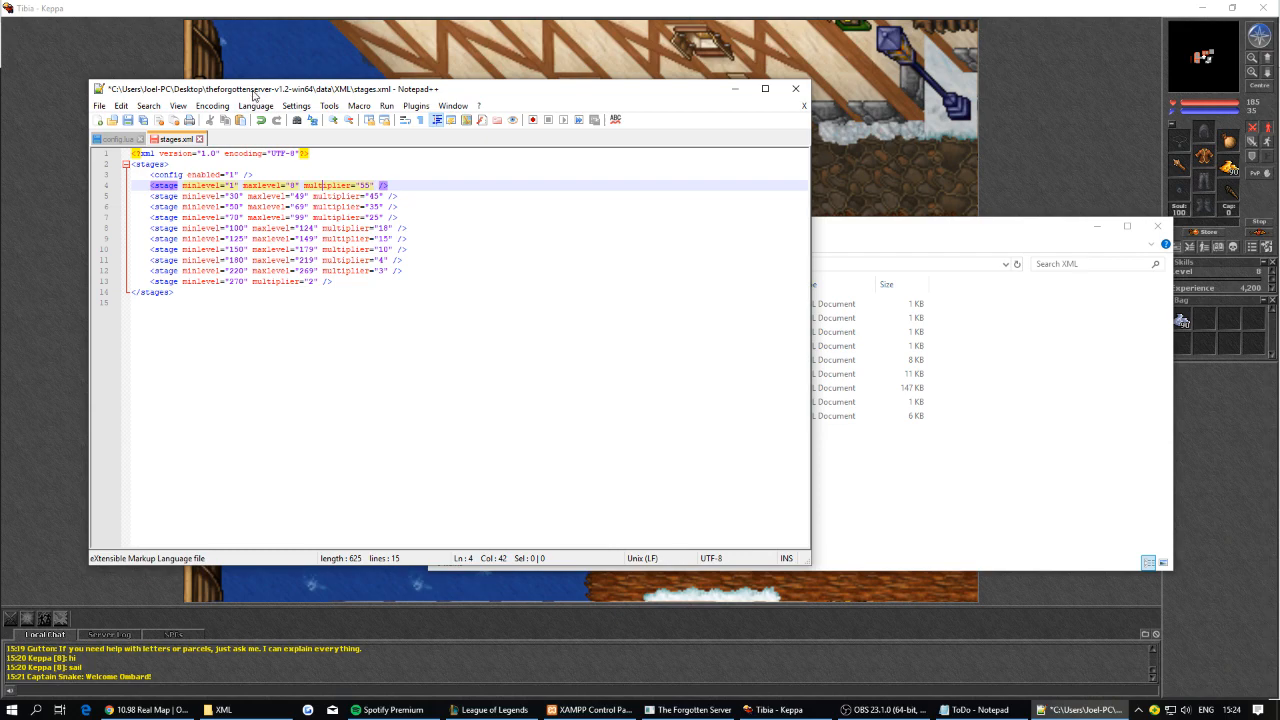
# Set the minlevel of the second stage to 9.
pyautogui.moveTo(252, 90); pyautogui.dragTo(400, 95)
pyautogui.click(466, 201)
pyautogui.click(471, 212)
pyautogui.press('Up')
pyautogui.press('Up')
pyautogui.press('Left')
pyautogui.press('Left')
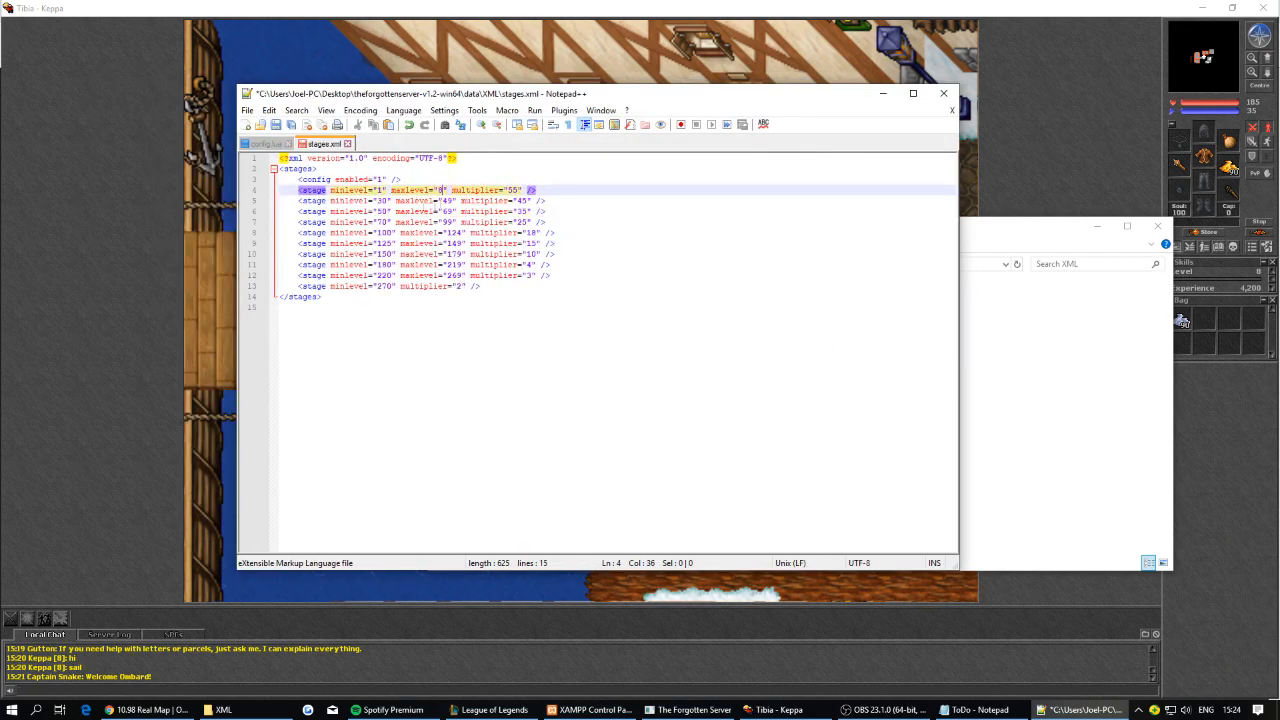
pyautogui.click(387, 200)
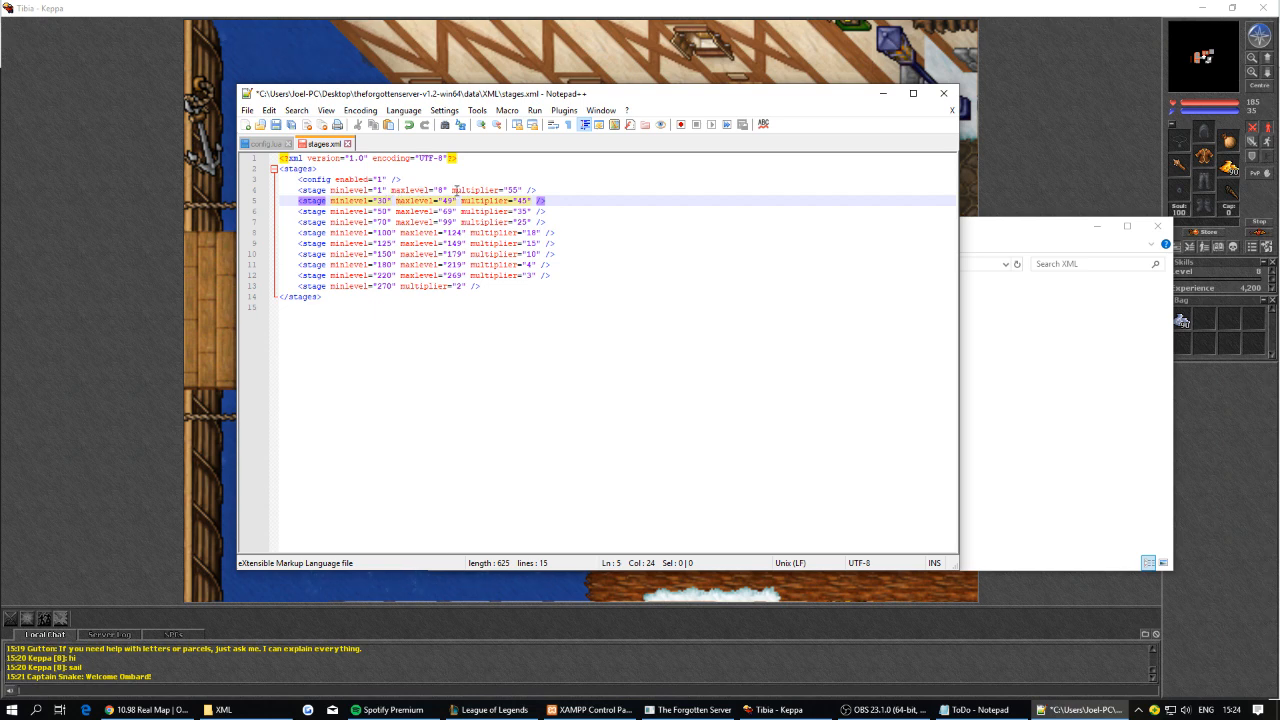
pyautogui.click(439, 190)
pyautogui.click(384, 200)
pyautogui.press('BackSpace')
pyautogui.press('BackSpace')
pyautogui.write('9')
# Examine the level ranges of the remaining stages, down to the minlevel and multiplier of the last entry.
pyautogui.doubleClick(386, 214)
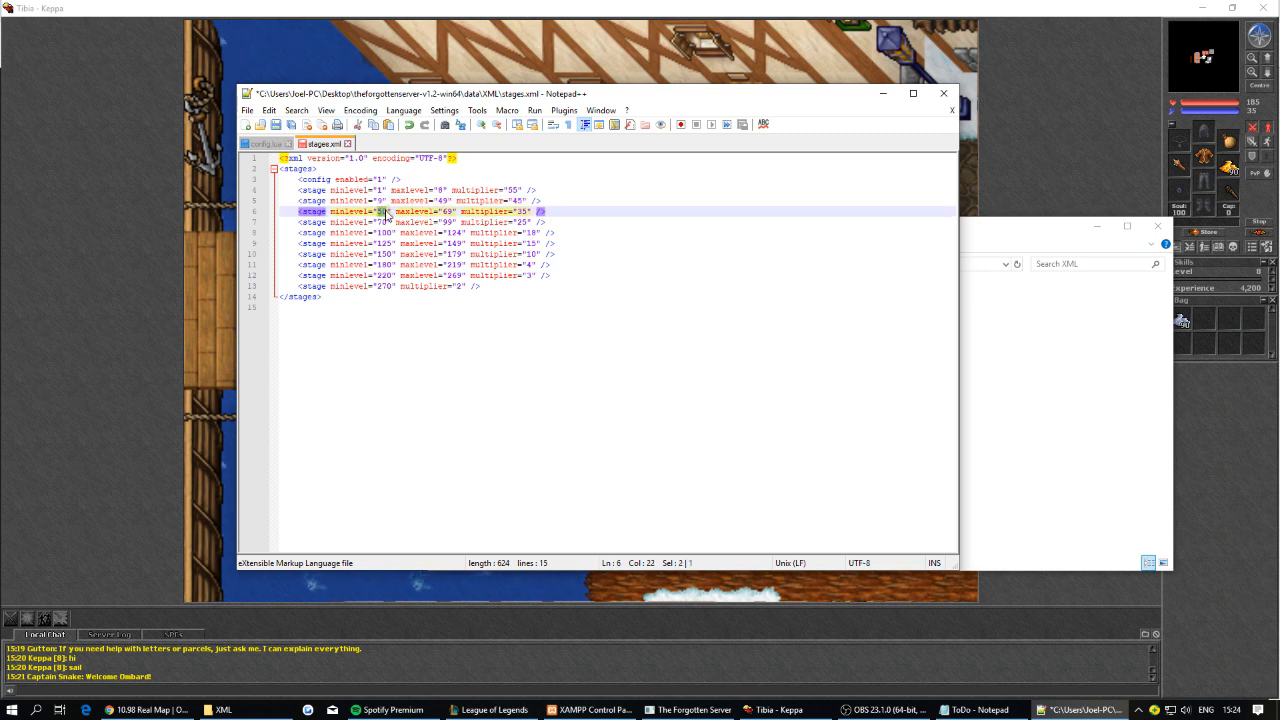
pyautogui.click(376, 222)
pyautogui.click(447, 222)
pyautogui.click(379, 232)
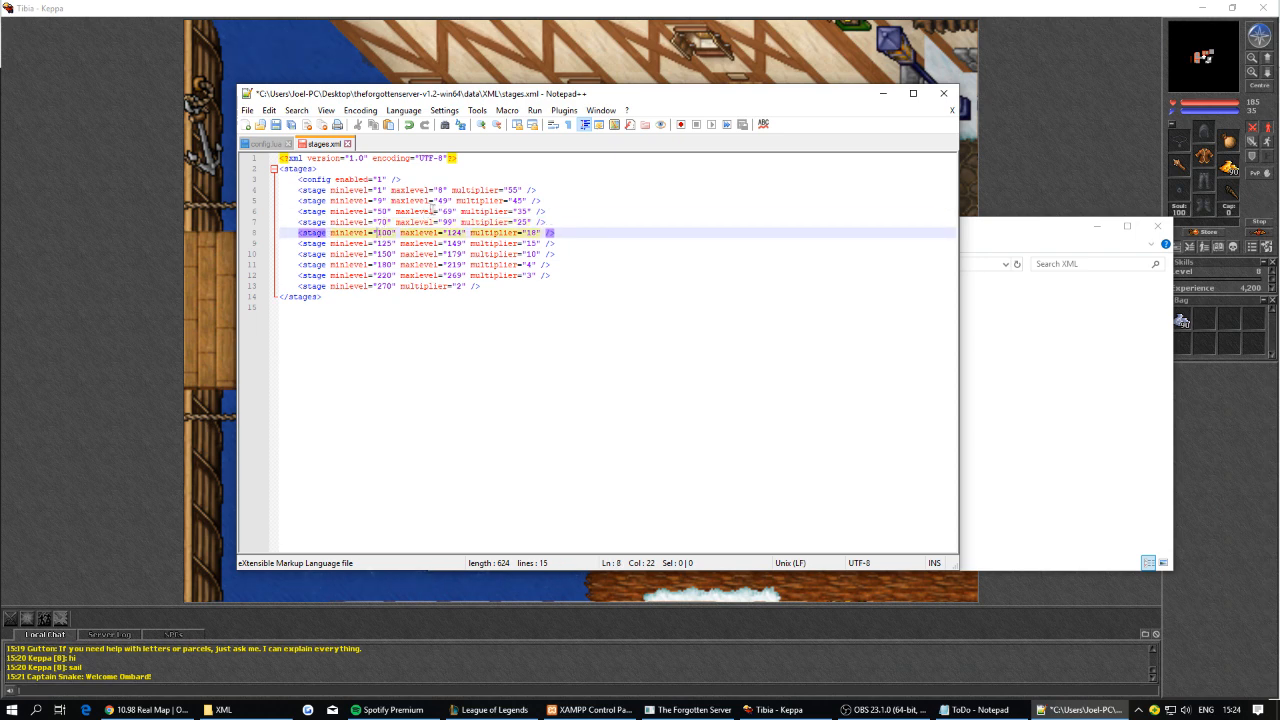
pyautogui.click(388, 244)
pyautogui.click(391, 254)
pyautogui.click(388, 246)
pyautogui.click(391, 254)
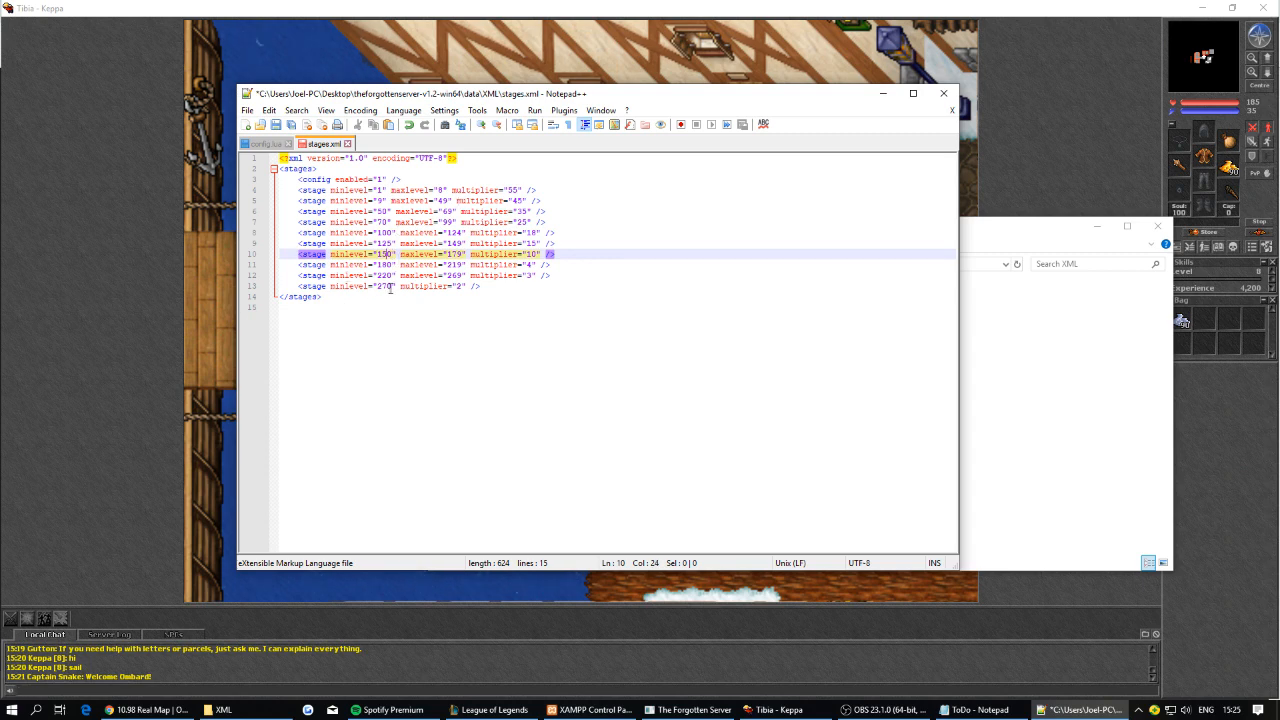
pyautogui.click(389, 287)
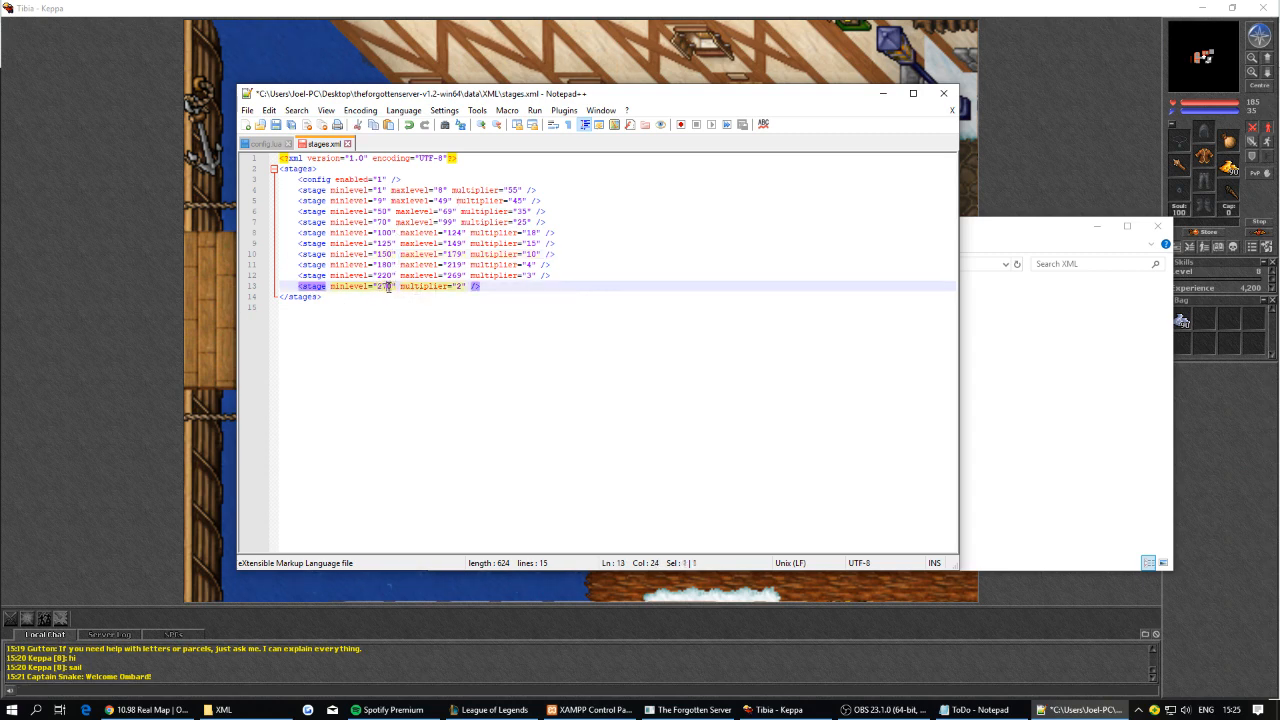
pyautogui.click(459, 287)
pyautogui.click(460, 288)
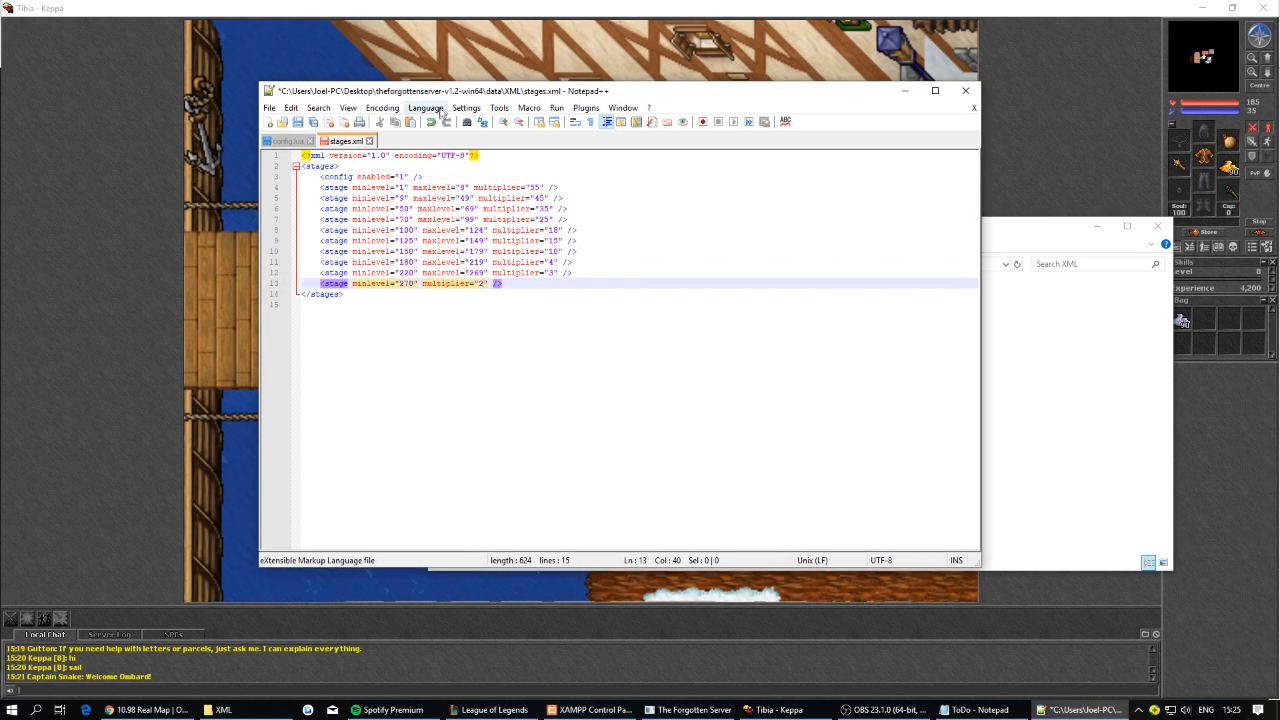
# Undo the level range edits made to the first two stages.
pyautogui.click(432, 125)
pyautogui.click(432, 125)
pyautogui.click(432, 125)
pyautogui.click(432, 125)
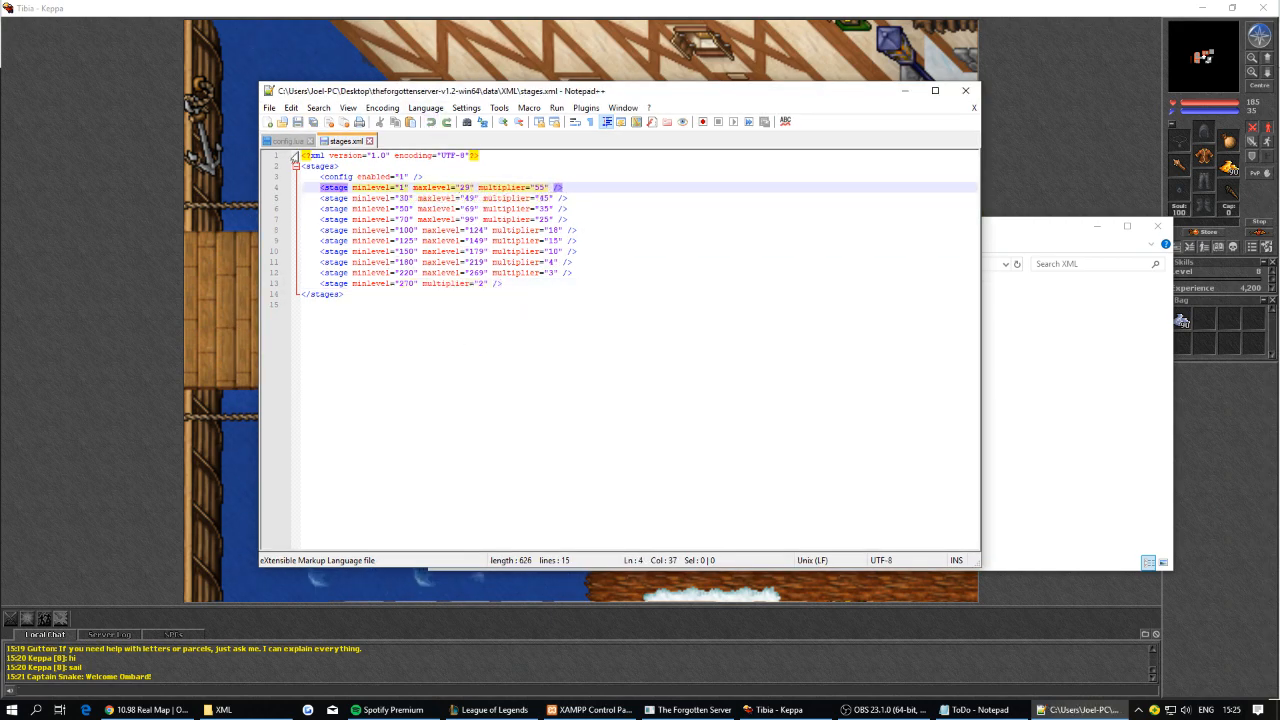
# Examine the complete block of stages in stages.xml, from the config enabled line to the last entry.
pyautogui.click(512, 209)
pyautogui.moveTo(518, 283); pyautogui.dragTo(314, 177)
pyautogui.click(446, 241)
pyautogui.moveTo(522, 284); pyautogui.dragTo(320, 177)
pyautogui.click(515, 275)
pyautogui.moveTo(523, 282); pyautogui.dragTo(320, 177)
pyautogui.click(432, 252)
pyautogui.click(492, 283)
pyautogui.click(492, 273)
pyautogui.click(492, 283)
pyautogui.click(492, 274)
# Examine the minlevel values of the first two stages and the multiplier of the first stage.
pyautogui.press('Up')
pyautogui.press('Up')
pyautogui.press('Up')
pyautogui.press('Up')
pyautogui.press('Up')
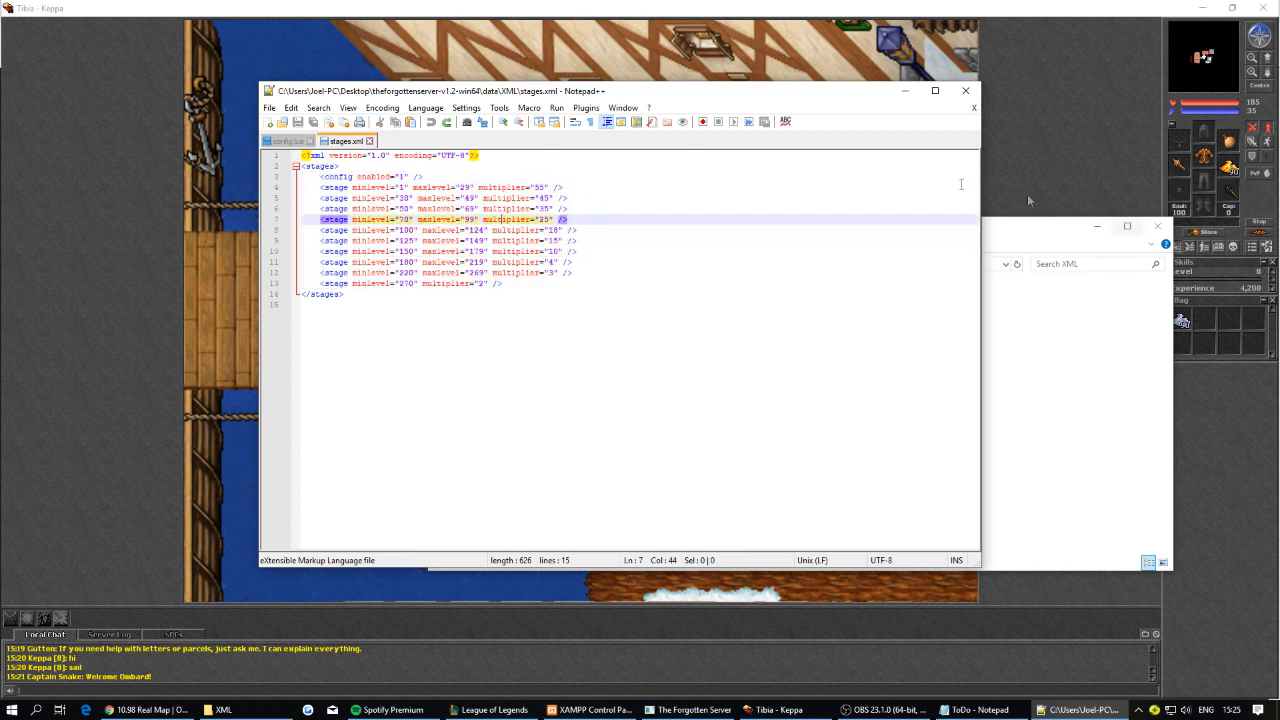
pyautogui.press('Down')
pyautogui.click(405, 187)
pyautogui.click(407, 203)
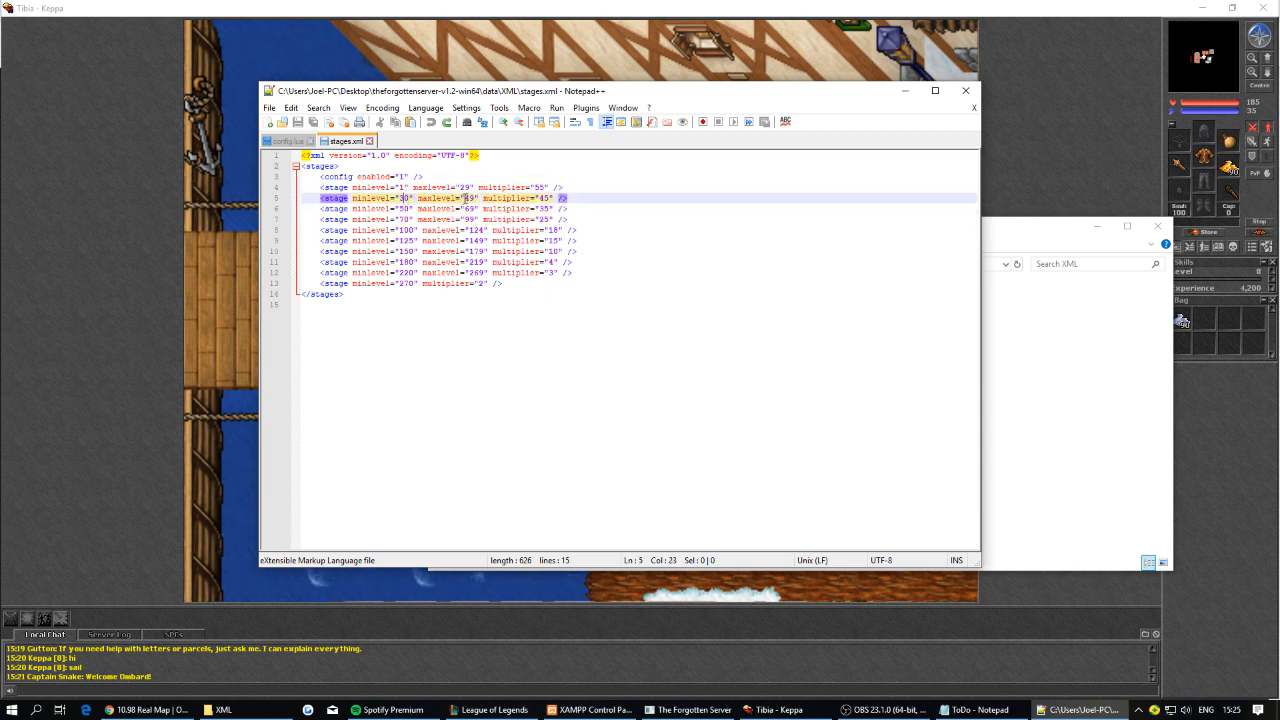
pyautogui.click(535, 187)
pyautogui.click(540, 187)
pyautogui.click(544, 187)
# Switch to the Tibia client and reload the server config with the /reload chat command.
pyautogui.moveTo(531, 92); pyautogui.dragTo(616, 99)
pyautogui.click(320, 664)
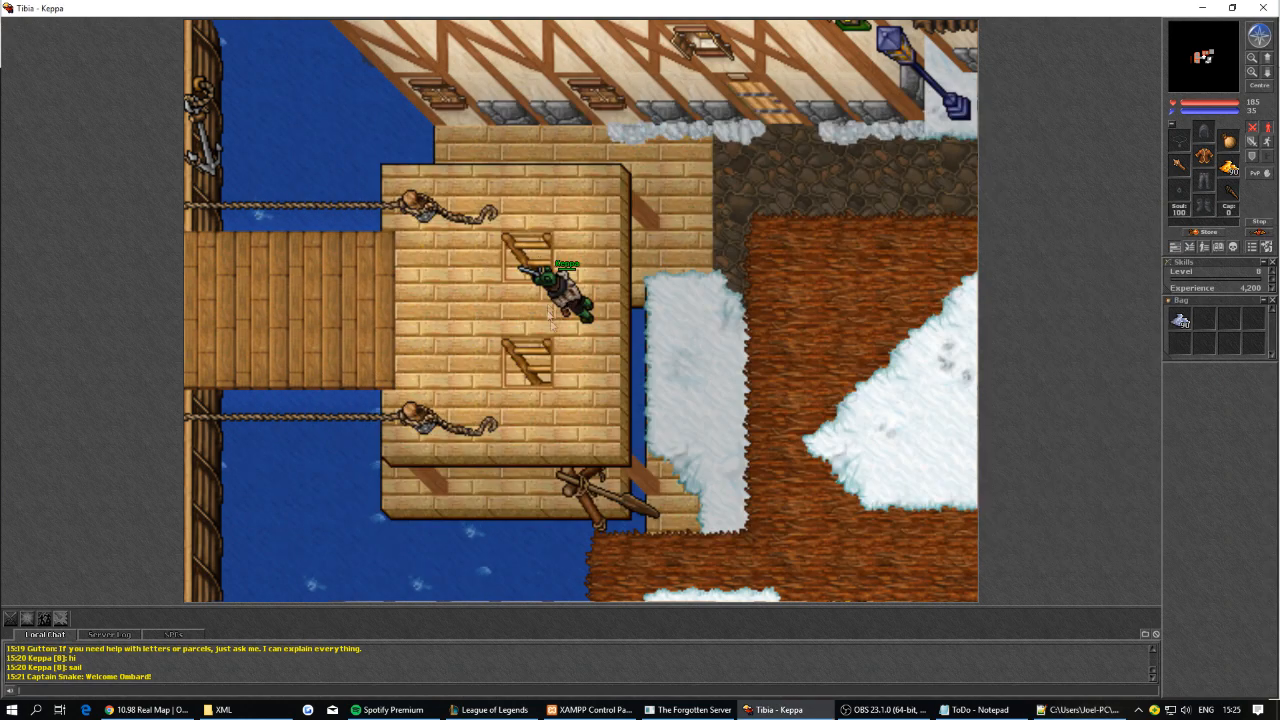
pyautogui.press('Left')
pyautogui.click(1080, 709)
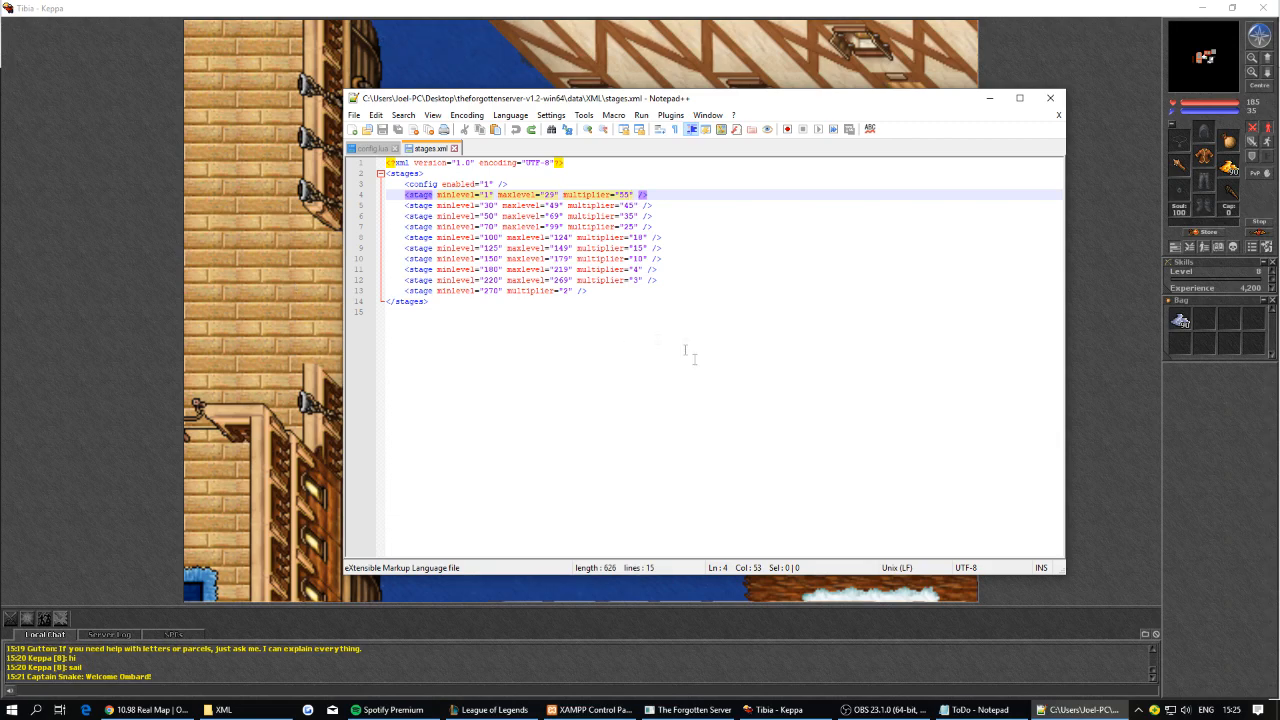
pyautogui.click(718, 664)
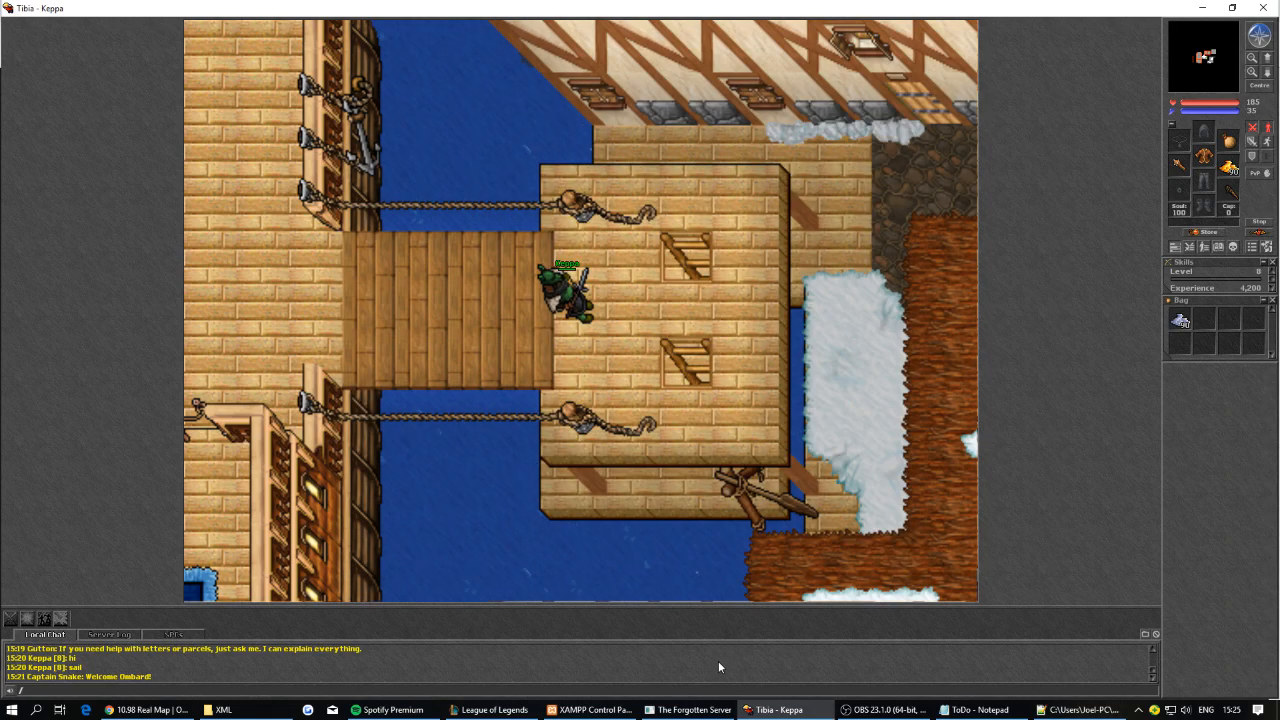
pyautogui.write('/reload cu')
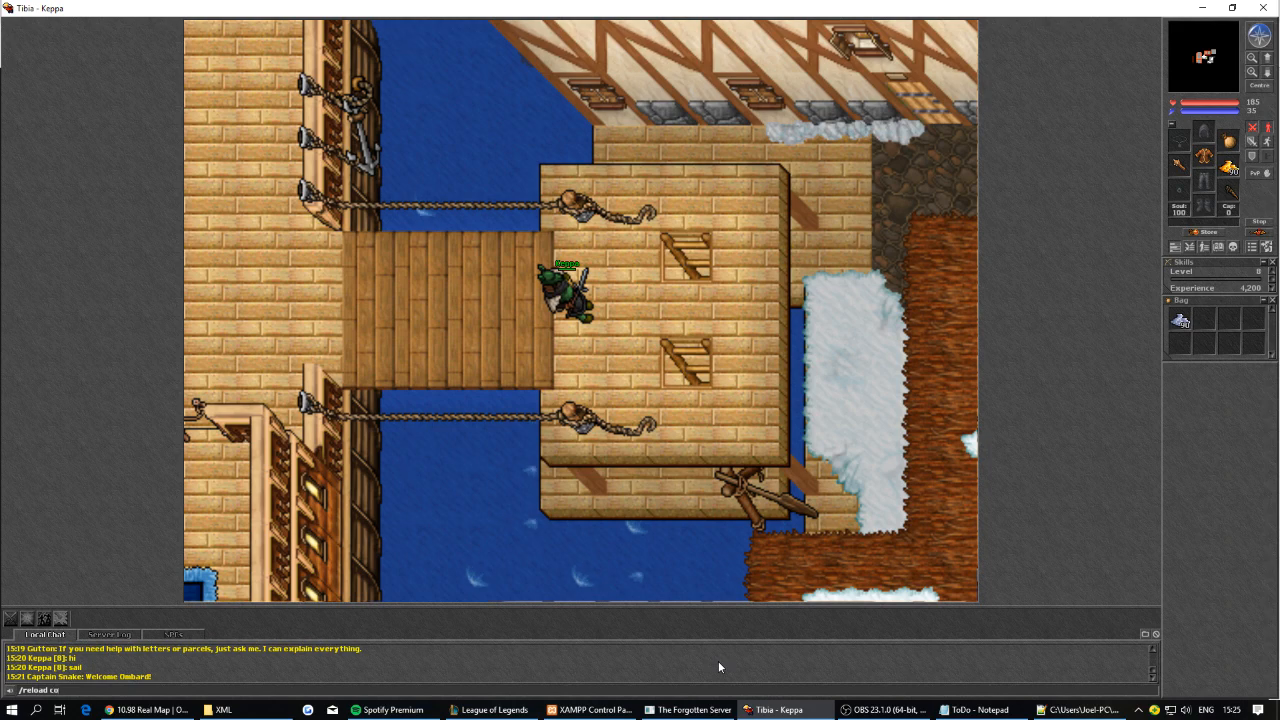
pyautogui.press('Return')
# Read the server's reply to the reload command in the game chat.
pyautogui.press('Tab')
pyautogui.press('Tab')
pyautogui.press('Tab')
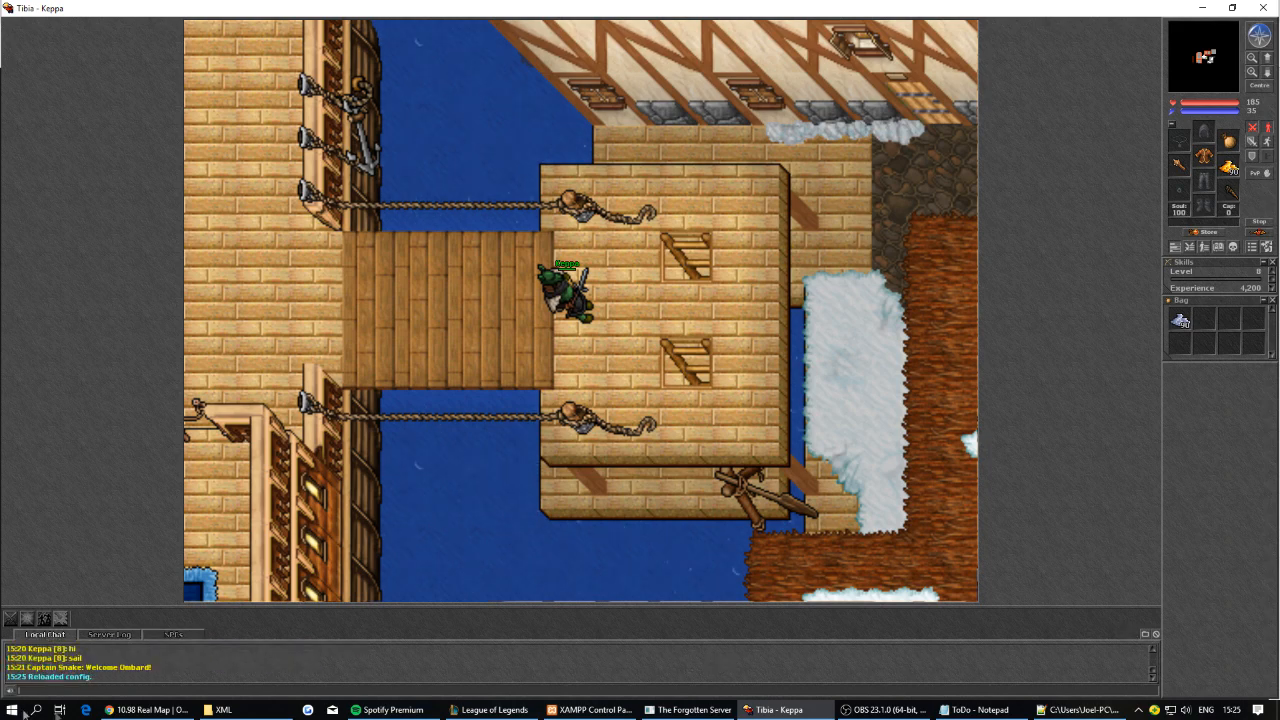
pyautogui.moveTo(66, 679); pyautogui.dragTo(98, 686)
pyautogui.click(98, 686)
pyautogui.moveTo(91, 681); pyautogui.dragTo(5, 685)
pyautogui.click(97, 679)
# View the forgottenserver accounts table in phpMyAdmin in the browser, and return to the Tibia client.
pyautogui.click(148, 709)
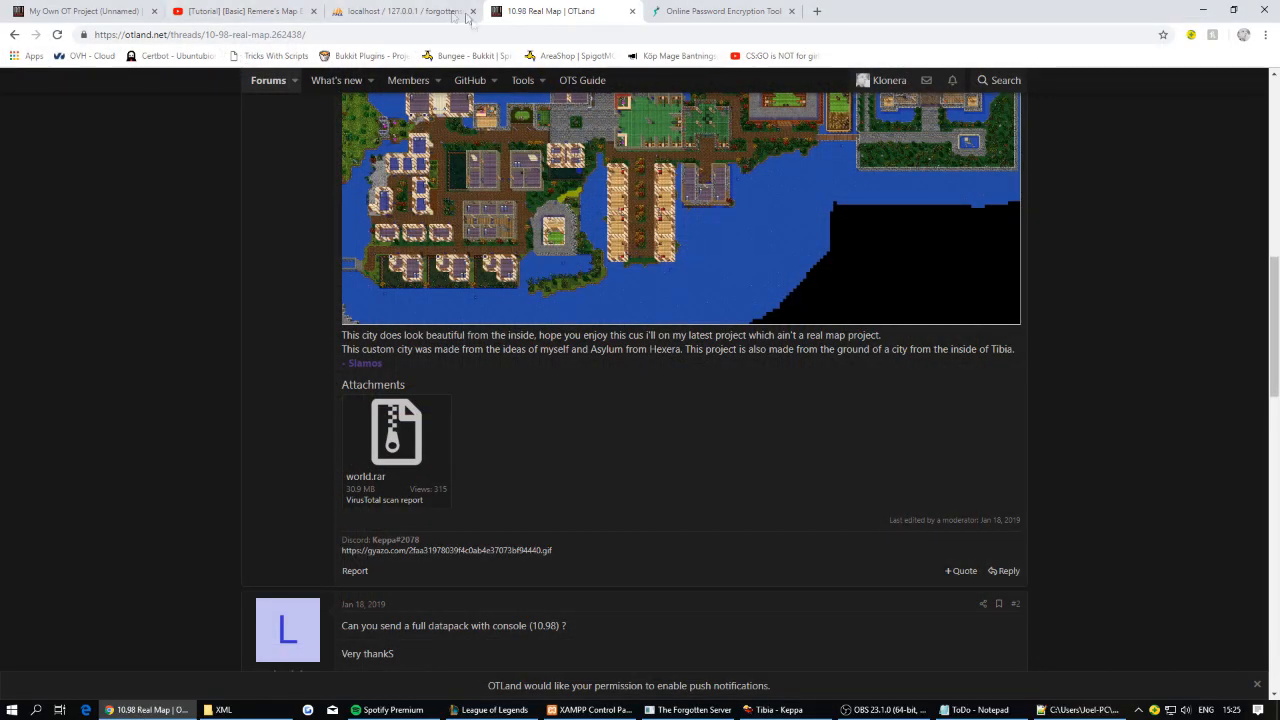
pyautogui.click(400, 11)
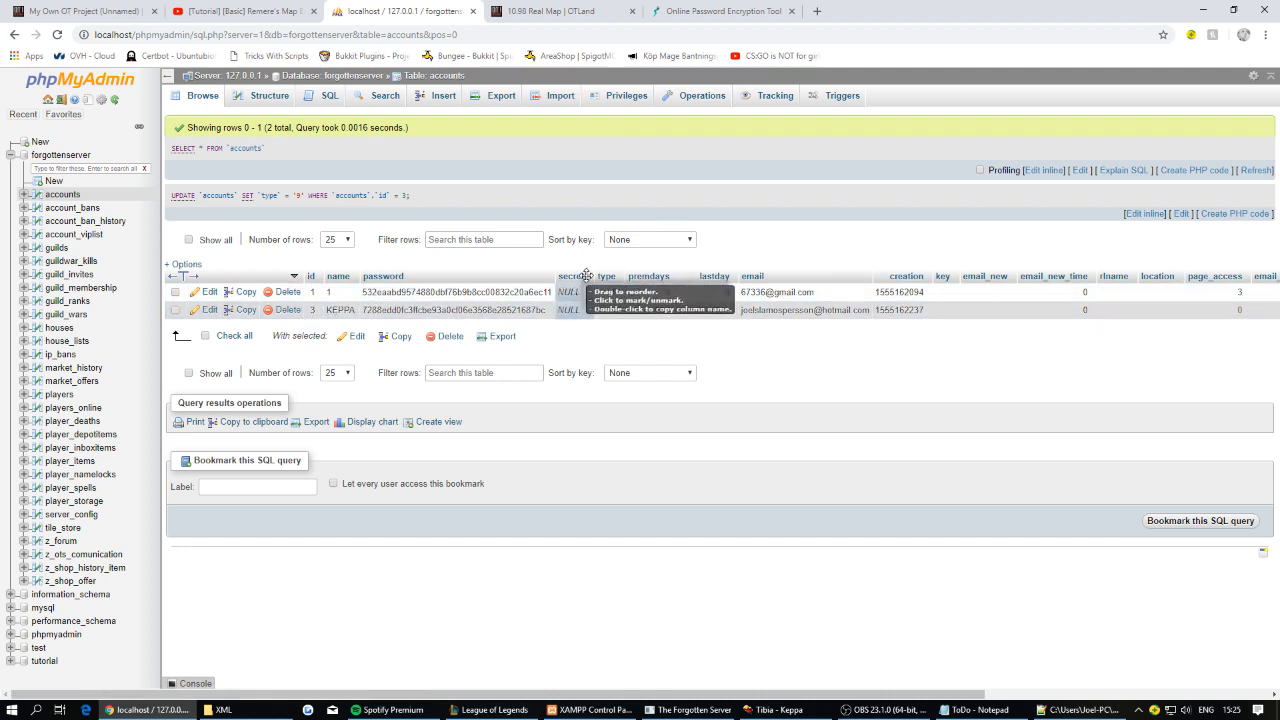
pyautogui.hotkey('alt', 'Tab')
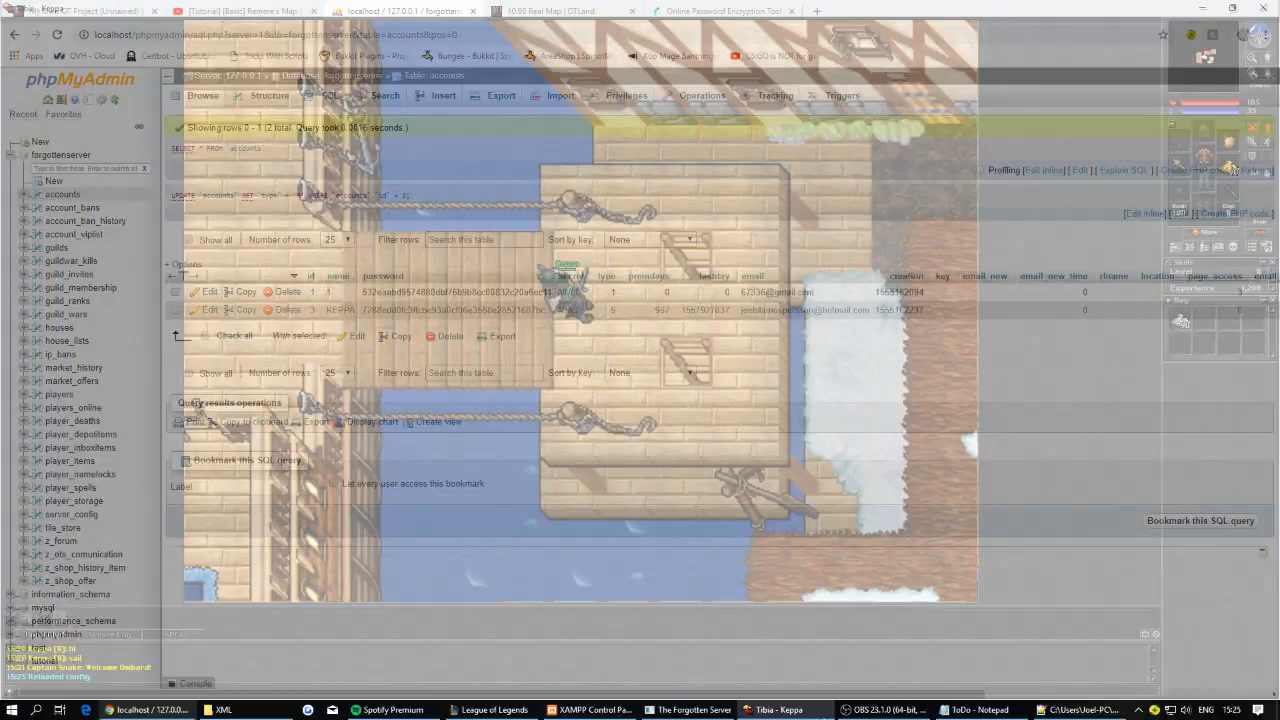
pyautogui.press('Right')
pyautogui.press('Right')
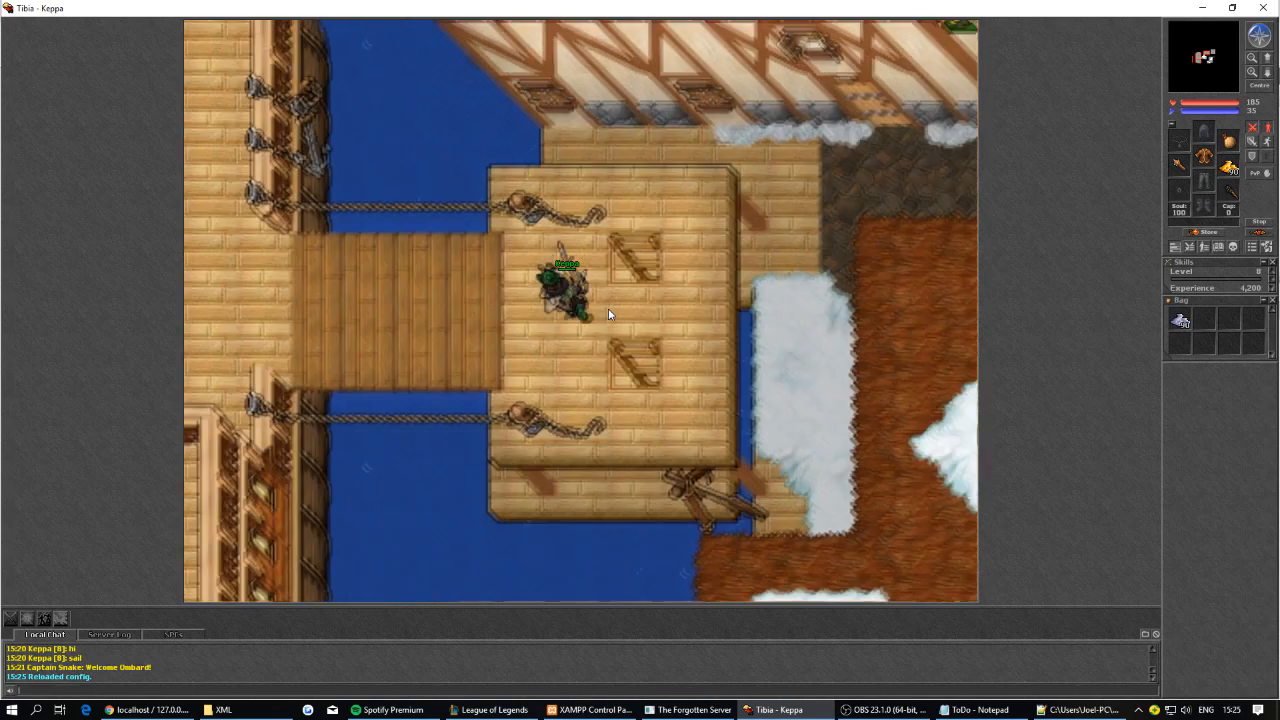
pyautogui.press('Up')
pyautogui.press('Up')
pyautogui.press('Tab')
pyautogui.press('Tab')
pyautogui.press('Tab')
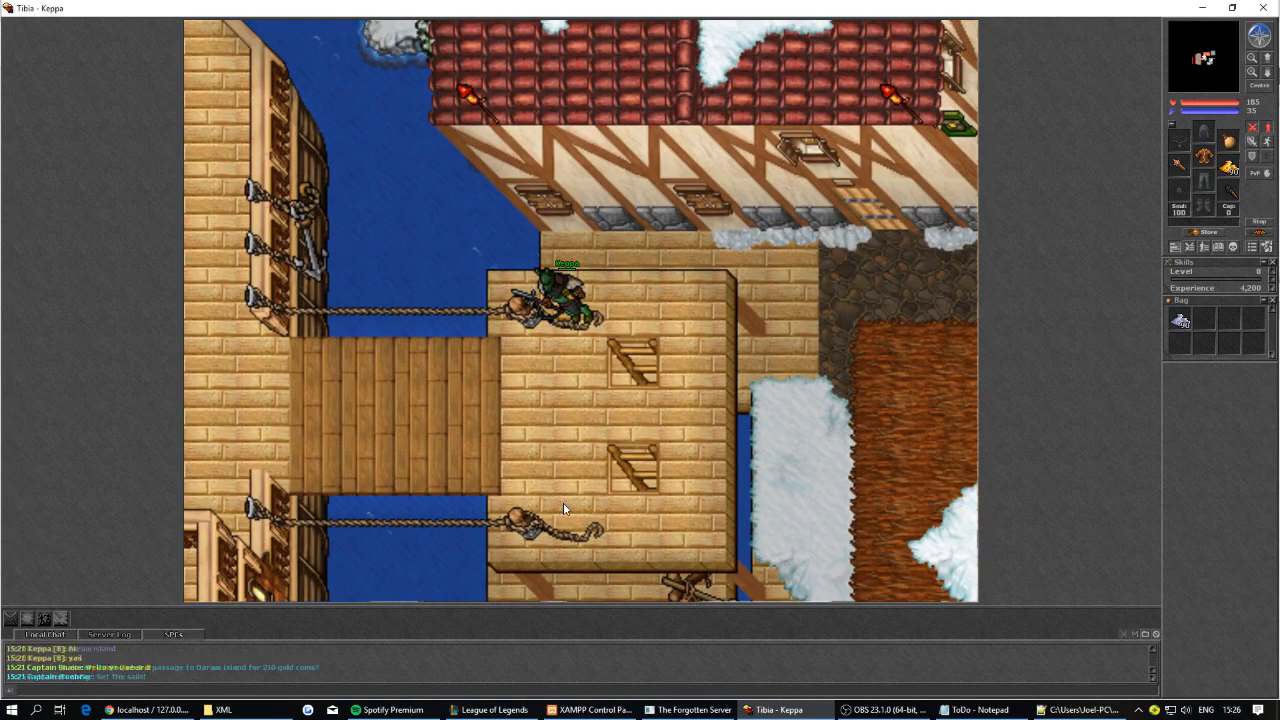
pyautogui.press('Up')
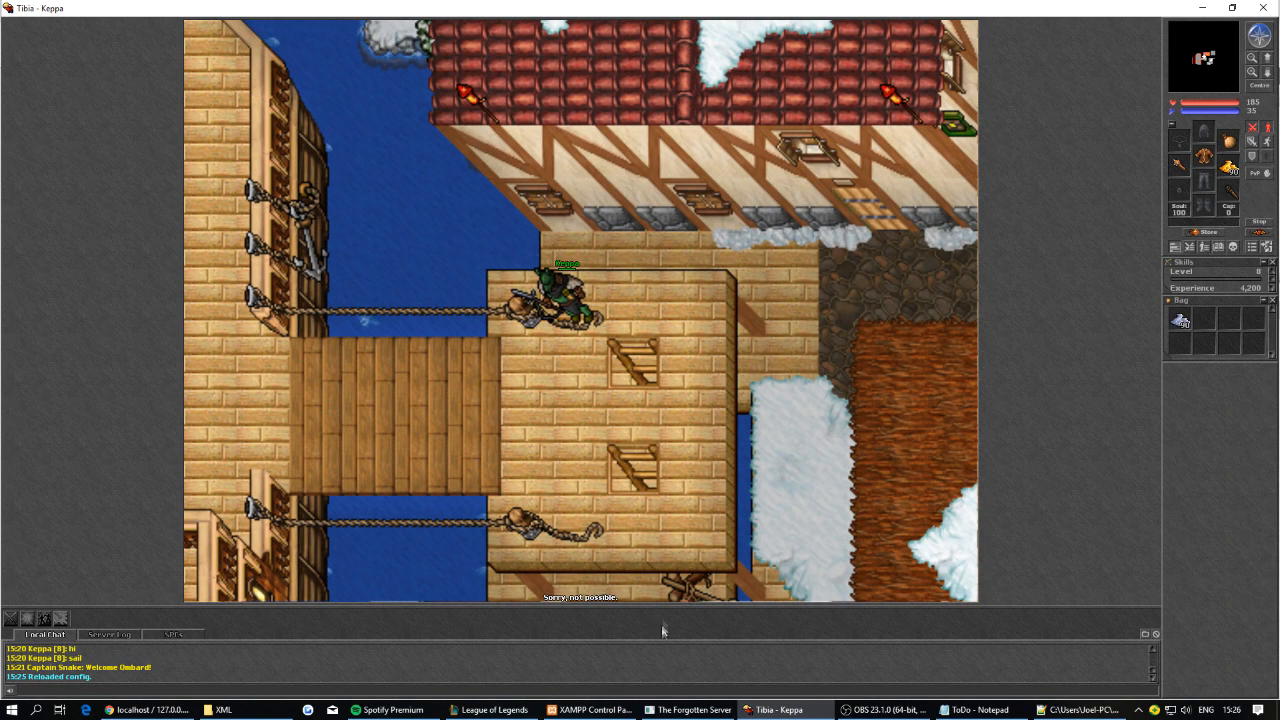
pyautogui.press('Down')
pyautogui.press('Left')
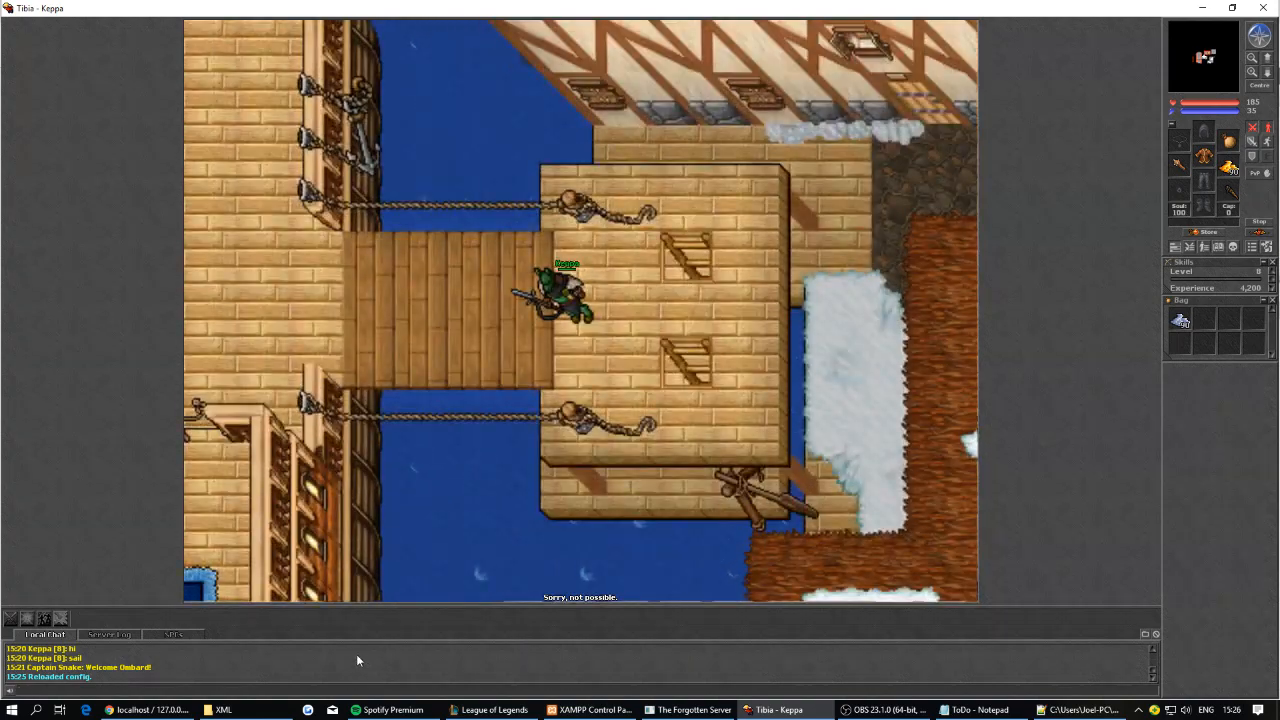
pyautogui.press('Left')
pyautogui.press('Left')
pyautogui.press('Left')
pyautogui.press('Right')
pyautogui.press('Right')
pyautogui.press('Up')
pyautogui.press('Right')
pyautogui.press('Up')
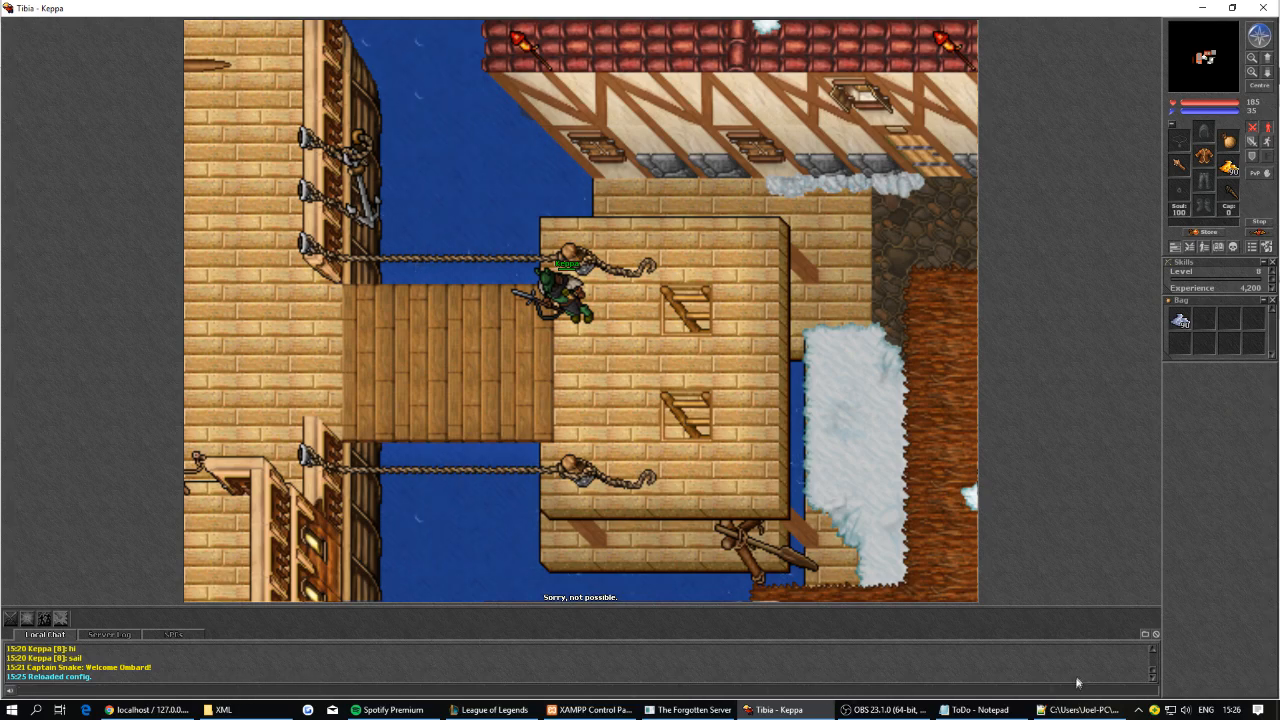
# Review the ToDo note's items on experience stages and the tutor-to-God staff groups, and minimize the note.
pyautogui.click(975, 709)
pyautogui.moveTo(860, 216)
pyautogui.mouseDown()
pyautogui.moveTo(774, 222)
pyautogui.moveTo(869, 229)
pyautogui.mouseUp()
pyautogui.click(843, 217)
pyautogui.moveTo(891, 229); pyautogui.dragTo(841, 229)
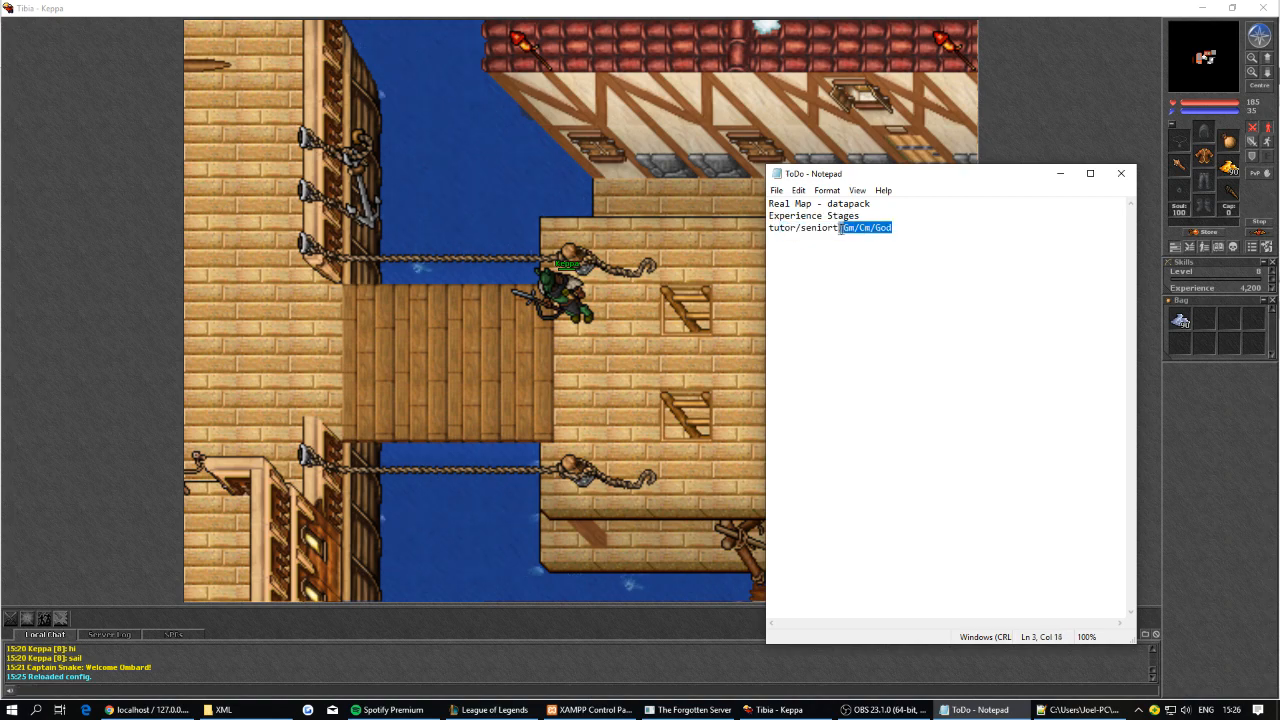
pyautogui.click(895, 228)
pyautogui.click(1060, 173)
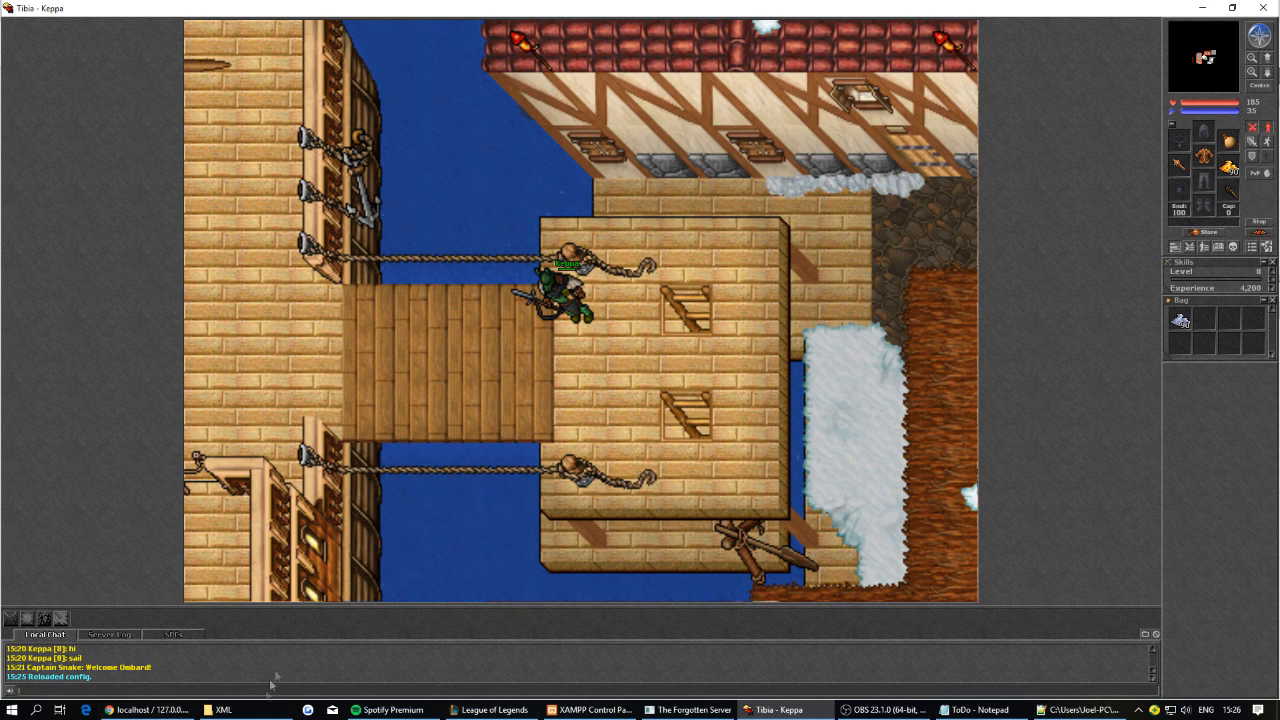
# Open groups.xml from the server's XML folder for editing in Notepad++.
pyautogui.click(225, 709)
pyautogui.moveTo(630, 224); pyautogui.dragTo(526, 209)
pyautogui.click(506, 310)
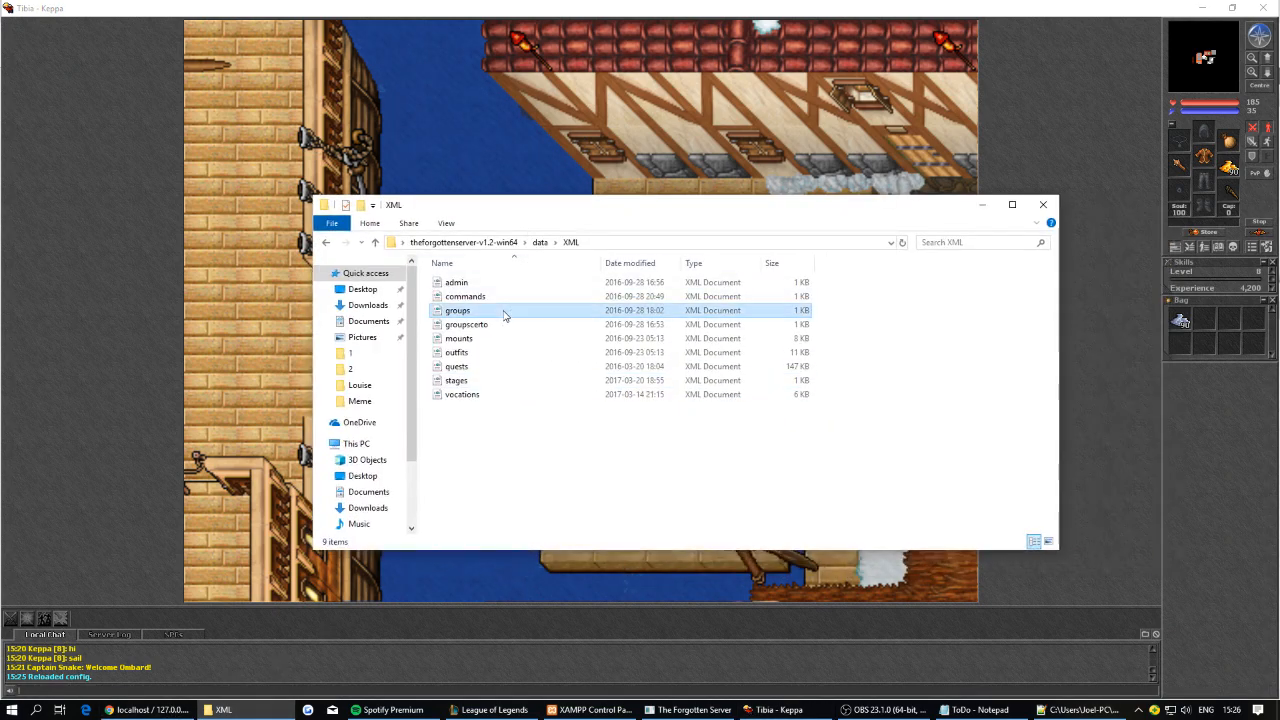
pyautogui.rightClick(506, 312)
pyautogui.click(568, 352)
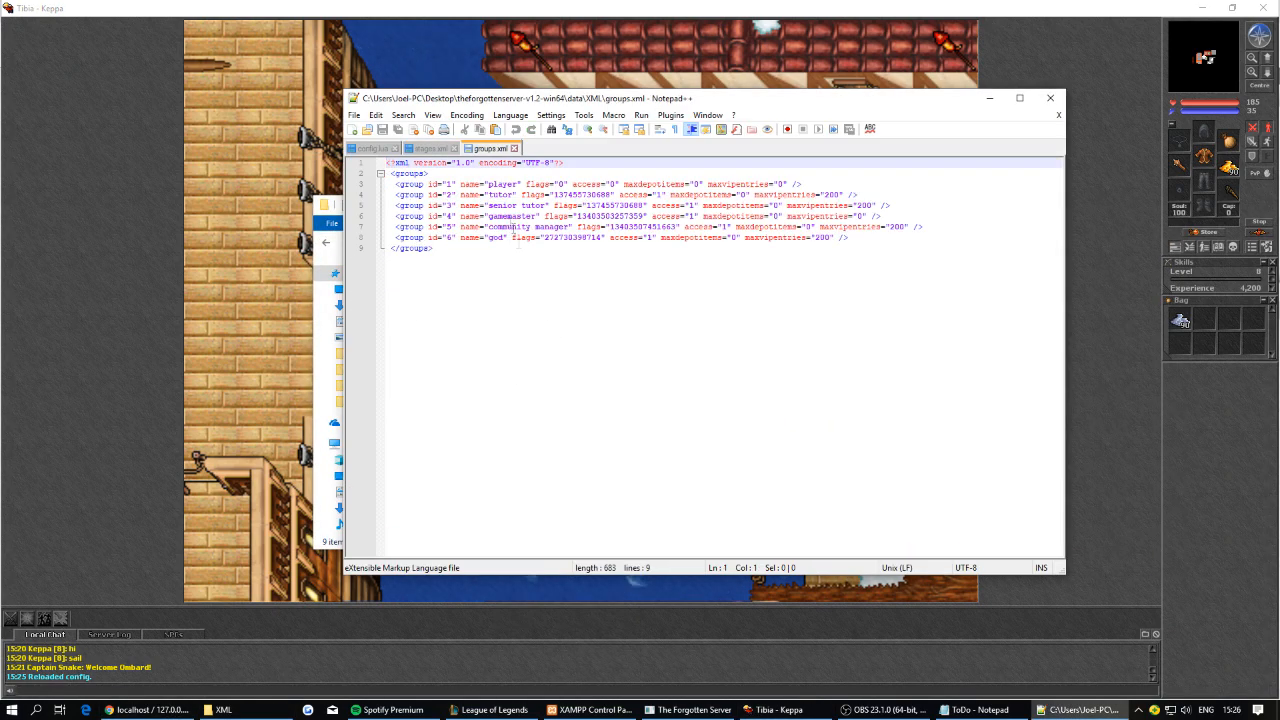
# Examine the group names in groups.xml, from player through tutor, gamemaster and community manager to god.
pyautogui.click(506, 186)
pyautogui.click(506, 196)
pyautogui.click(507, 206)
pyautogui.click(508, 216)
pyautogui.click(511, 227)
pyautogui.click(497, 238)
pyautogui.moveTo(487, 227); pyautogui.dragTo(578, 228)
pyautogui.click(492, 237)
pyautogui.click(537, 227)
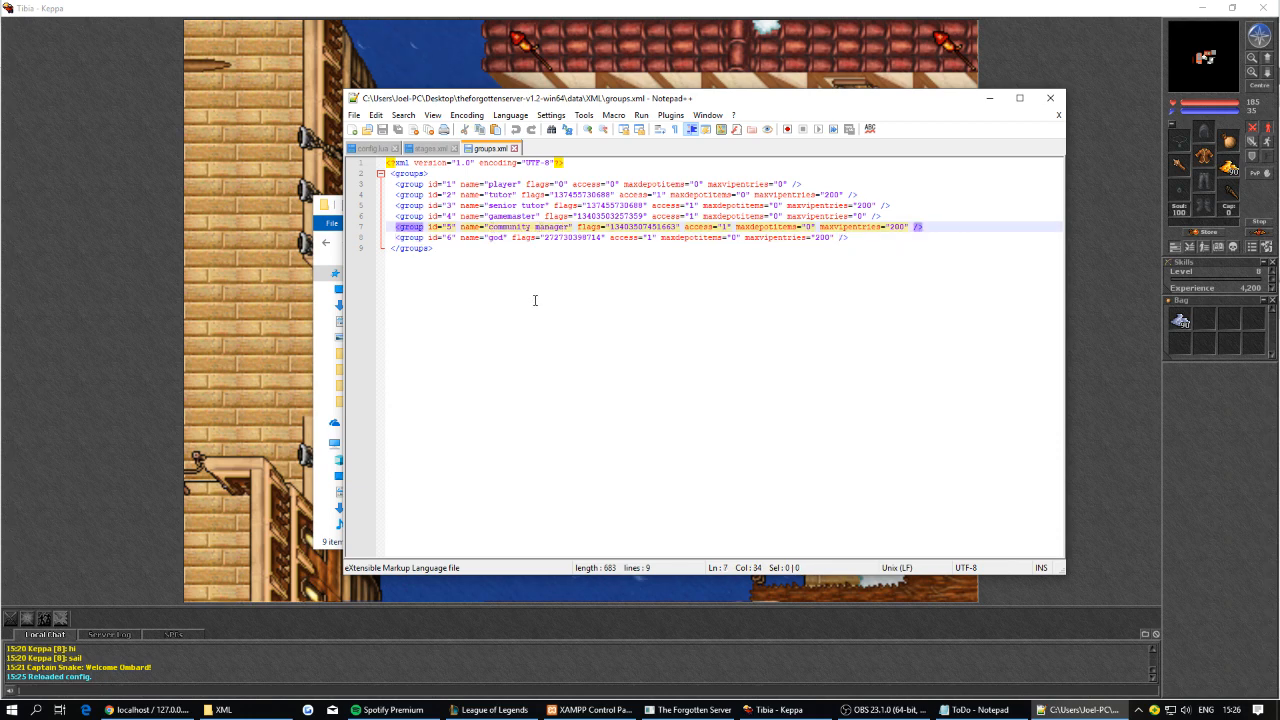
# Examine the access, maxdepotitems and maxvipentries attributes of the community manager group, comparing them with the god group.
pyautogui.click(704, 228)
pyautogui.moveTo(746, 227); pyautogui.dragTo(888, 228)
pyautogui.click(900, 253)
pyautogui.click(889, 230)
pyautogui.moveTo(821, 228); pyautogui.dragTo(845, 237)
pyautogui.click(844, 237)
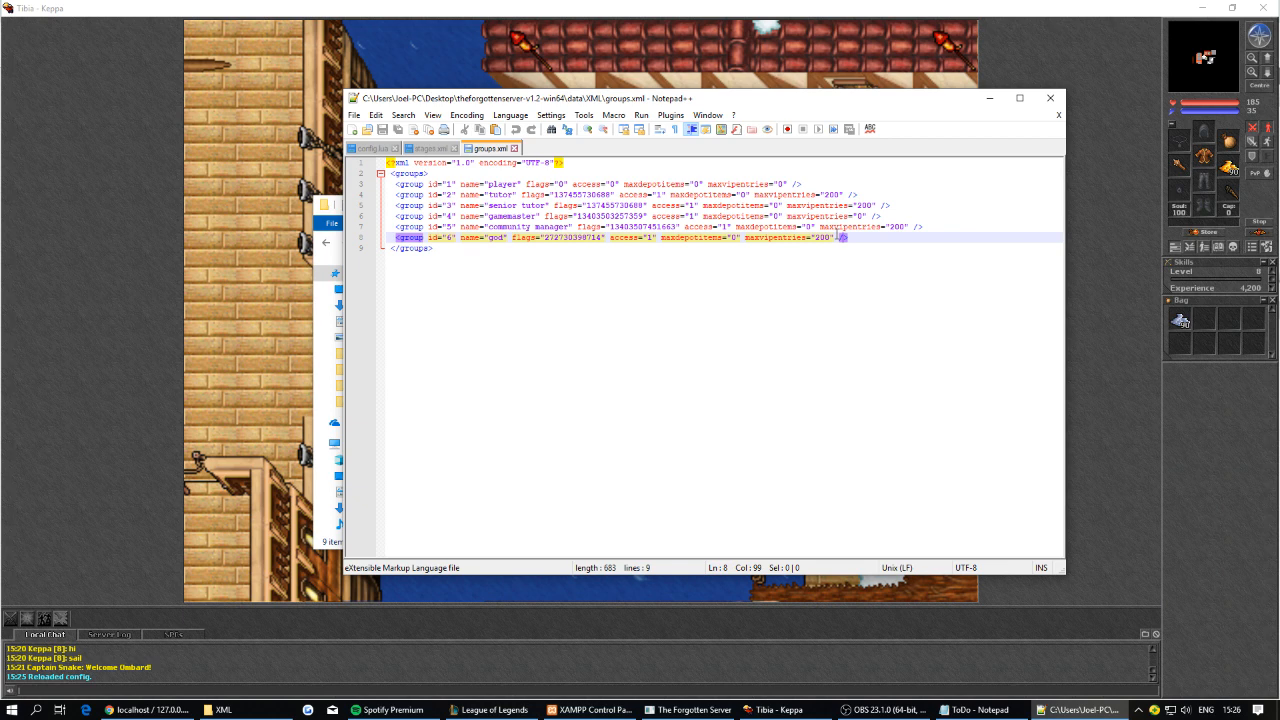
pyautogui.click(840, 227)
pyautogui.moveTo(826, 227); pyautogui.dragTo(877, 227)
pyautogui.click(889, 230)
pyautogui.click(816, 229)
pyautogui.moveTo(741, 228); pyautogui.dragTo(797, 228)
pyautogui.click(807, 229)
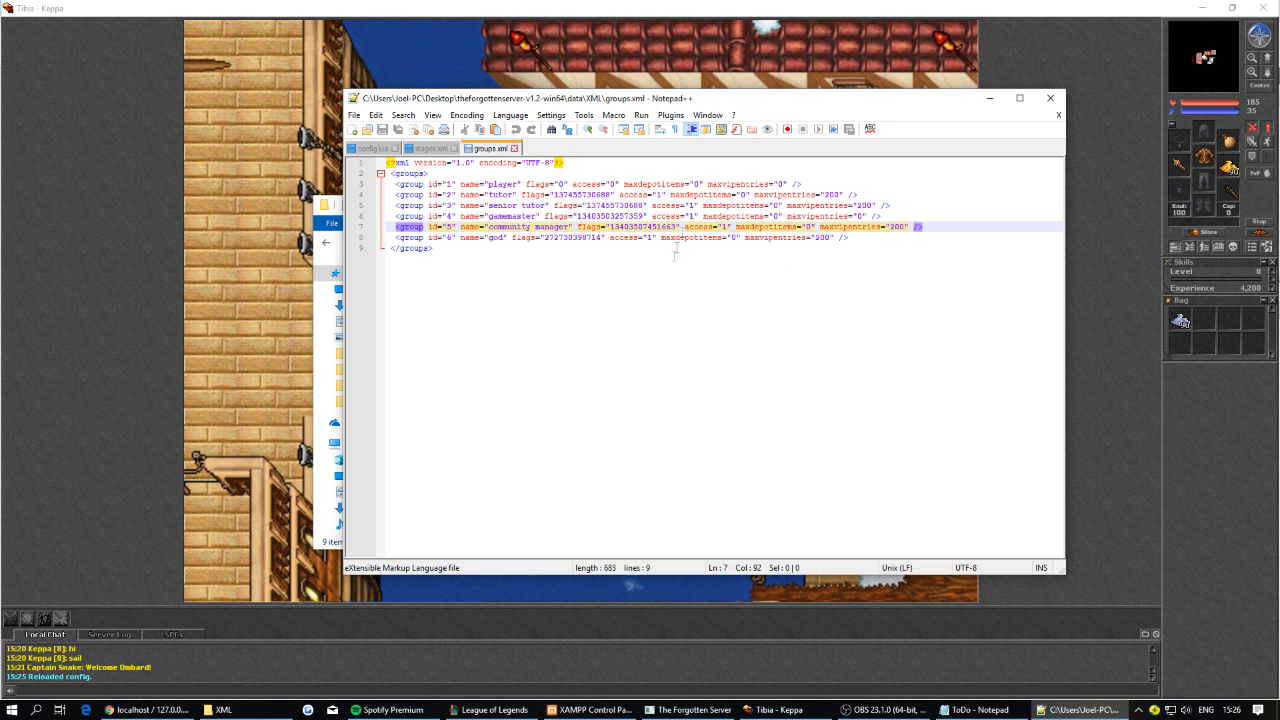
# Try editing the maxdepotitems value of the community manager group.
pyautogui.moveTo(761, 230); pyautogui.dragTo(808, 230)
pyautogui.click(812, 231)
pyautogui.write('1')
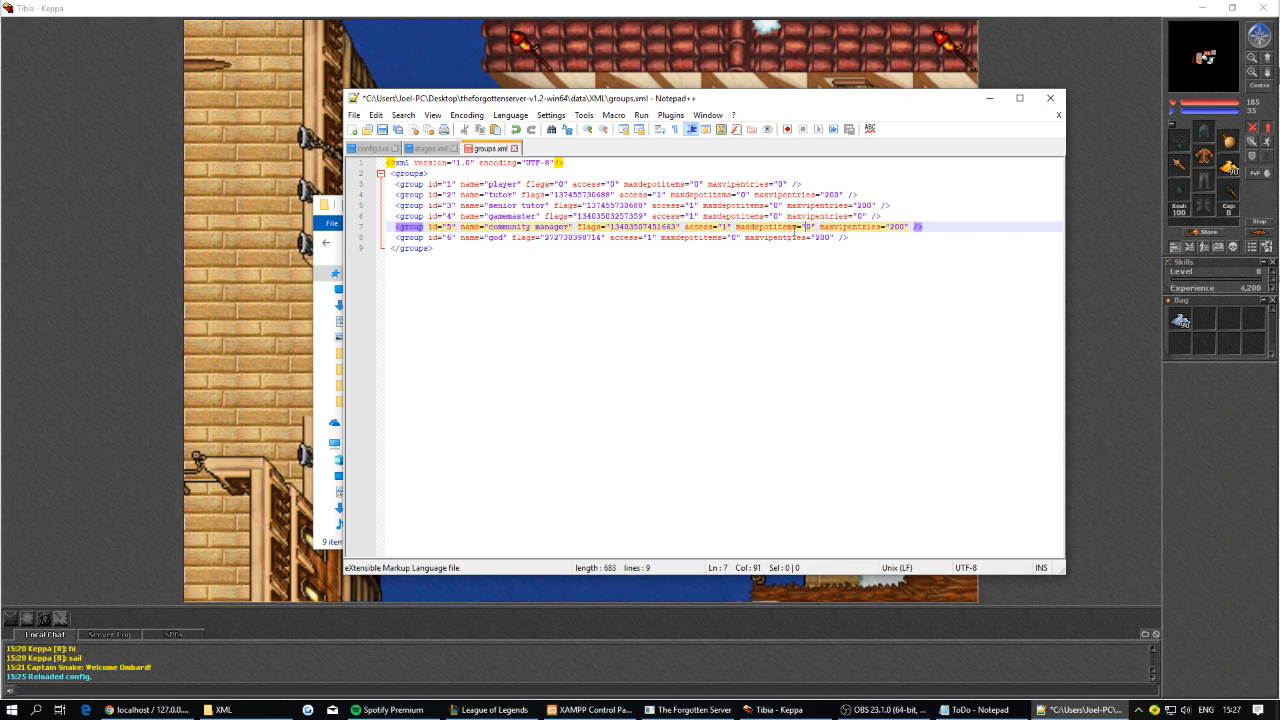
pyautogui.click(785, 228)
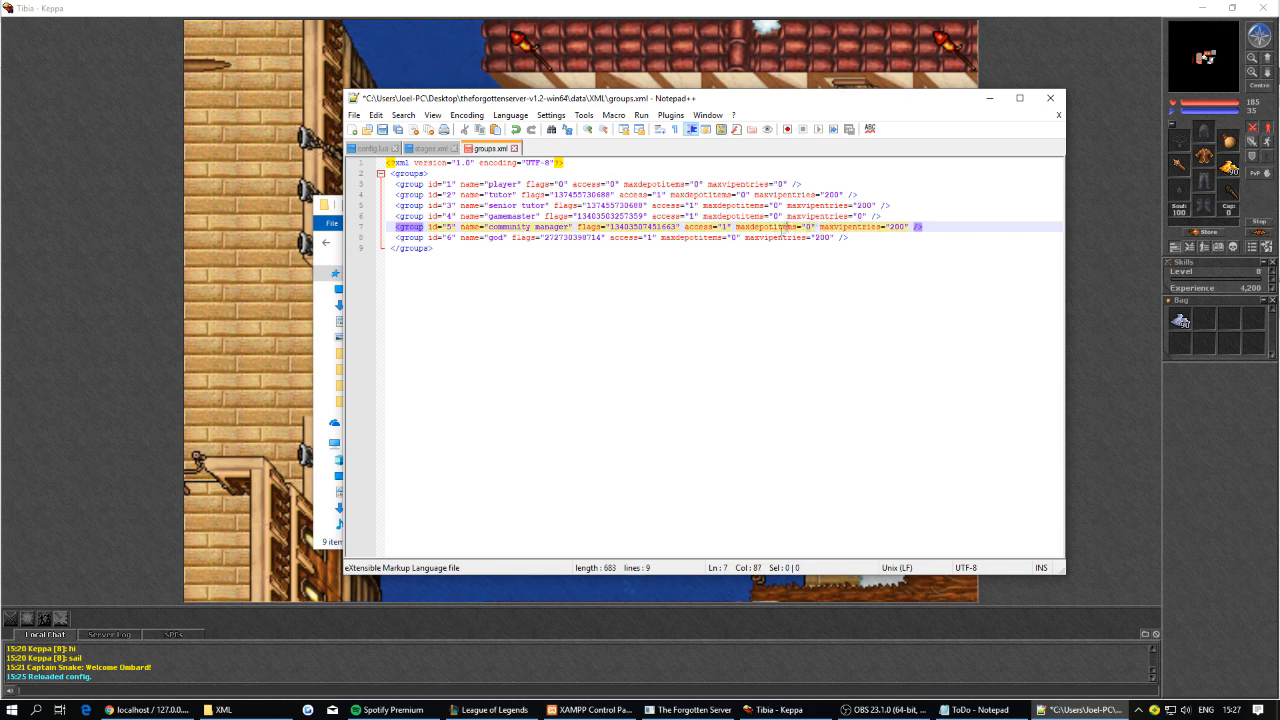
# Examine the access value of the community manager group and switch back to the Tibia client.
pyautogui.click(717, 228)
pyautogui.doubleClick(724, 227)
pyautogui.click(709, 228)
pyautogui.click(779, 710)
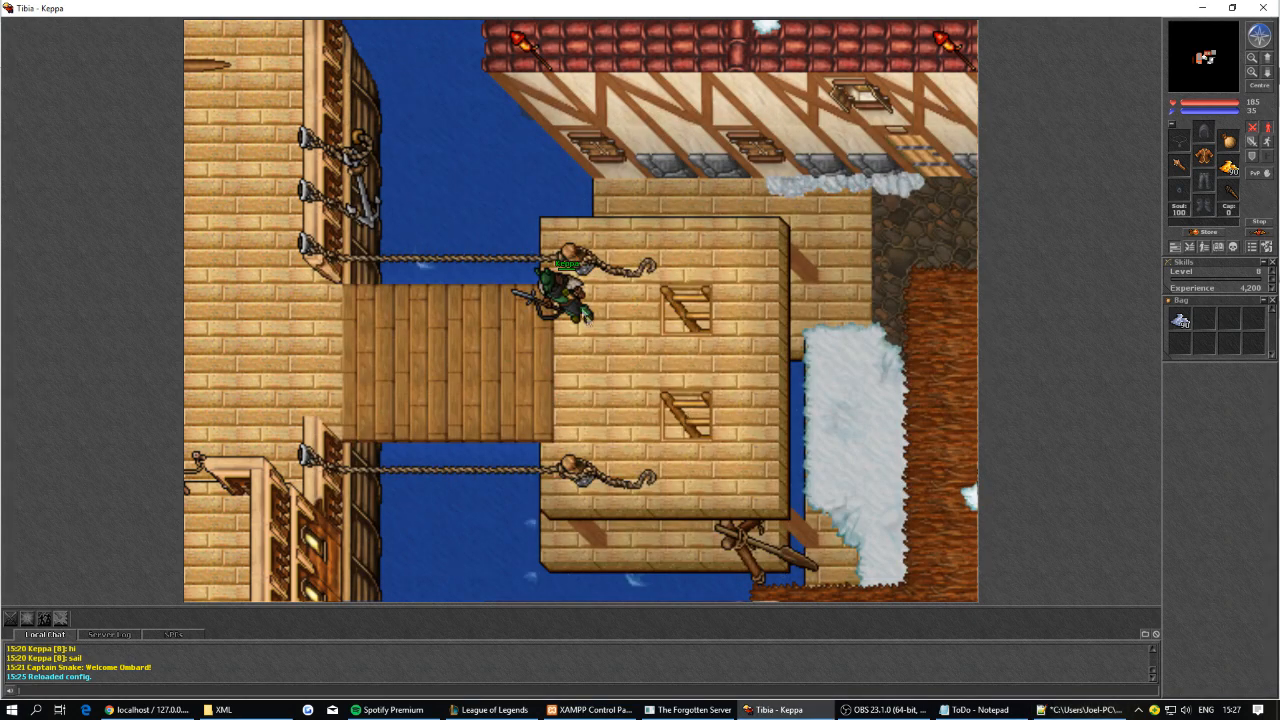
pyautogui.rightClick(568, 302)
pyautogui.click(606, 376)
pyautogui.moveTo(488, 293); pyautogui.dragTo(708, 308)
pyautogui.click(712, 377)
pyautogui.click(964, 478)
# Check the ToDo list, then examine the access values of the tutor, gamemaster and community manager groups in groups.xml.
pyautogui.click(975, 710)
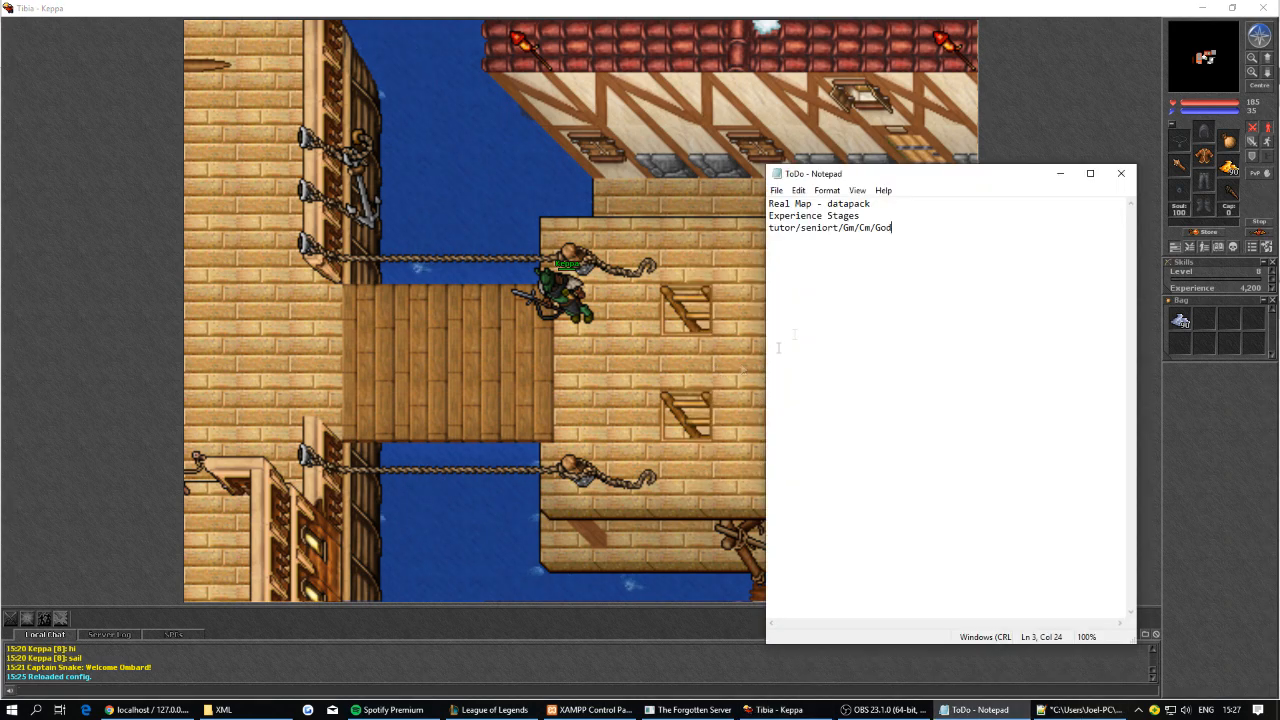
pyautogui.click(995, 709)
pyautogui.click(1068, 709)
pyautogui.click(703, 228)
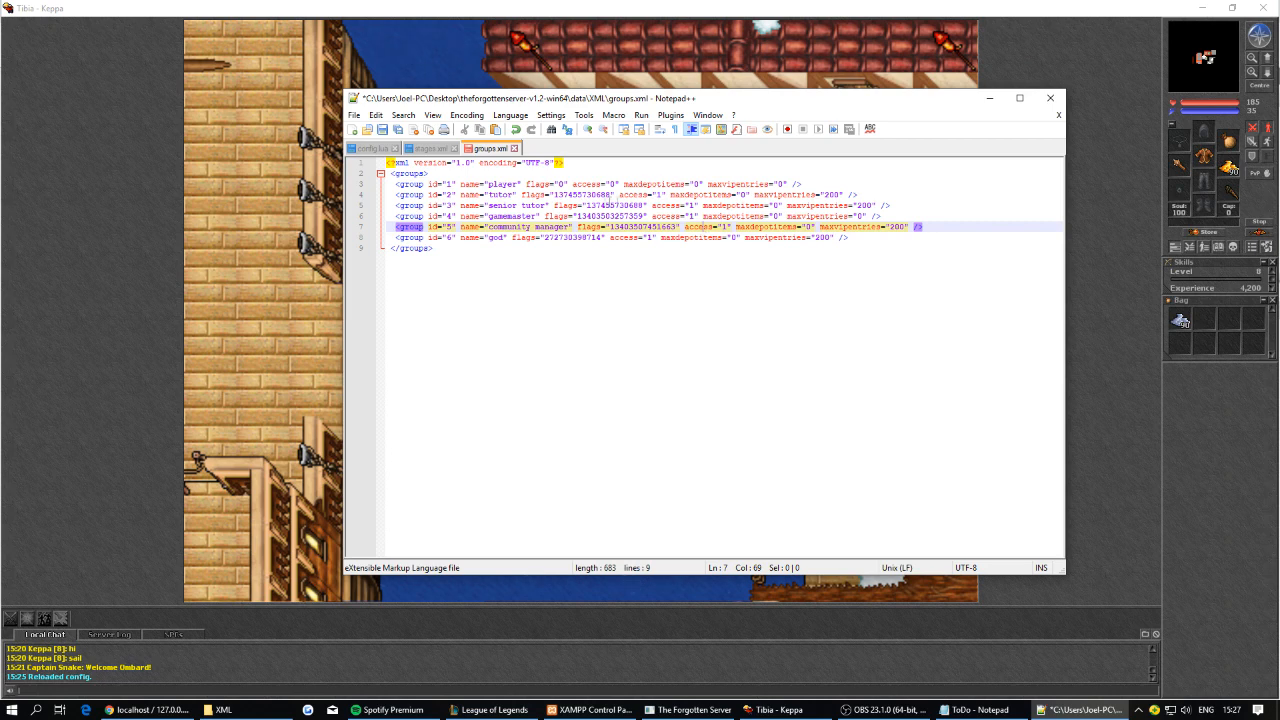
pyautogui.click(655, 194)
pyautogui.click(687, 216)
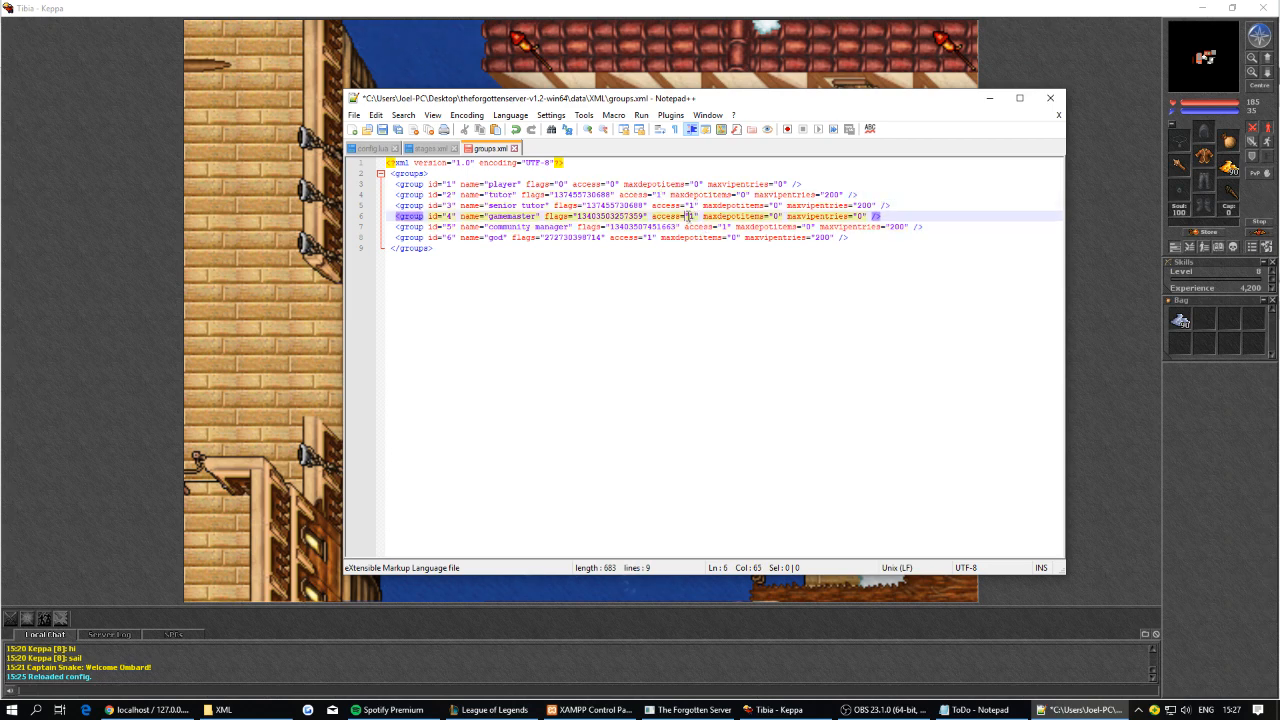
pyautogui.click(725, 228)
# Examine the access and flags values of the god group in groups.xml.
pyautogui.click(646, 246)
pyautogui.click(658, 239)
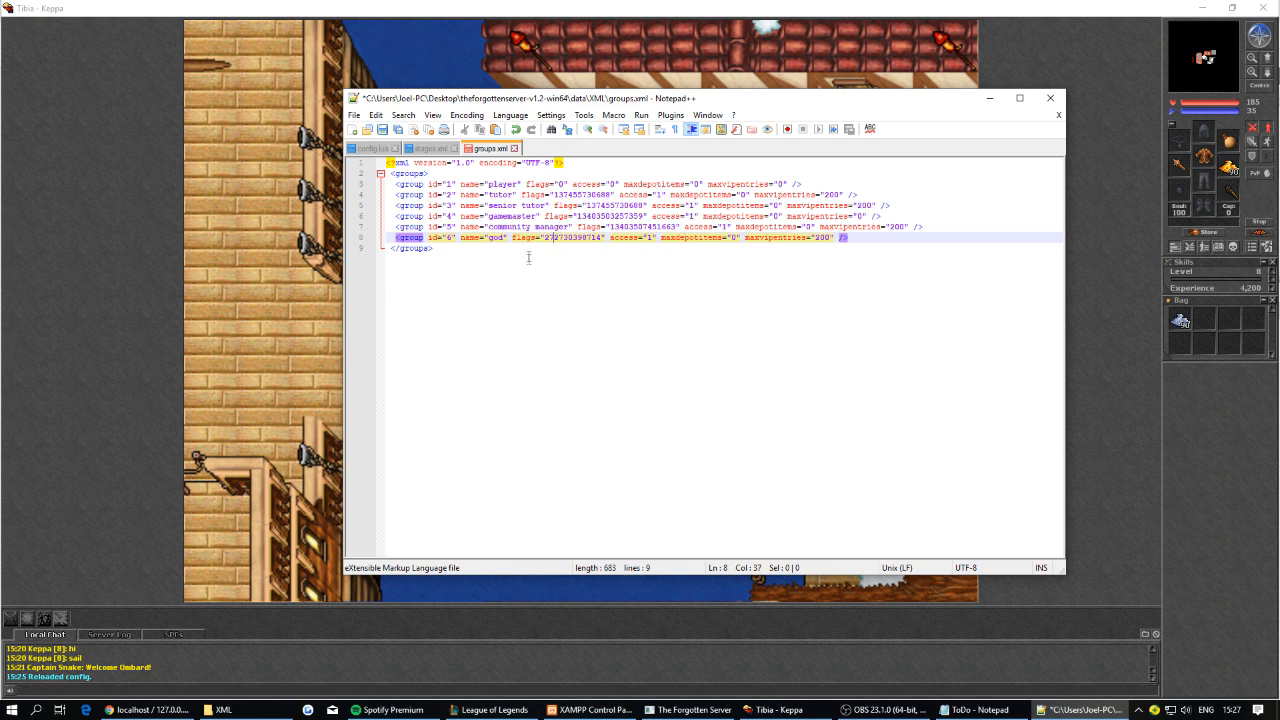
pyautogui.click(590, 238)
# Minimize the Tibia client, groups.xml and the server's data folder, and switch to Chrome.
pyautogui.click(358, 664)
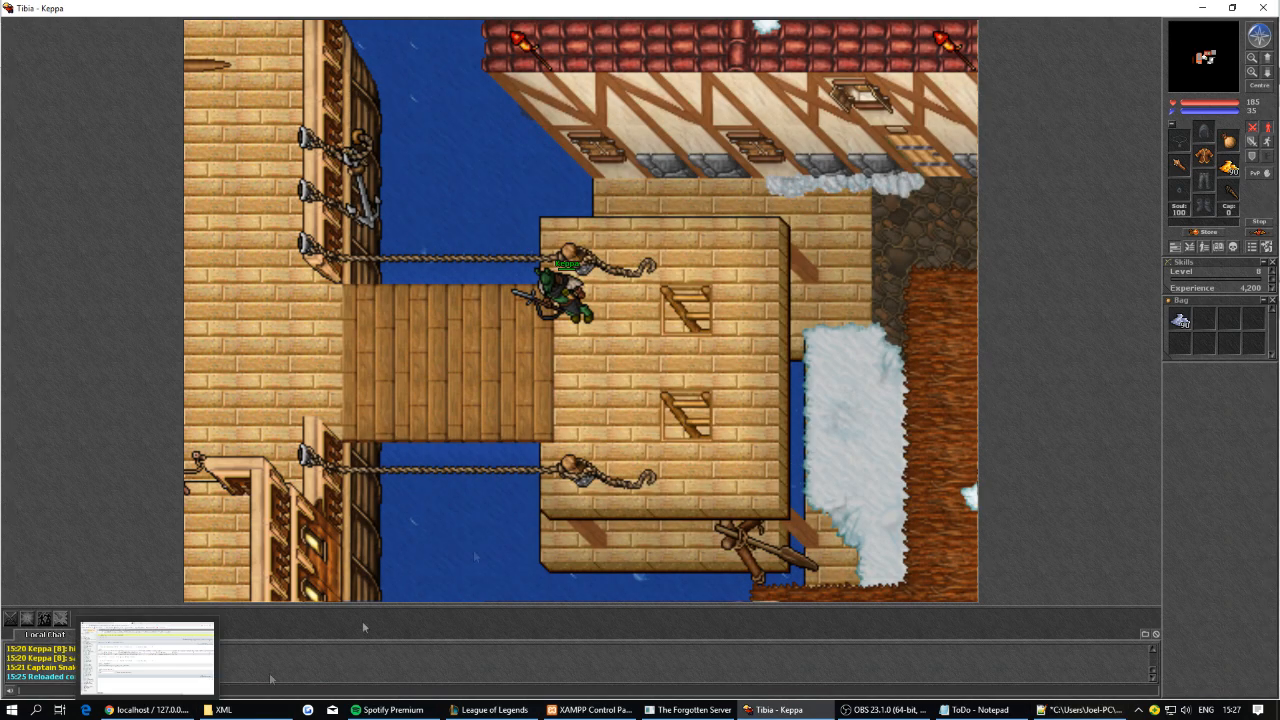
pyautogui.click(1202, 8)
pyautogui.click(1202, 8)
pyautogui.click(1204, 9)
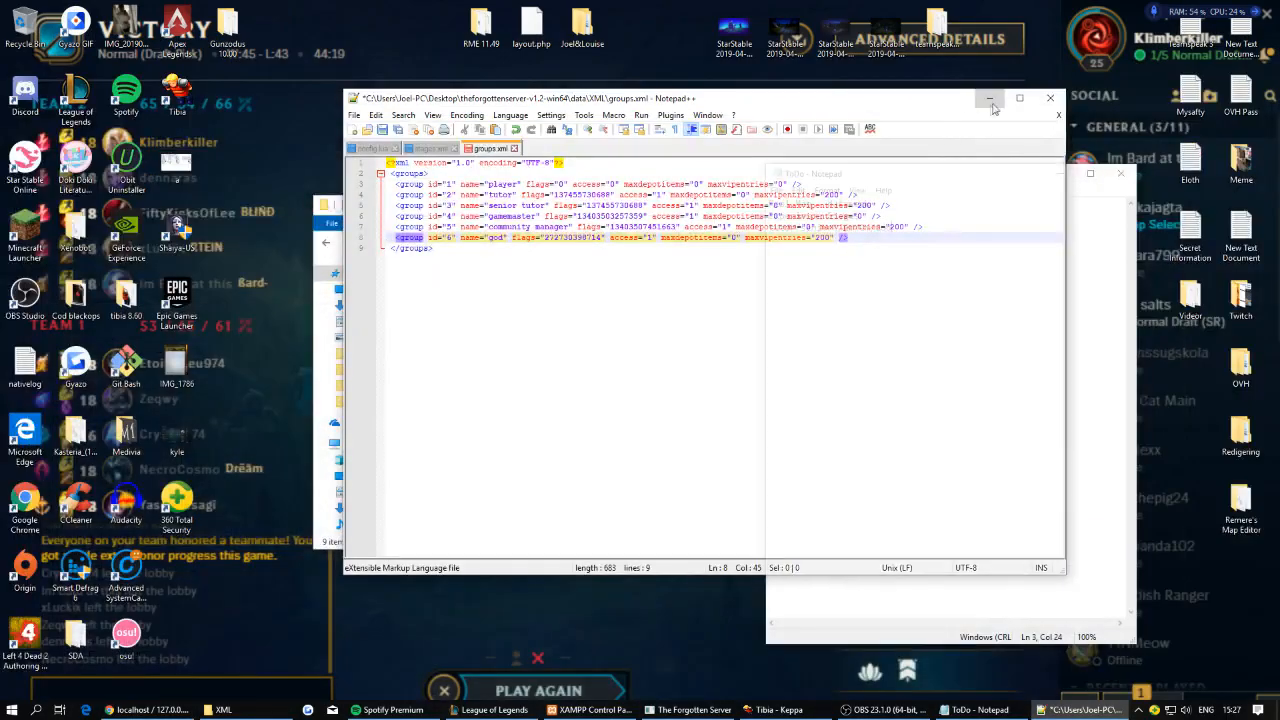
pyautogui.click(989, 97)
pyautogui.click(567, 425)
pyautogui.press('BackSpace')
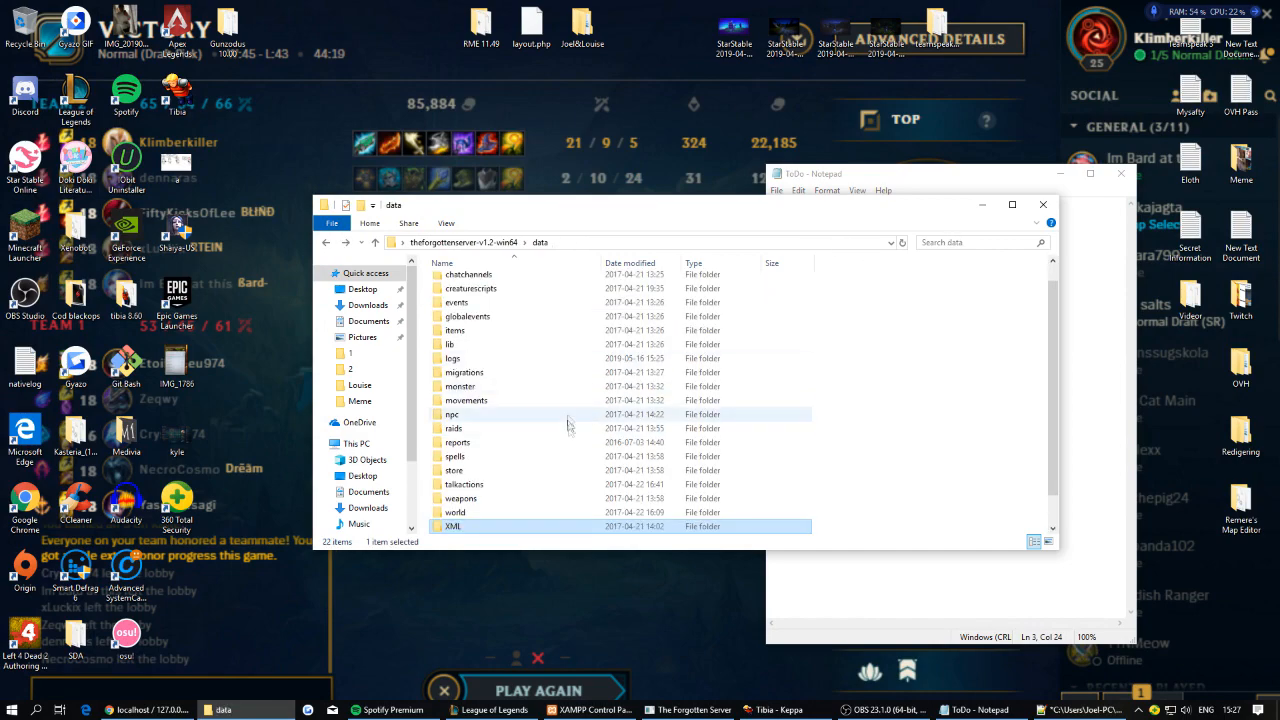
pyautogui.click(982, 204)
pyautogui.click(140, 710)
pyautogui.click(720, 11)
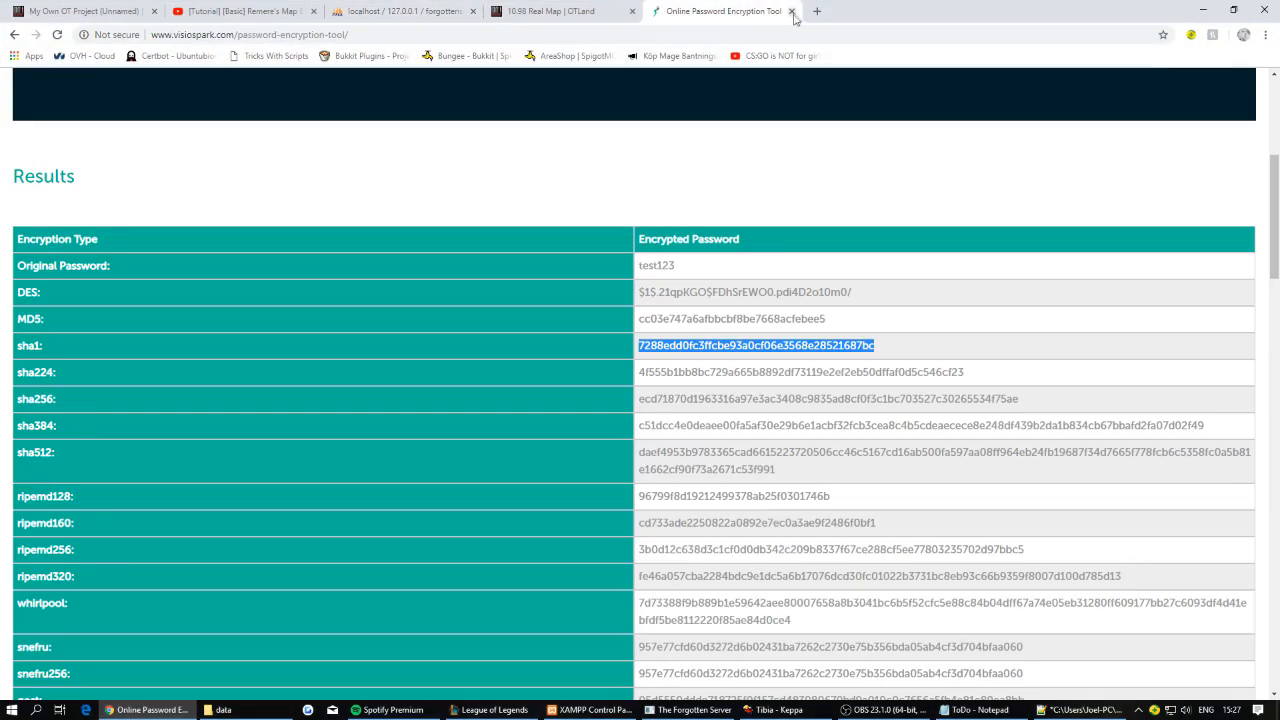
# Open Google in a new browser tab and search for "otland staff flags".
pyautogui.click(817, 11)
pyautogui.write('google.')
pyautogui.press('Return')
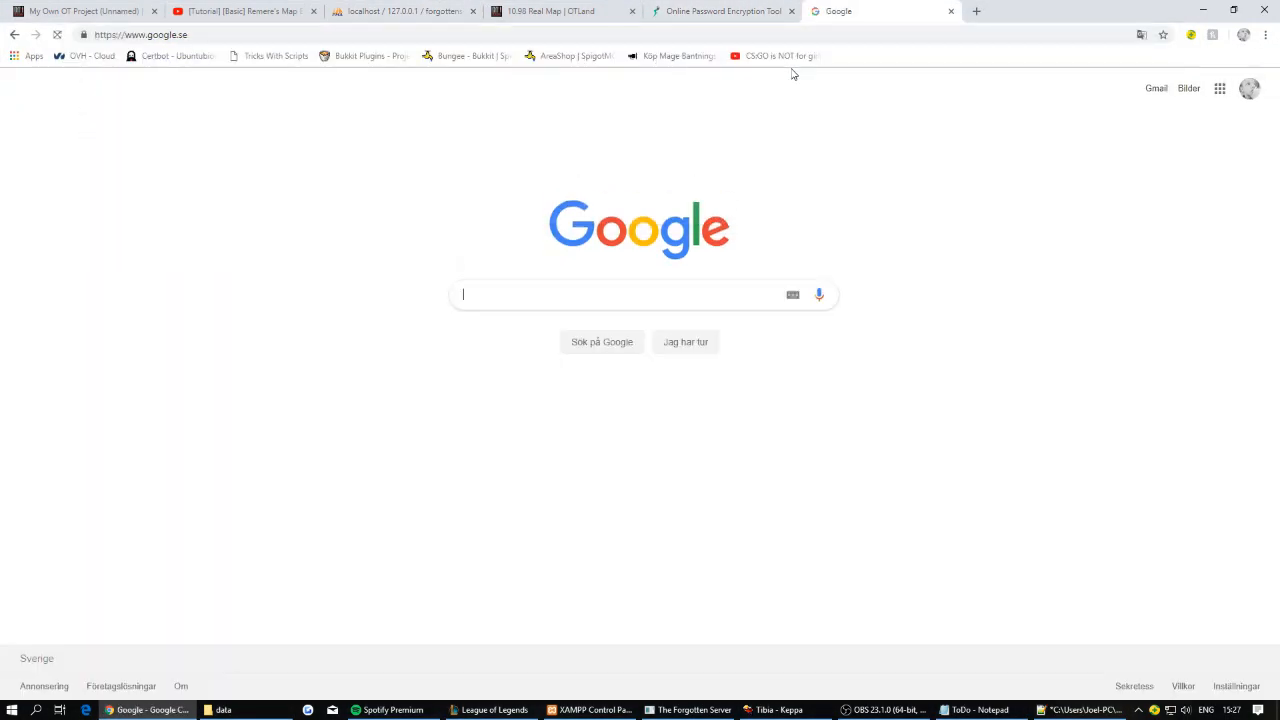
pyautogui.write('otland ')
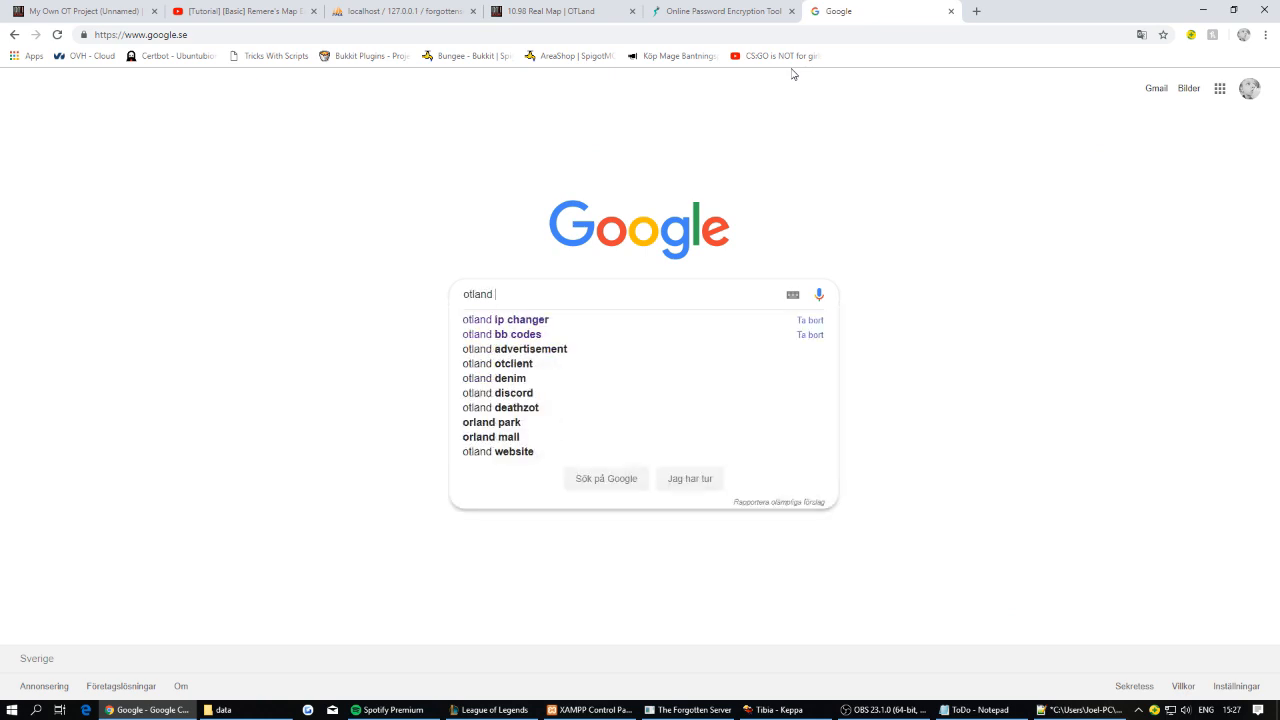
pyautogui.write('flag')
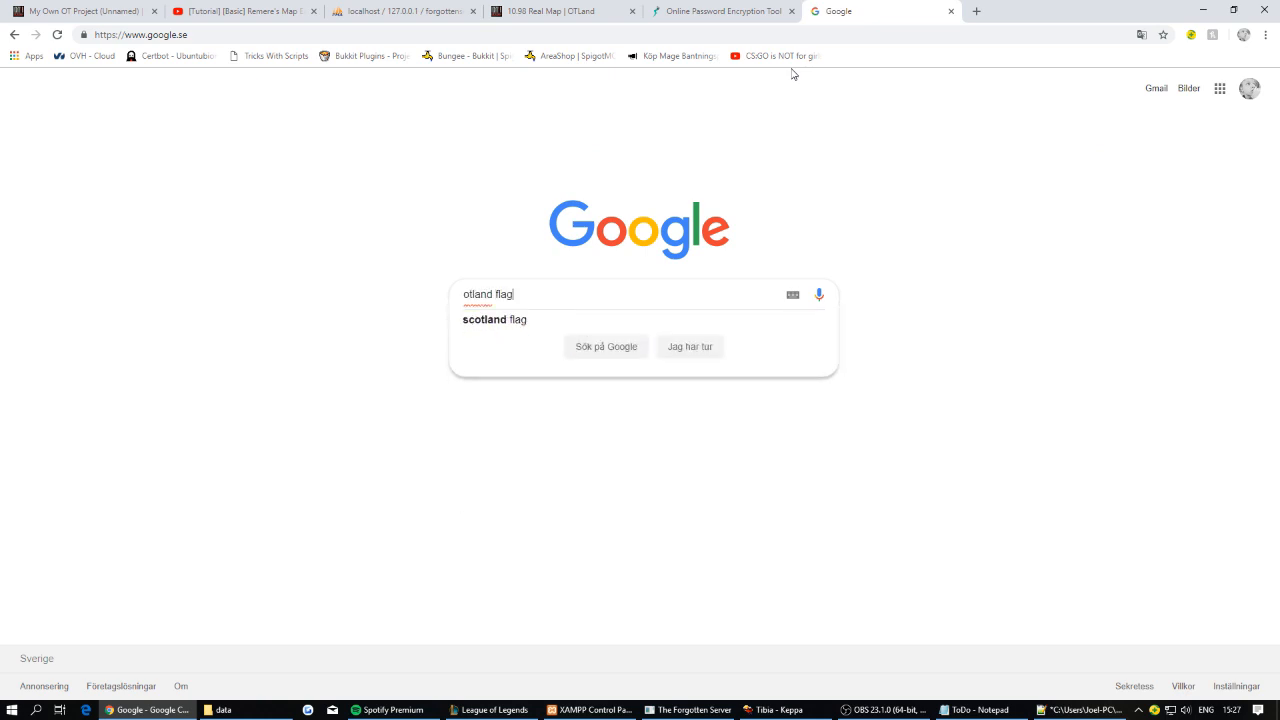
pyautogui.press('BackSpace')
pyautogui.press('BackSpace')
pyautogui.press('BackSpace')
pyautogui.press('BackSpace')
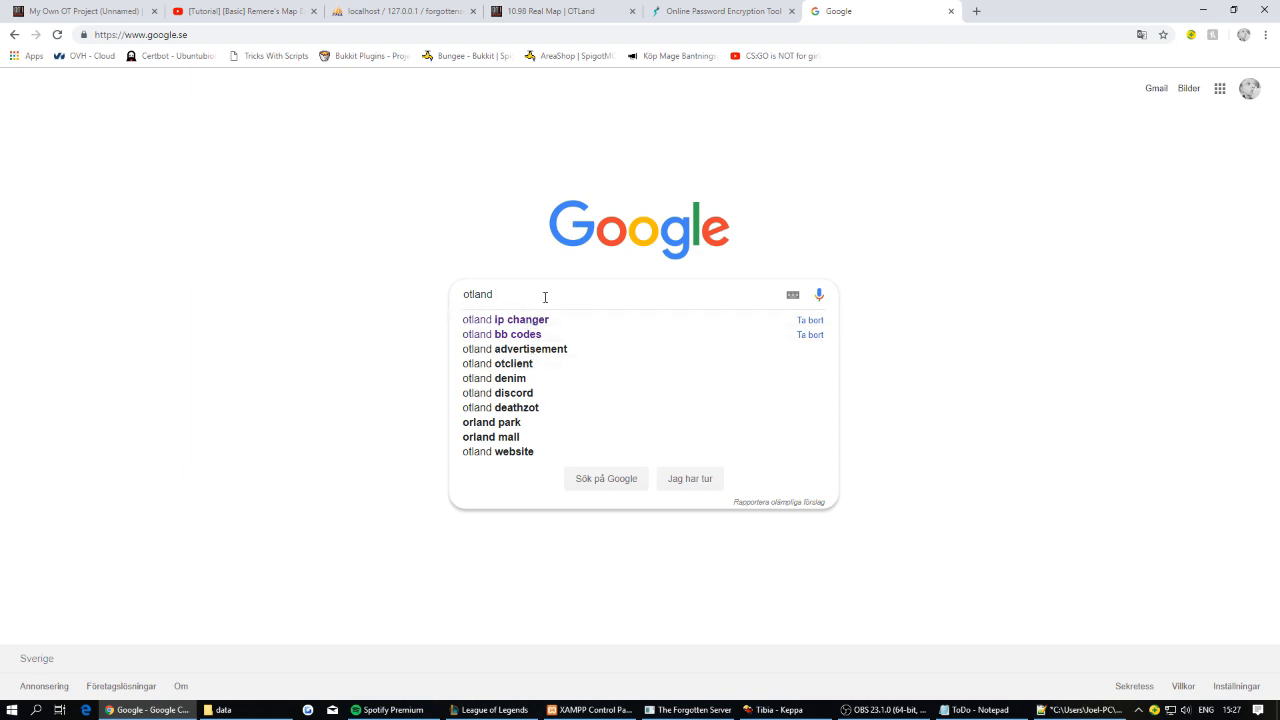
pyautogui.write('staff flags')
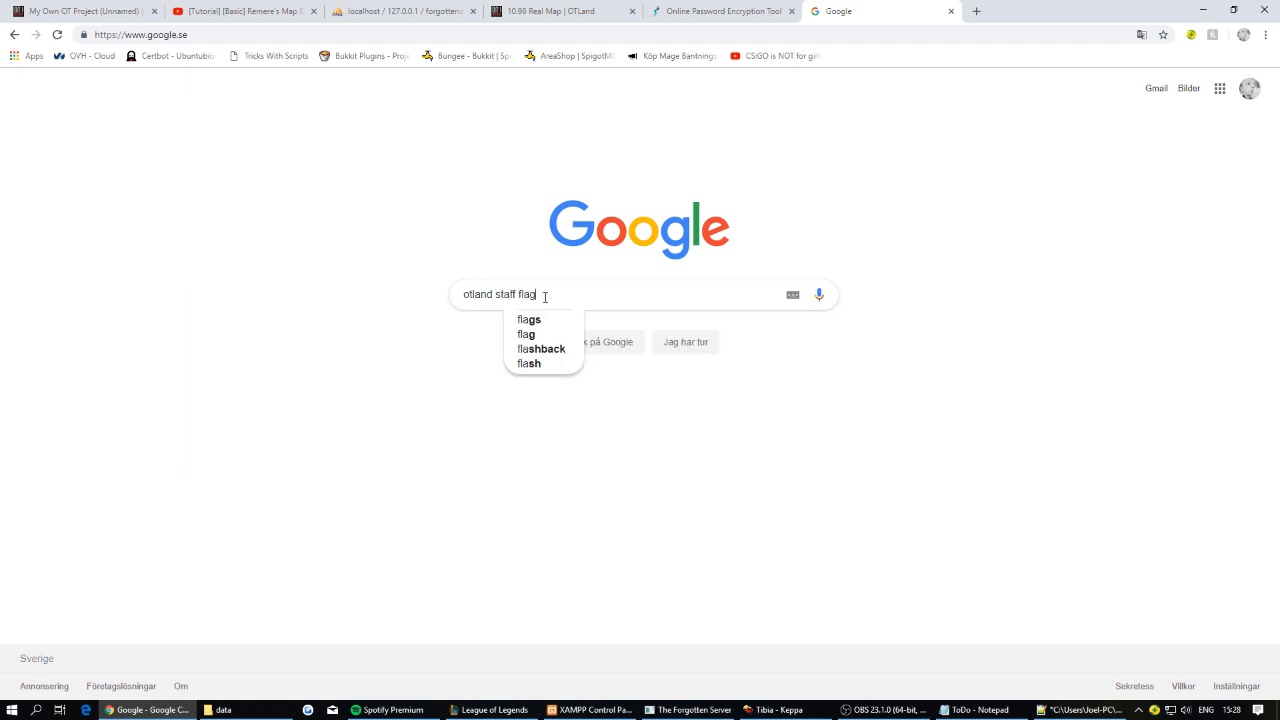
pyautogui.press('Return')
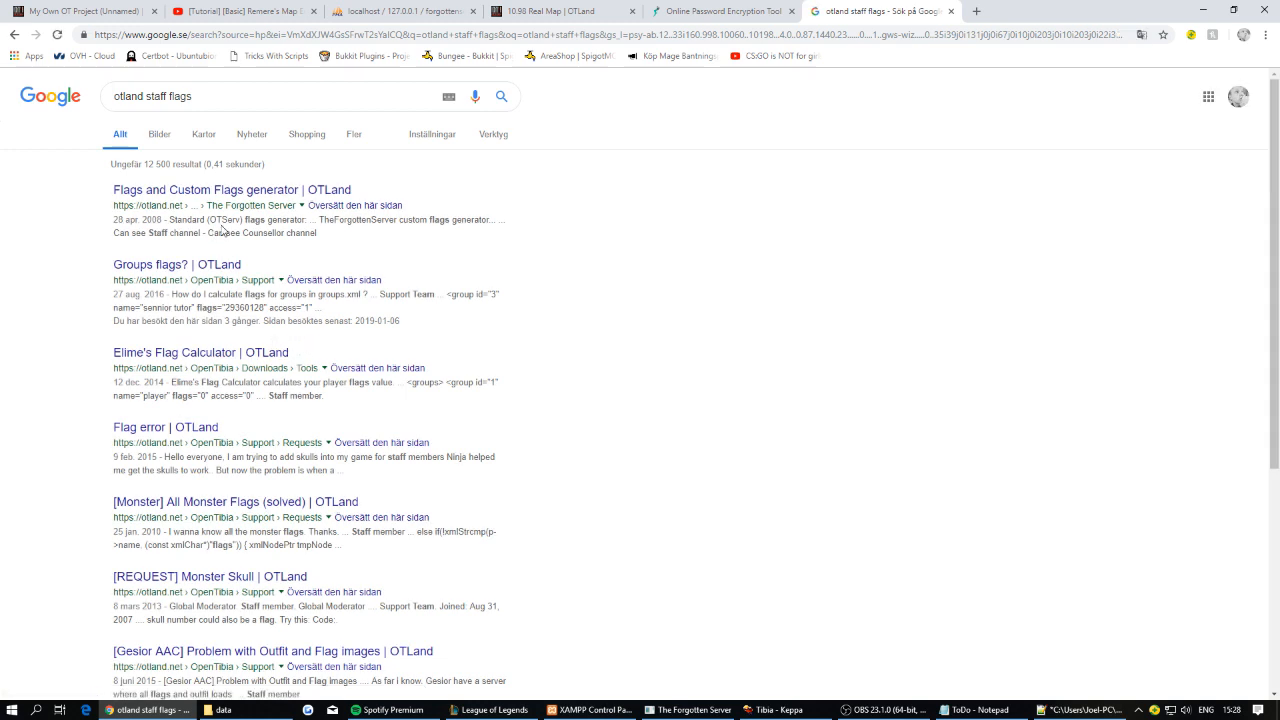
# Open the OTLand thread on Elime's Flag Calculator and view its description and attachments.
pyautogui.moveTo(108, 354); pyautogui.dragTo(316, 358)
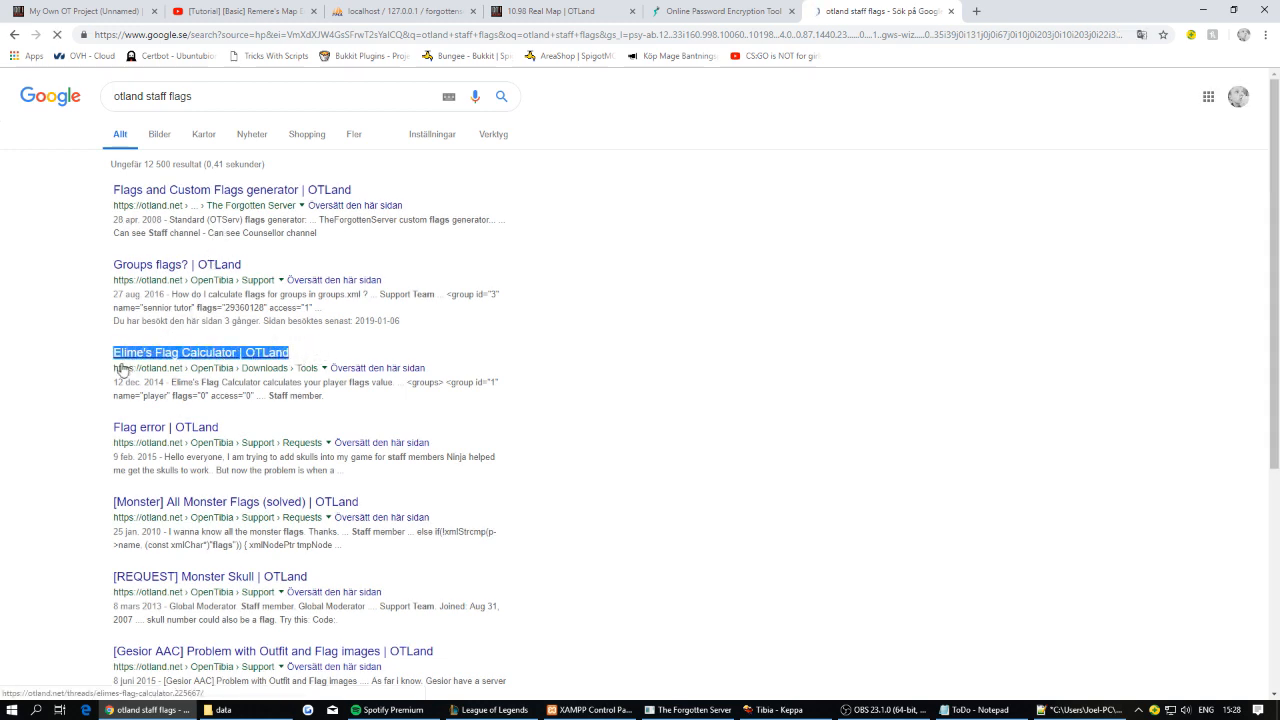
pyautogui.click(118, 362)
pyautogui.moveTo(249, 198); pyautogui.dragTo(280, 198)
pyautogui.click(344, 216)
pyautogui.scroll(-10, 465, 370)
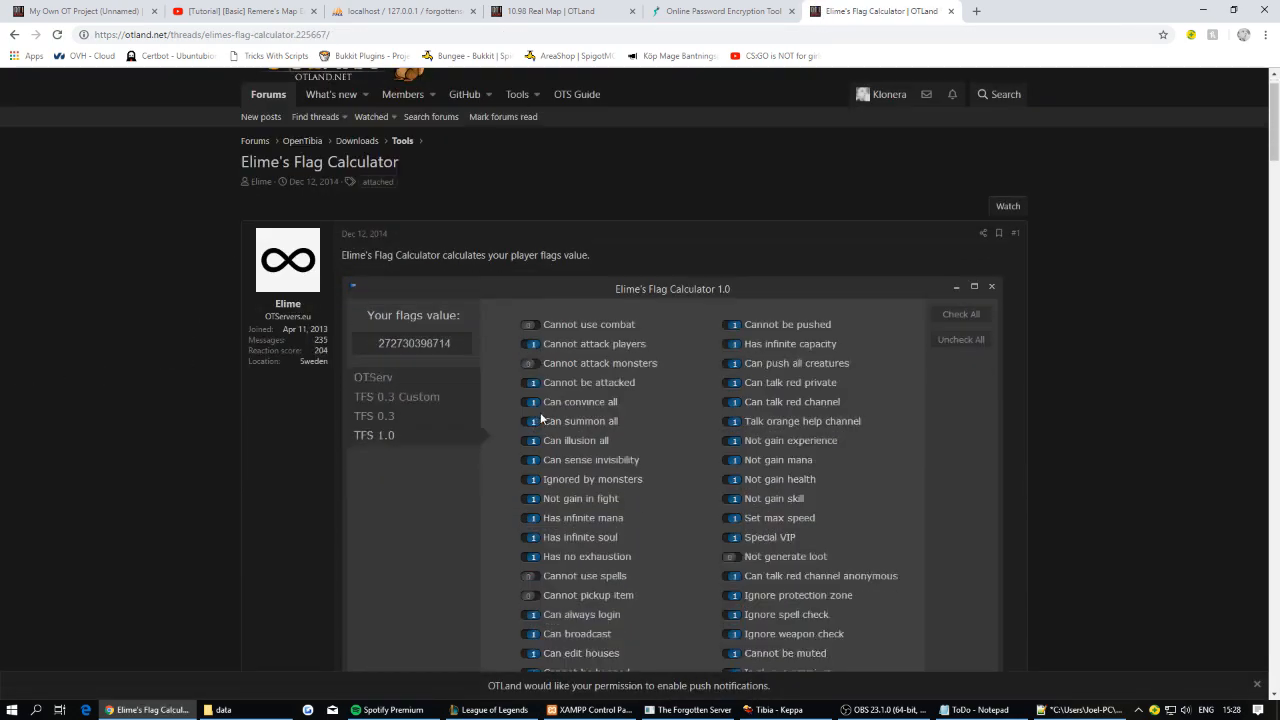
pyautogui.scroll(-10, 466, 427)
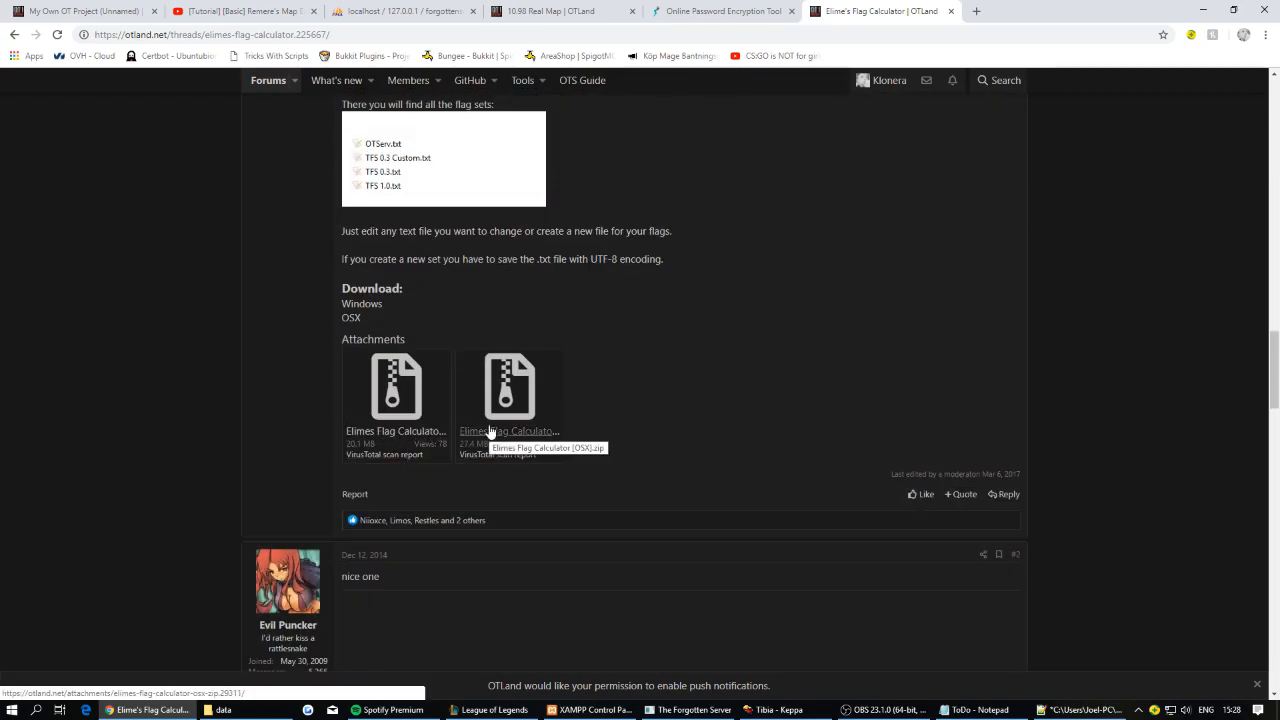
# Download the Windows version of Elime's Flag Calculator from the thread's attachments and open the zip archive.
pyautogui.click(405, 431)
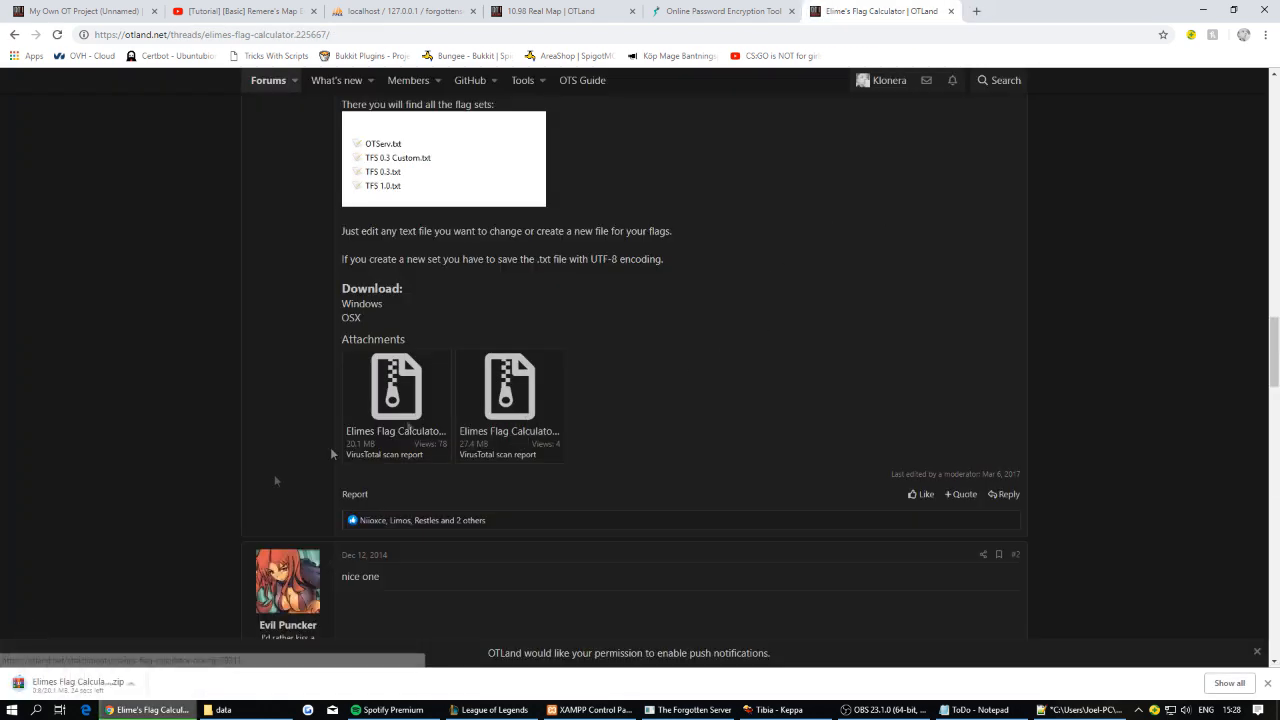
pyautogui.moveTo(217, 710)
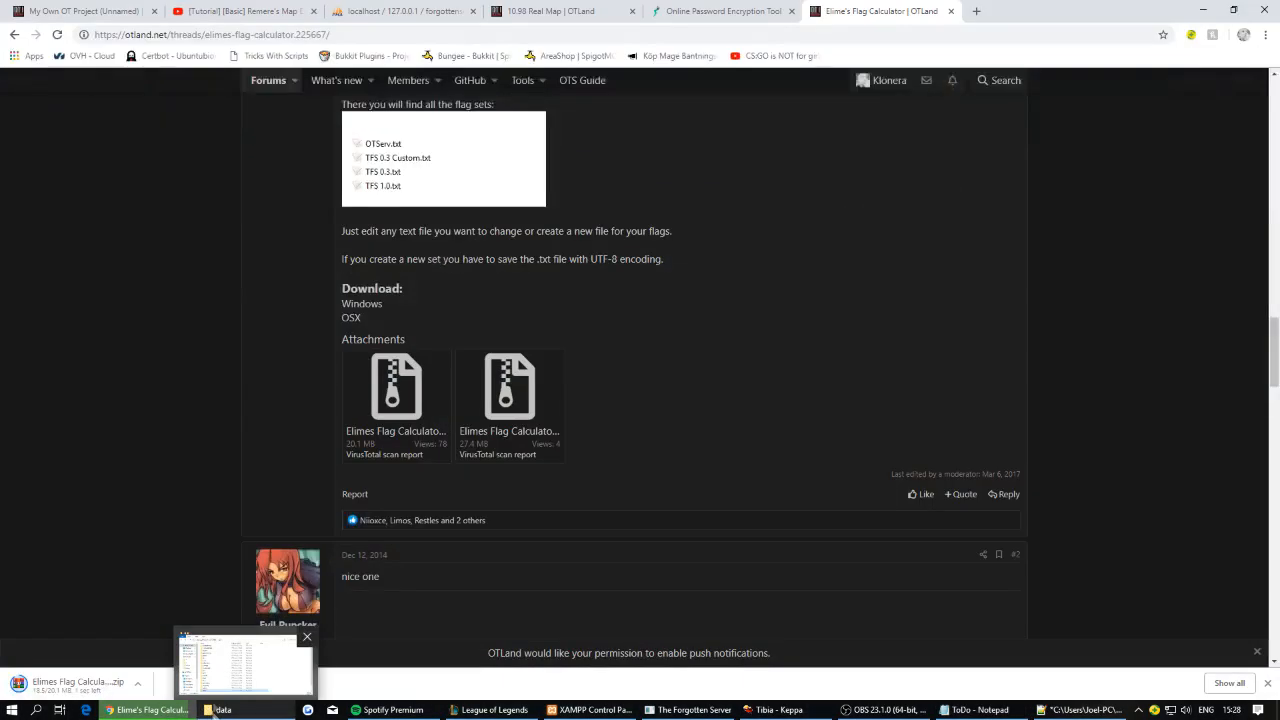
pyautogui.click(58, 693)
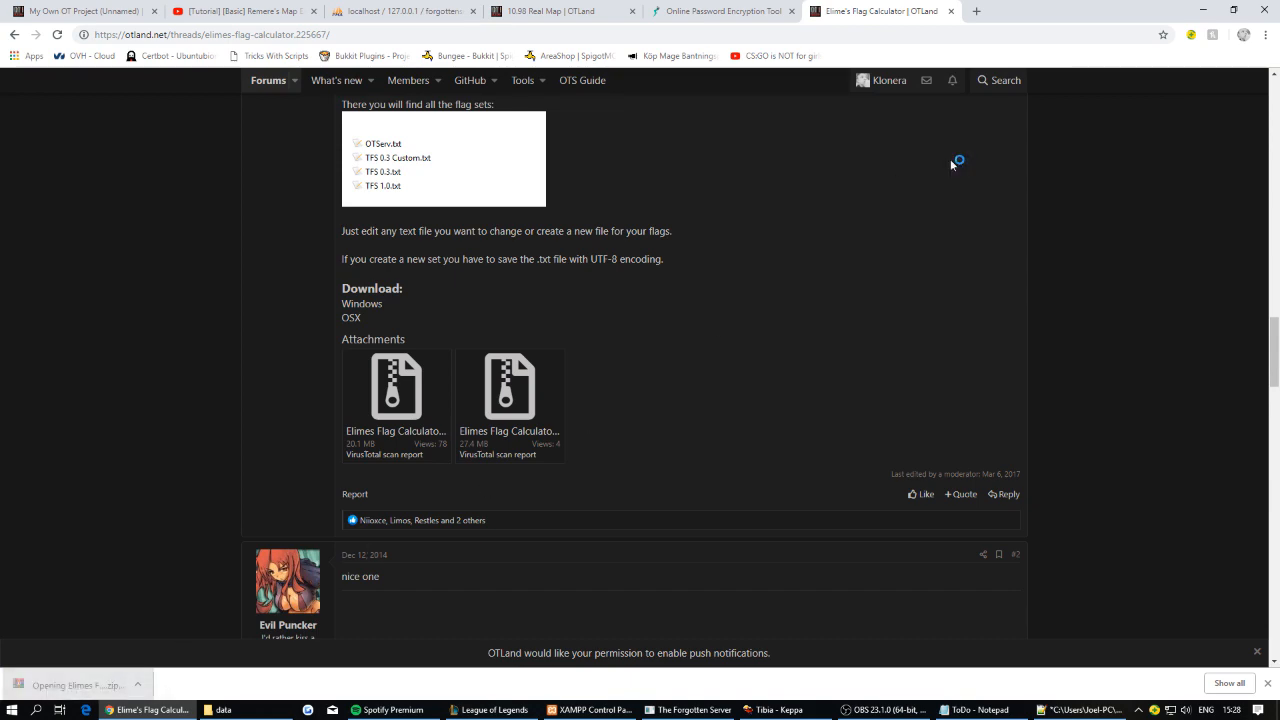
# Extract the Elime's Flag Calculator folder from the archive to the desktop and close WinRAR.
pyautogui.click(1202, 9)
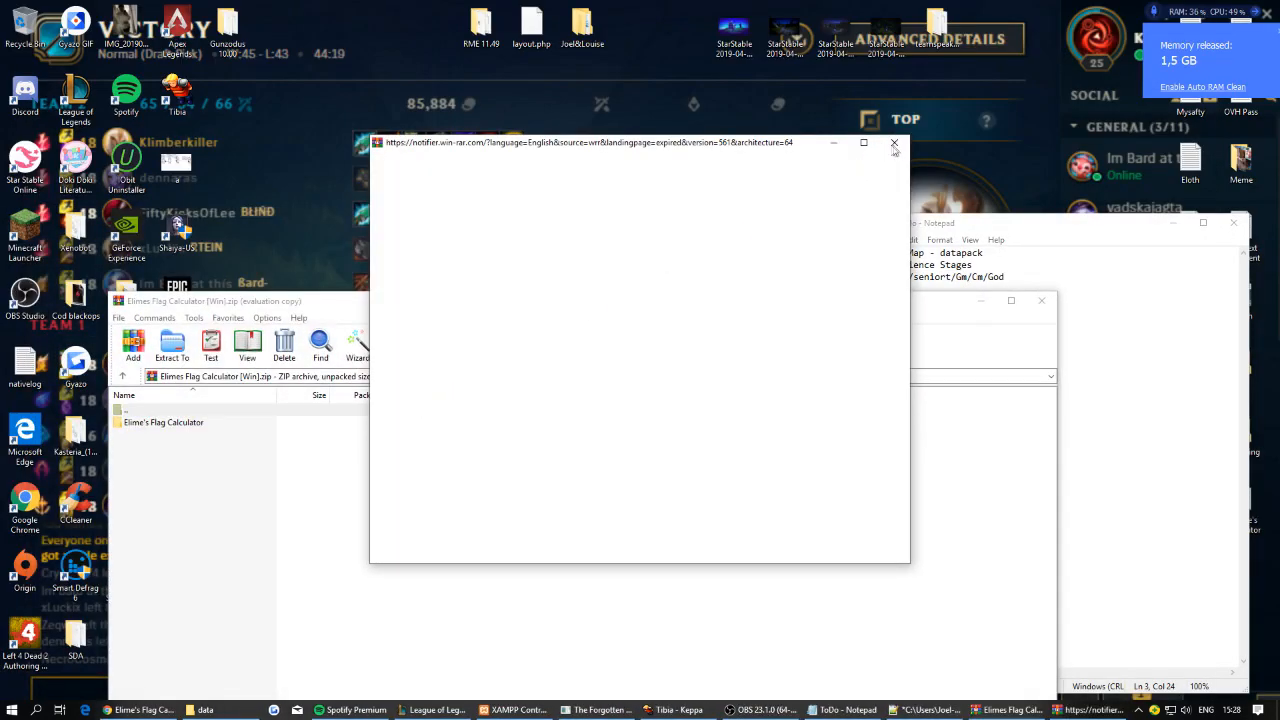
pyautogui.click(893, 145)
pyautogui.click(172, 425)
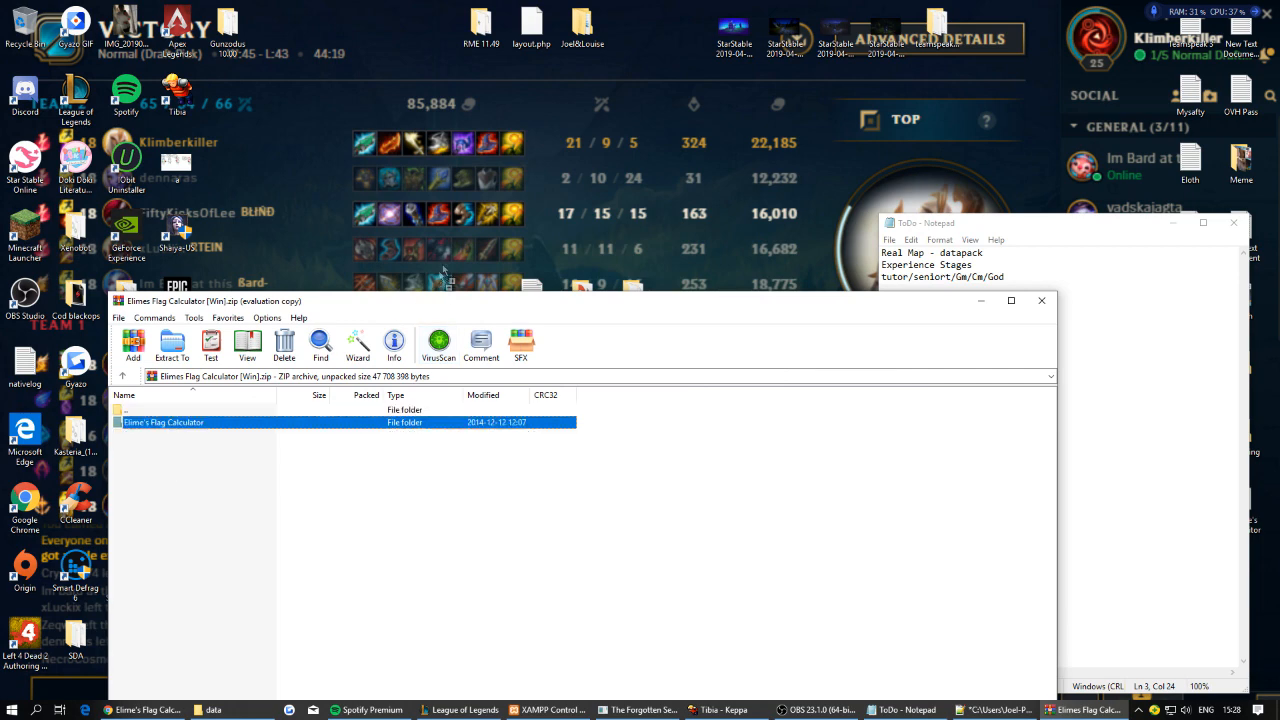
pyautogui.moveTo(528, 240); pyautogui.dragTo(684, 397)
pyautogui.click(1041, 300)
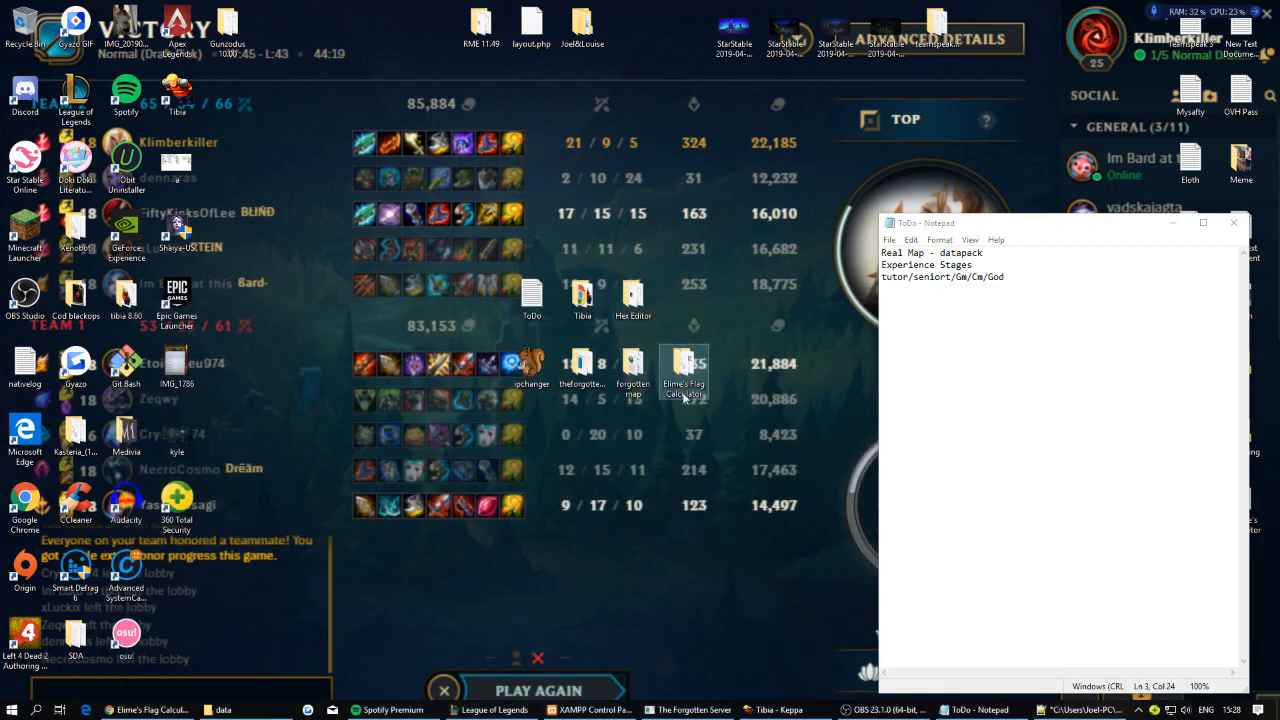
# Run the Elime's Flag Calculator application from its extracted folder, then close the folder window.
pyautogui.doubleClick(684, 395)
pyautogui.moveTo(528, 230); pyautogui.dragTo(385, 223)
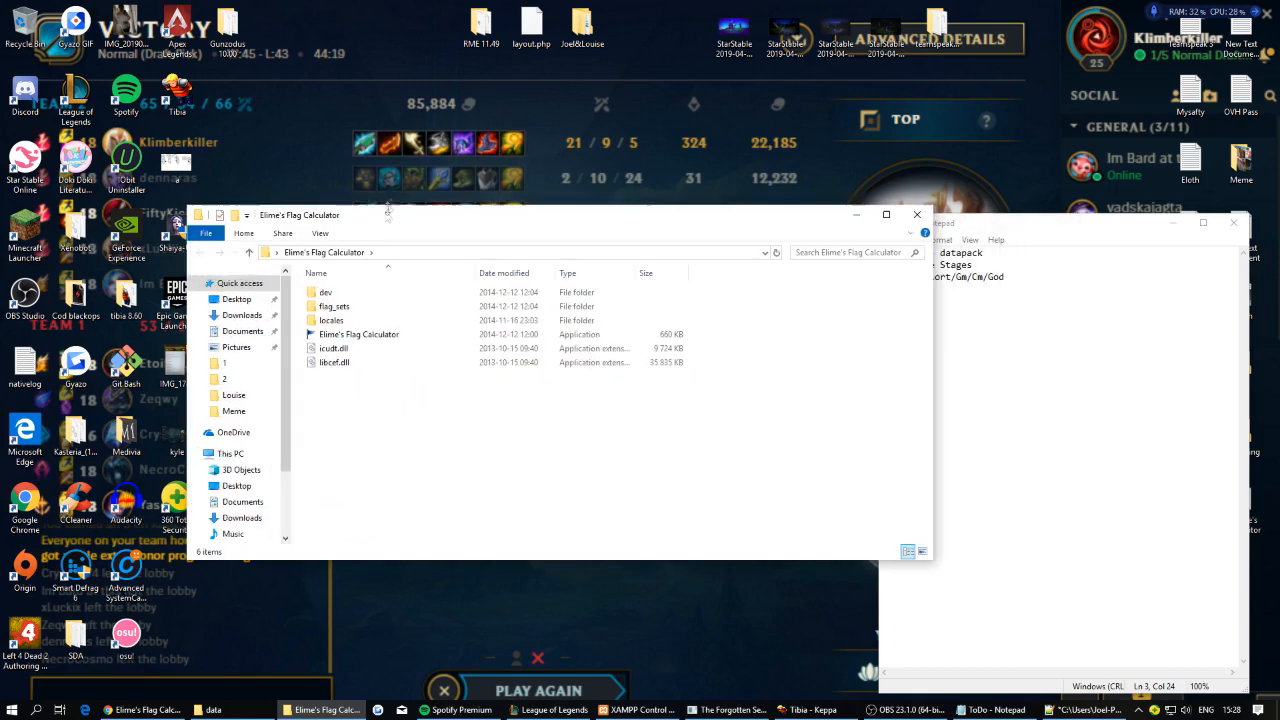
pyautogui.click(490, 334)
pyautogui.click(500, 348)
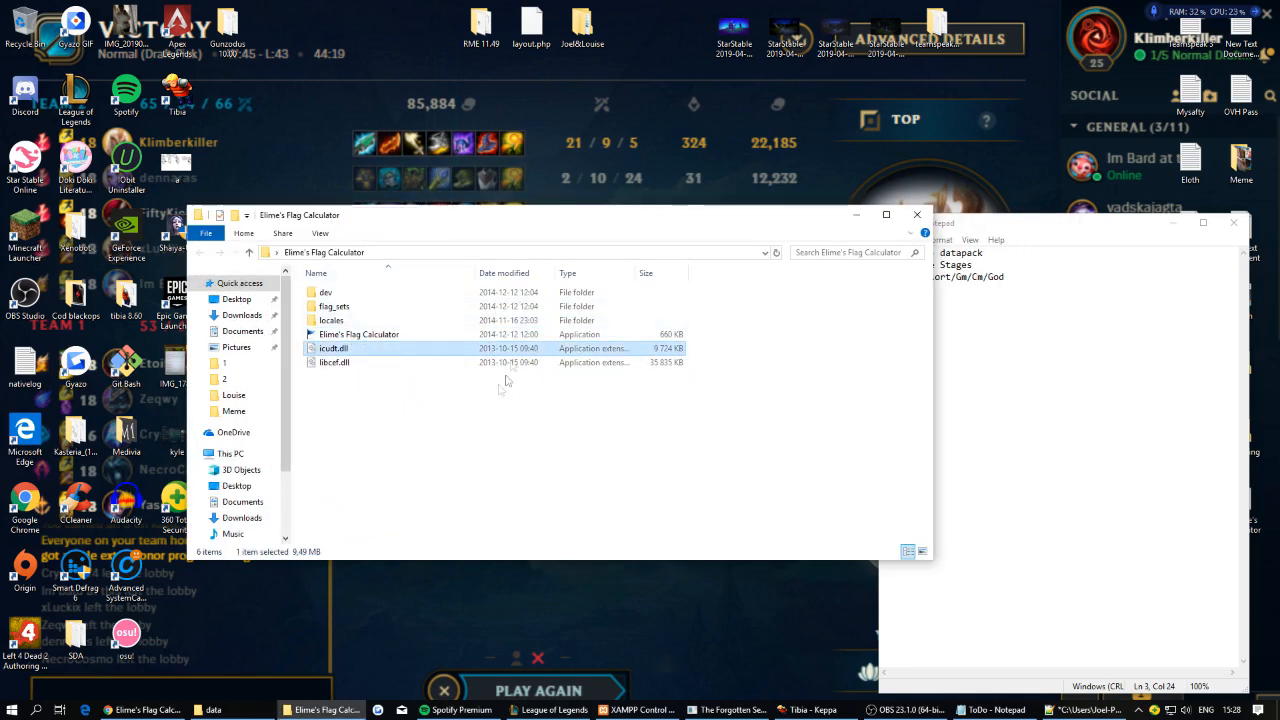
pyautogui.doubleClick(423, 336)
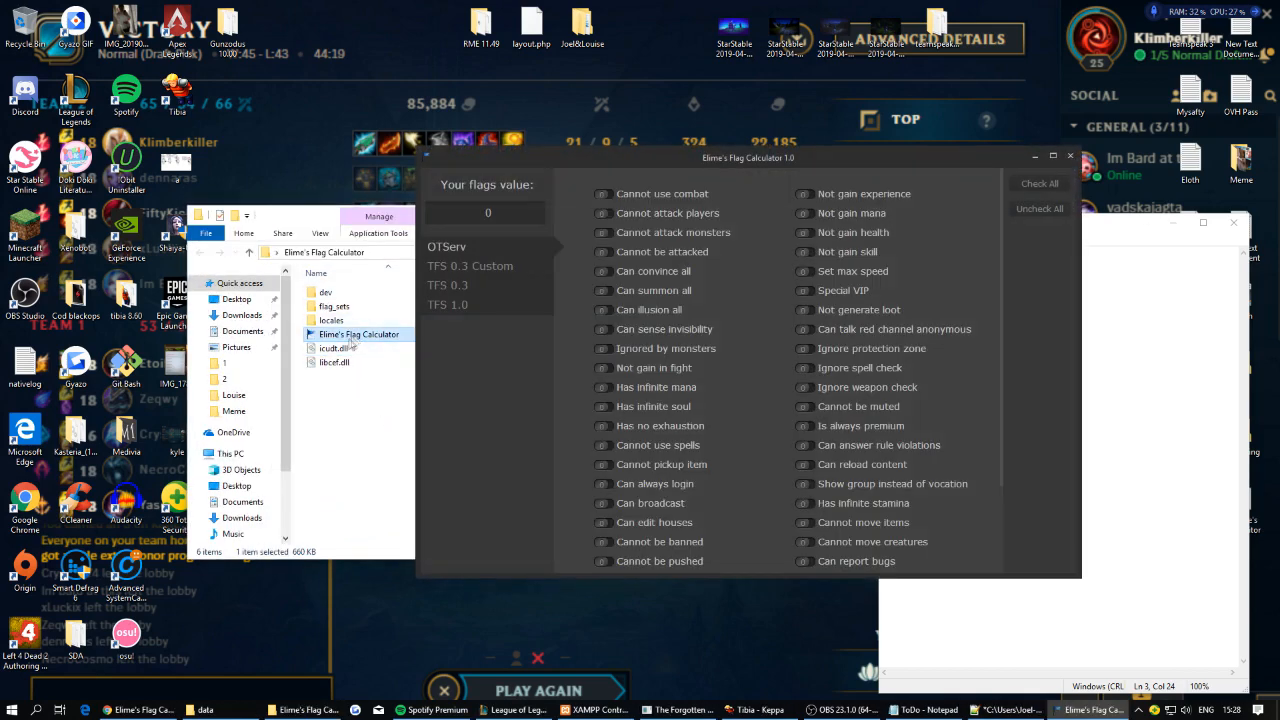
pyautogui.click(352, 343)
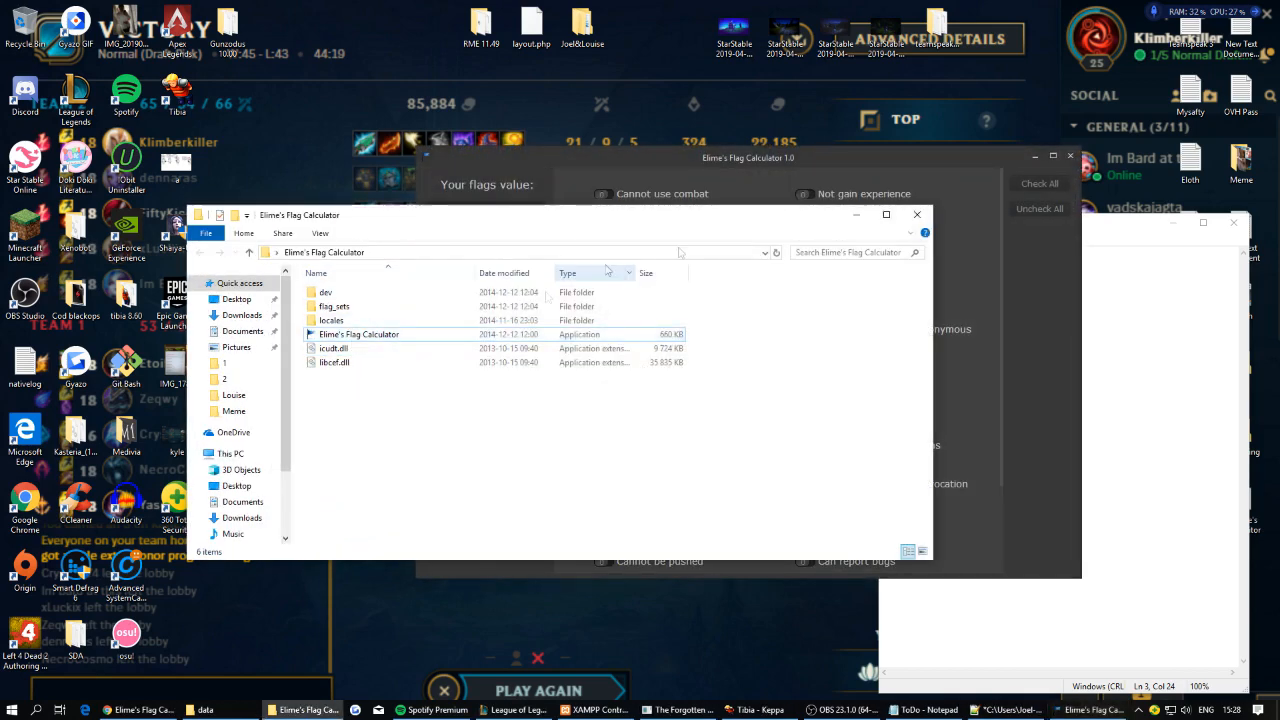
pyautogui.click(915, 216)
pyautogui.moveTo(760, 160); pyautogui.dragTo(624, 143)
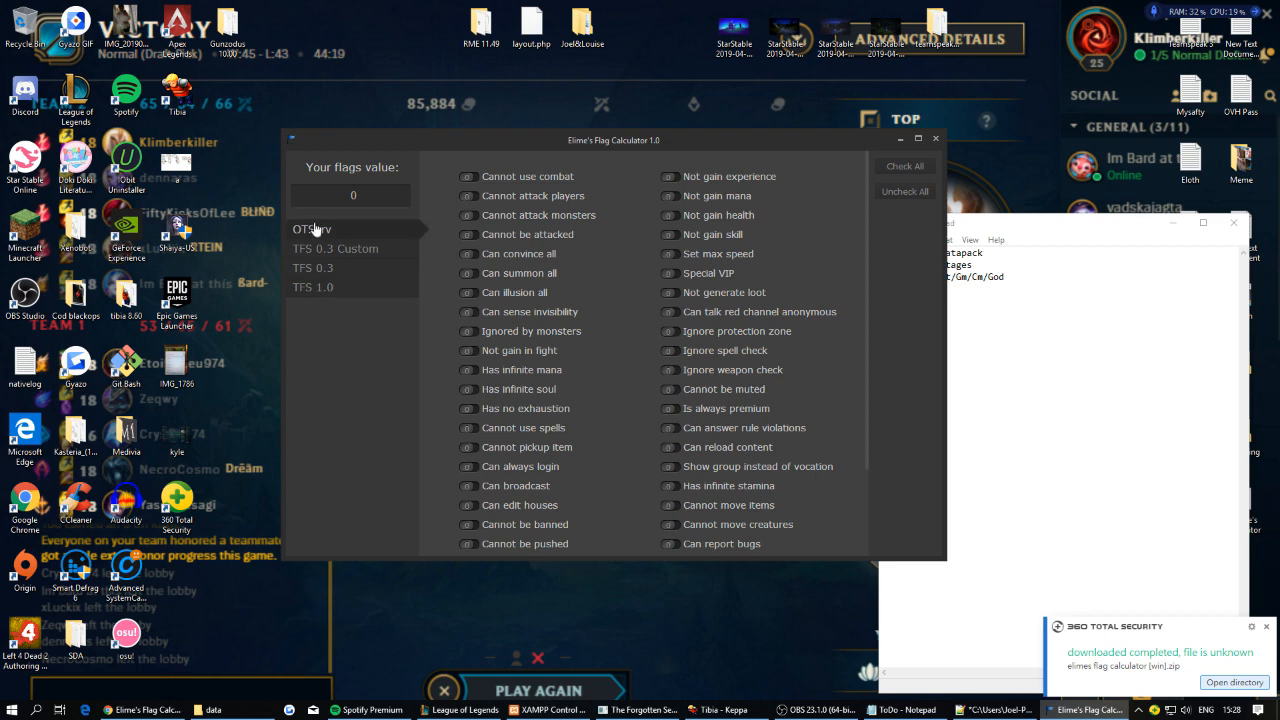
# Look through the TFS 0.3 Custom and TFS 0.3 flag sets and settle on TFS 1.0.
pyautogui.click(333, 249)
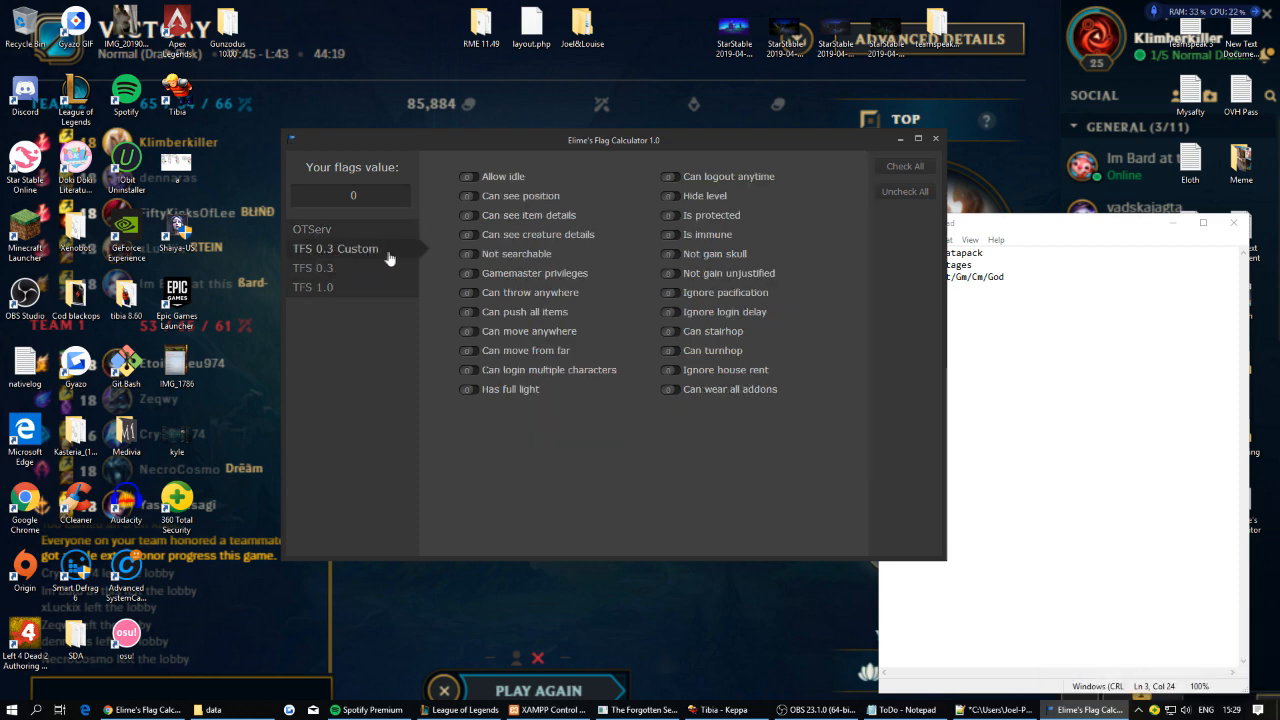
pyautogui.click(320, 268)
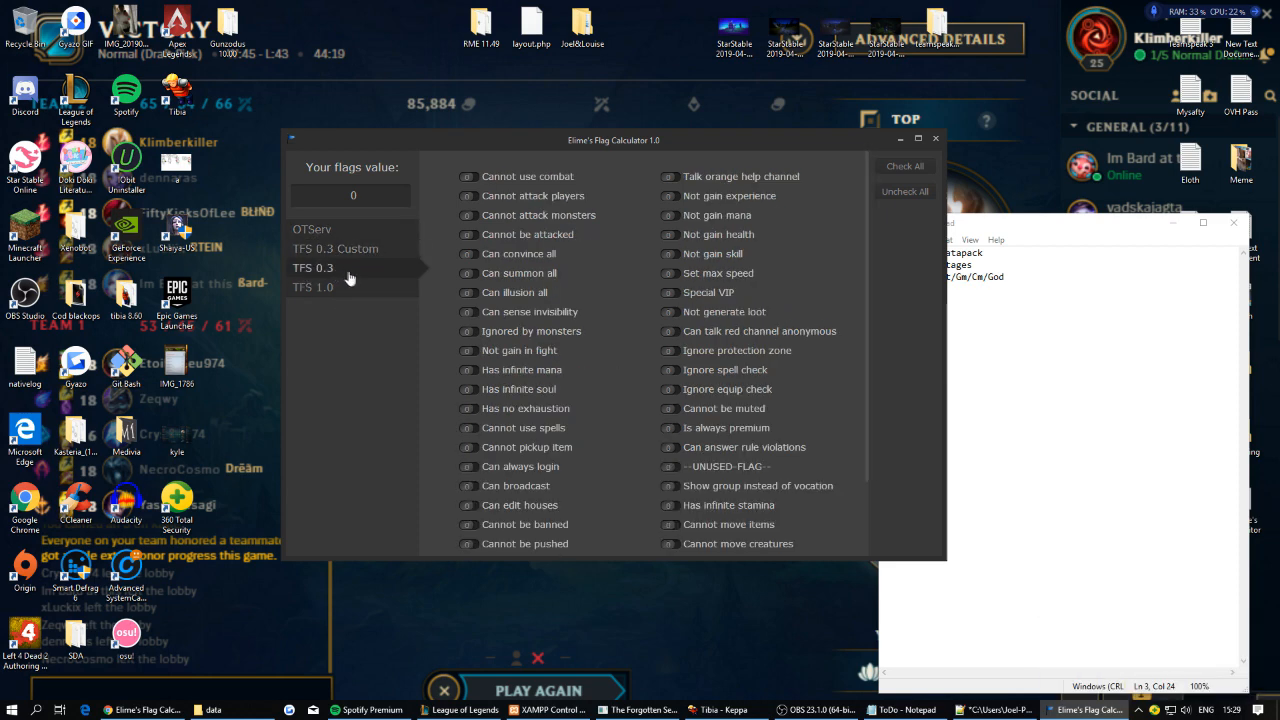
pyautogui.click(331, 293)
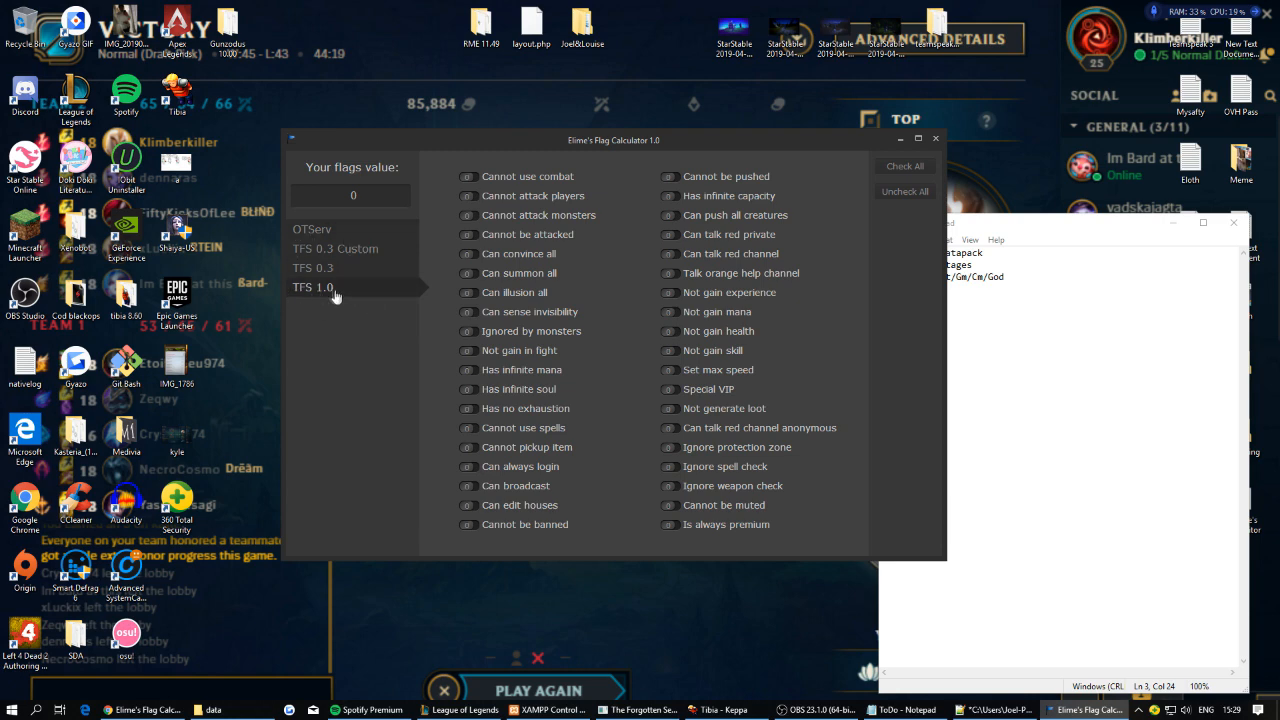
pyautogui.click(210, 709)
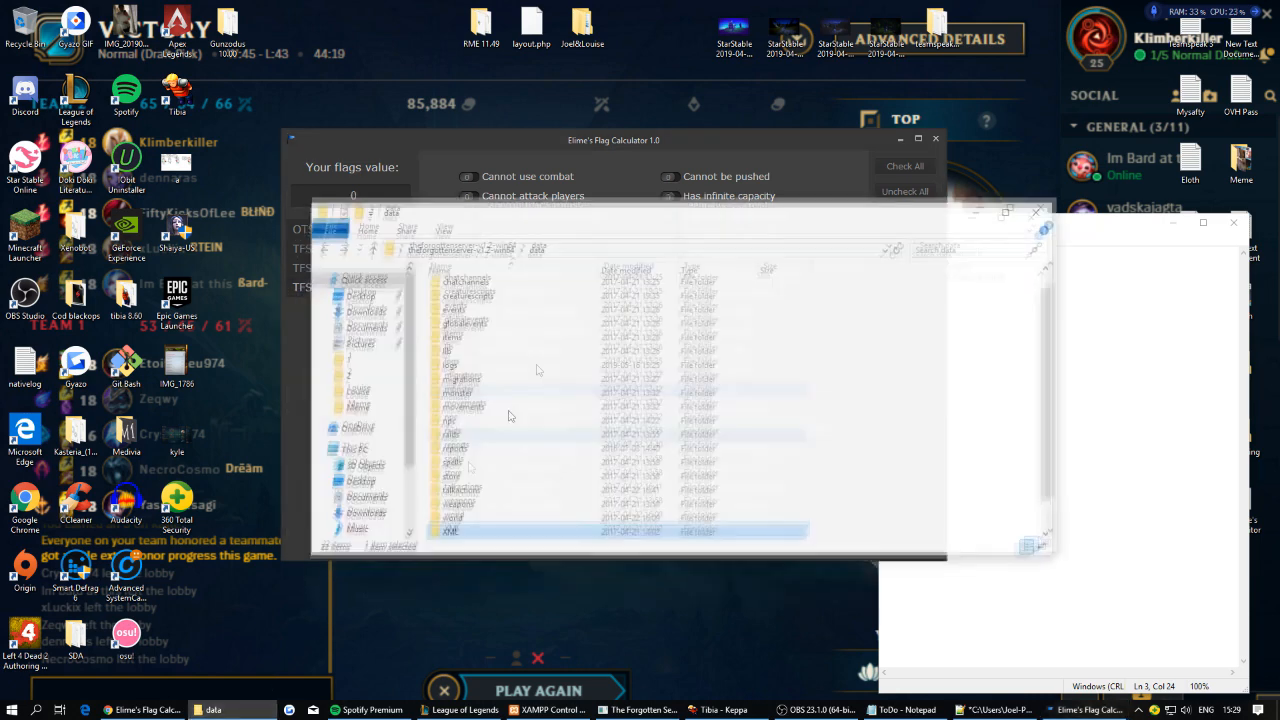
pyautogui.moveTo(537, 222); pyautogui.dragTo(660, 217)
pyautogui.click(1095, 212)
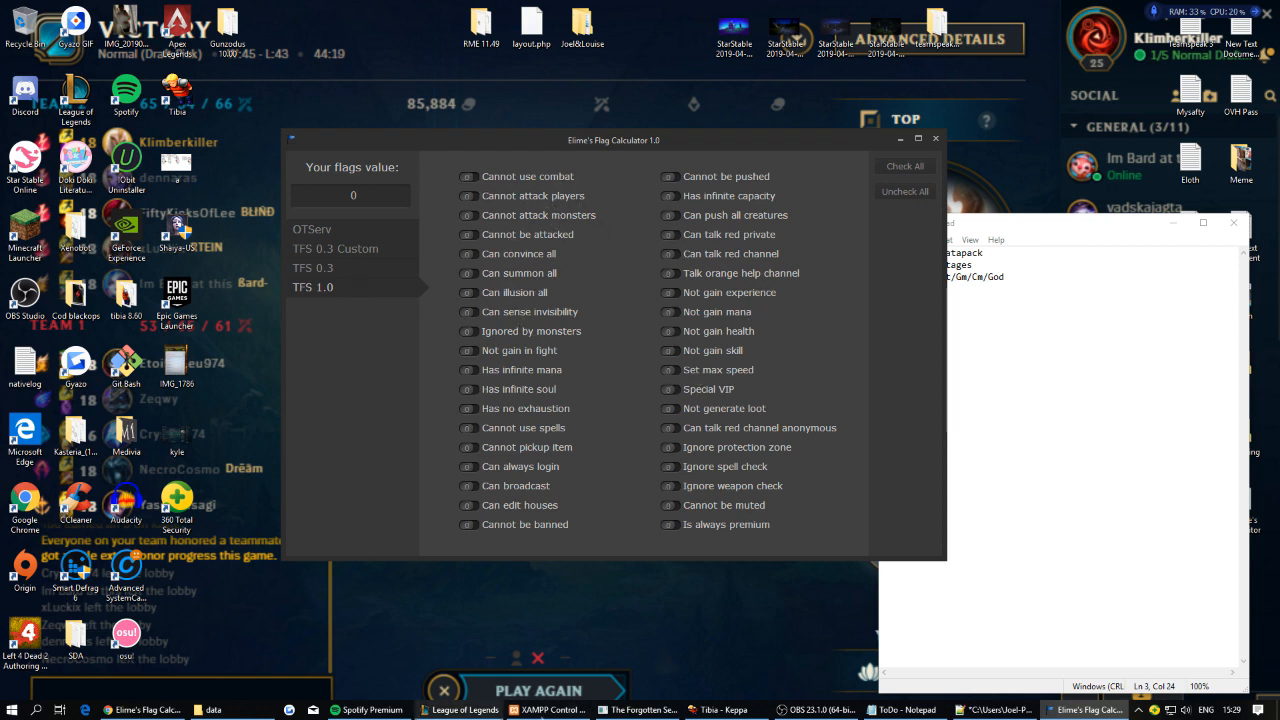
pyautogui.click(720, 709)
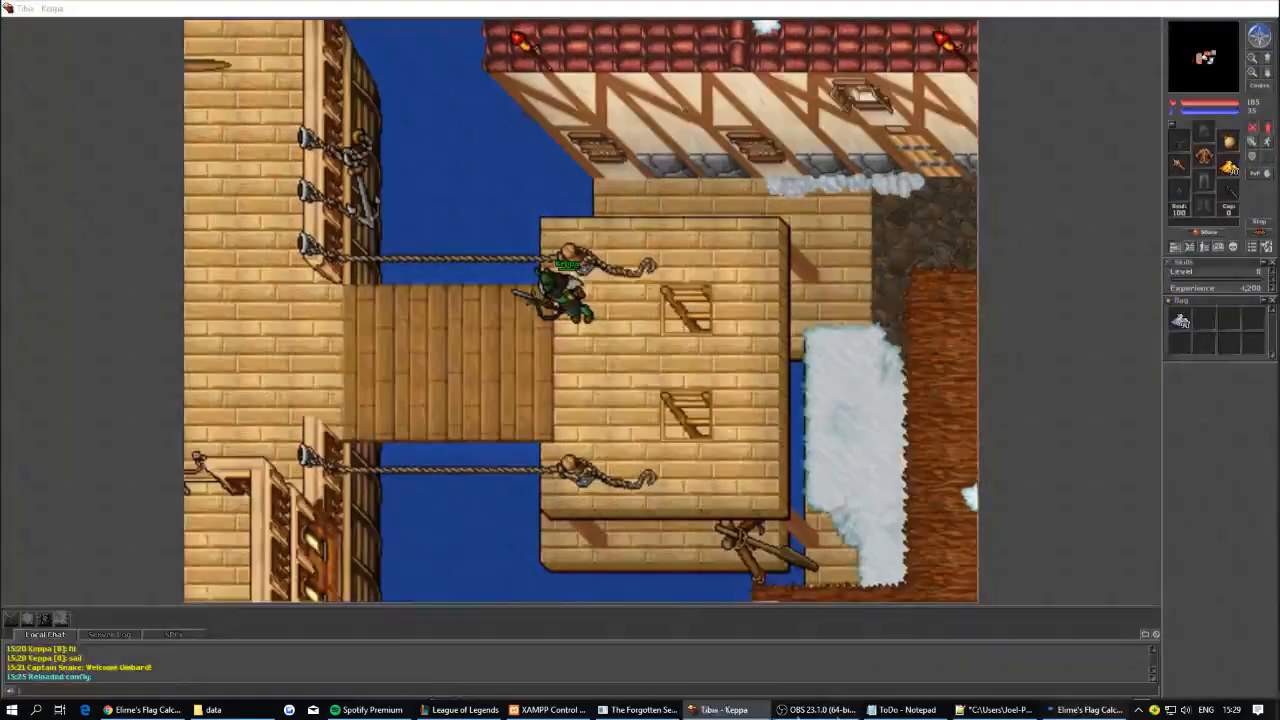
pyautogui.click(720, 709)
# Bring groups.xml back up in Notepad++ over the flag calculator and go to the tutor group's line.
pyautogui.click(995, 709)
pyautogui.moveTo(521, 101); pyautogui.dragTo(575, 119)
pyautogui.click(560, 212)
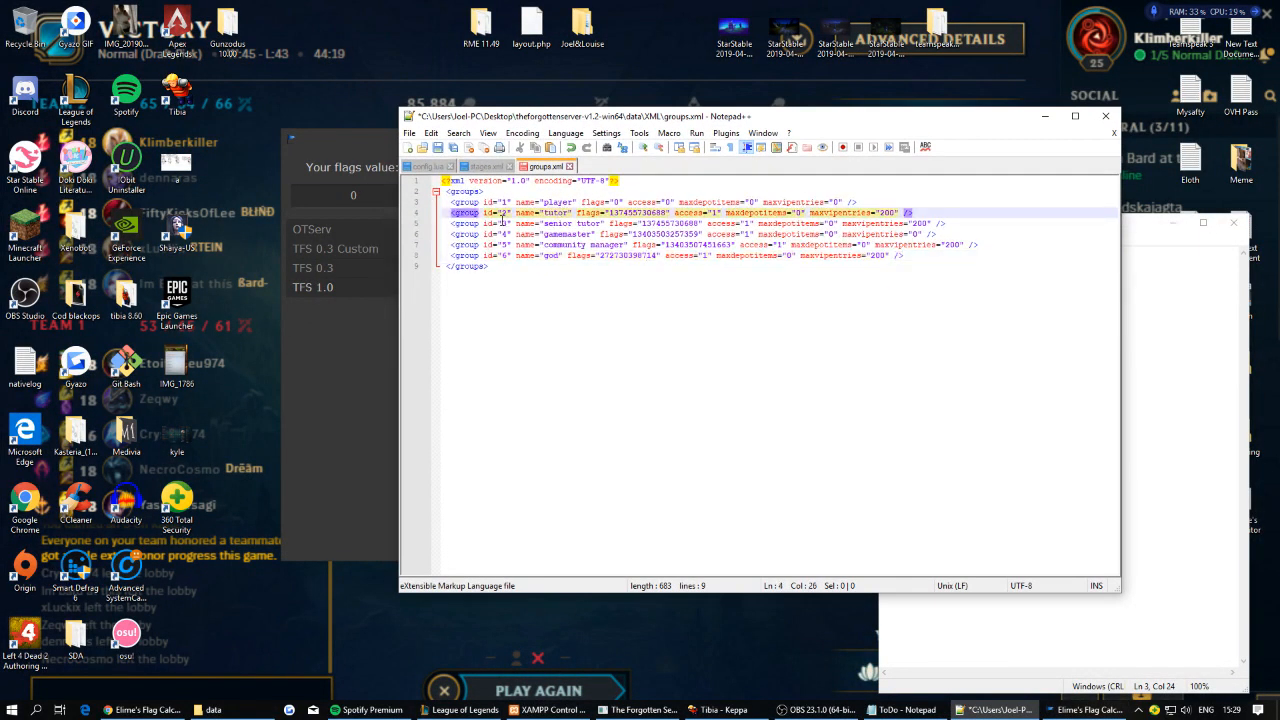
# Set the group_id of the game character's row to 2 in the players table in phpMyAdmin, with the character logged out of Tibia.
pyautogui.click(720, 709)
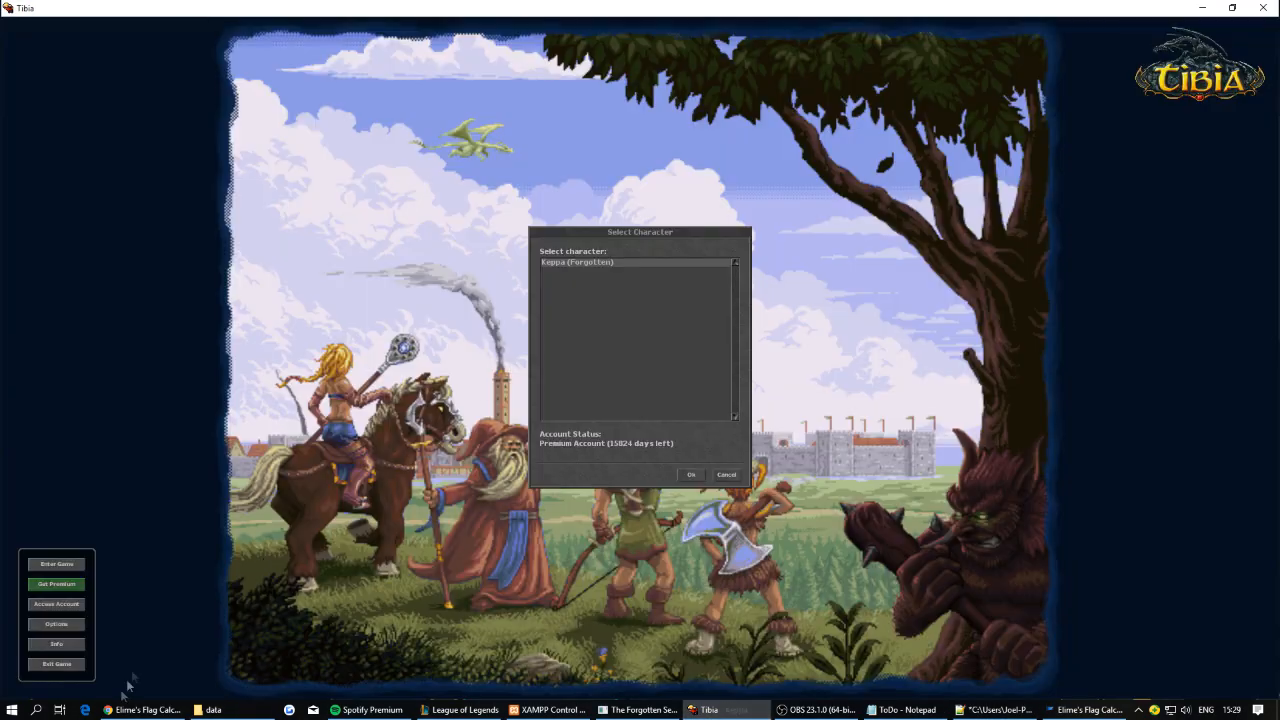
pyautogui.click(143, 709)
pyautogui.click(400, 11)
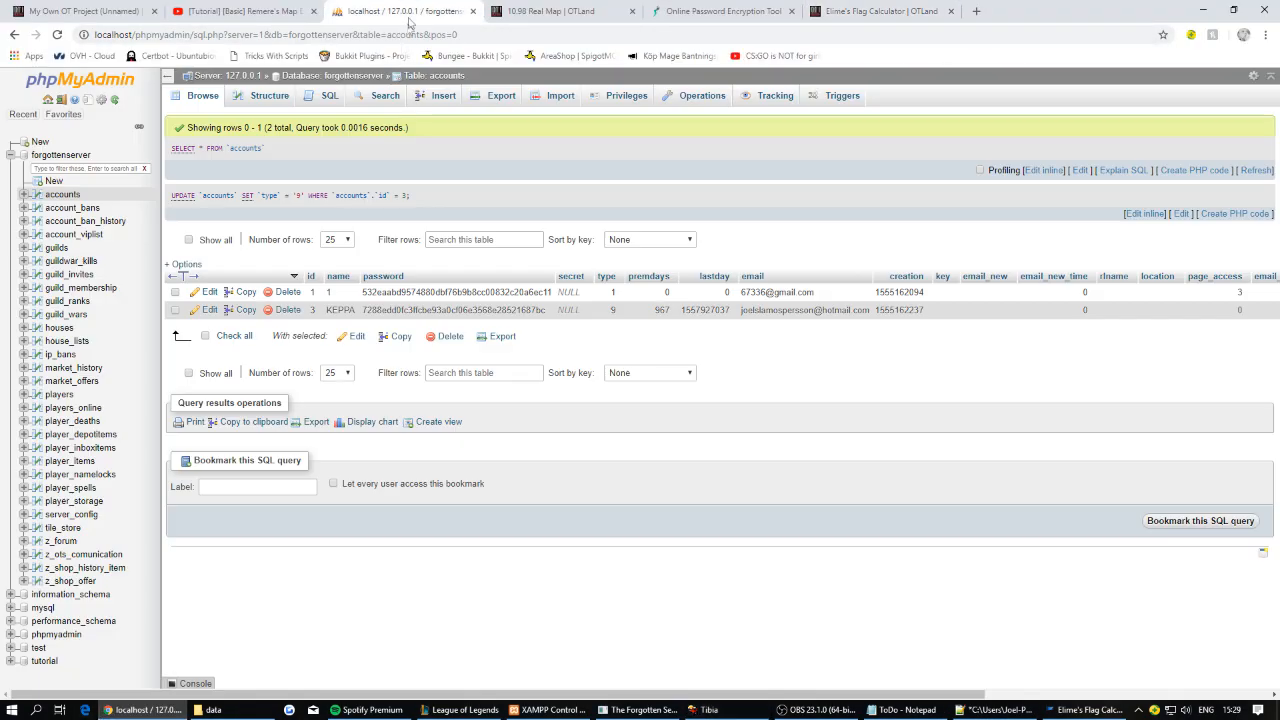
pyautogui.click(59, 394)
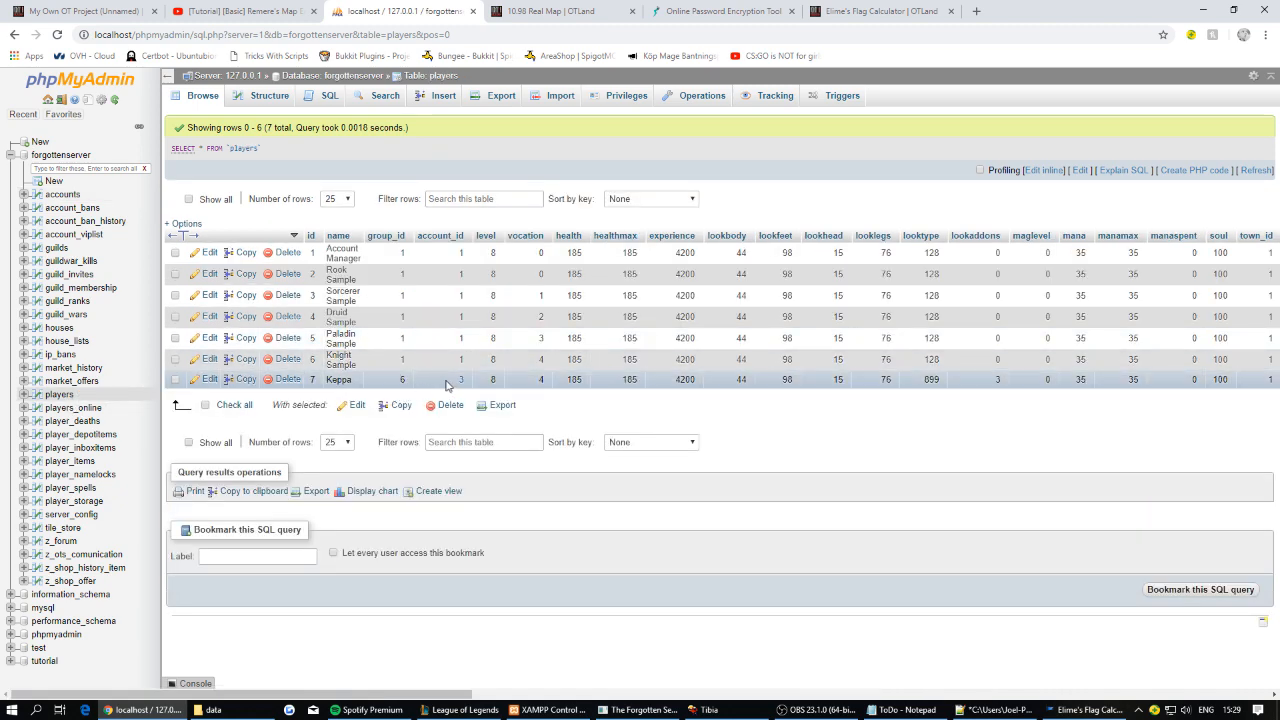
pyautogui.doubleClick(402, 382)
pyautogui.write('2')
pyautogui.press('Return')
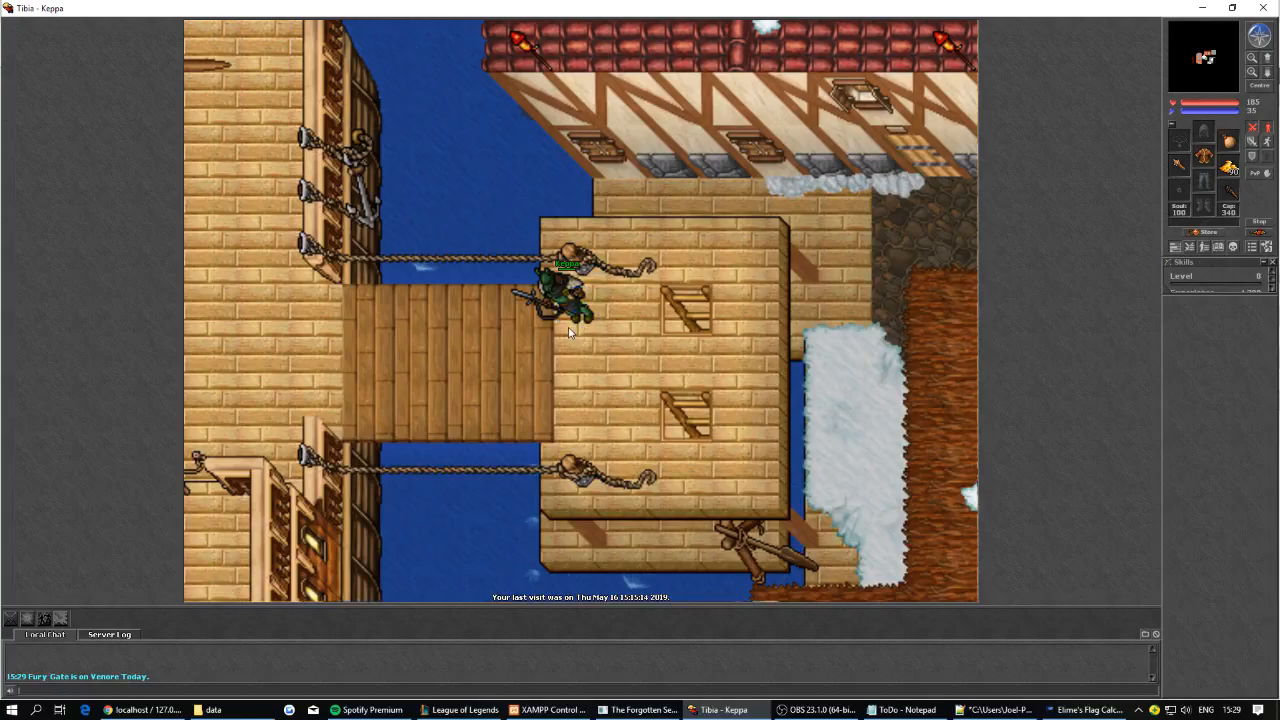
# Look at the own character in Tibia to check its staff group, and walk onto the ship's gangway.
pyautogui.keyDown('shift'); pyautogui.click(568, 325); pyautogui.keyUp('shift')
pyautogui.press('Down')
pyautogui.press('Down')
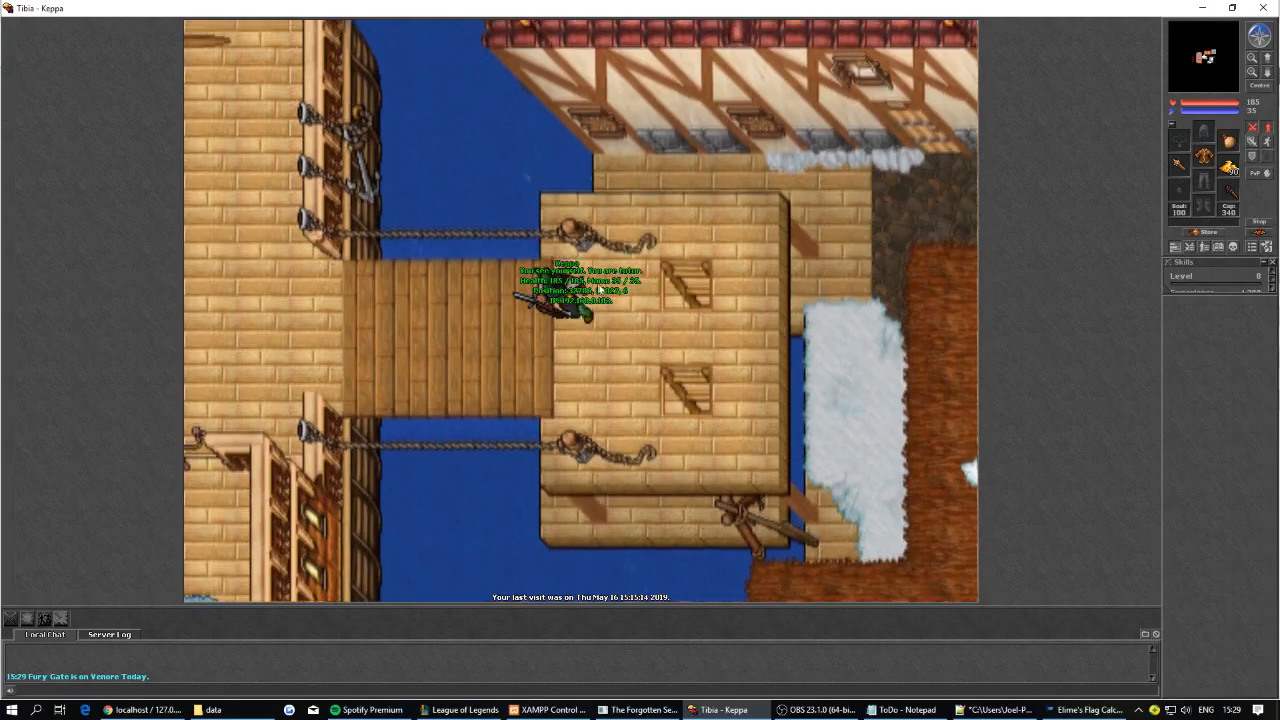
pyautogui.press('Left')
pyautogui.press('Left')
pyautogui.press('Left')
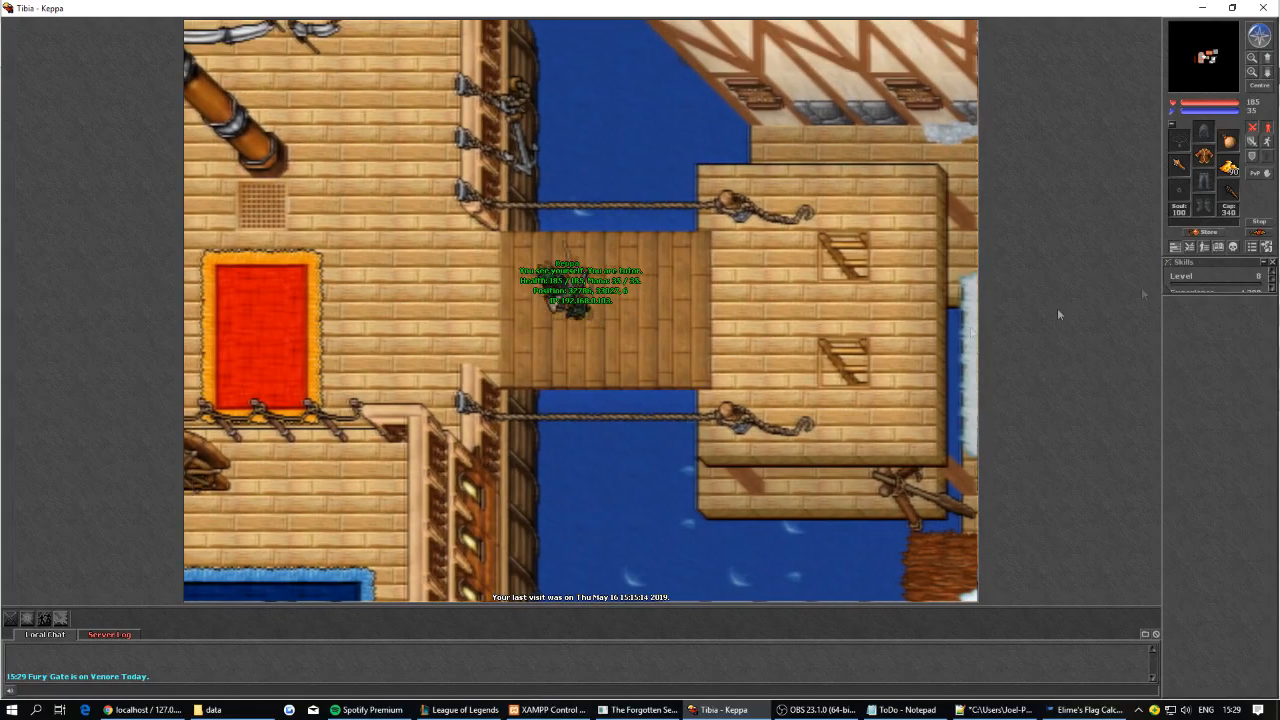
# Enlarge the Skills window to include the Experience row while moving along the gangway.
pyautogui.press('Right')
pyautogui.moveTo(1221, 294)
pyautogui.mouseDown()
pyautogui.moveTo(1221, 487)
pyautogui.moveTo(1221, 294)
pyautogui.mouseUp()
pyautogui.press('Up')
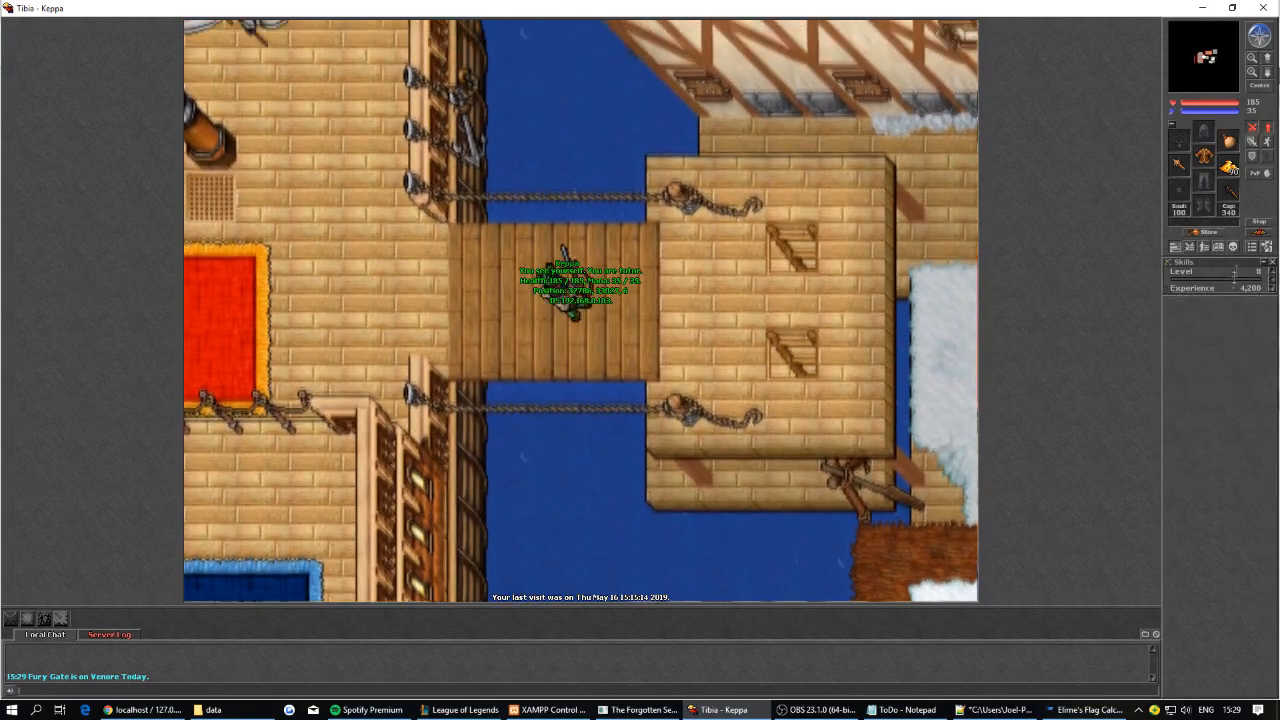
pyautogui.press('Right')
pyautogui.rightClick(1229, 141)
pyautogui.press('Left')
pyautogui.rightClick(1229, 141)
pyautogui.press('Tab')
pyautogui.press('Tab')
pyautogui.press('Tab')
pyautogui.press('Tab')
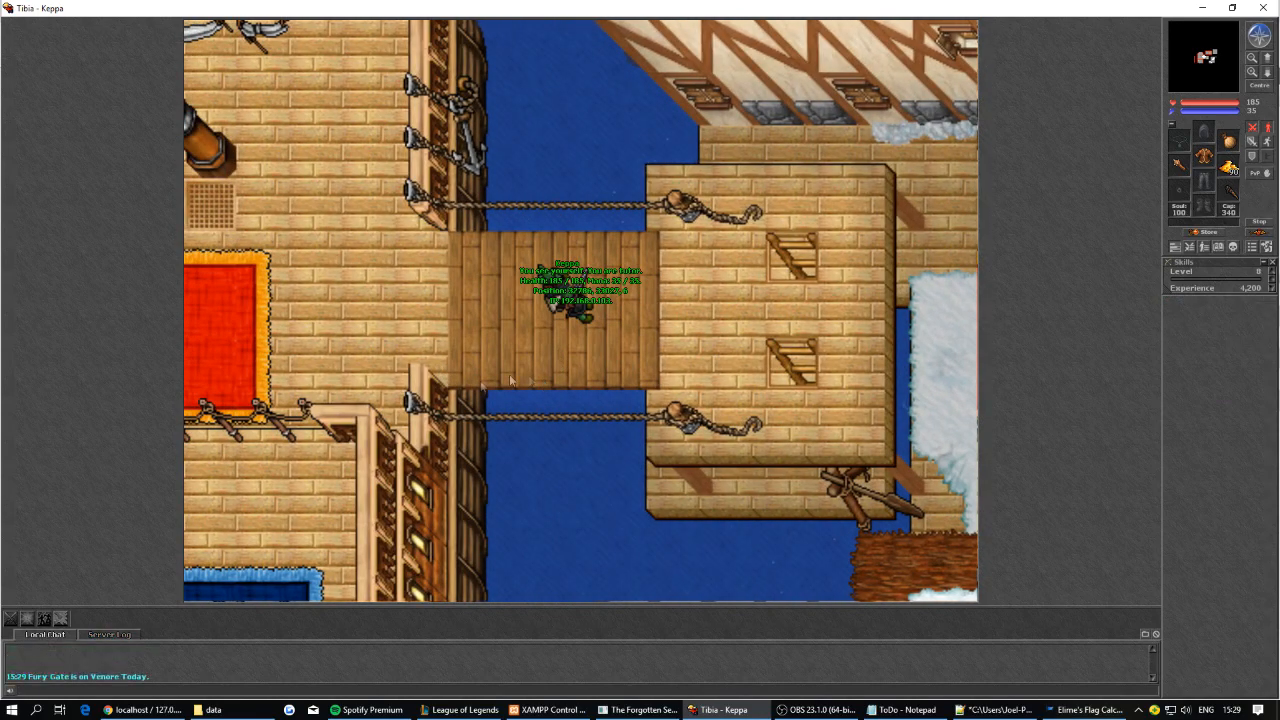
# Check the tutor line of groups.xml in Notepad++, then switch to Elime's Flag Calculator and enable Cannot use combat.
pyautogui.click(990, 709)
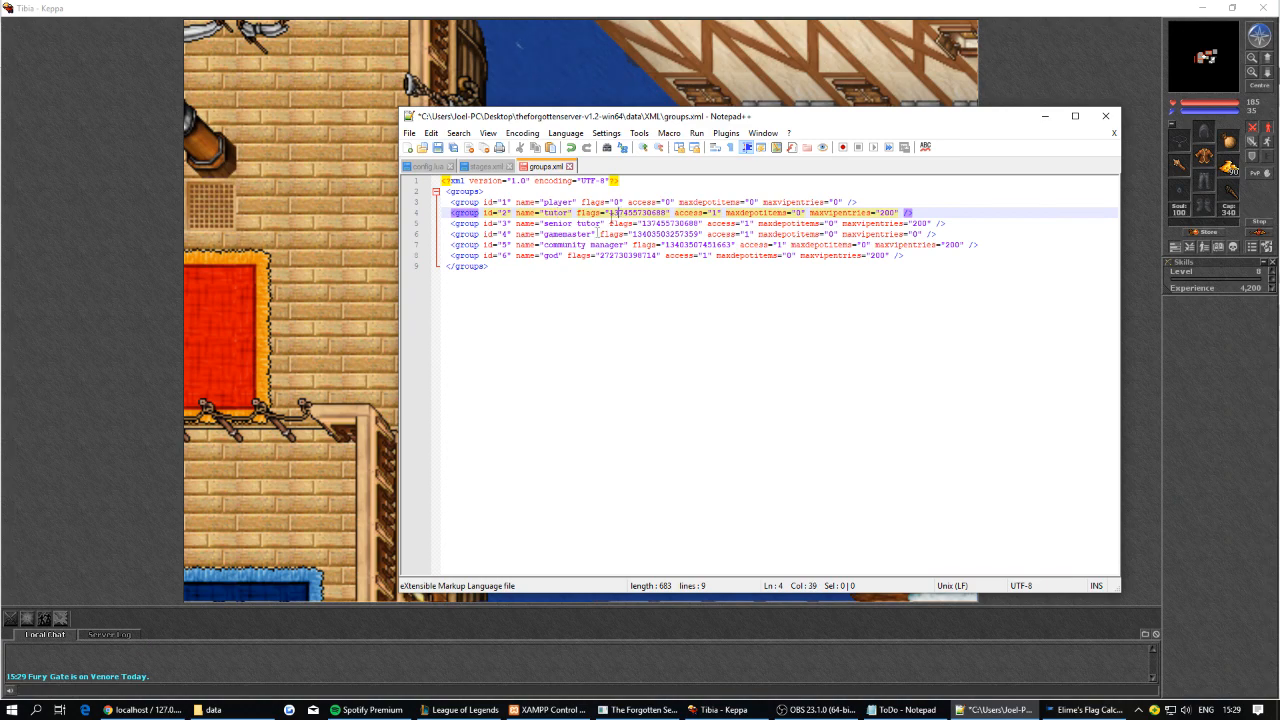
pyautogui.click(808, 684)
pyautogui.click(1085, 709)
pyautogui.moveTo(484, 135); pyautogui.dragTo(444, 140)
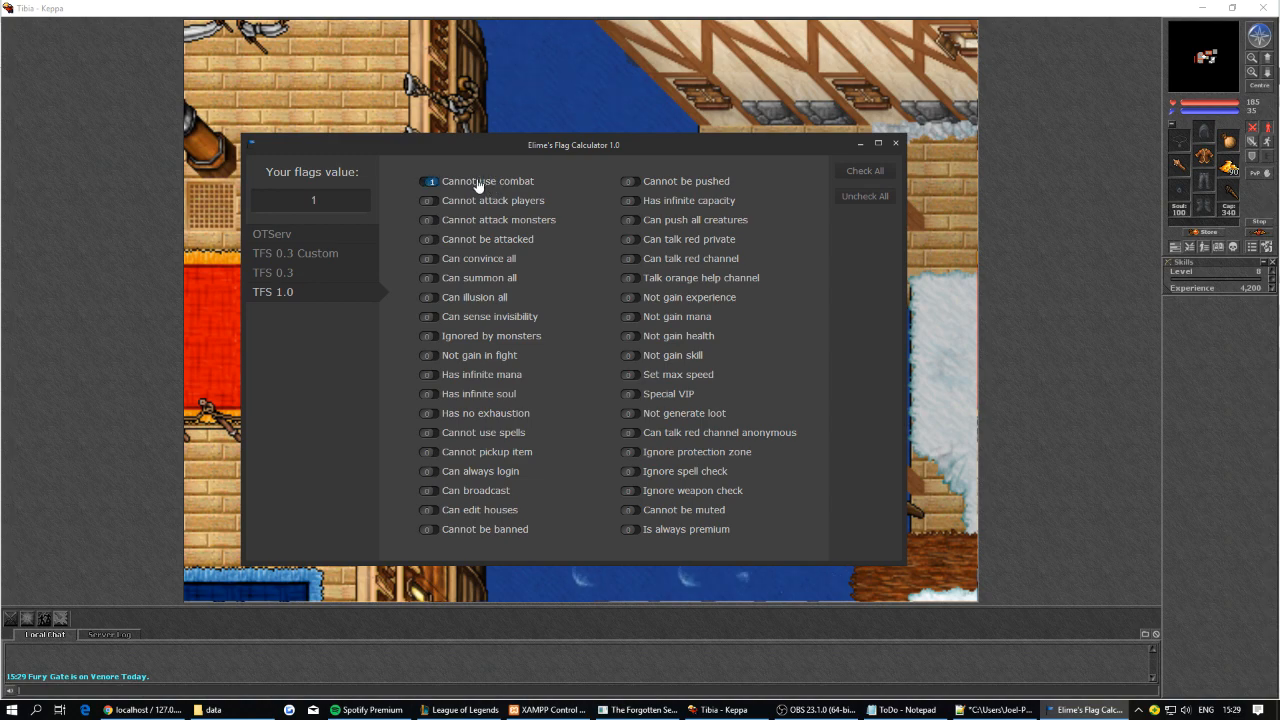
# Enable Cannot attack players and Cannot attack monsters in the flag calculator, keeping its window clear of the game character.
pyautogui.click(519, 131)
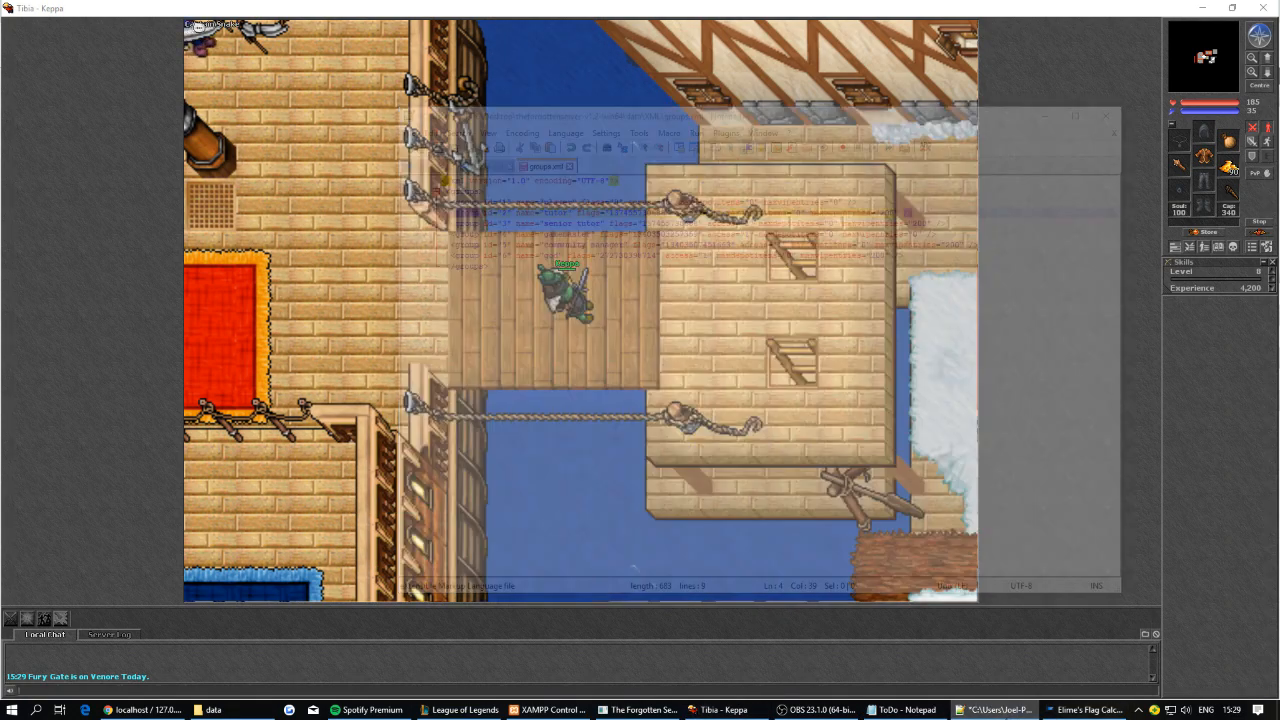
pyautogui.click(1085, 709)
pyautogui.click(436, 202)
pyautogui.moveTo(536, 146); pyautogui.dragTo(871, 161)
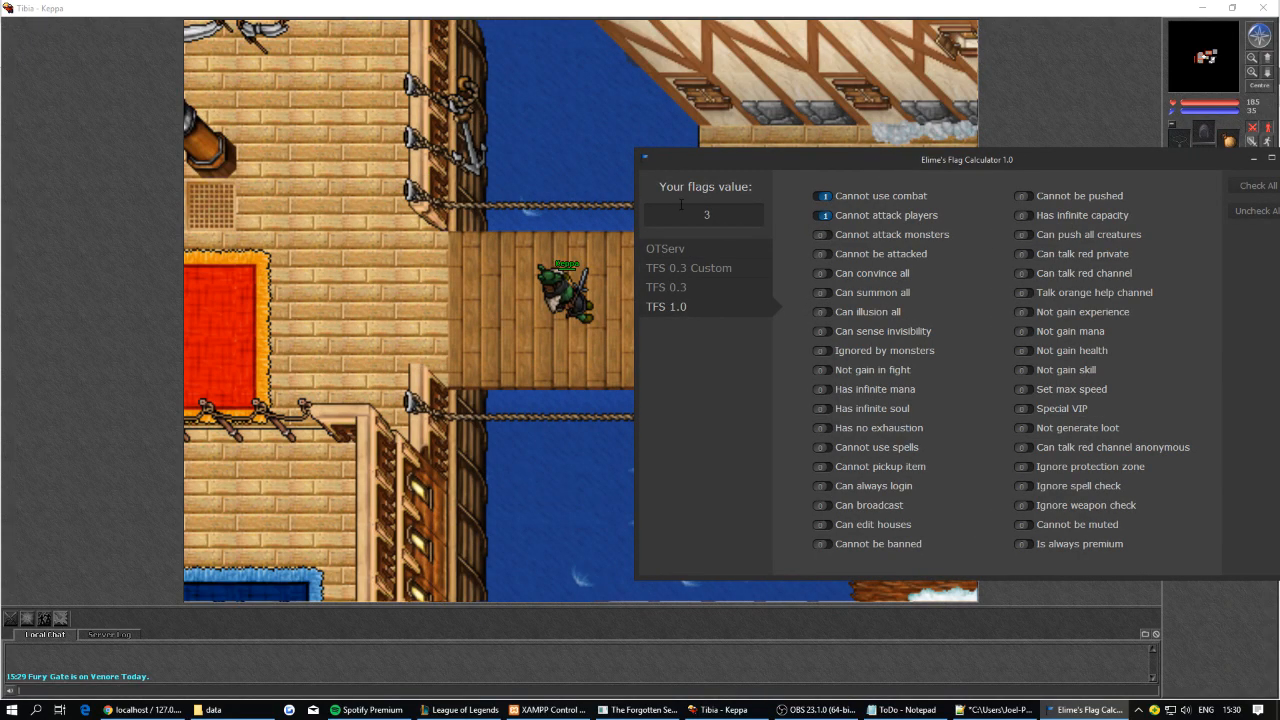
pyautogui.moveTo(681, 159)
pyautogui.mouseDown()
pyautogui.moveTo(515, 156)
pyautogui.moveTo(659, 147)
pyautogui.mouseUp()
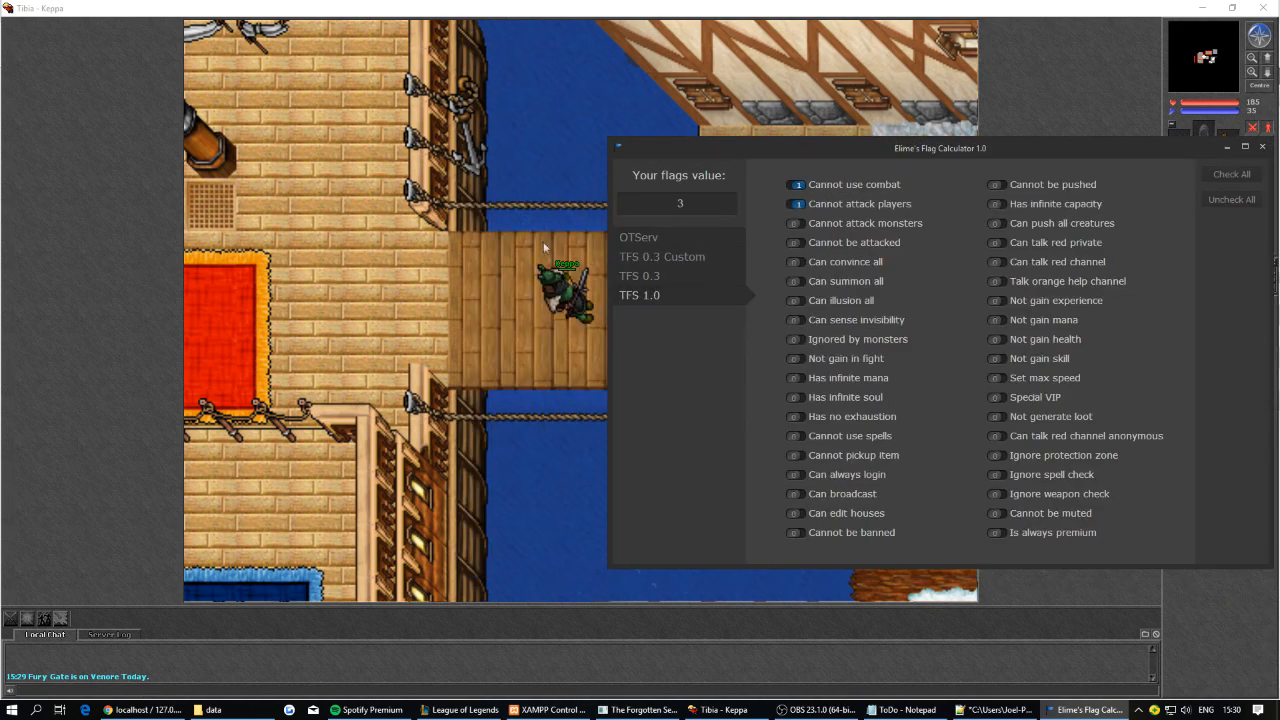
pyautogui.moveTo(815, 150)
pyautogui.mouseDown()
pyautogui.moveTo(840, 148)
pyautogui.moveTo(686, 141)
pyautogui.moveTo(794, 141)
pyautogui.moveTo(701, 126)
pyautogui.moveTo(796, 138)
pyautogui.mouseUp()
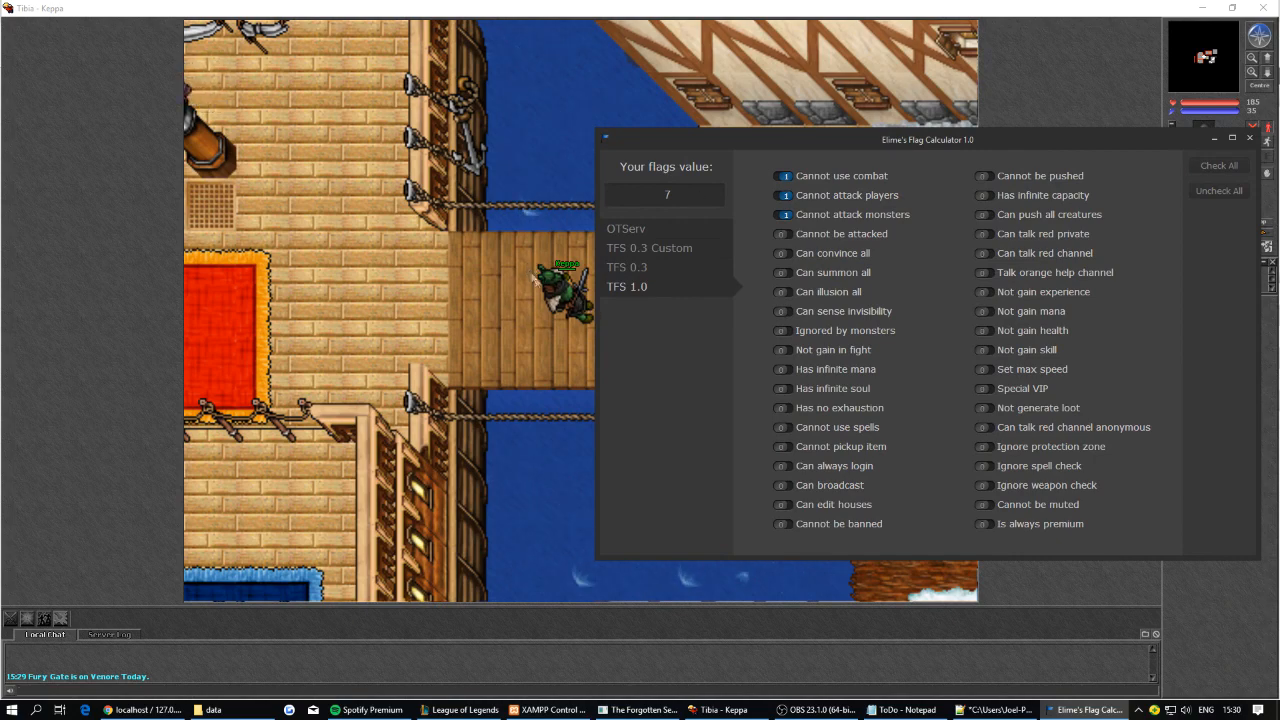
# Enable the Cannot be attacked, Can convince all, Can summon all, Can illusion all and Can sense invisibility flags.
pyautogui.moveTo(816, 135); pyautogui.dragTo(747, 123)
pyautogui.click(711, 217)
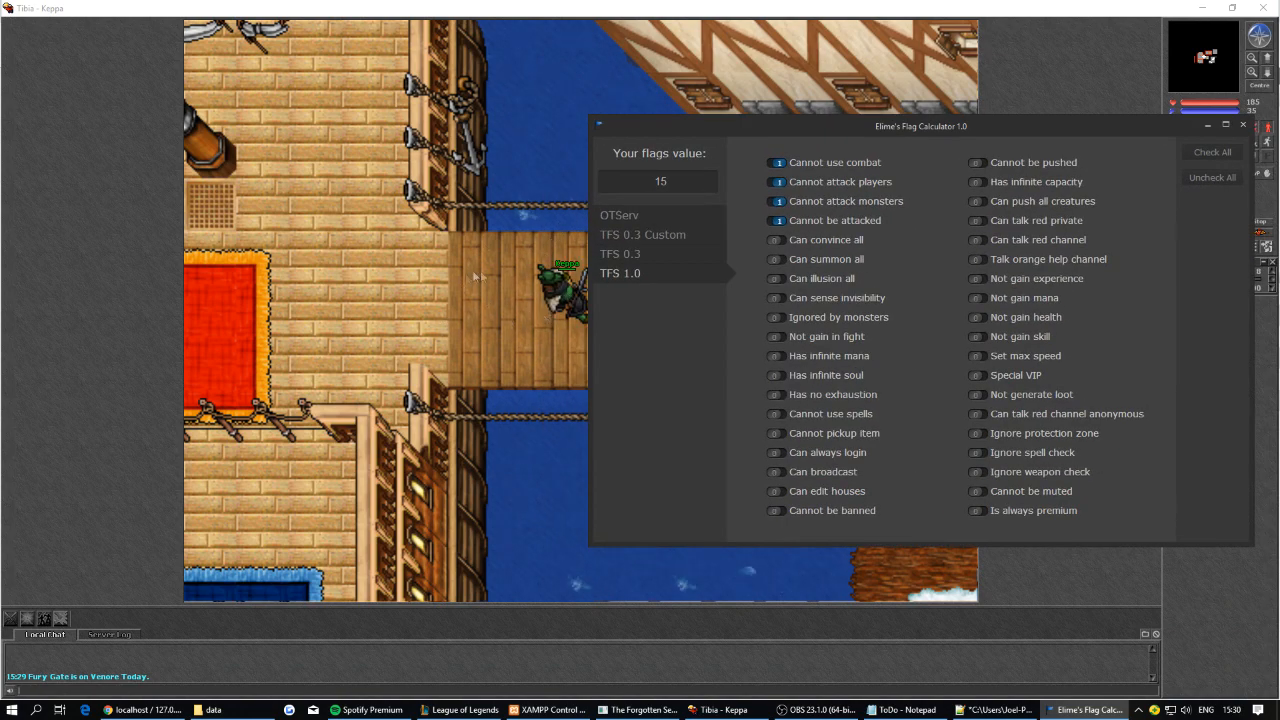
pyautogui.click(800, 244)
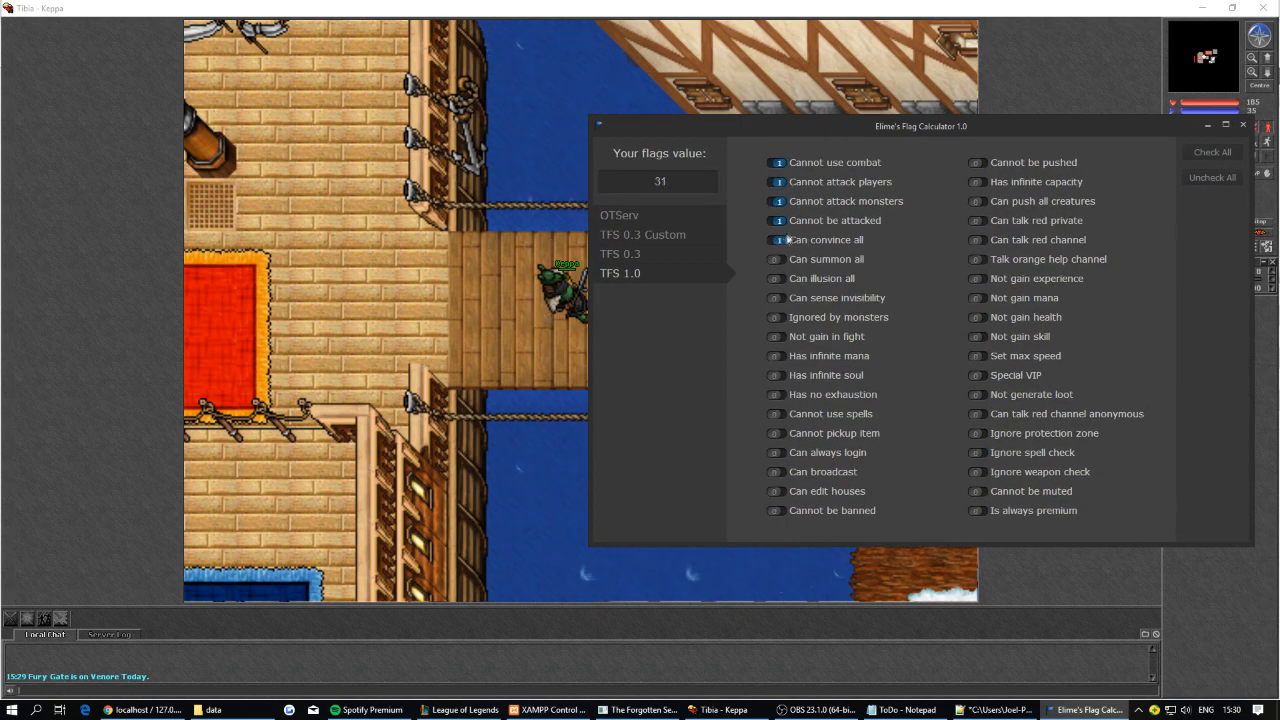
pyautogui.click(838, 262)
pyautogui.moveTo(732, 124); pyautogui.dragTo(726, 154)
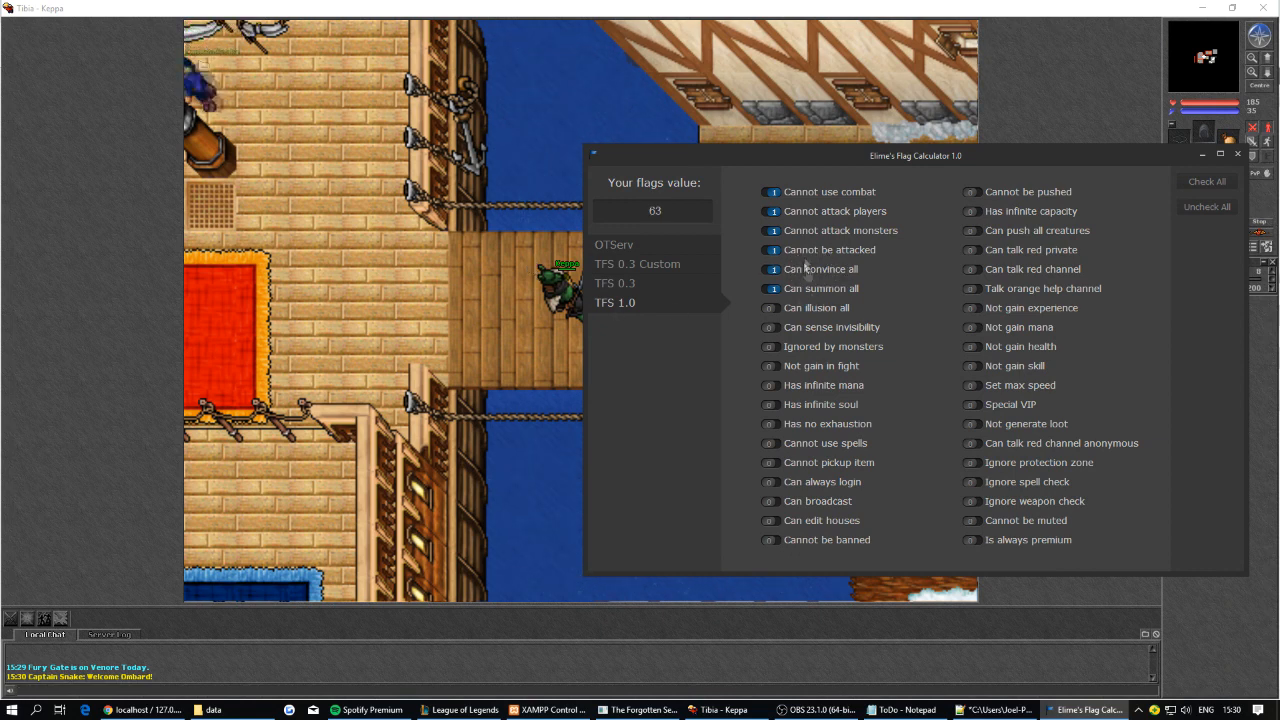
pyautogui.click(828, 334)
pyautogui.moveTo(825, 155); pyautogui.dragTo(872, 148)
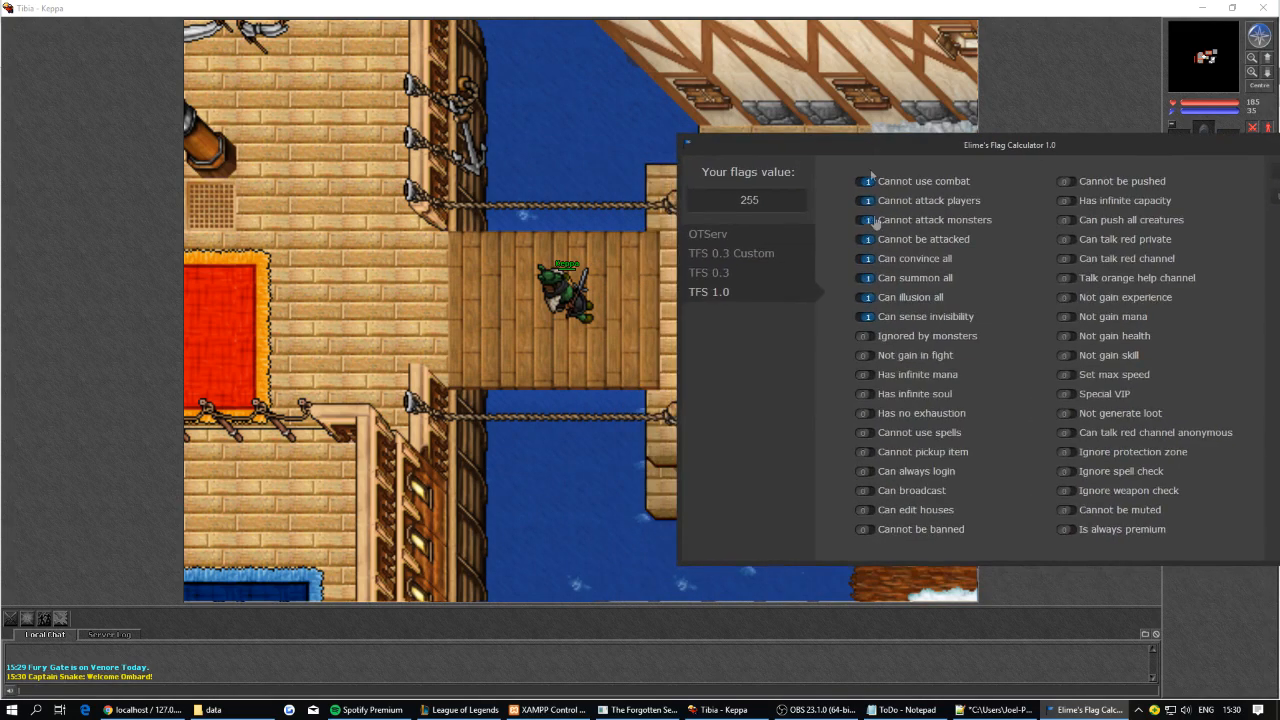
# Make the character invisible in Tibia with the /ghost command, walk along the gangway and look at the character.
pyautogui.click(365, 648)
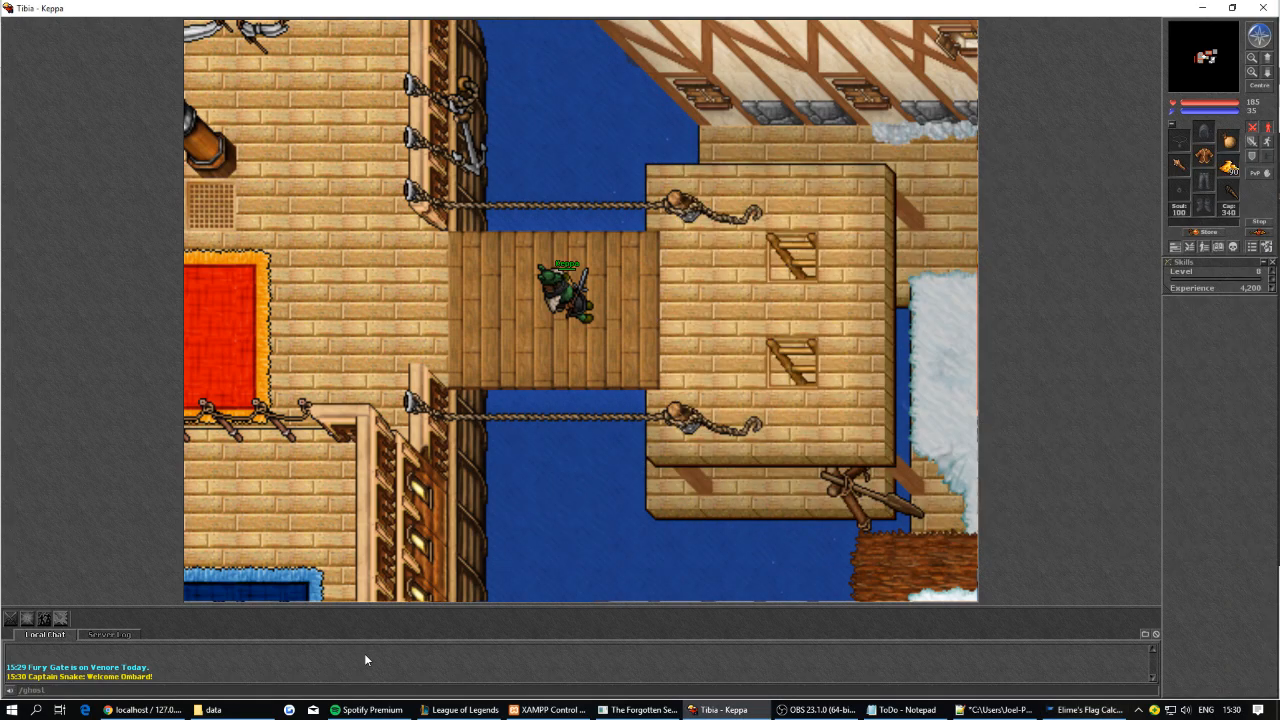
pyautogui.press('Return')
pyautogui.press('Left')
pyautogui.press('Left')
pyautogui.press('Right')
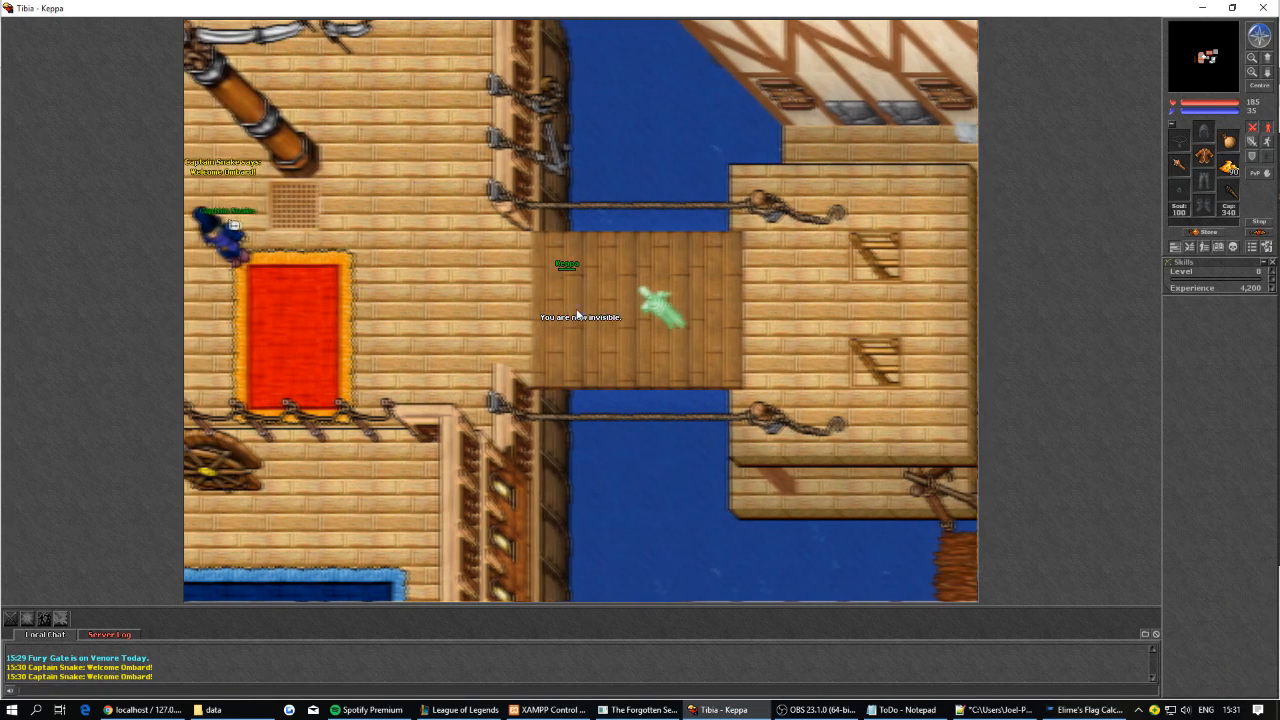
pyautogui.keyDown('shift'); pyautogui.click(578, 314); pyautogui.keyUp('shift')
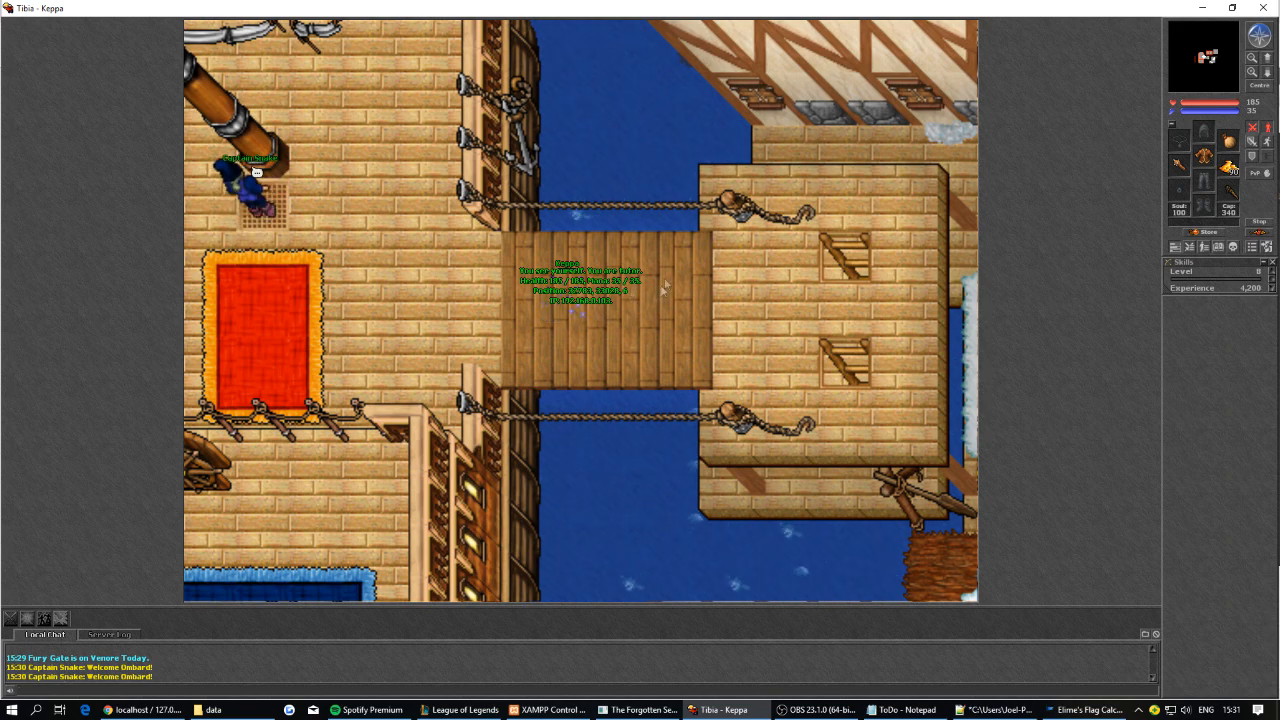
# Switch back to the flag calculator and enable Ignored by monsters, Not gain in fight and Has infinite mana.
pyautogui.click(1083, 709)
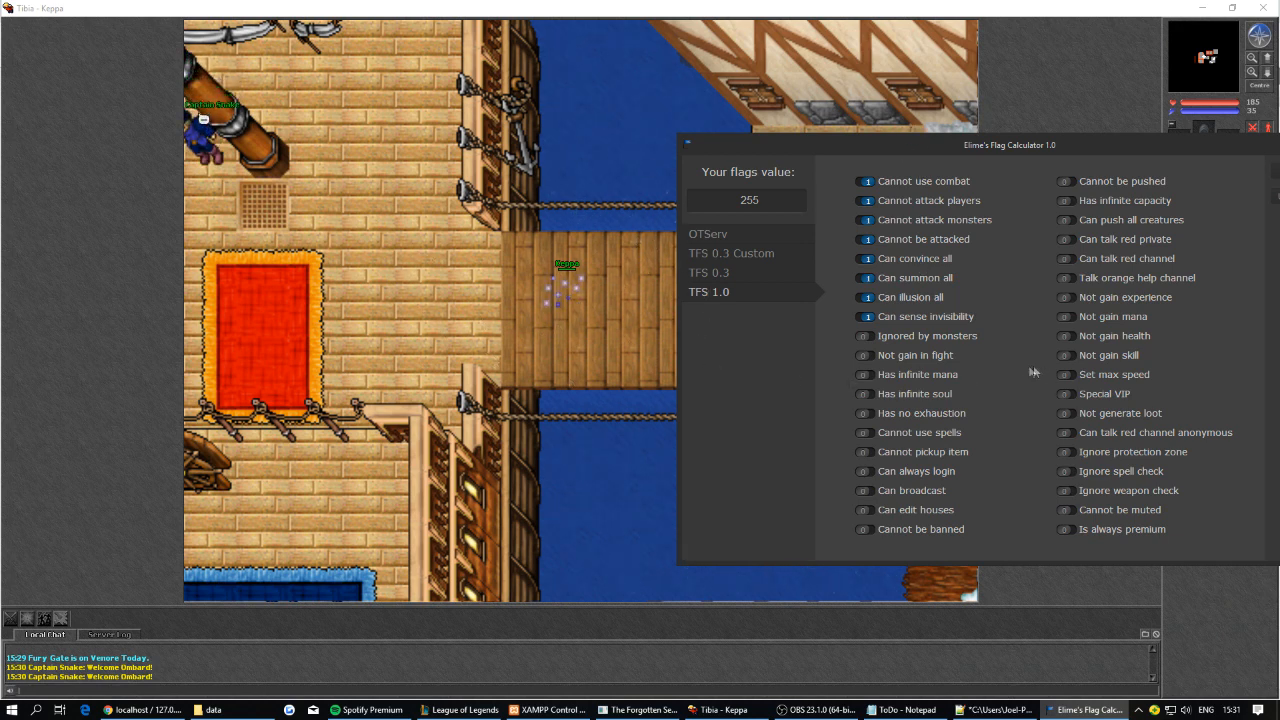
pyautogui.click(930, 340)
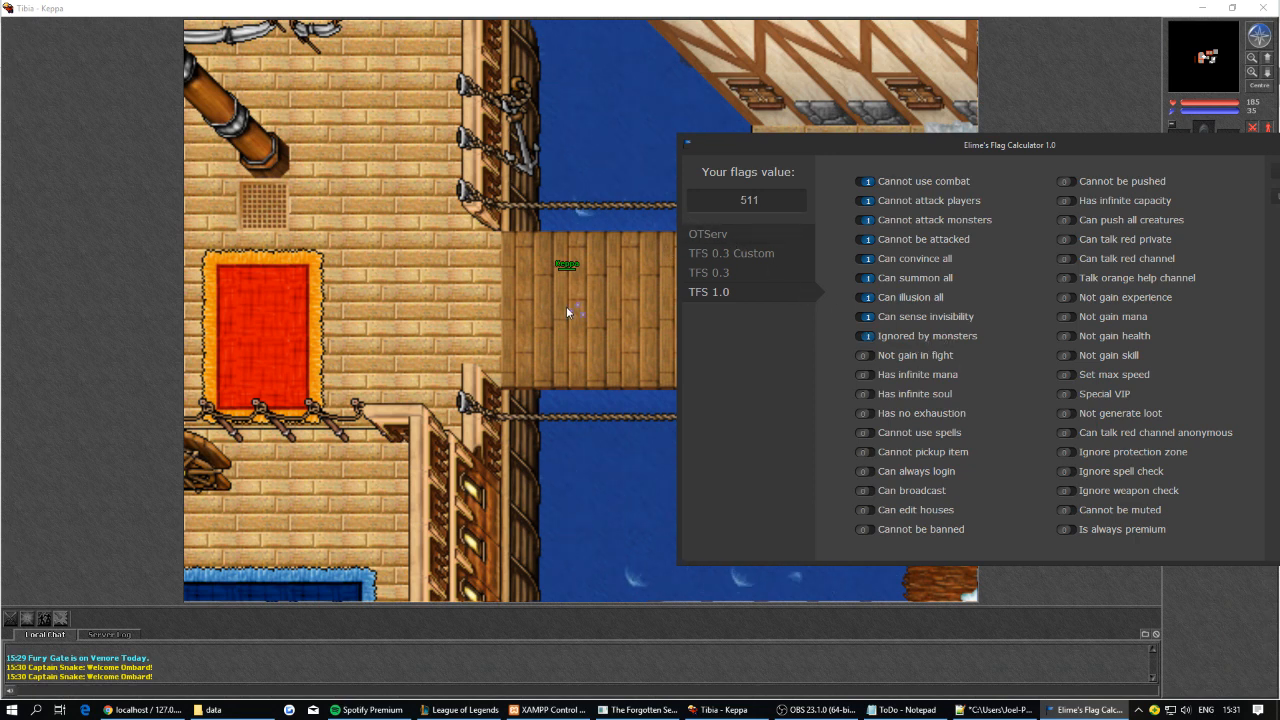
pyautogui.click(945, 360)
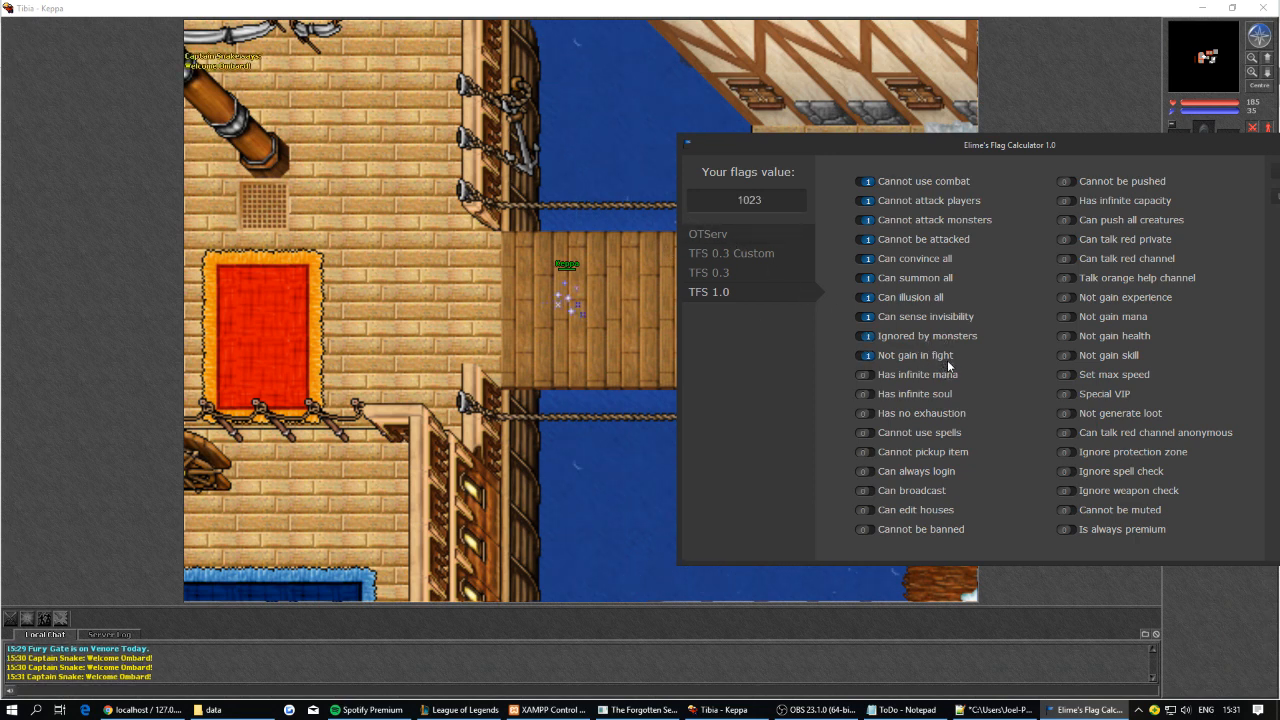
pyautogui.click(948, 374)
pyautogui.moveTo(1041, 137); pyautogui.dragTo(840, 194)
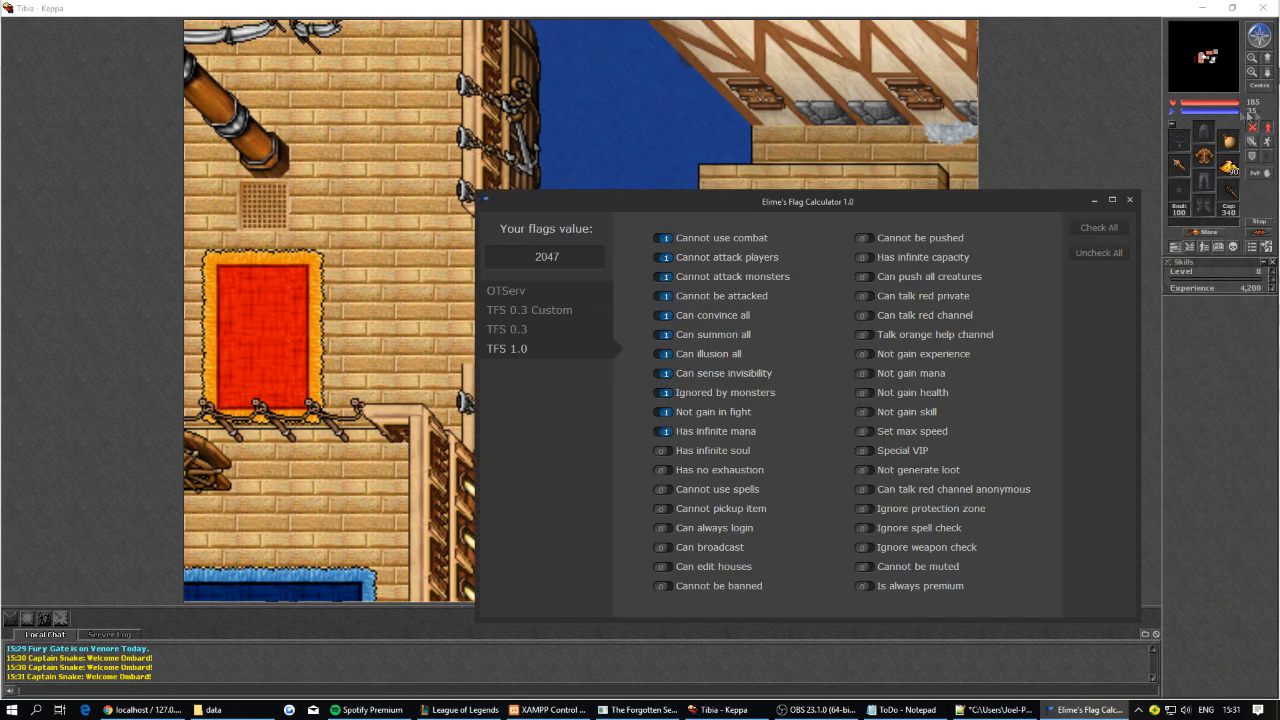
# Enable Has infinite soul and Has no exhaustion, moving the calculator clear of the character's stats in the game.
pyautogui.moveTo(803, 202); pyautogui.dragTo(925, 168)
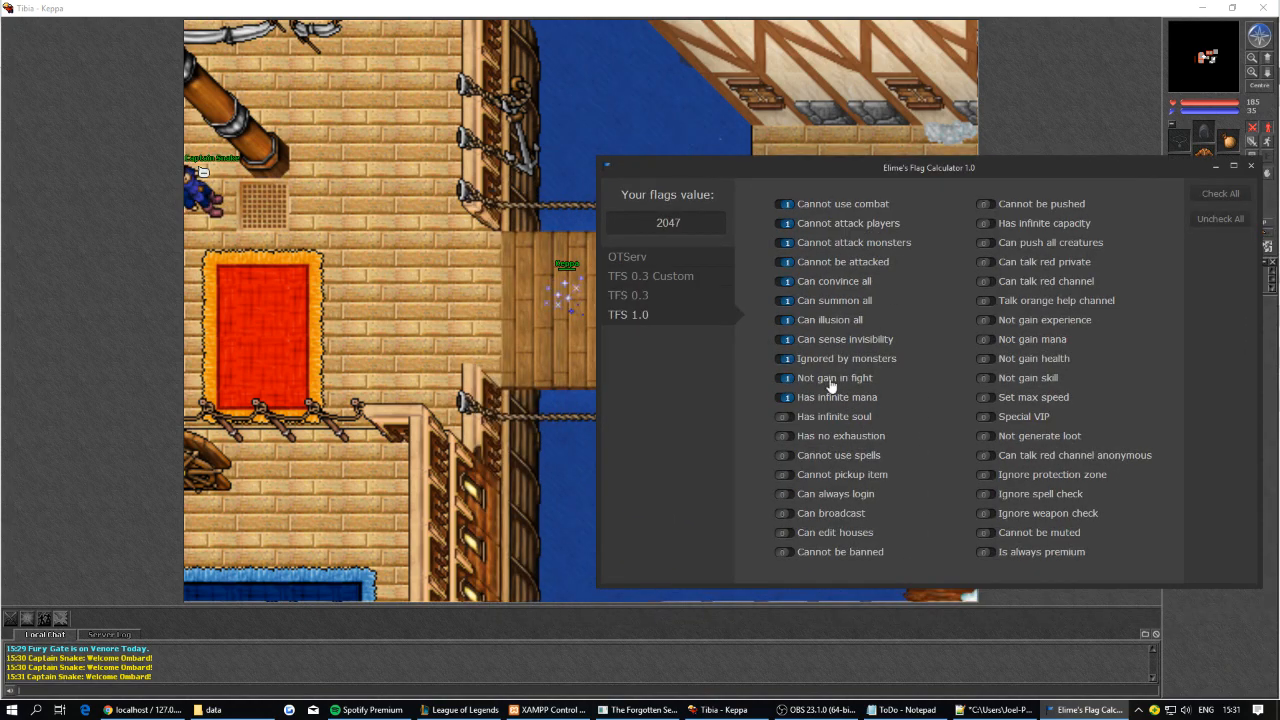
pyautogui.moveTo(1019, 162); pyautogui.dragTo(949, 173)
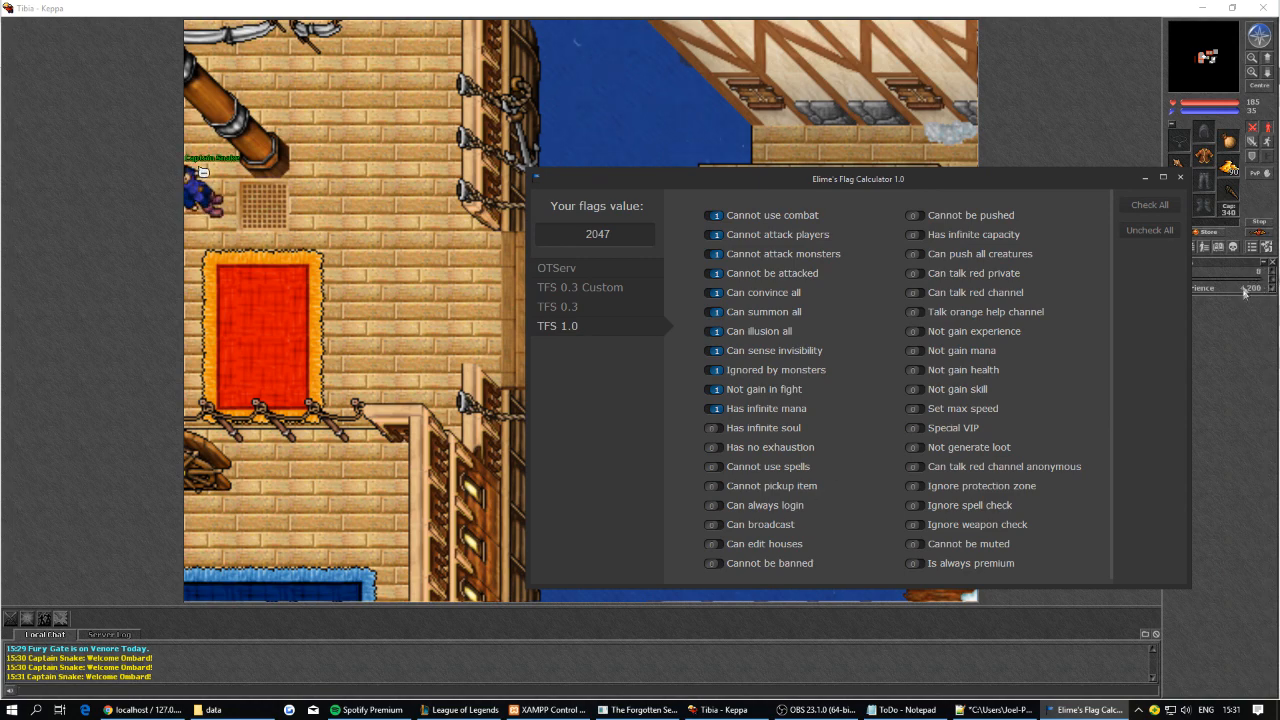
pyautogui.scroll(-1, 856, 478)
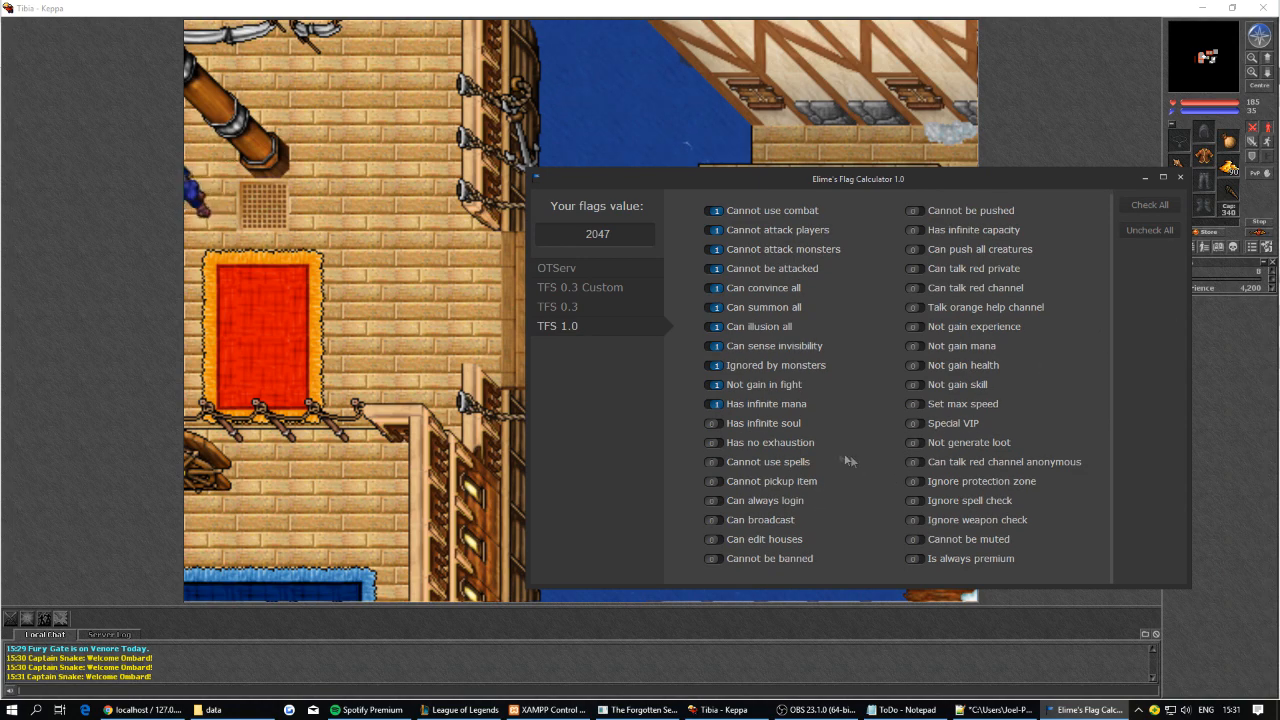
pyautogui.moveTo(894, 181); pyautogui.dragTo(861, 180)
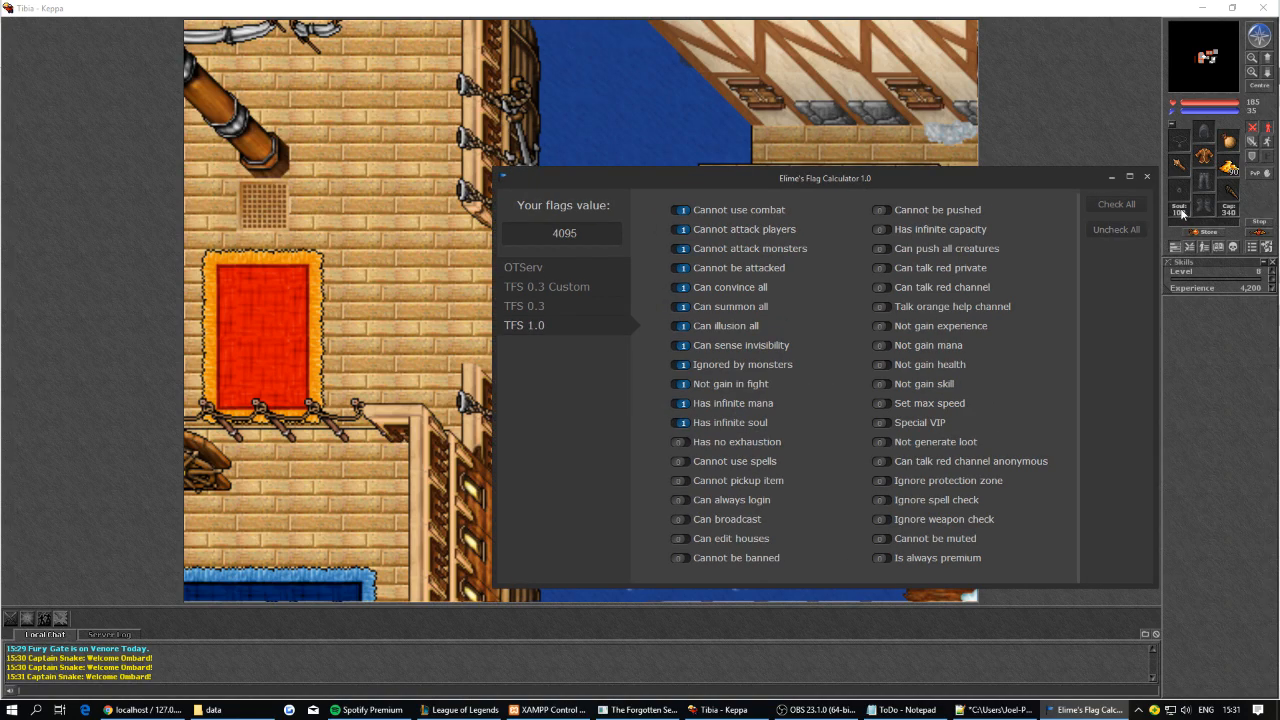
pyautogui.click(752, 424)
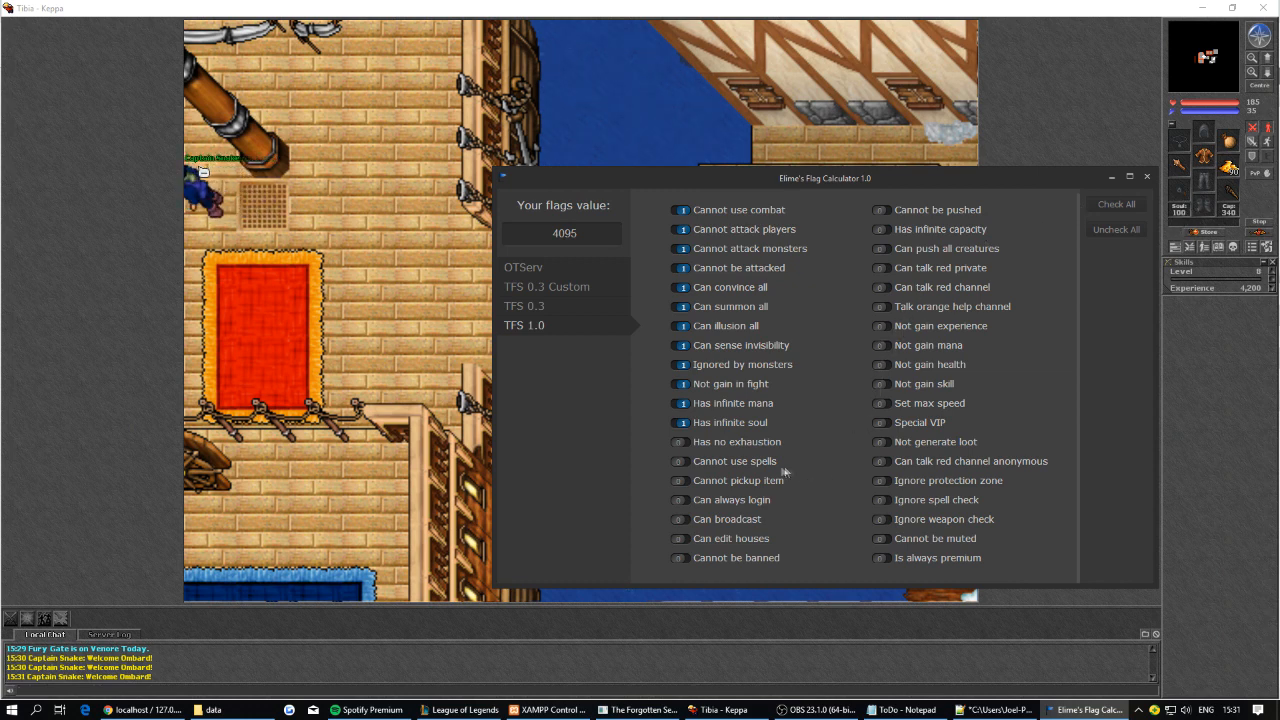
pyautogui.click(745, 443)
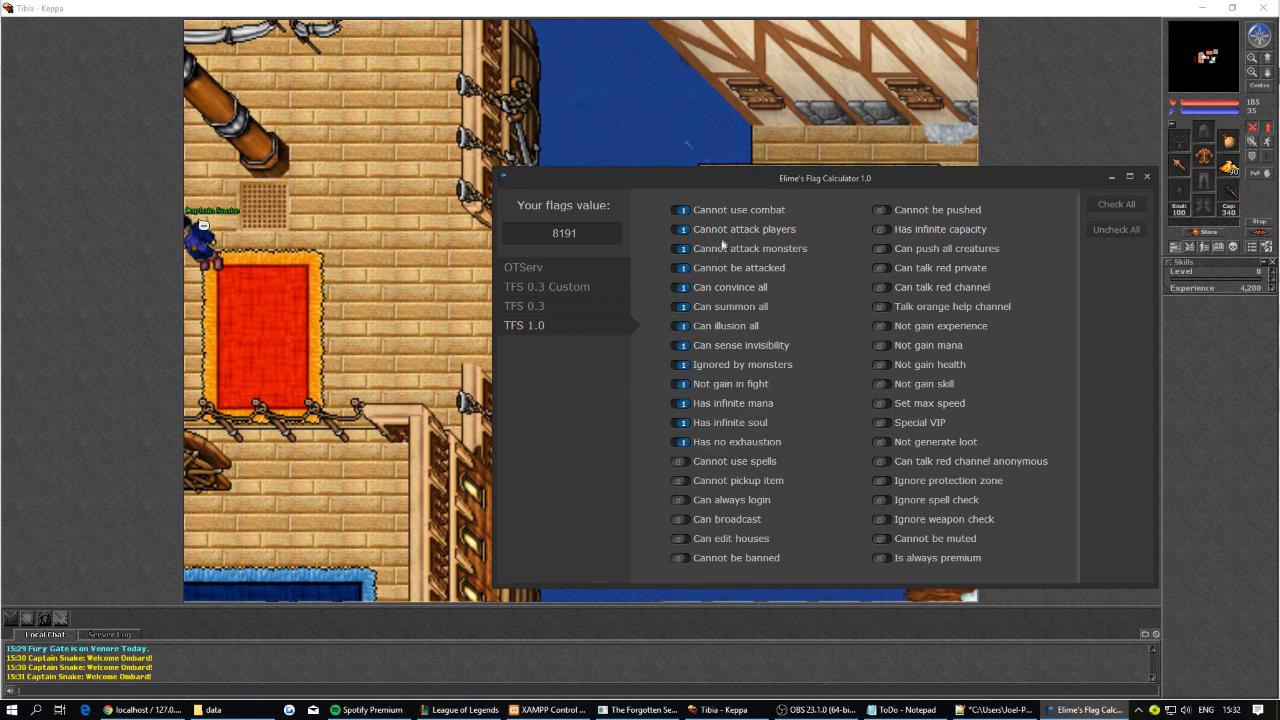
# Try casting the exura spell in Tibia, then bring the flag calculator back up.
pyautogui.moveTo(688, 178); pyautogui.dragTo(718, 190)
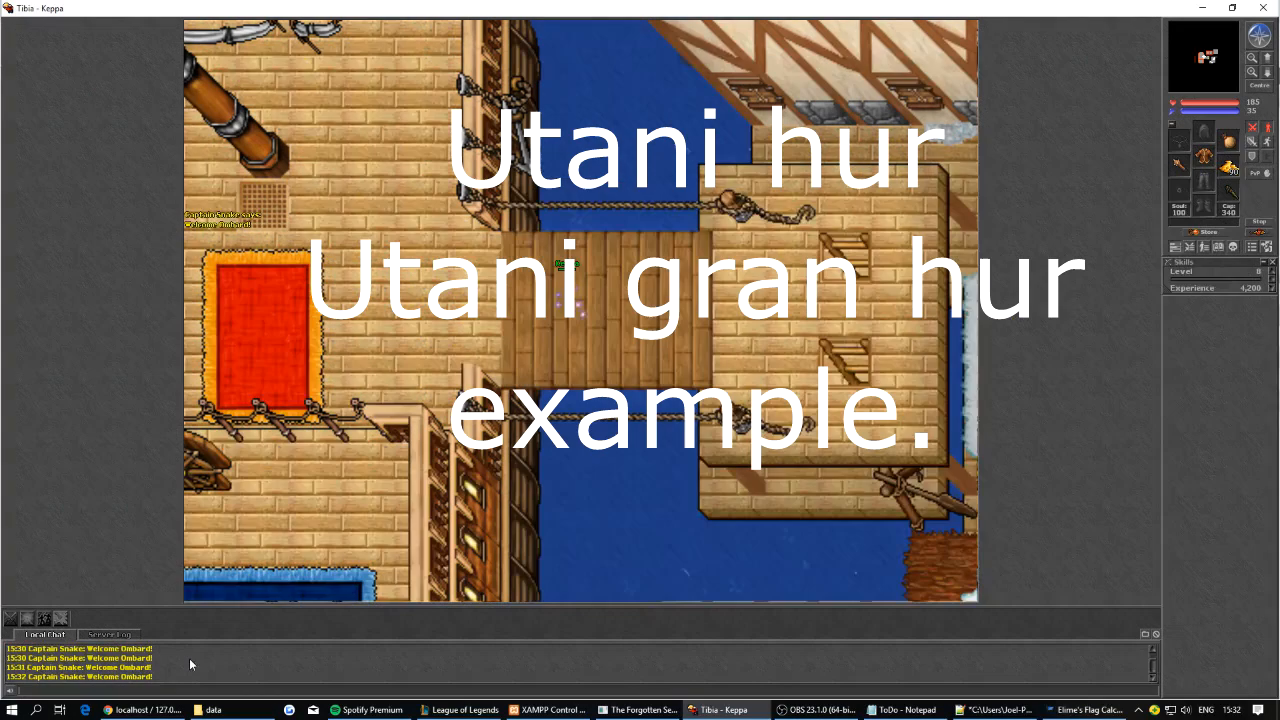
pyautogui.write('exura')
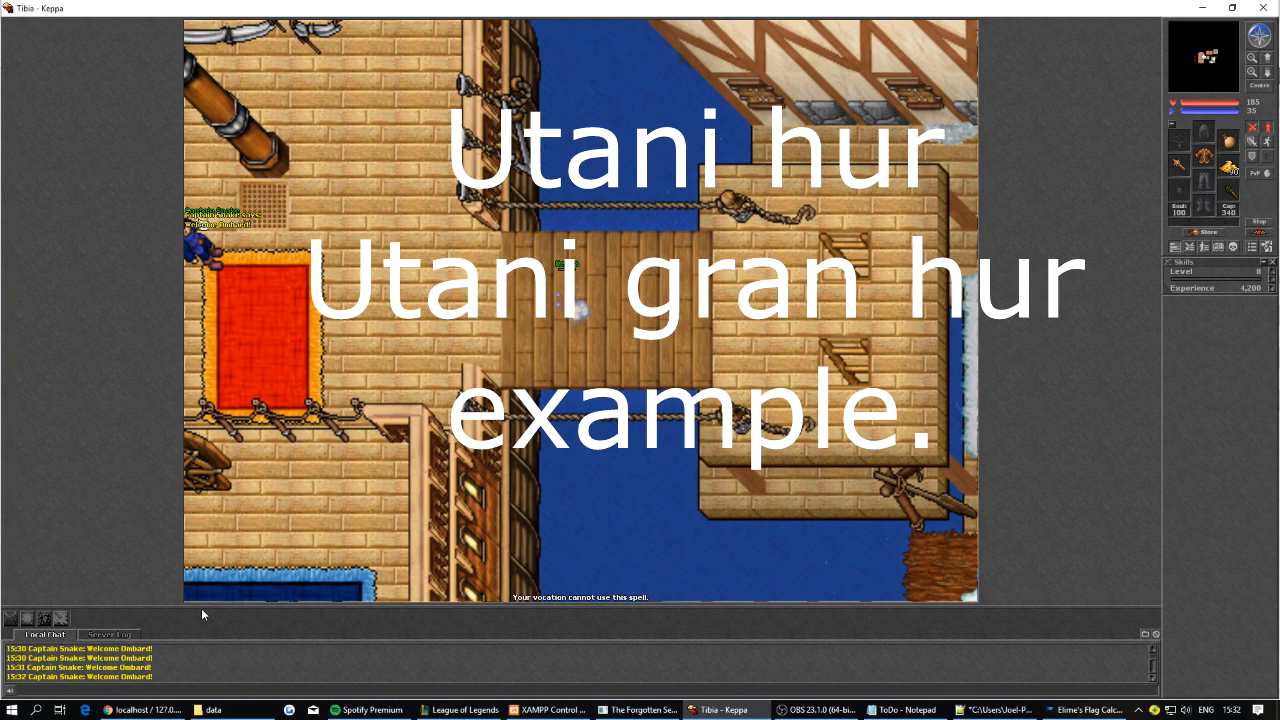
pyautogui.press('Return')
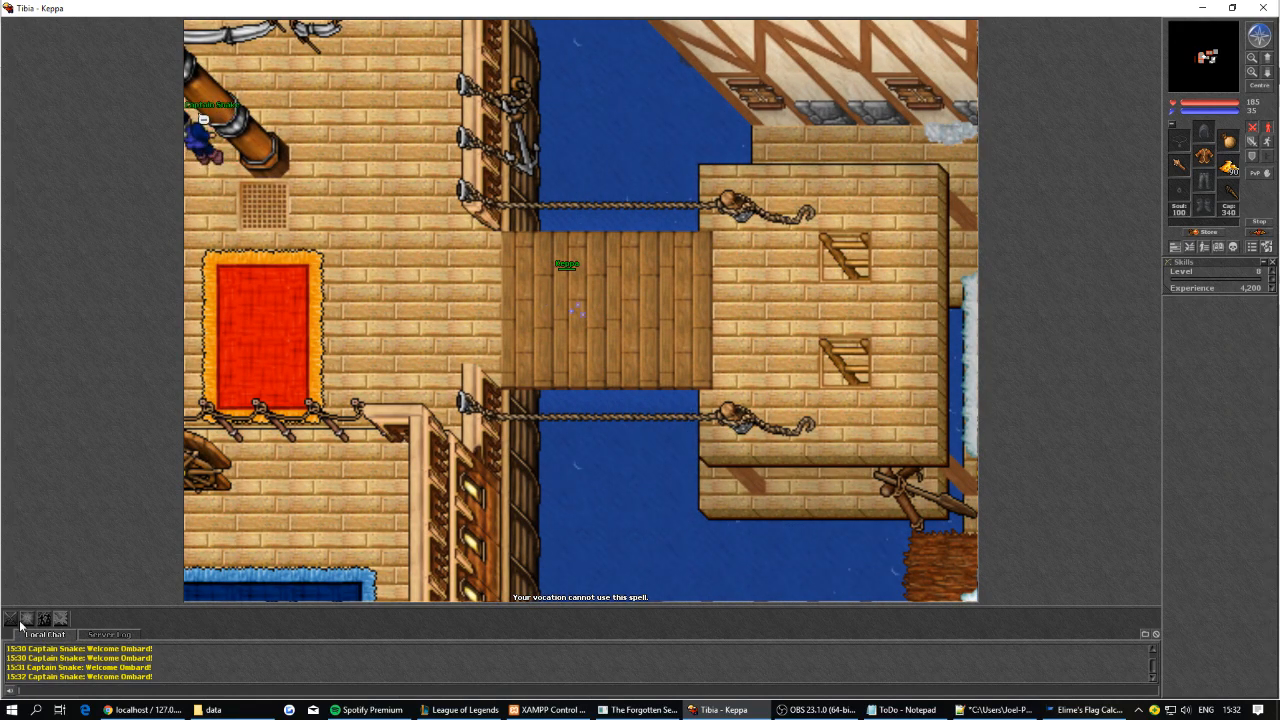
pyautogui.click(1088, 709)
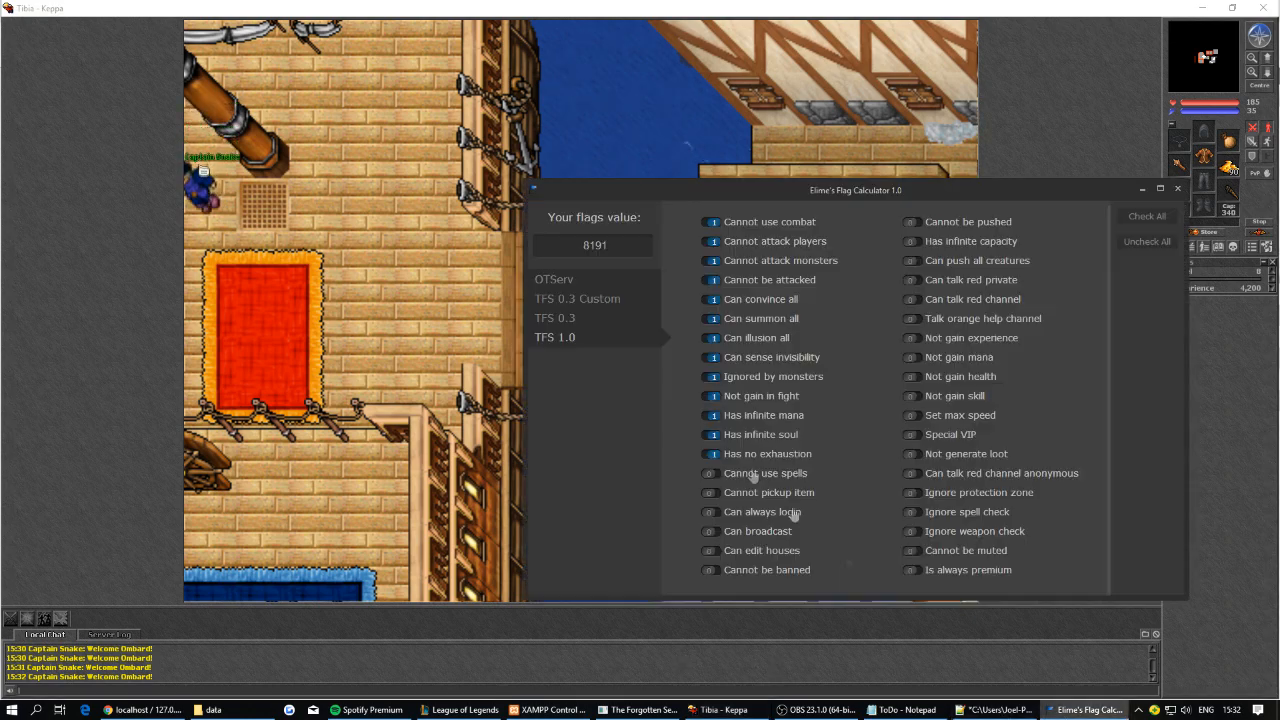
# Disable Has no exhaustion in the flag calculator, and enable Cannot use spells and Cannot pickup item.
pyautogui.click(795, 456)
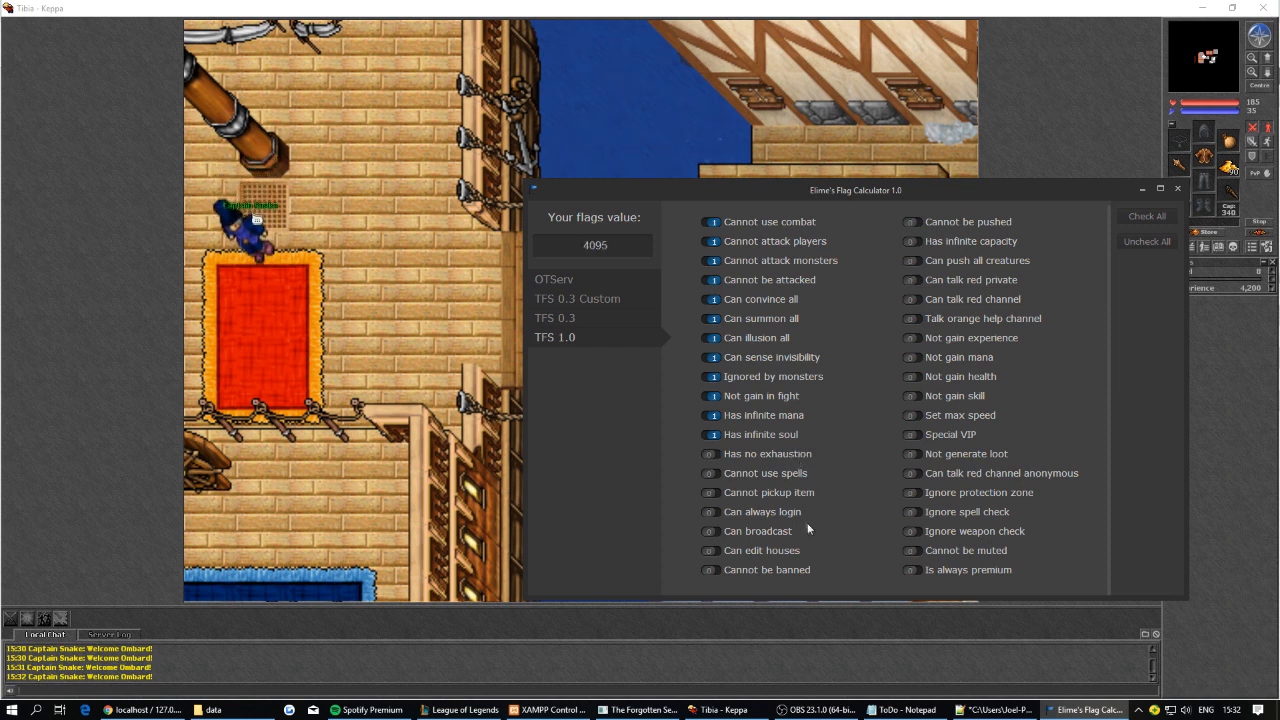
pyautogui.click(771, 458)
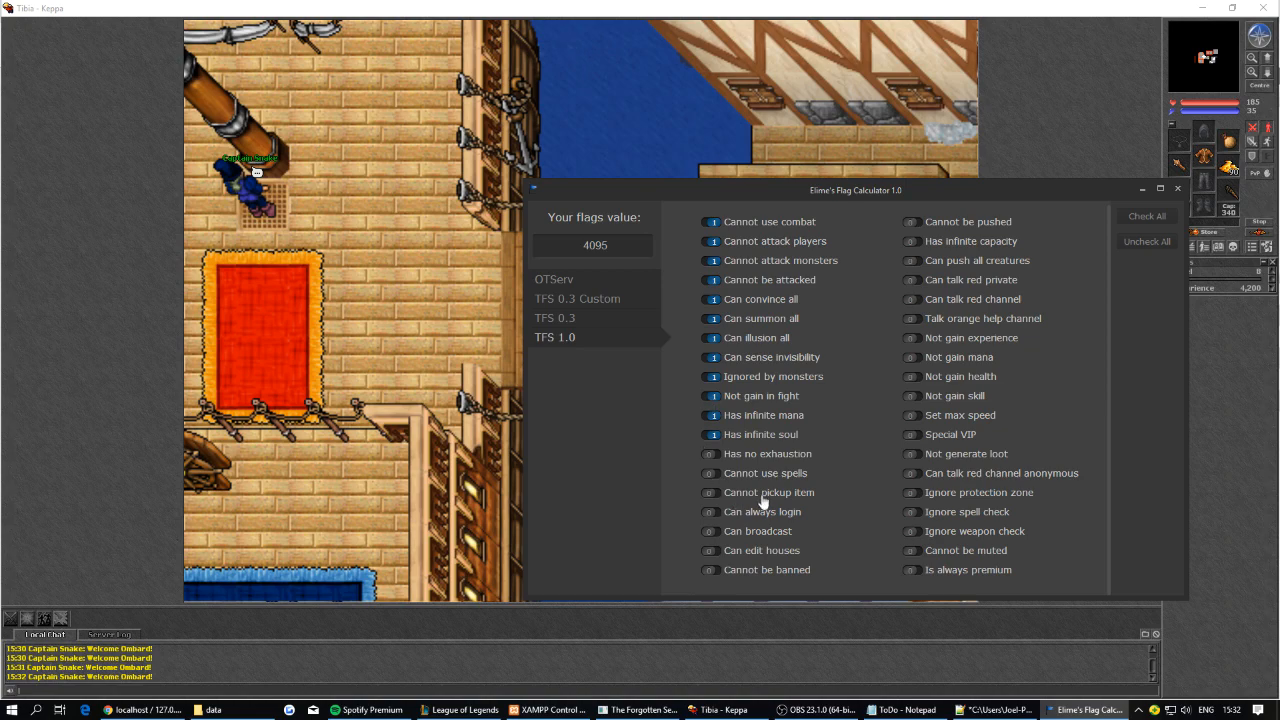
pyautogui.click(362, 628)
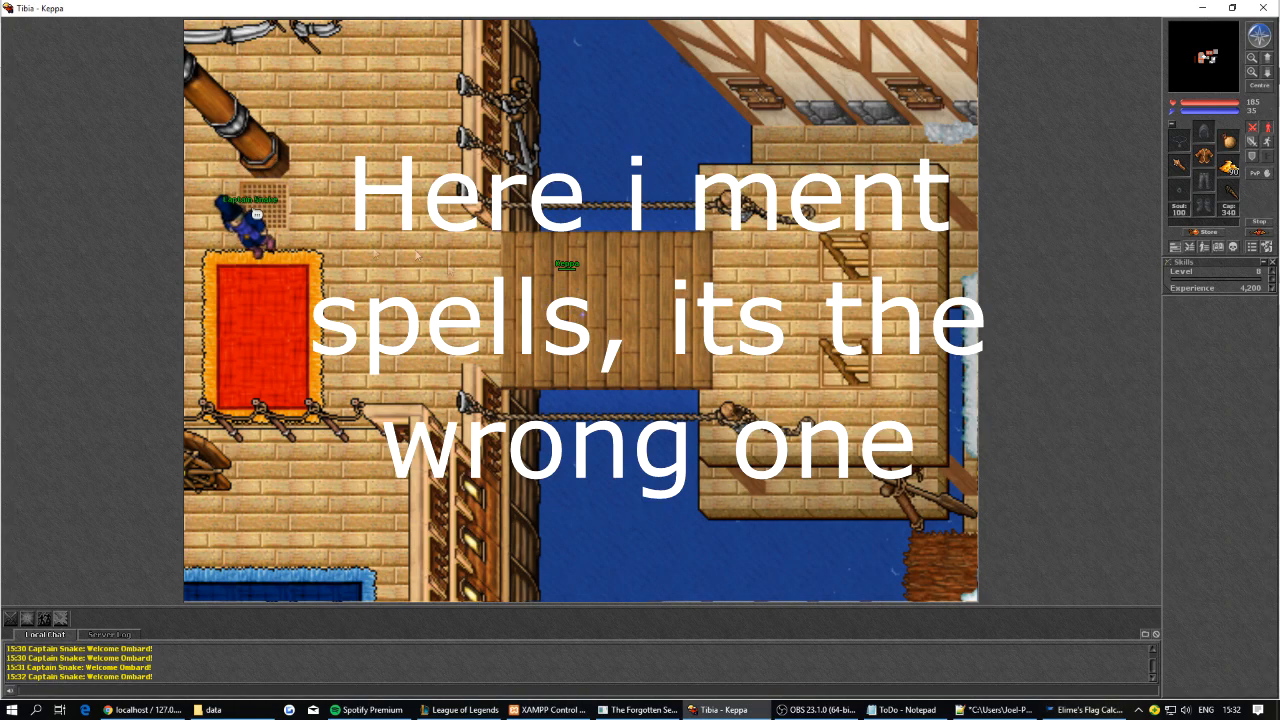
pyautogui.click(1090, 709)
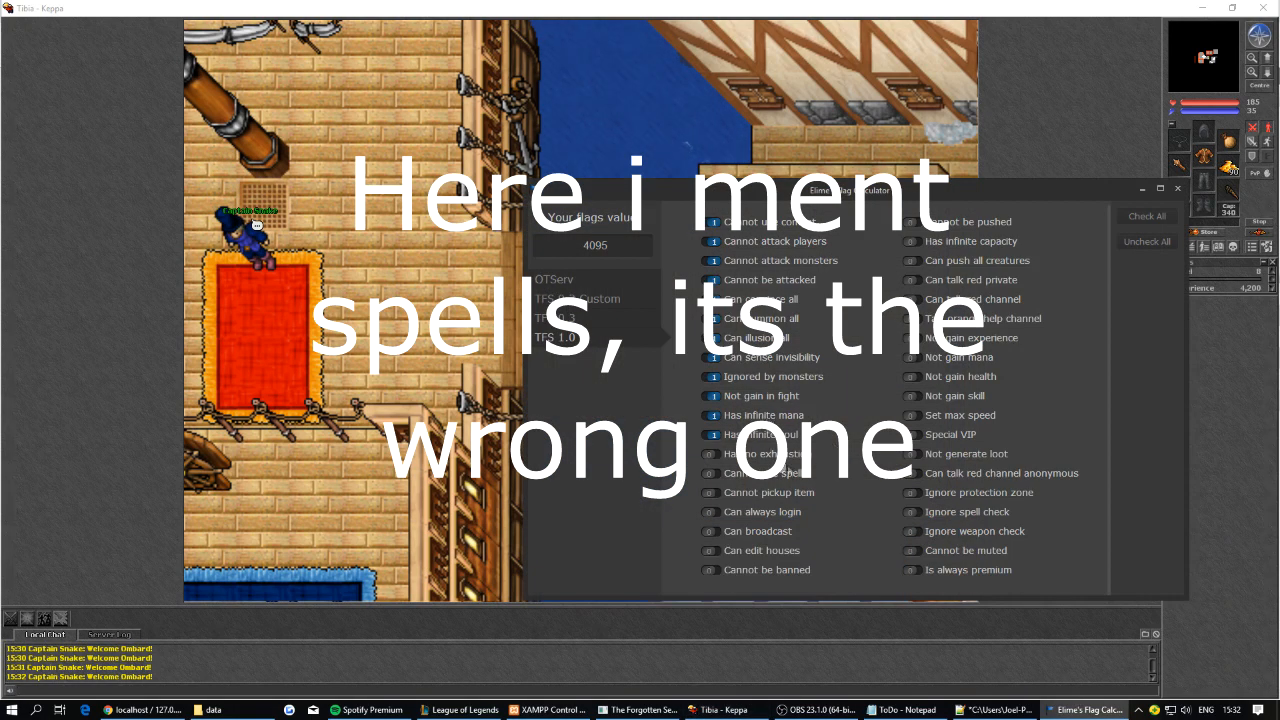
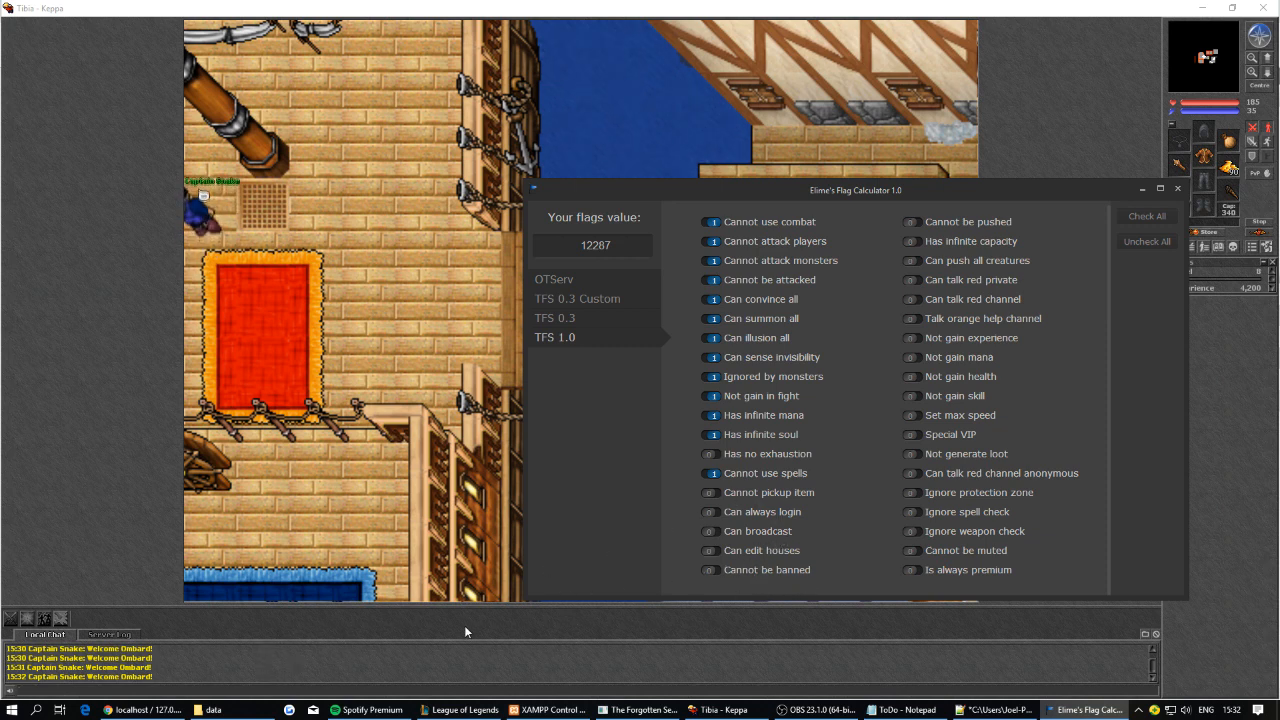
pyautogui.click(771, 500)
# Switch to Tibia, open the character's bag and try moving items between the gangway and the bag.
pyautogui.click(717, 710)
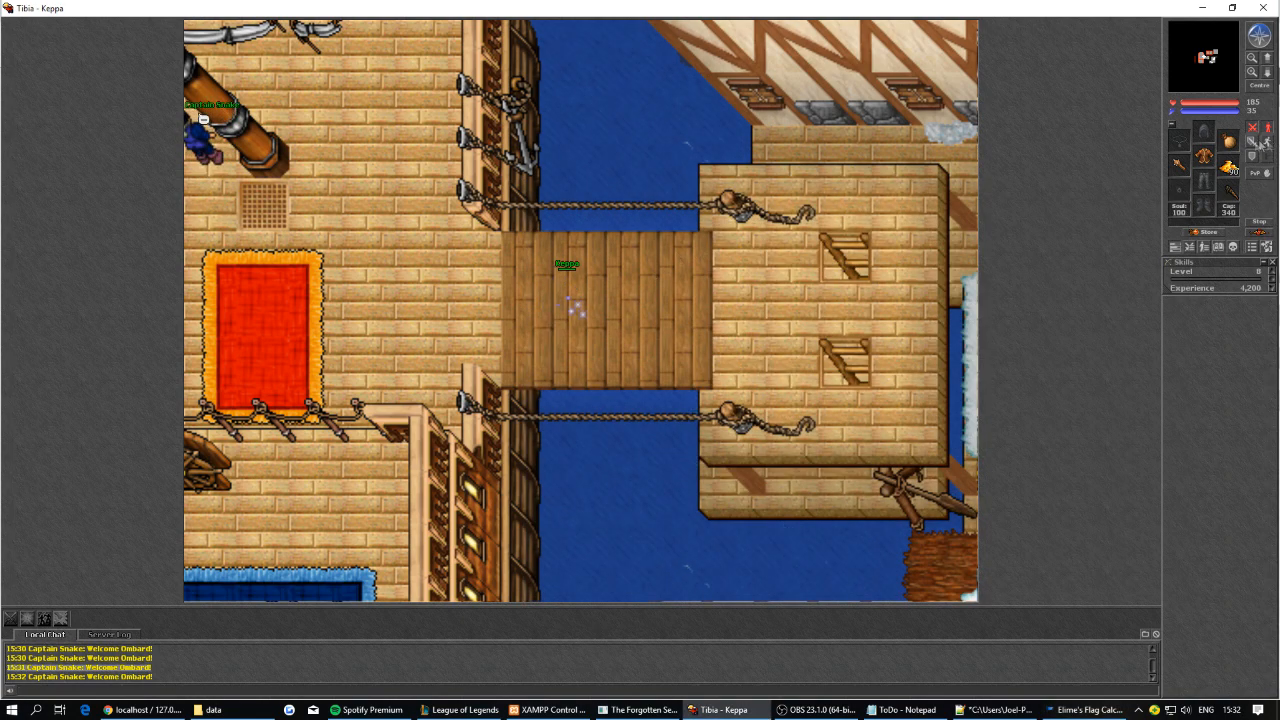
pyautogui.rightClick(1231, 142)
pyautogui.moveTo(1204, 336); pyautogui.dragTo(1204, 358)
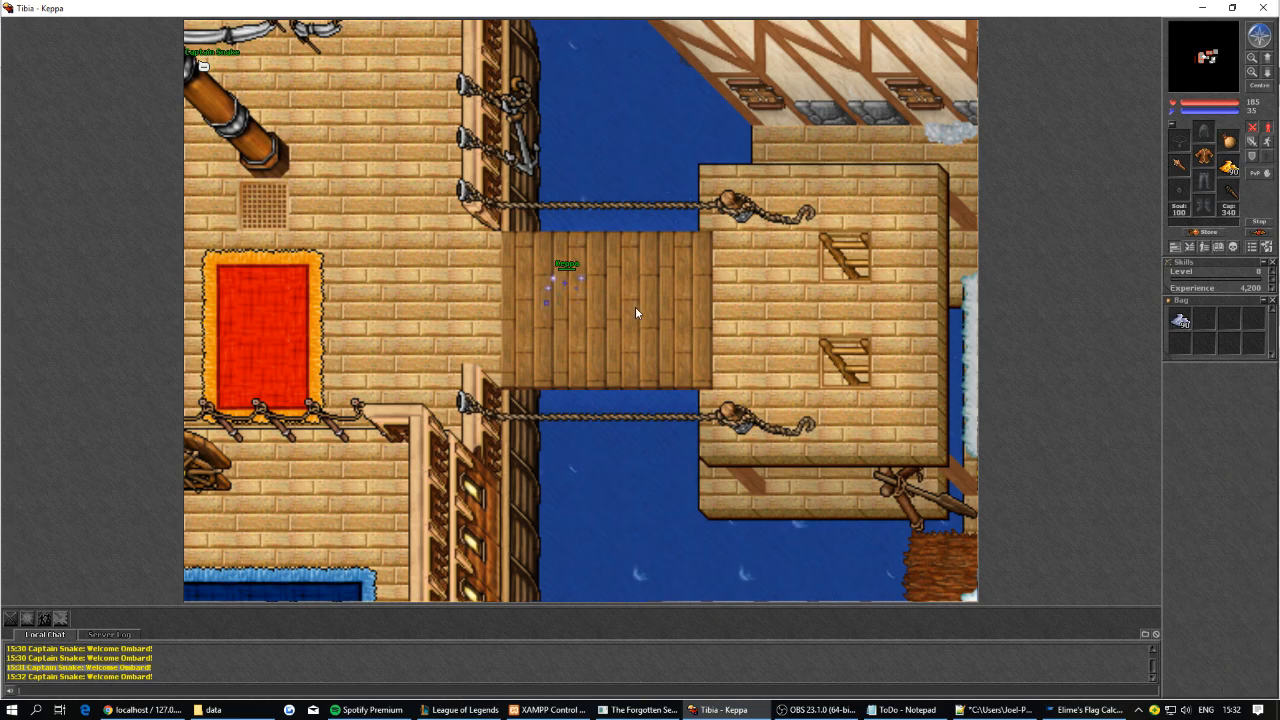
pyautogui.rightClick(1180, 320)
pyautogui.moveTo(644, 319)
pyautogui.mouseDown()
pyautogui.moveTo(1181, 348)
pyautogui.moveTo(618, 325)
pyautogui.moveTo(1199, 361)
pyautogui.moveTo(694, 315)
pyautogui.moveTo(630, 322)
pyautogui.mouseUp()
pyautogui.press('Return')
pyautogui.press('Return')
pyautogui.press('Return')
pyautogui.press('Return')
pyautogui.press('Return')
pyautogui.moveTo(634, 320); pyautogui.dragTo(1192, 360)
pyautogui.press('Return')
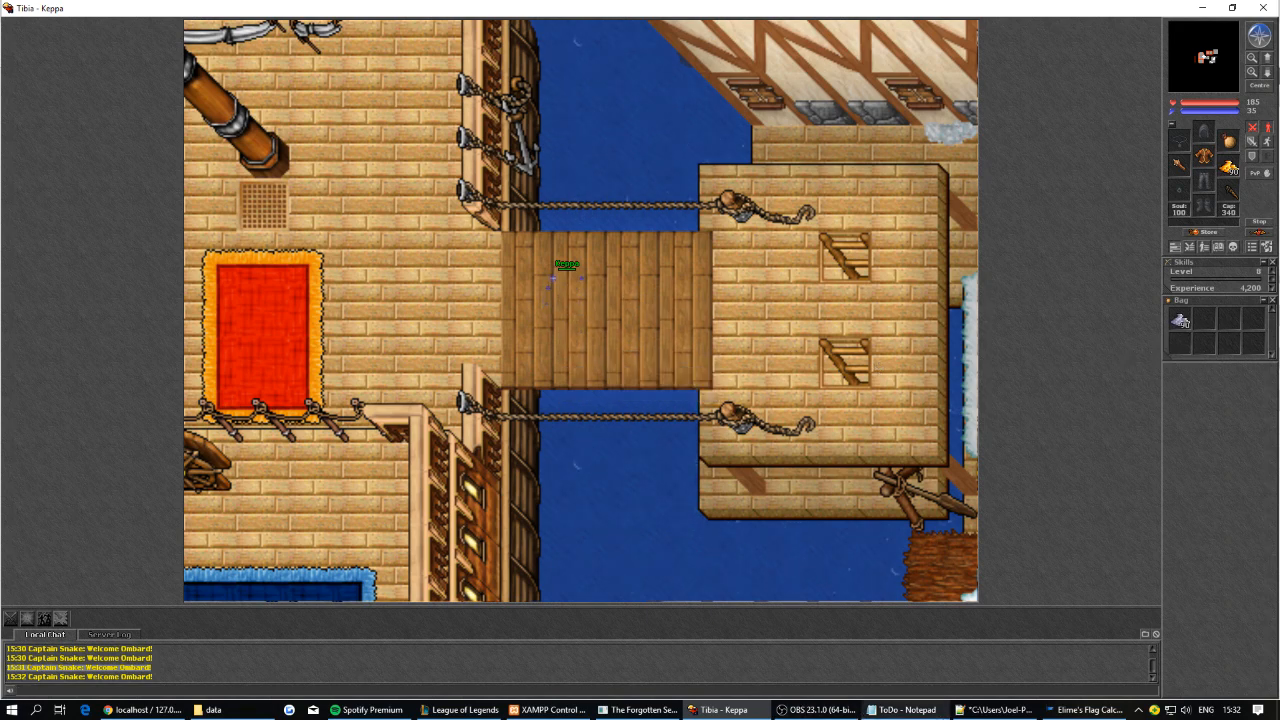
# Switch back to the flag calculator and enable Can always login.
pyautogui.click(1088, 709)
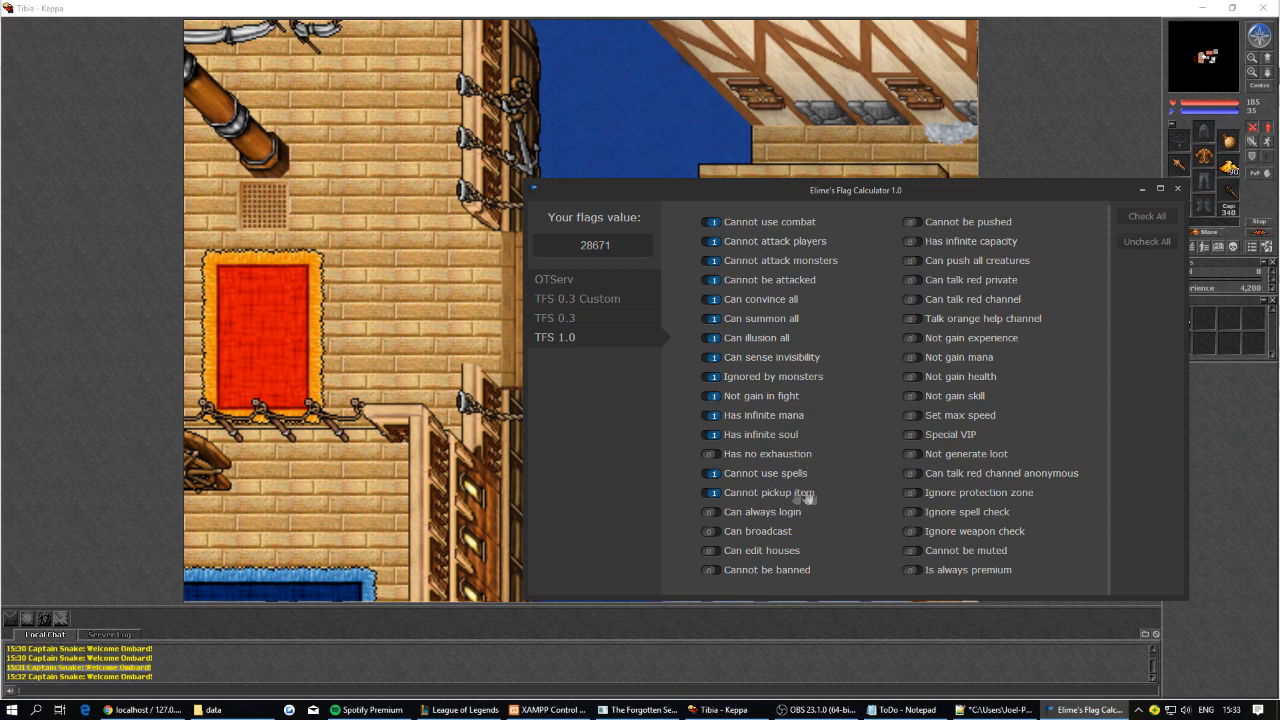
pyautogui.click(625, 651)
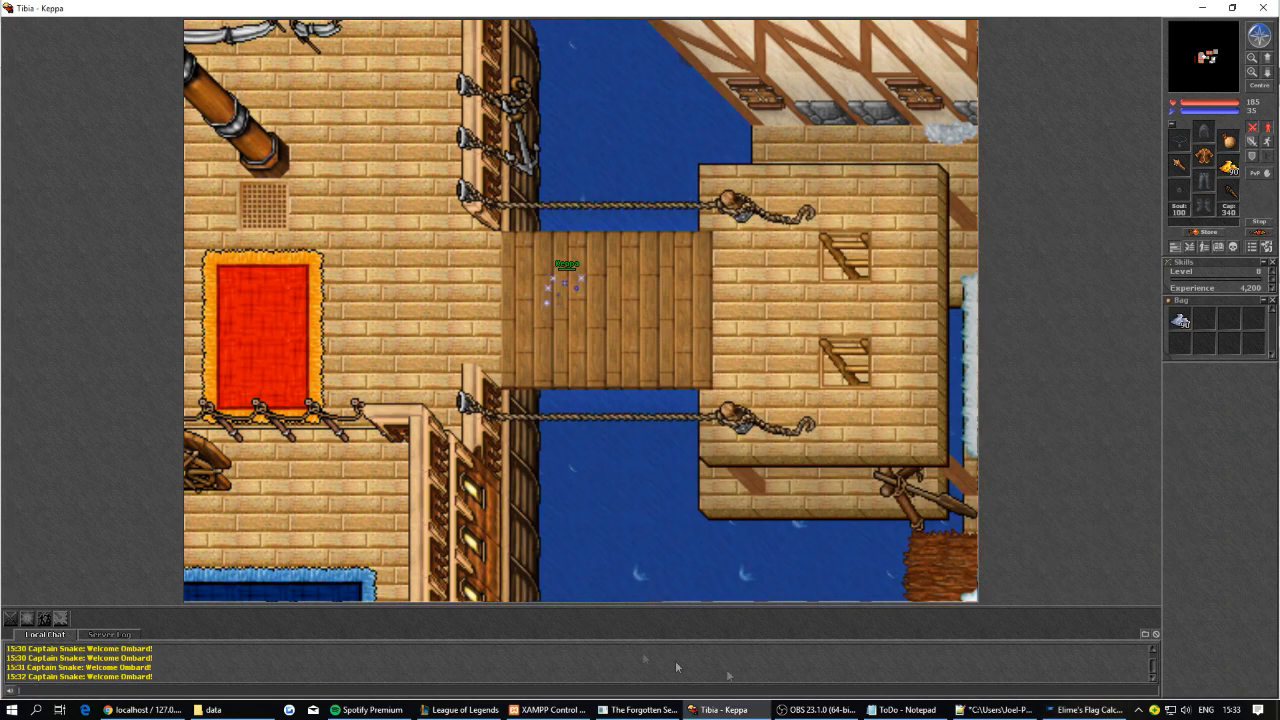
pyautogui.click(1062, 709)
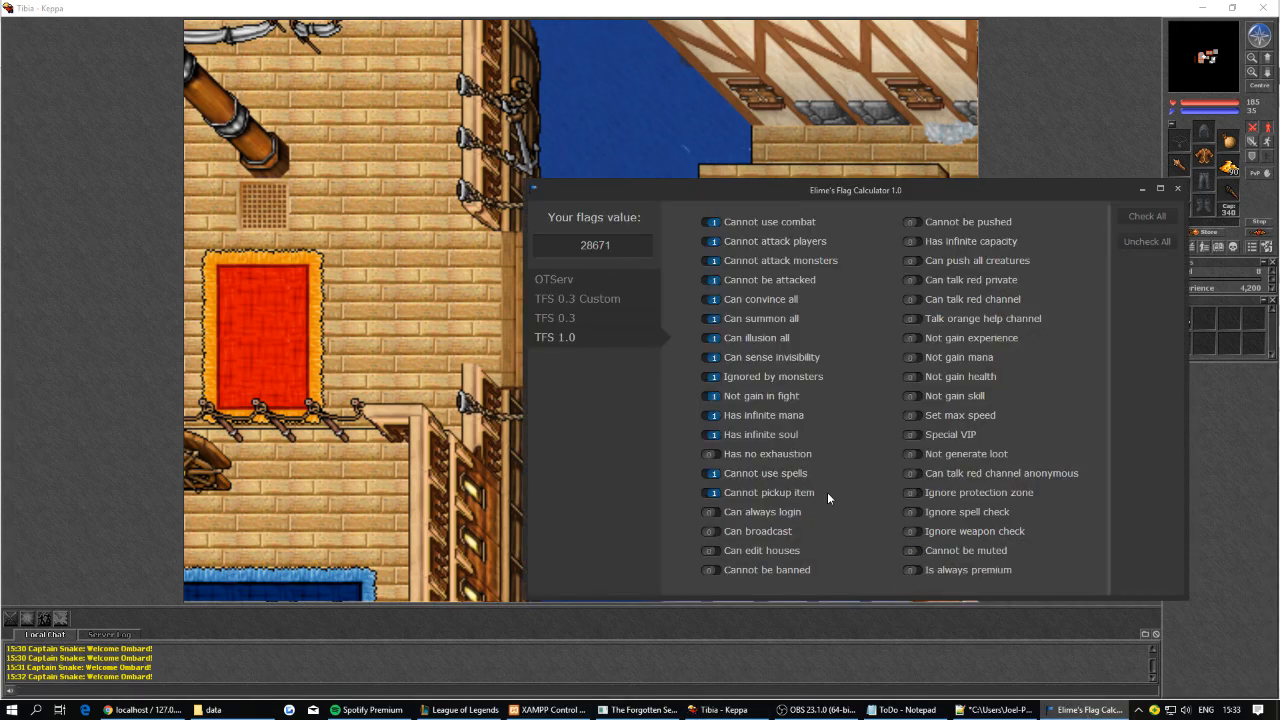
pyautogui.click(793, 518)
# Close the server from Tibia with the /closeserver command and try logging in again.
pyautogui.click(699, 632)
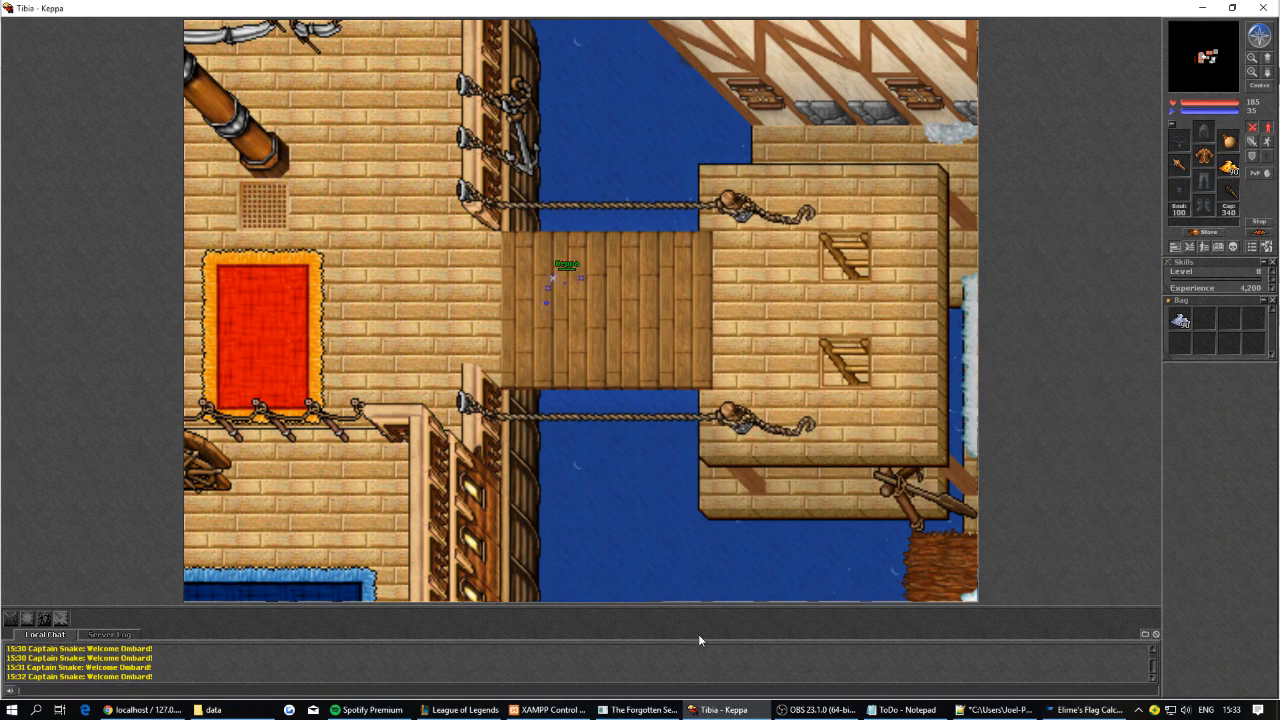
pyautogui.write('/closeserver')
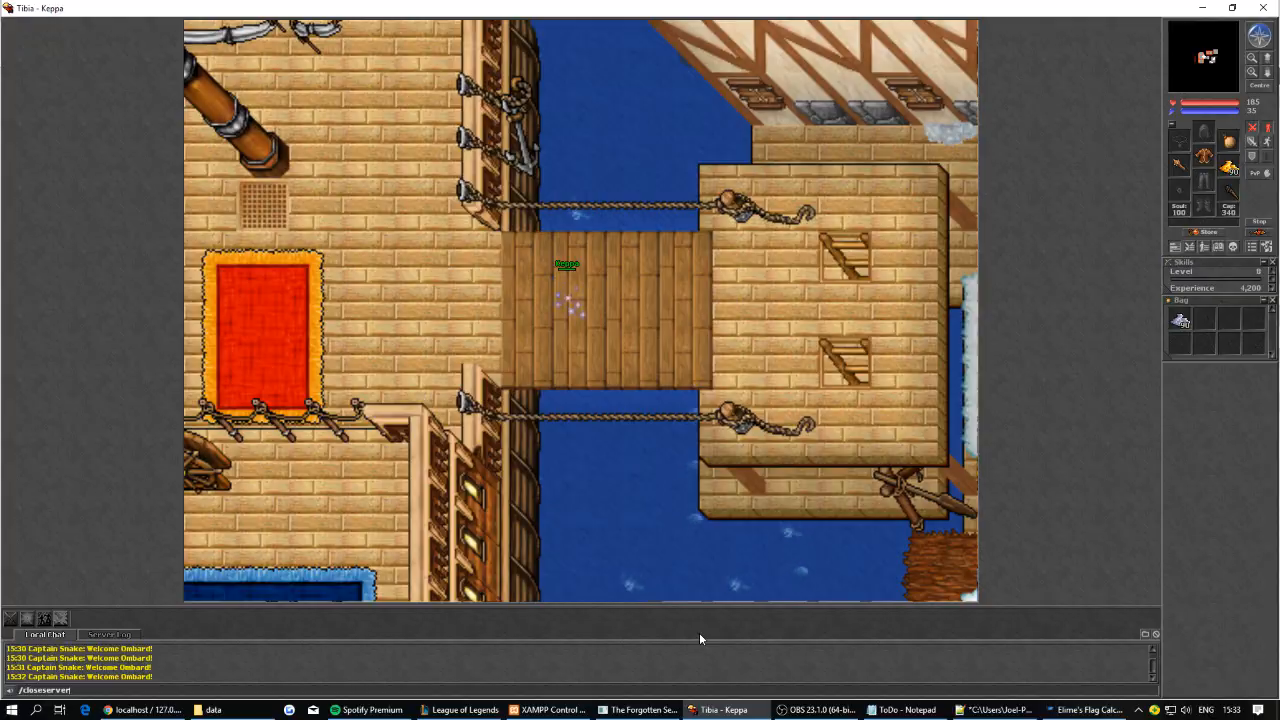
pyautogui.press('Return')
pyautogui.press('Return')
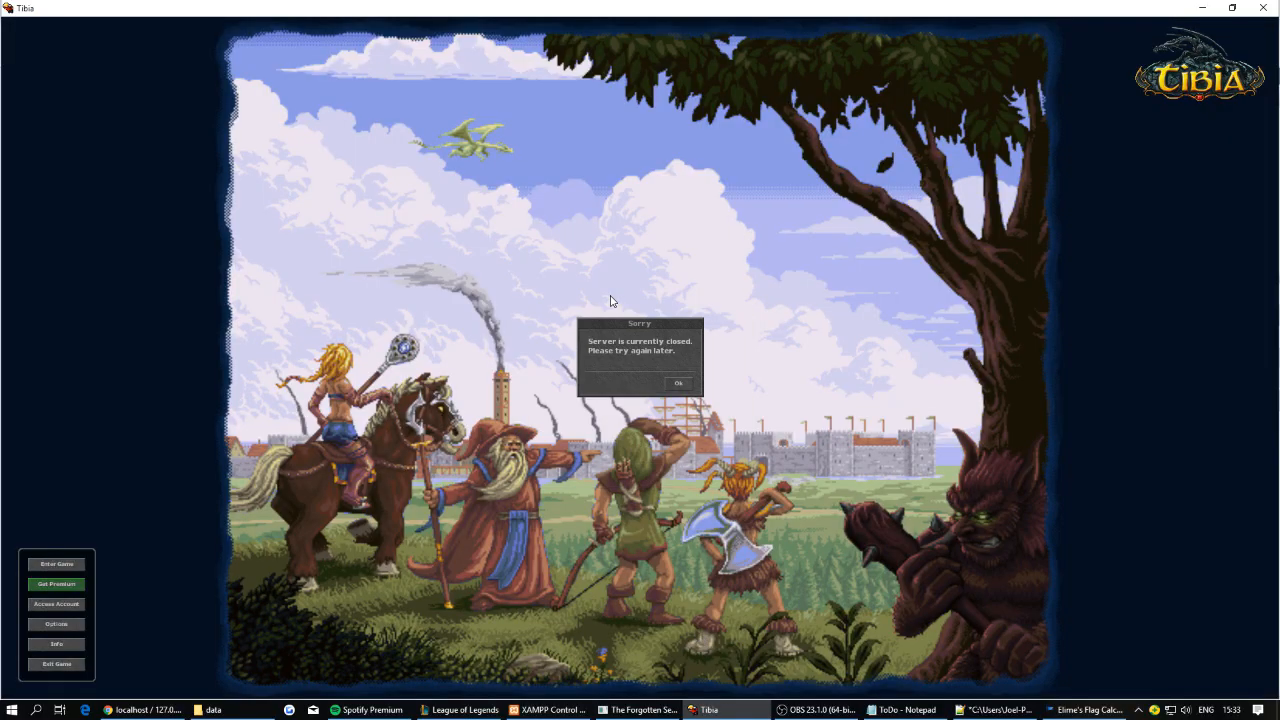
pyautogui.moveTo(688, 326); pyautogui.dragTo(738, 296)
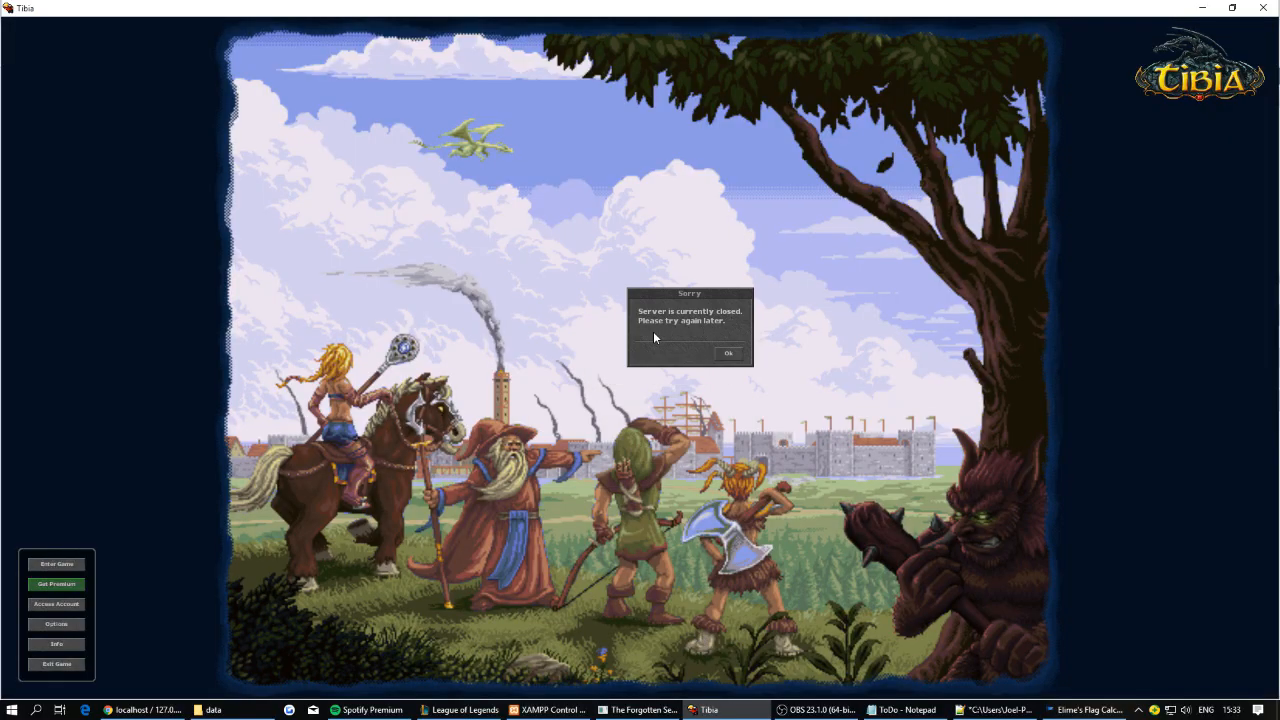
# Enable Can broadcast in the flag calculator and shut down The Forgotten Server console.
pyautogui.click(1100, 708)
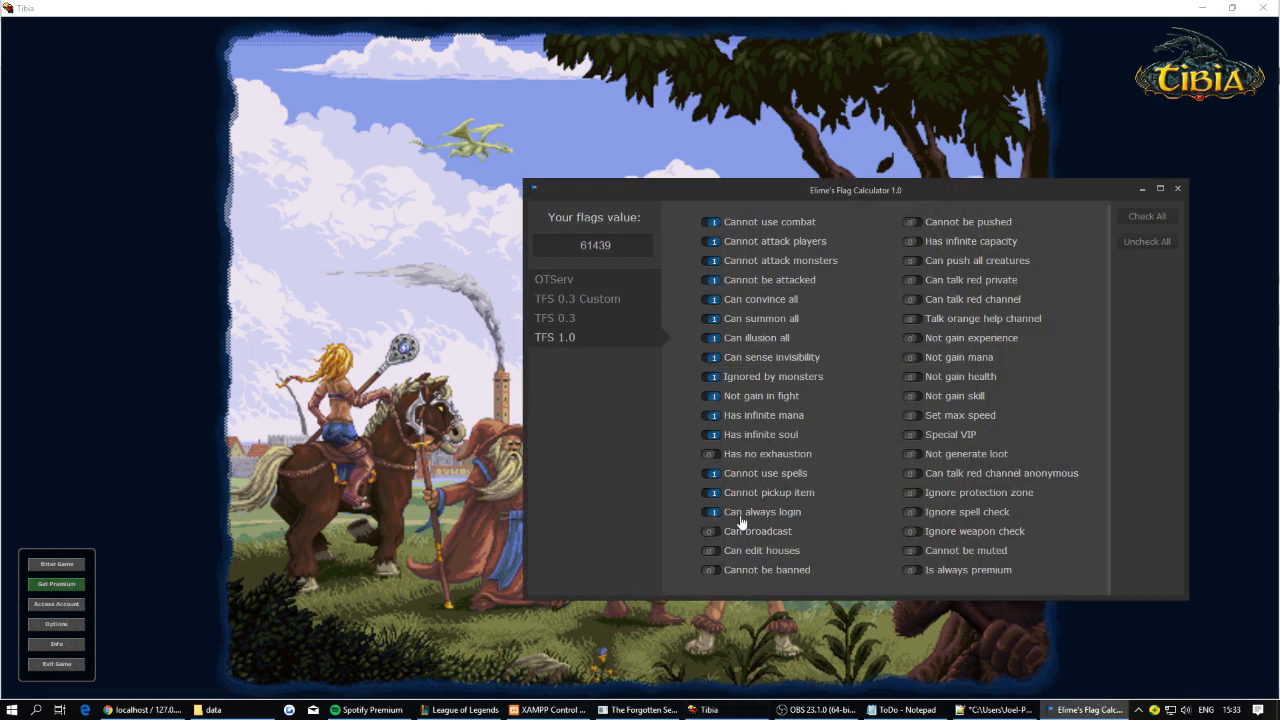
pyautogui.click(710, 531)
pyautogui.click(640, 709)
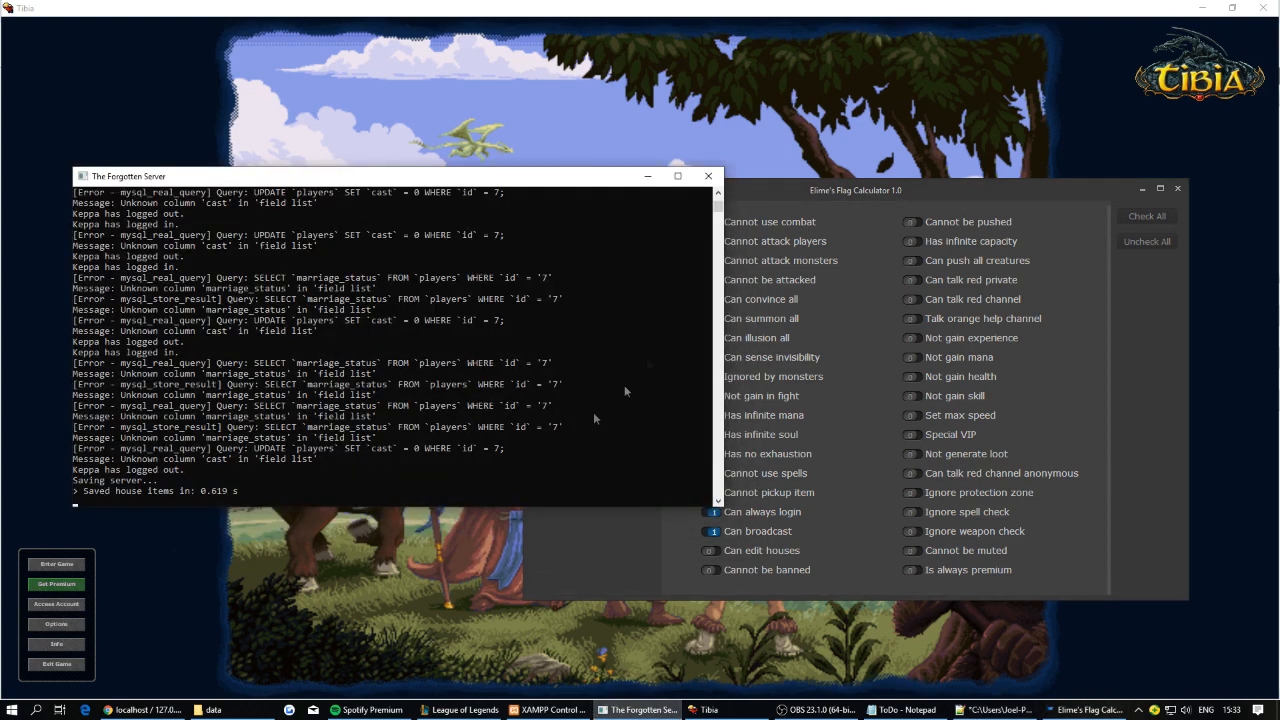
pyautogui.click(708, 176)
# Restart the server by running theforgottenserver from the theforgottenserver-v1.2-win64 folder, and minimize its console once it is online.
pyautogui.click(213, 709)
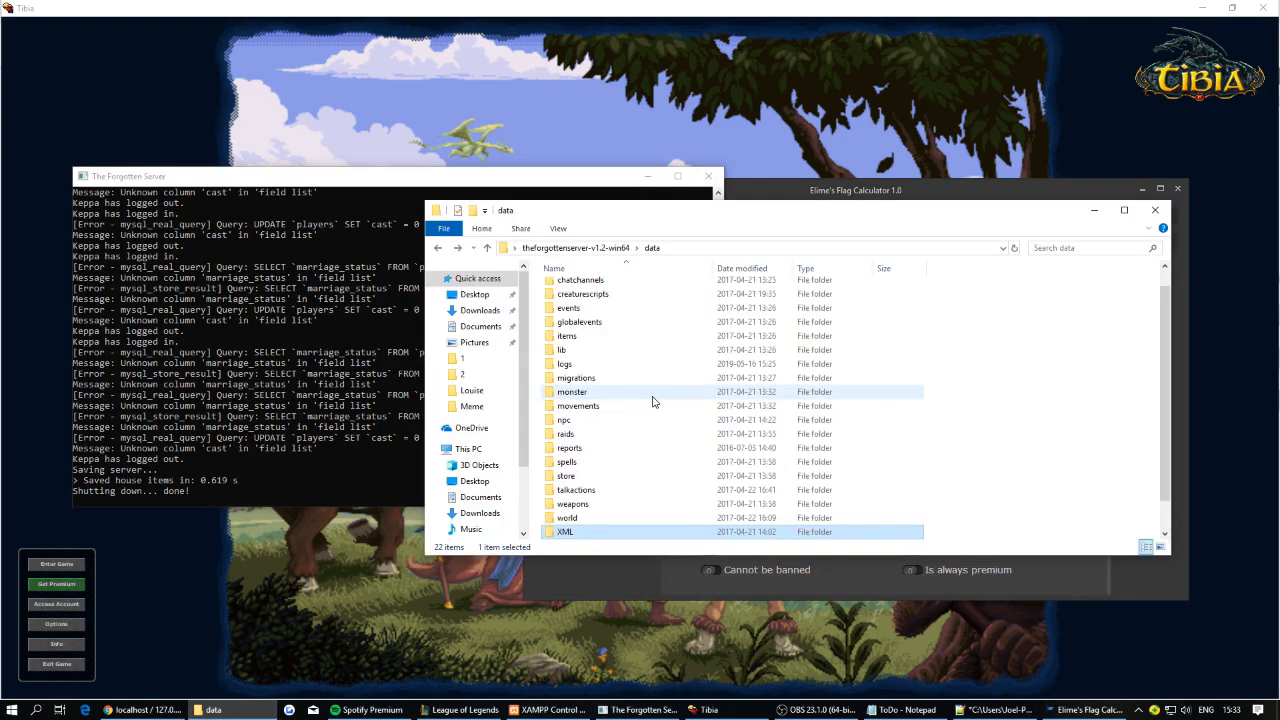
pyautogui.hotkey('alt', 'Left')
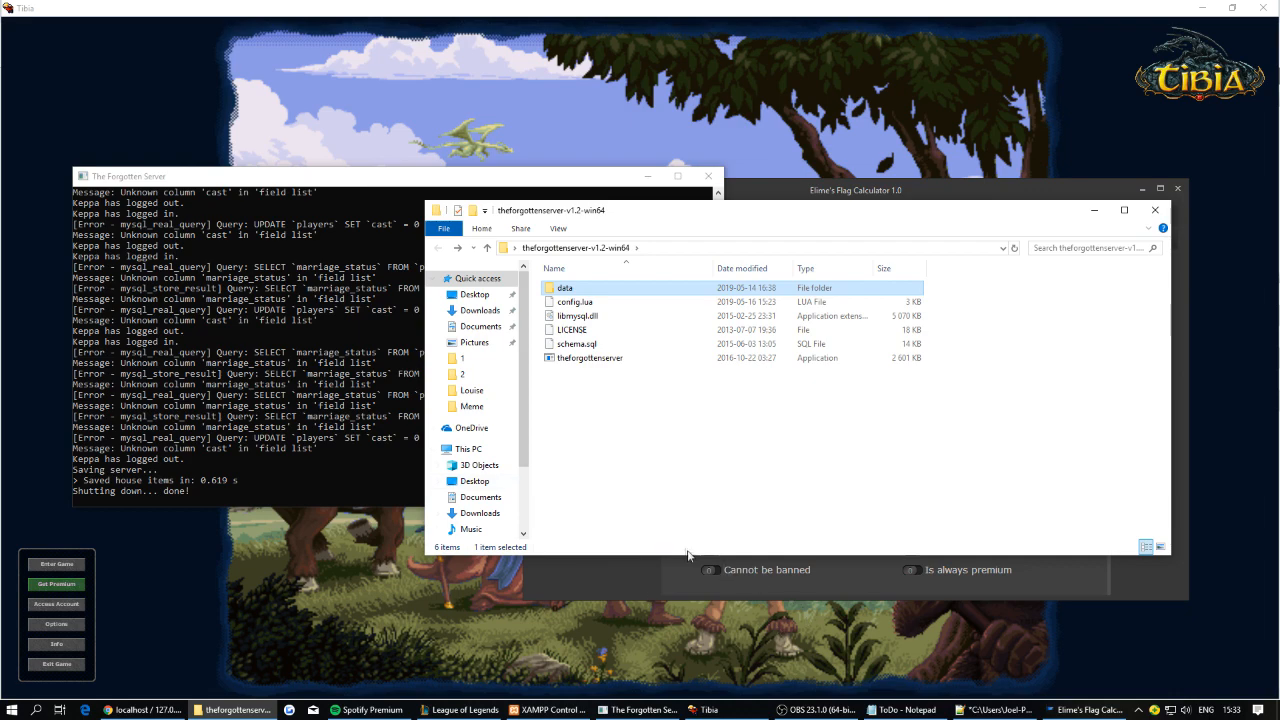
pyautogui.moveTo(329, 183); pyautogui.dragTo(311, 156)
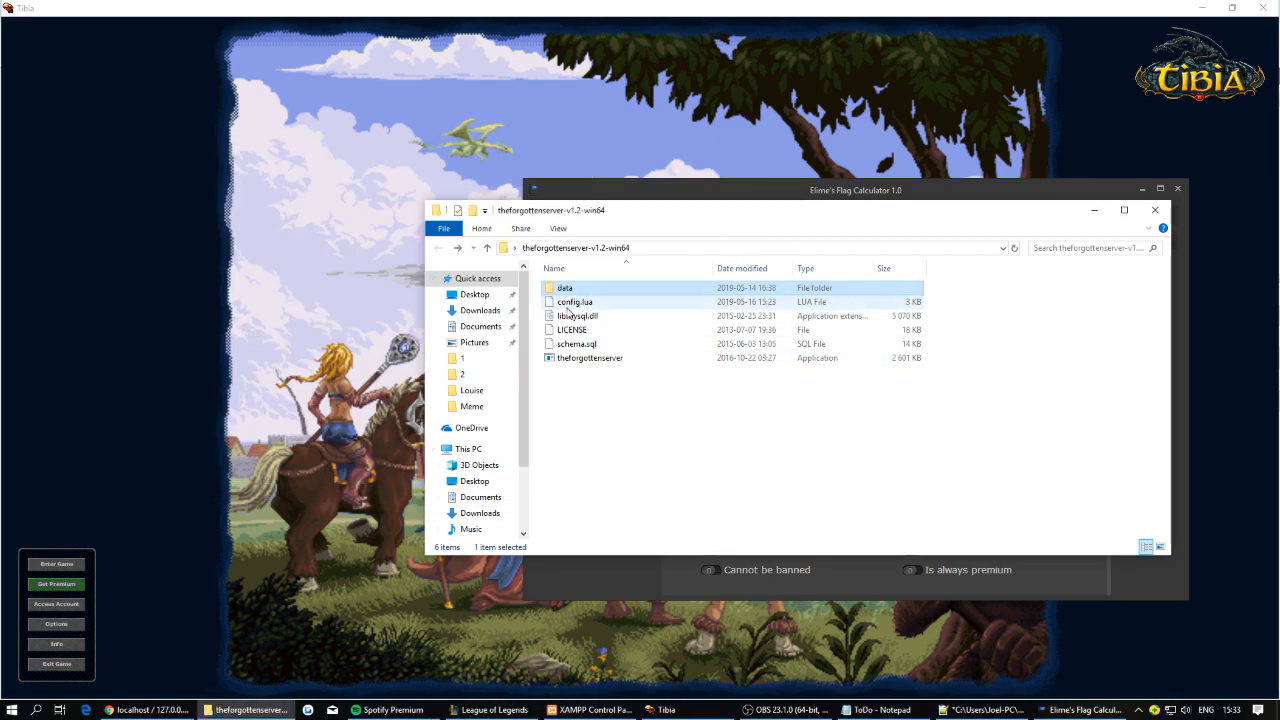
pyautogui.doubleClick(584, 358)
pyautogui.moveTo(278, 101); pyautogui.dragTo(192, 36)
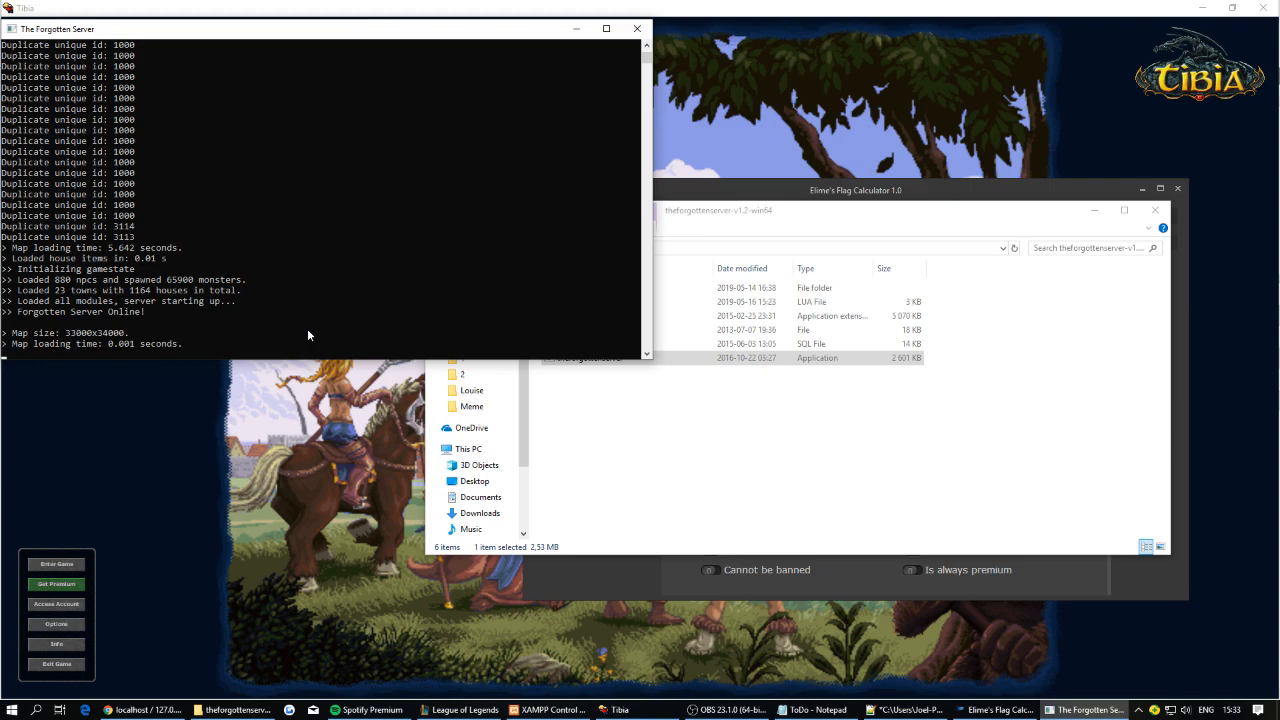
pyautogui.click(576, 28)
# Dismiss the closed-server message in Tibia, log the character back in and look at the gangway.
pyautogui.click(398, 462)
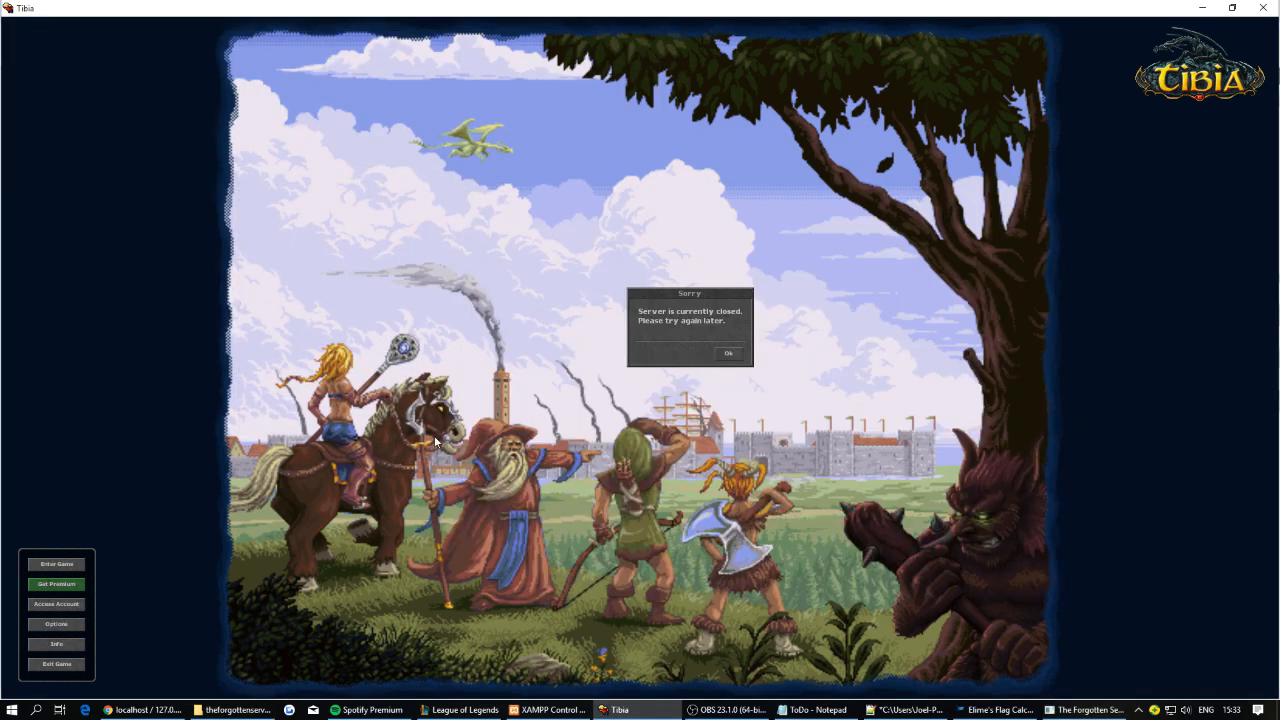
pyautogui.press('Return')
pyautogui.press('Right')
pyautogui.keyDown('shift'); pyautogui.click(577, 321); pyautogui.keyUp('shift')
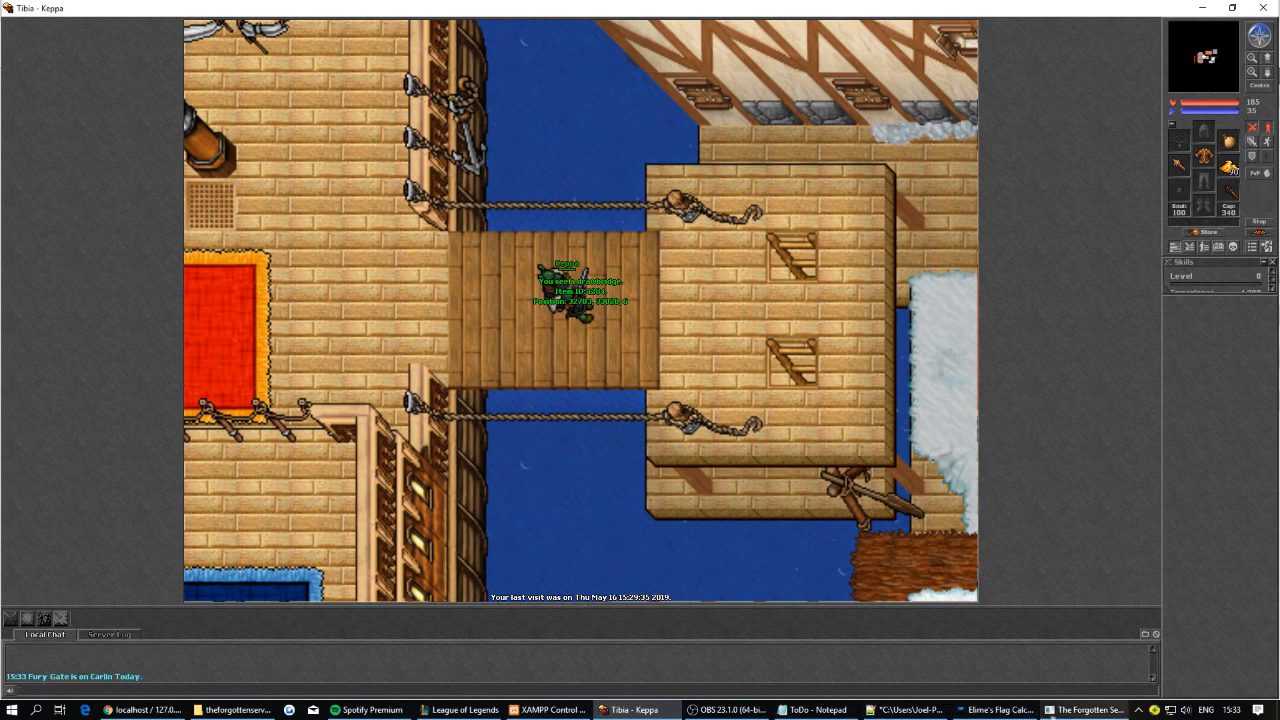
# Return to the Can broadcast flag in the calculator and move the window clear of the character.
pyautogui.click(1020, 712)
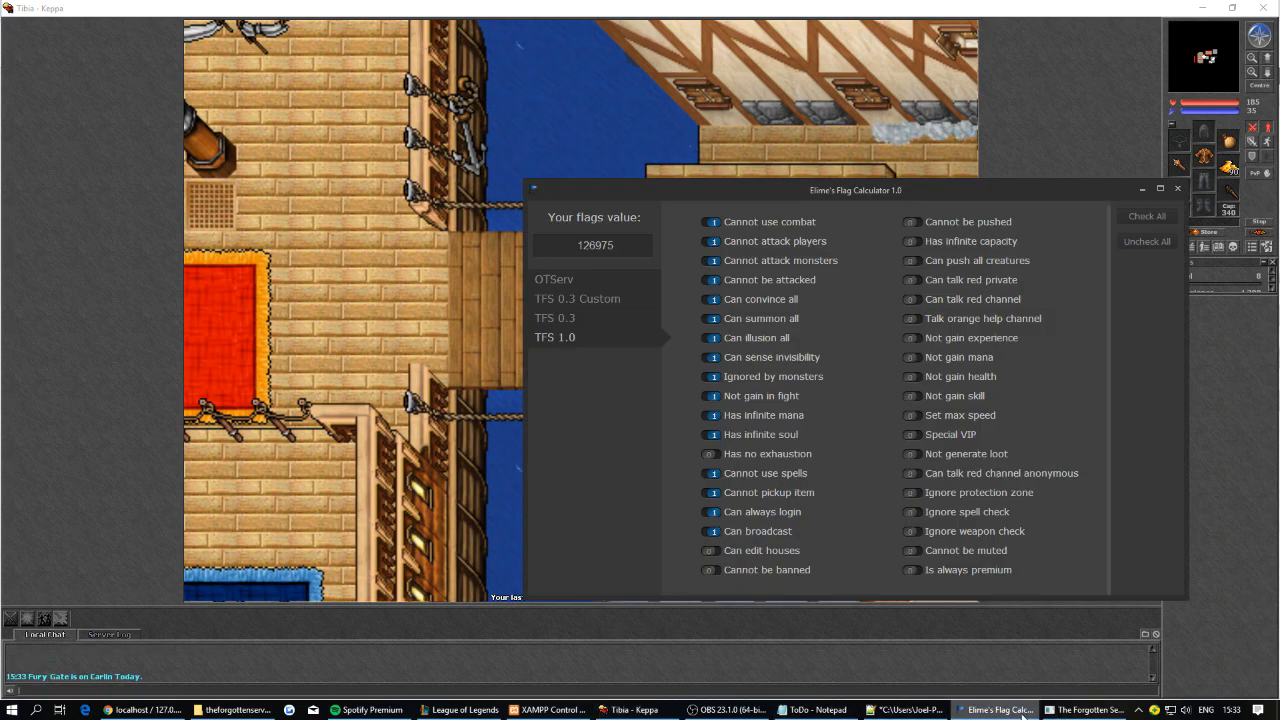
pyautogui.doubleClick(745, 538)
pyautogui.moveTo(738, 204); pyautogui.dragTo(808, 205)
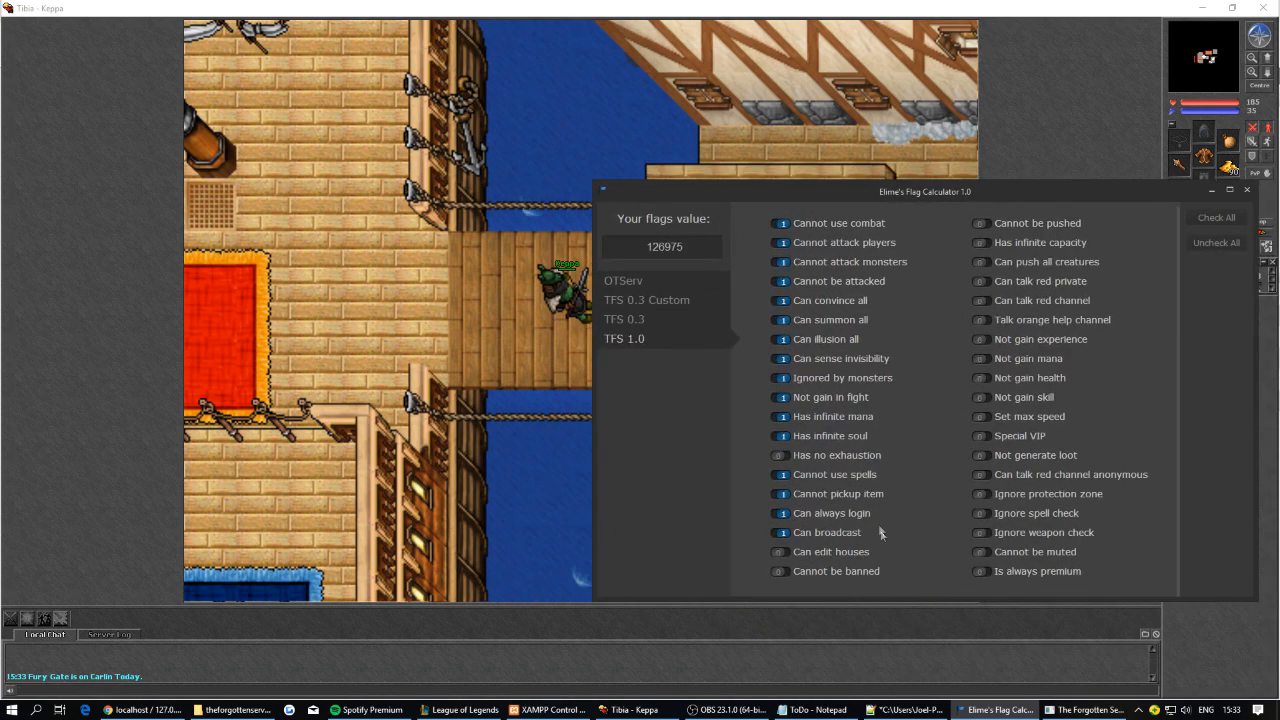
# Switch to Tibia and try broadcasting with the /broadcast and "/b a" commands.
pyautogui.click(836, 632)
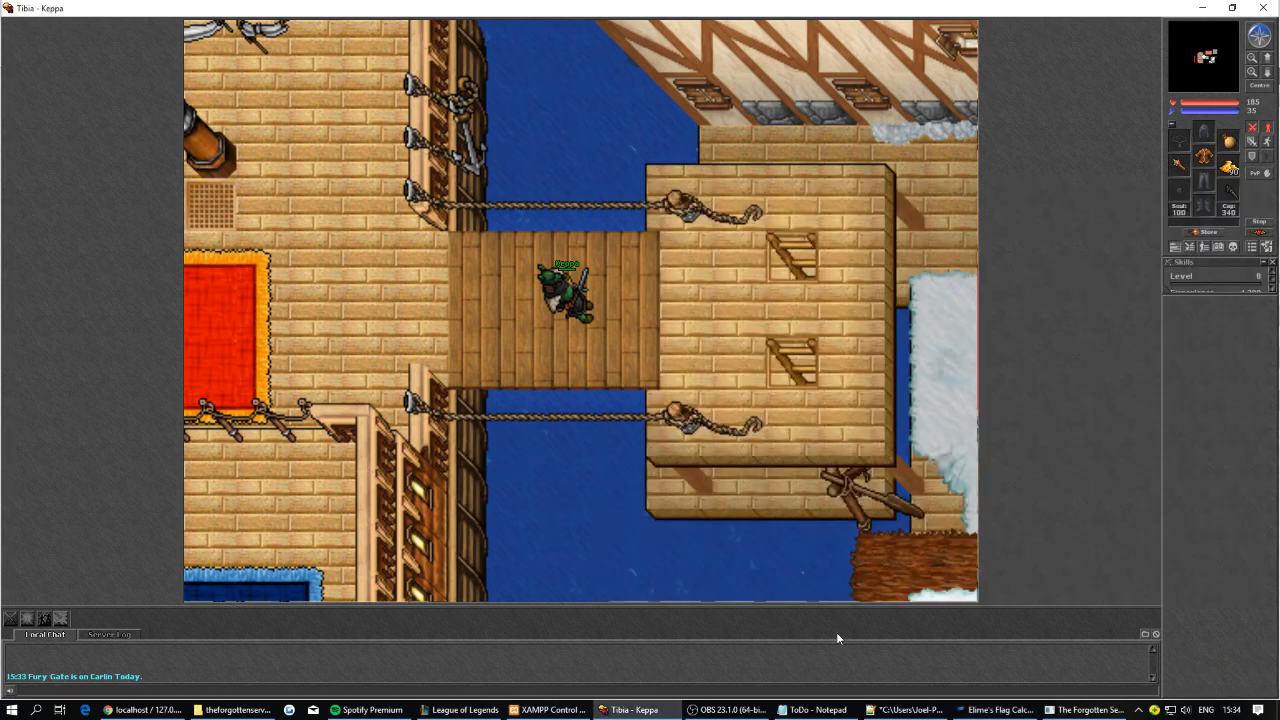
pyautogui.write('/broadcast')
pyautogui.press('Return')
pyautogui.press('Return')
pyautogui.write('/b a')
pyautogui.press('Return')
# Bring up the flag calculator and shift it aside, check the Server Log channel in Tibia and return to Local Chat.
pyautogui.click(995, 709)
pyautogui.moveTo(729, 203); pyautogui.dragTo(753, 207)
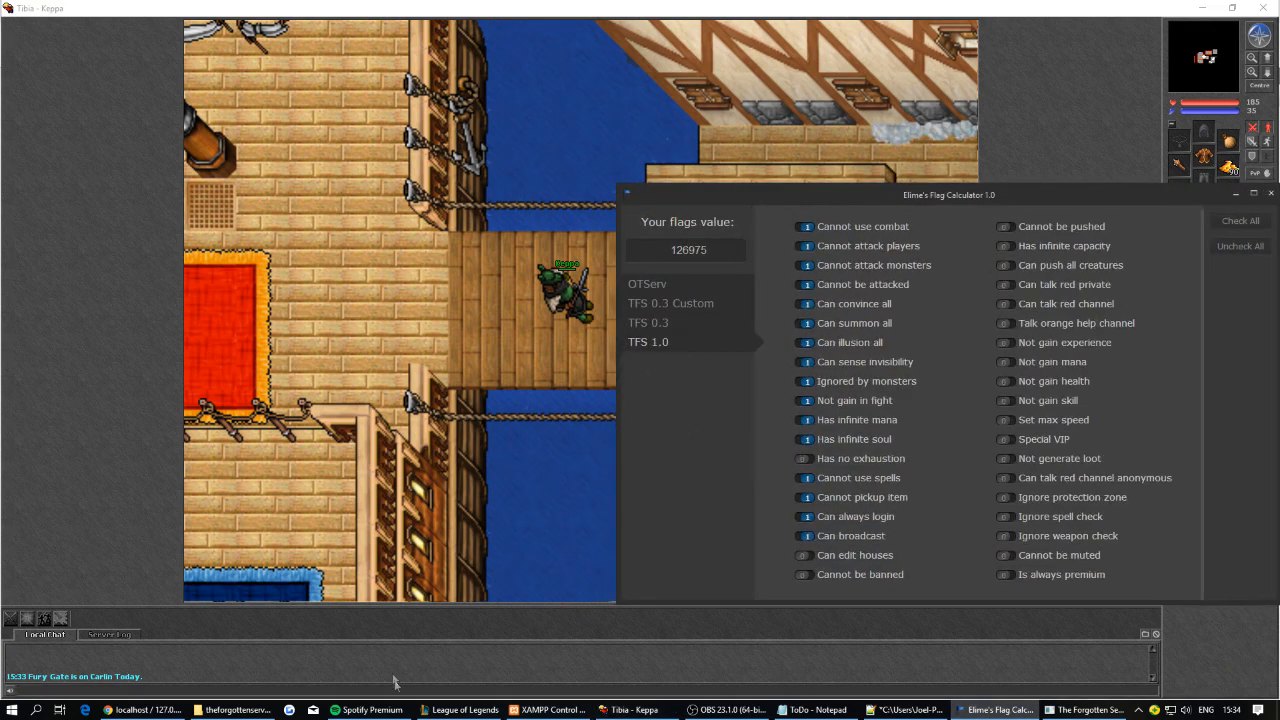
pyautogui.click(110, 634)
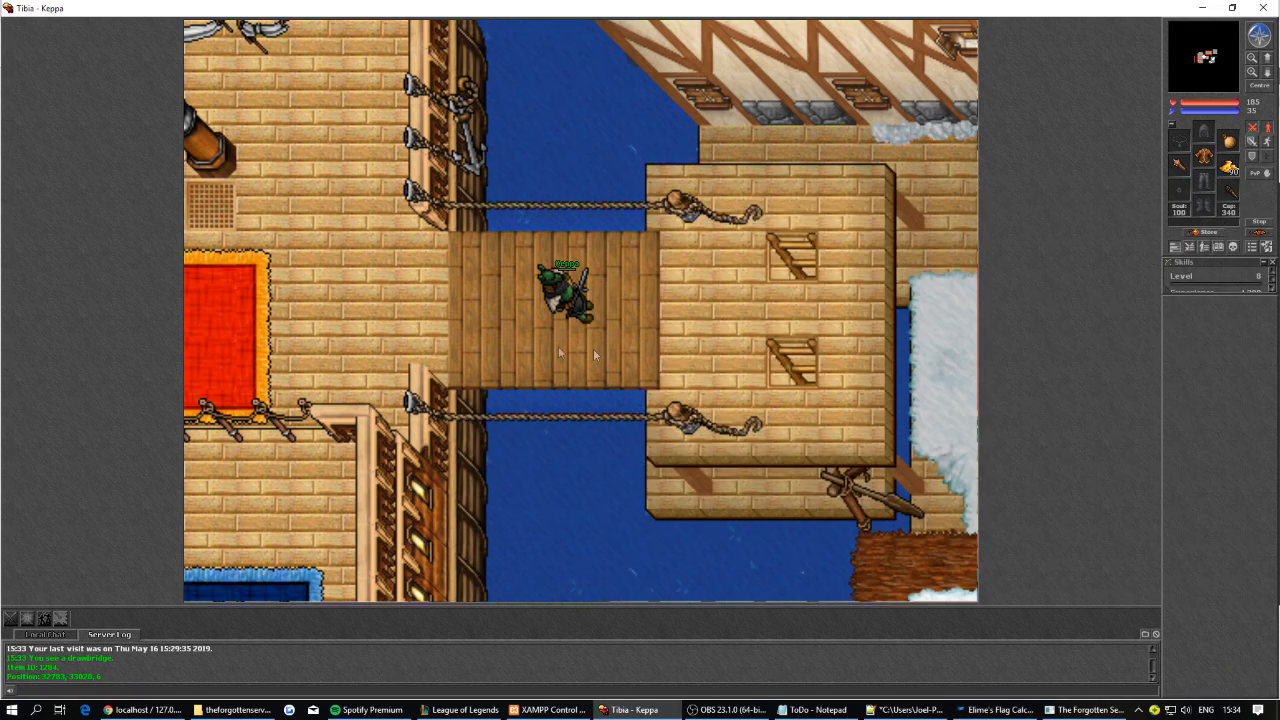
pyautogui.press('Tab')
pyautogui.press('Tab')
pyautogui.press('Tab')
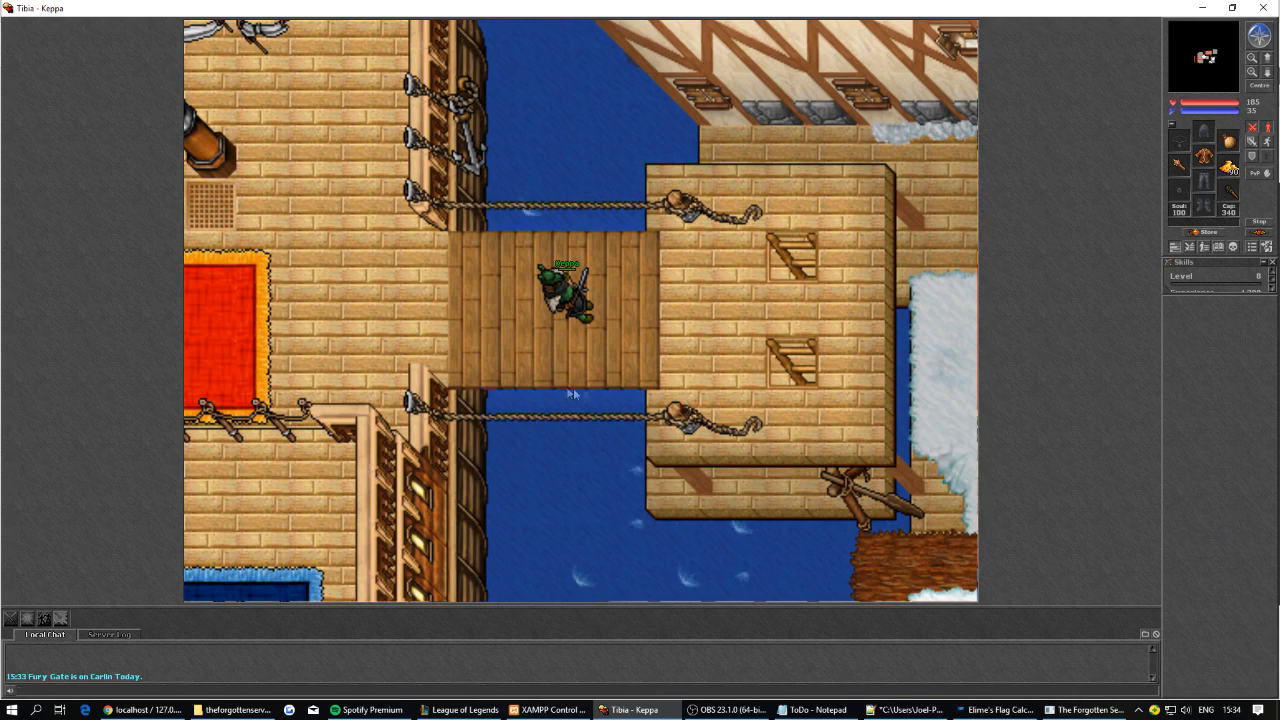
# Send the command "/b hello, the server is currently going down due to some errors." in Local Chat.
pyautogui.write('/b')
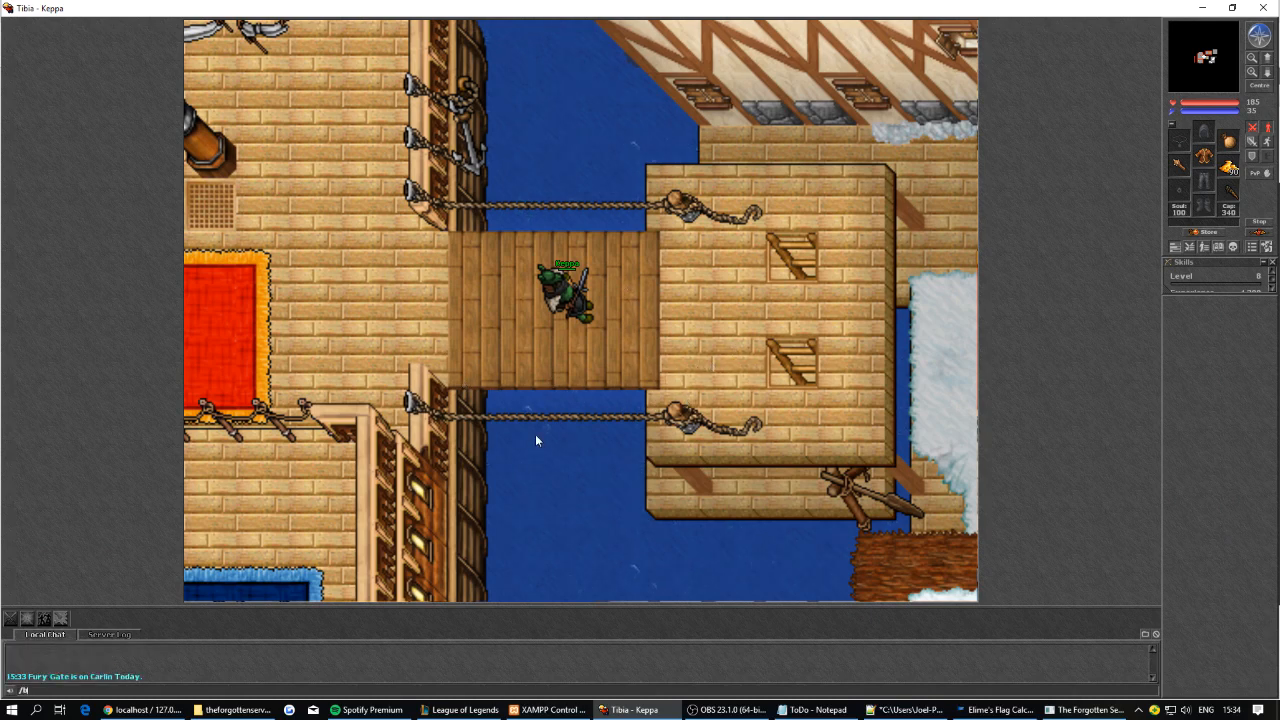
pyautogui.write(' hello,')
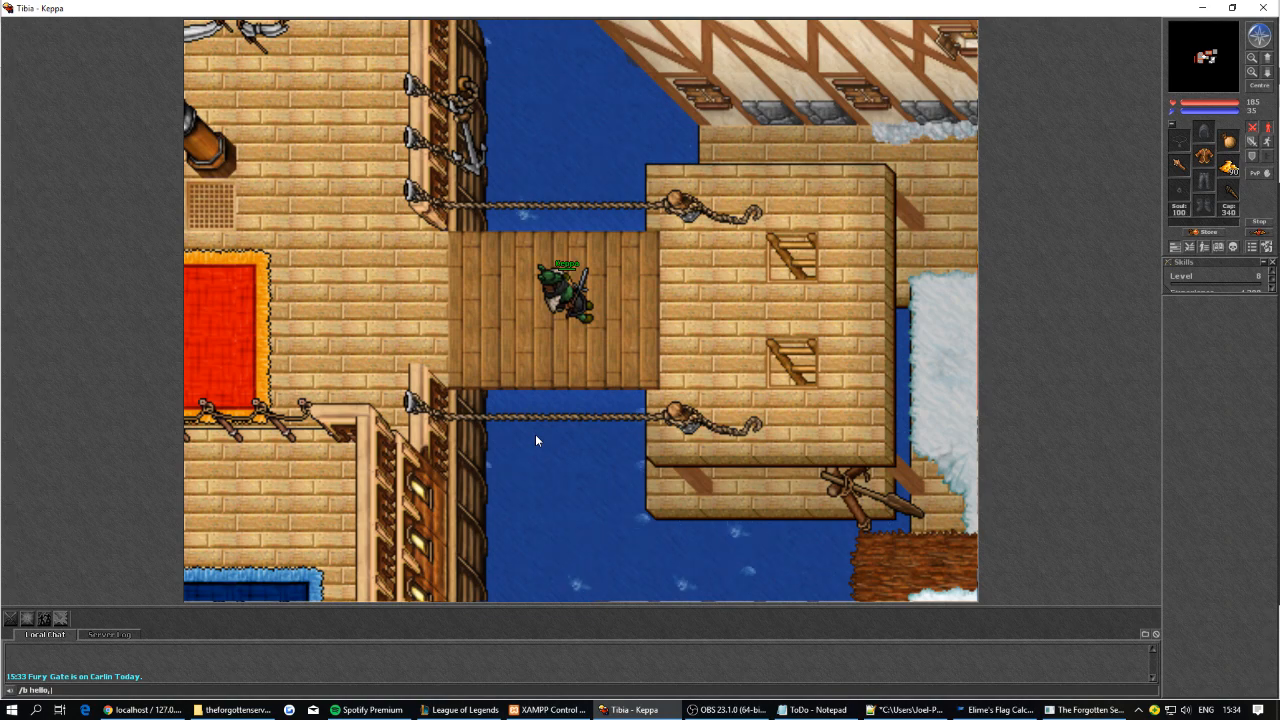
pyautogui.write(' the server is cur')
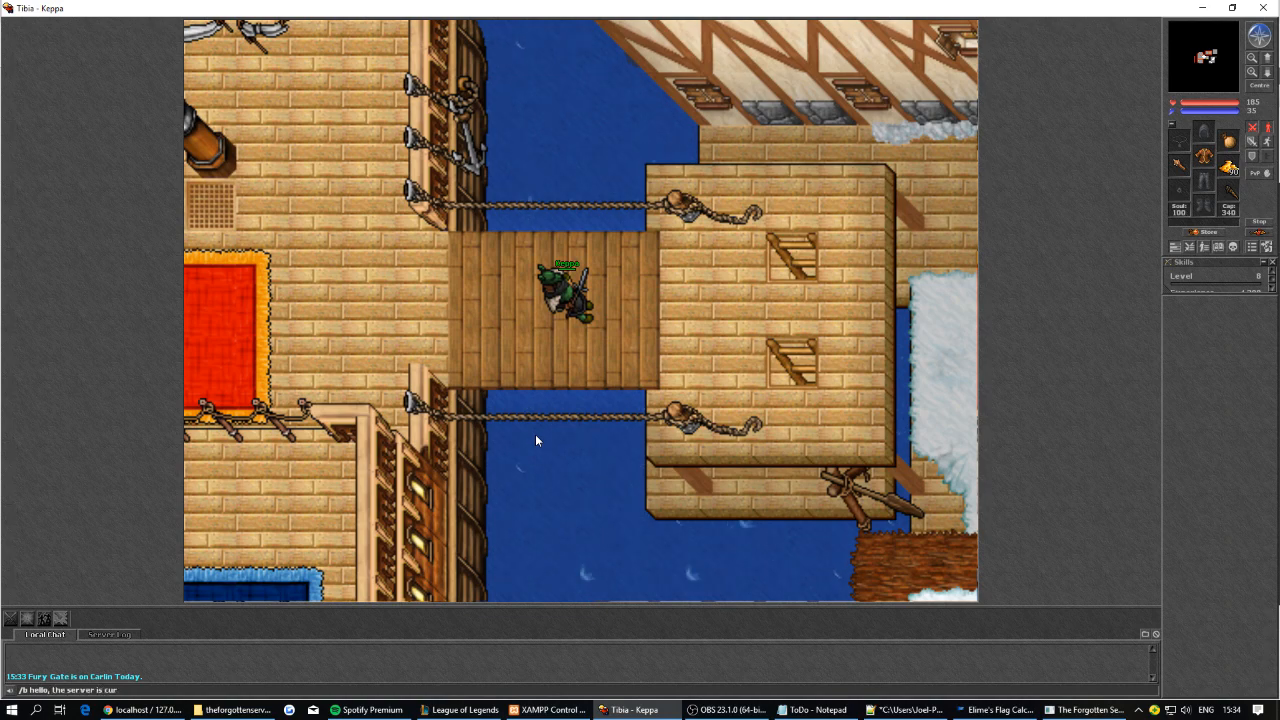
pyautogui.write('rently going')
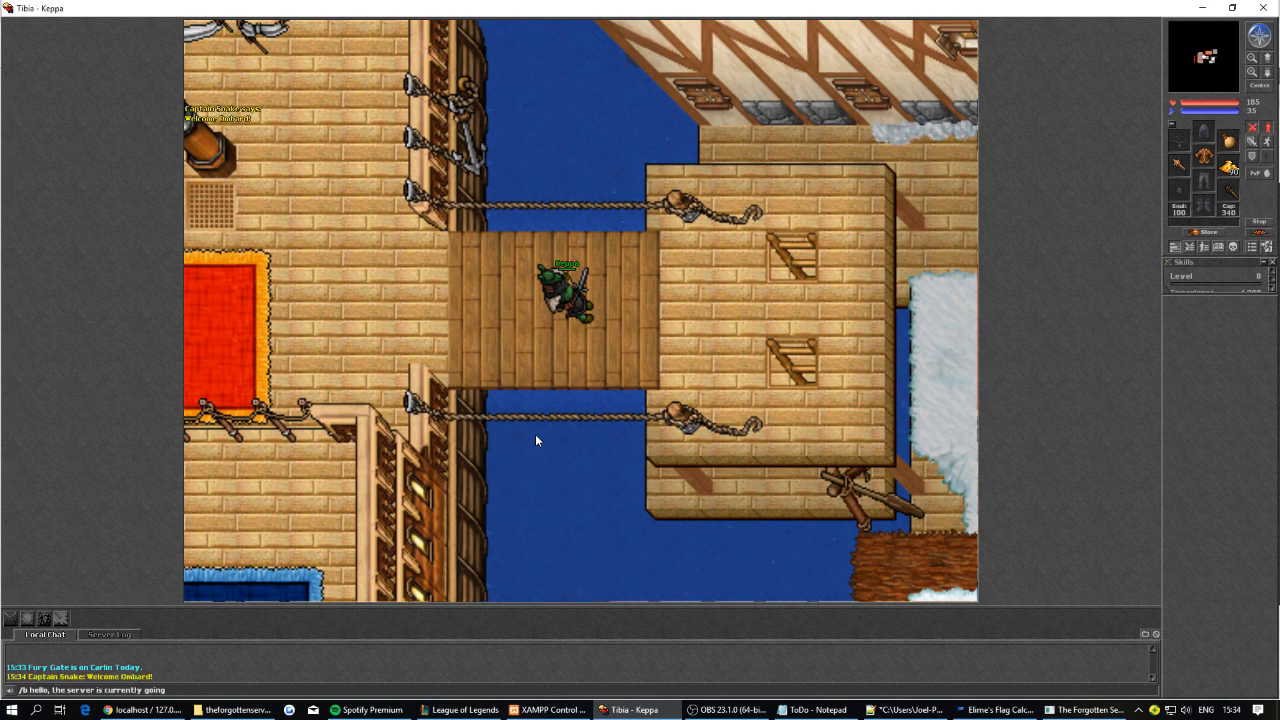
pyautogui.write(' down due to some errors.')
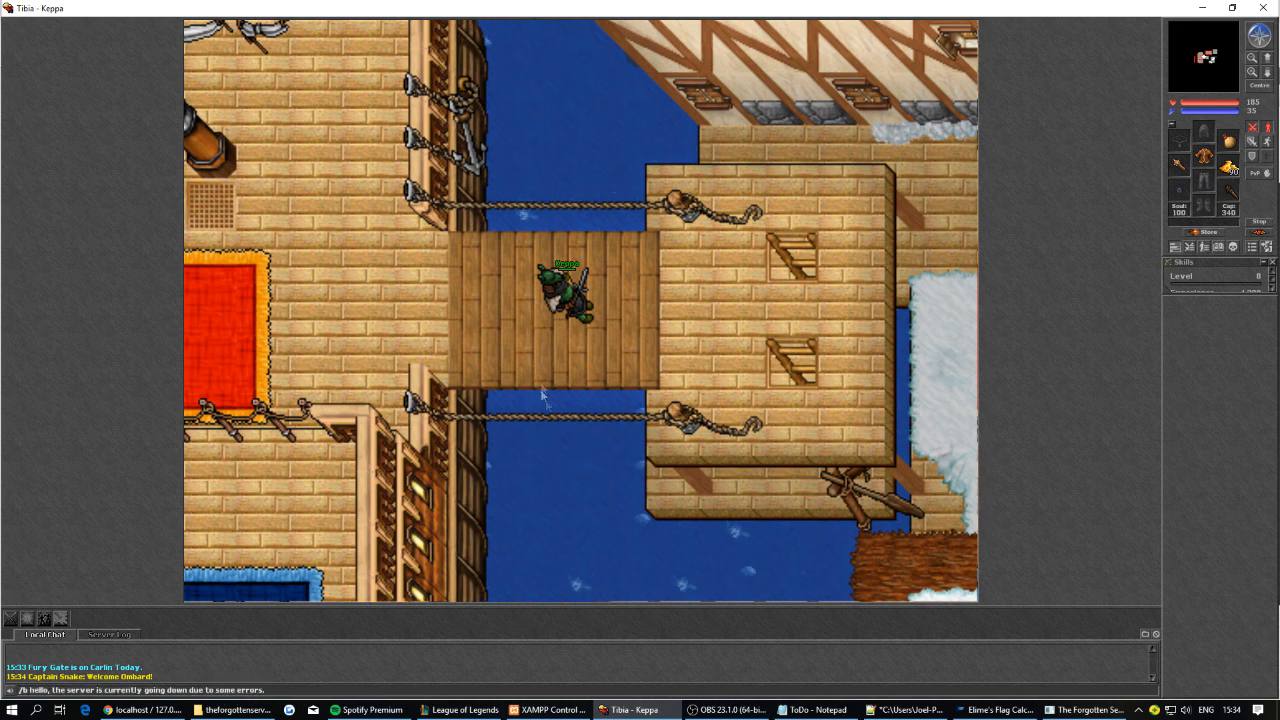
pyautogui.click(110, 636)
pyautogui.click(45, 636)
pyautogui.press('Return')
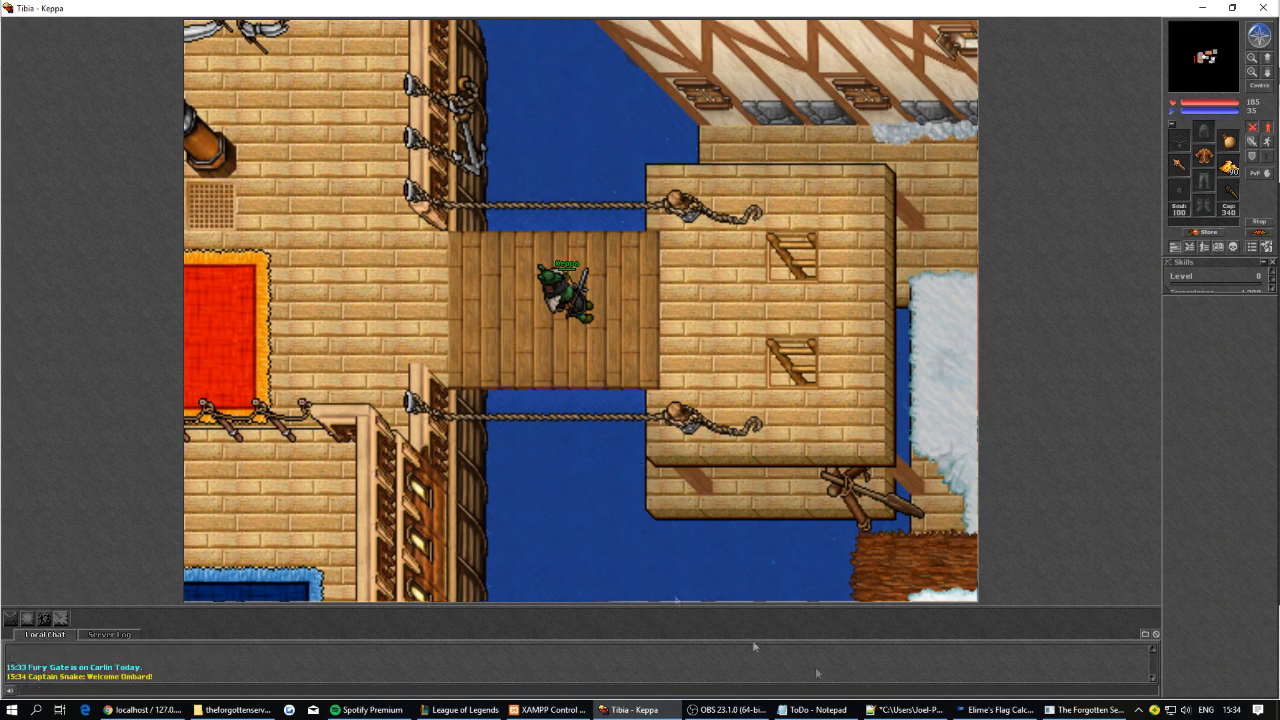
# Toggle the Can edit houses flag in the flag calculator and return to Tibia.
pyautogui.click(1000, 710)
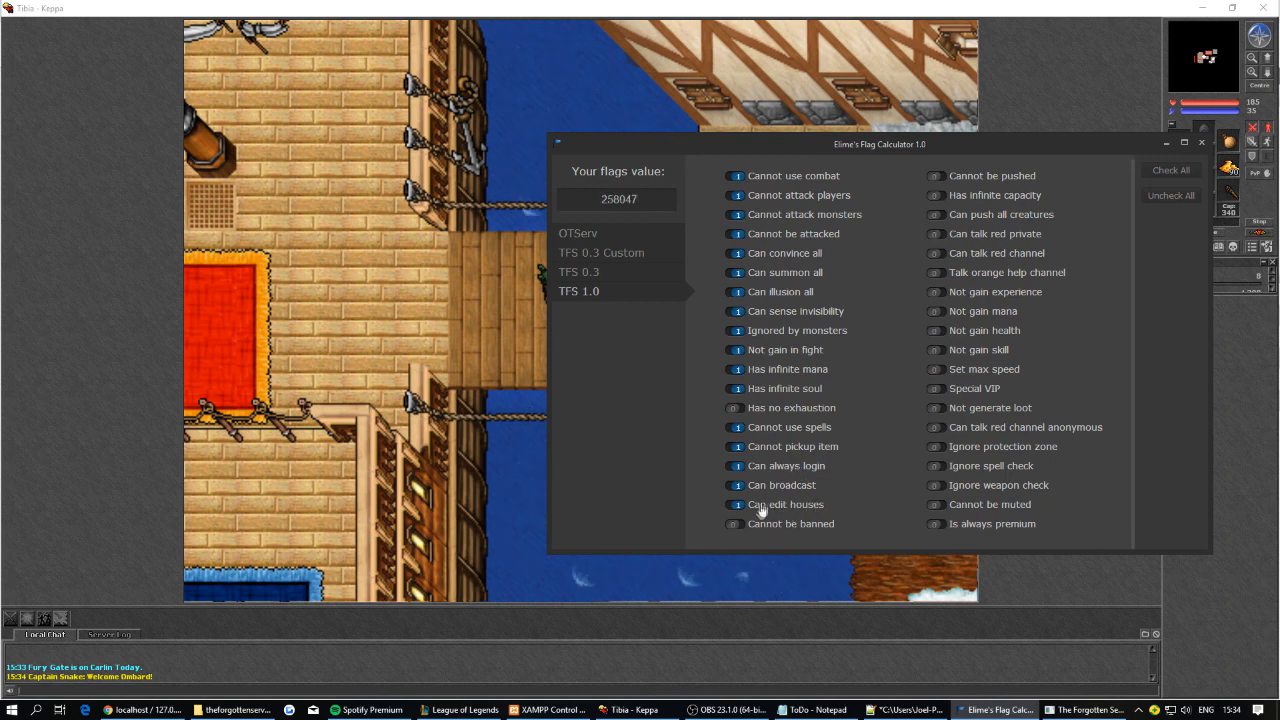
pyautogui.click(752, 507)
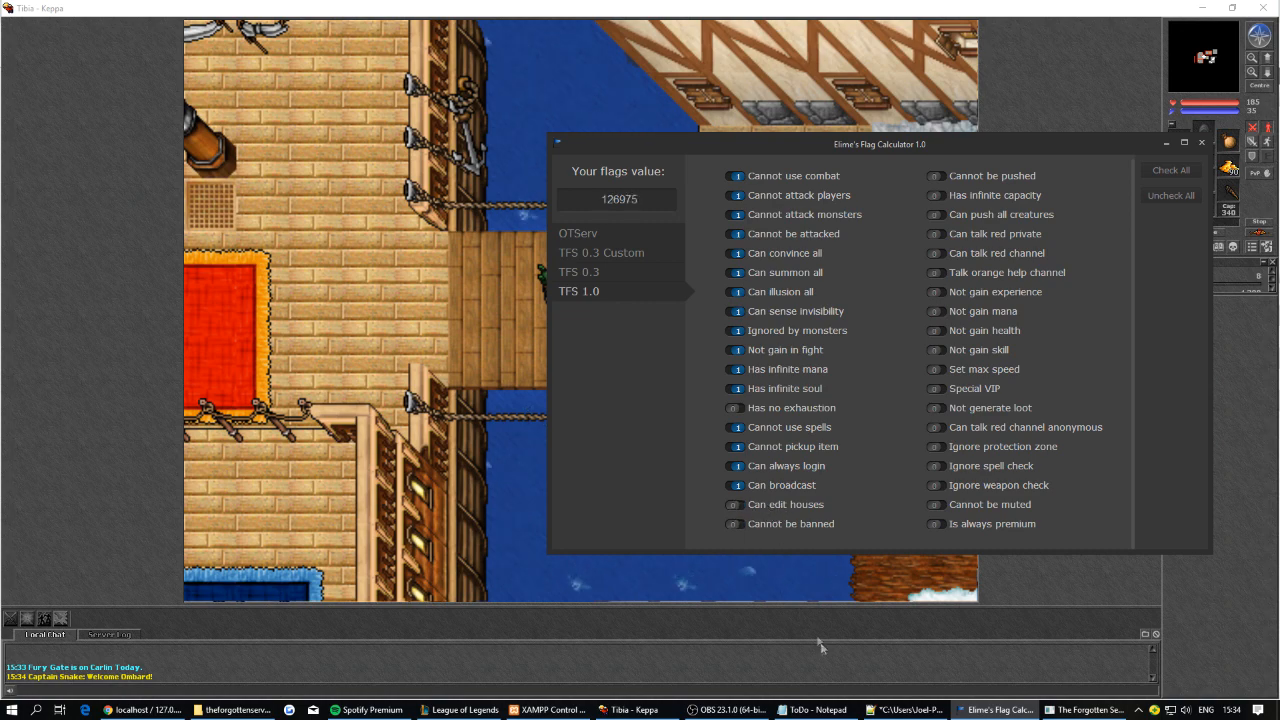
pyautogui.click(753, 684)
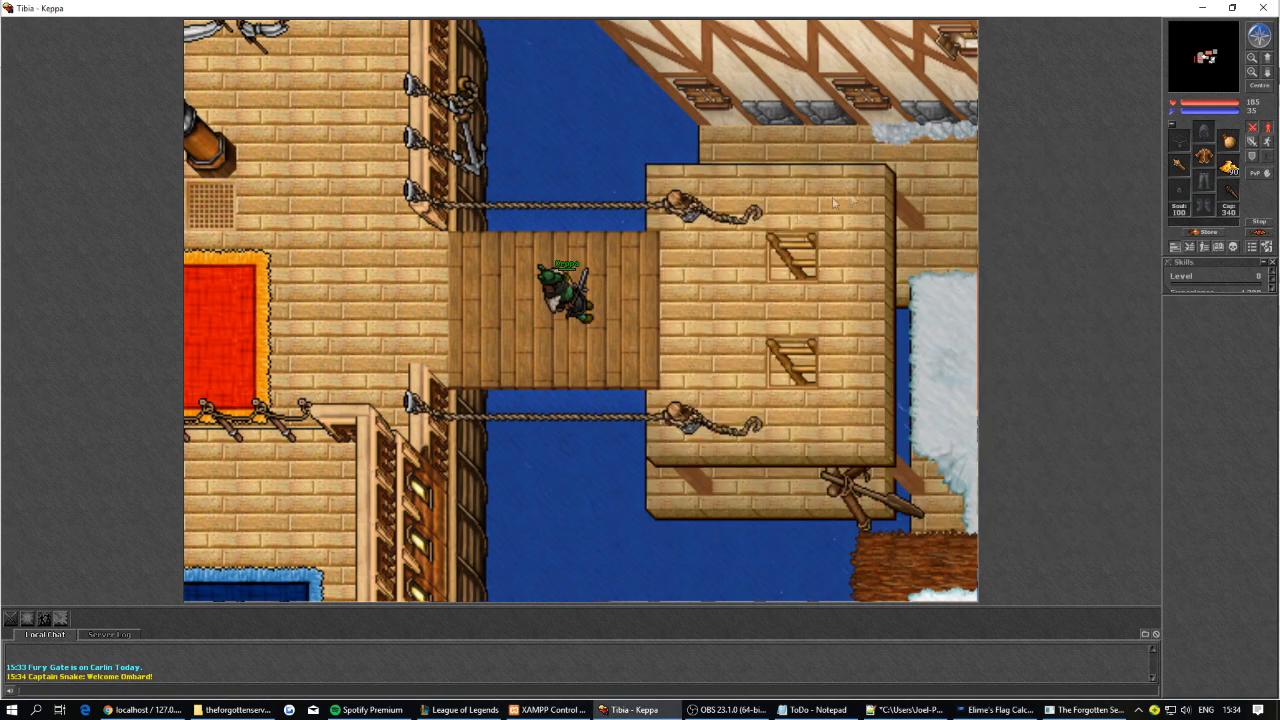
# Inspect the player character and walk it from the gangway down onto the wooden dock.
pyautogui.keyDown('shift'); pyautogui.click(578, 296); pyautogui.keyUp('shift')
pyautogui.press('Right')
pyautogui.press('Right')
pyautogui.press('Right')
pyautogui.press('Up')
pyautogui.press('Right')
pyautogui.press('Up')
pyautogui.press('Up')
pyautogui.press('Up')
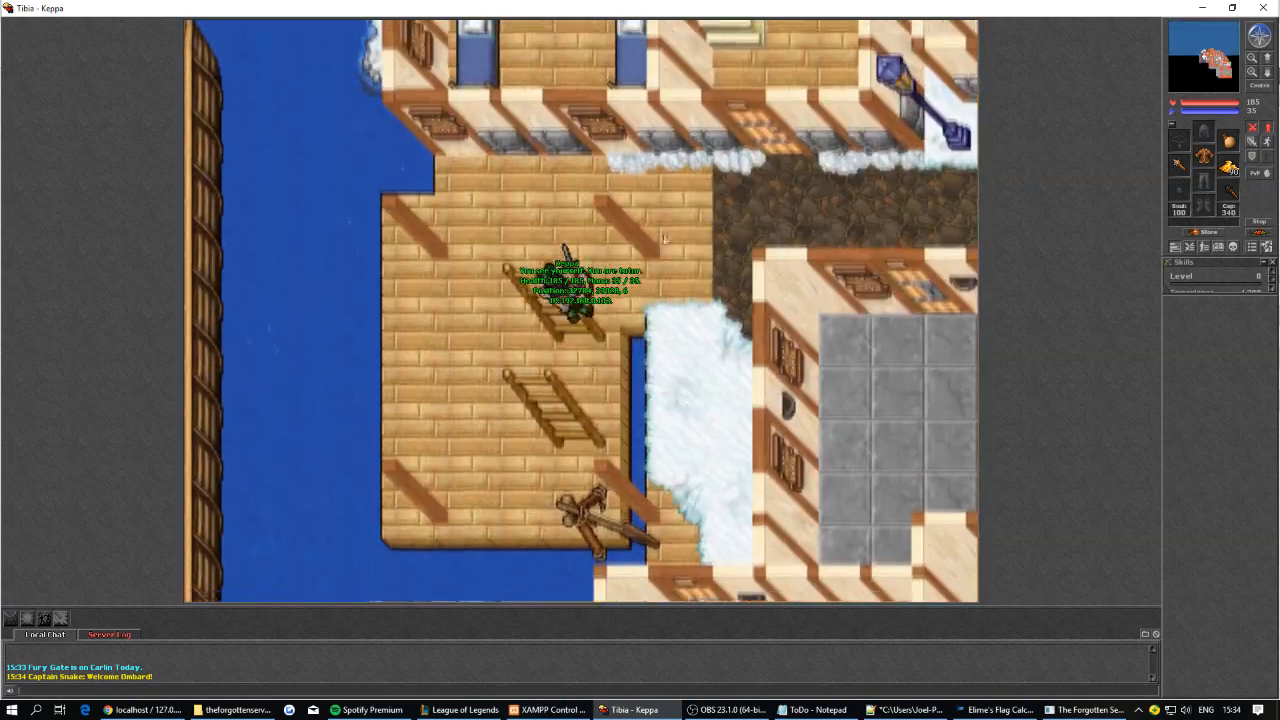
# Walk the character along the dock and through the doorway into the house with the beds.
pyautogui.press('Right')
pyautogui.press('Right')
pyautogui.press('Right')
pyautogui.press('Right')
pyautogui.press('Right')
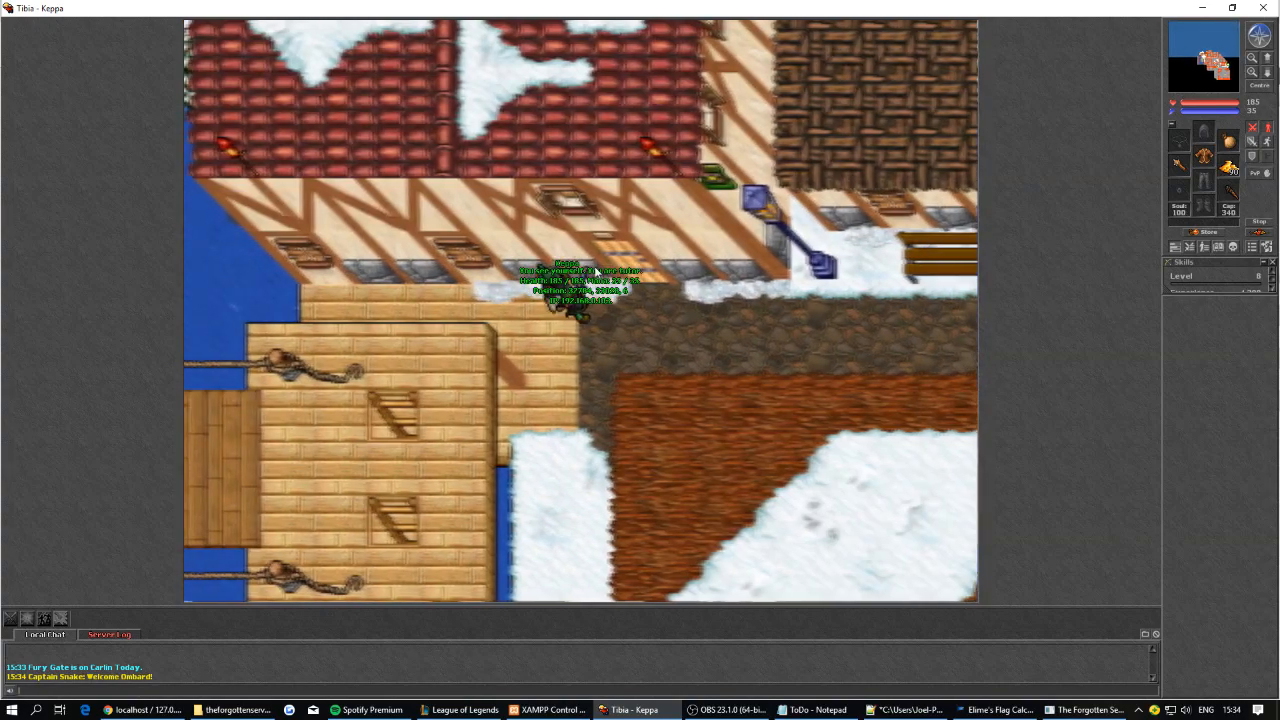
pyautogui.press('Up')
pyautogui.press('Up')
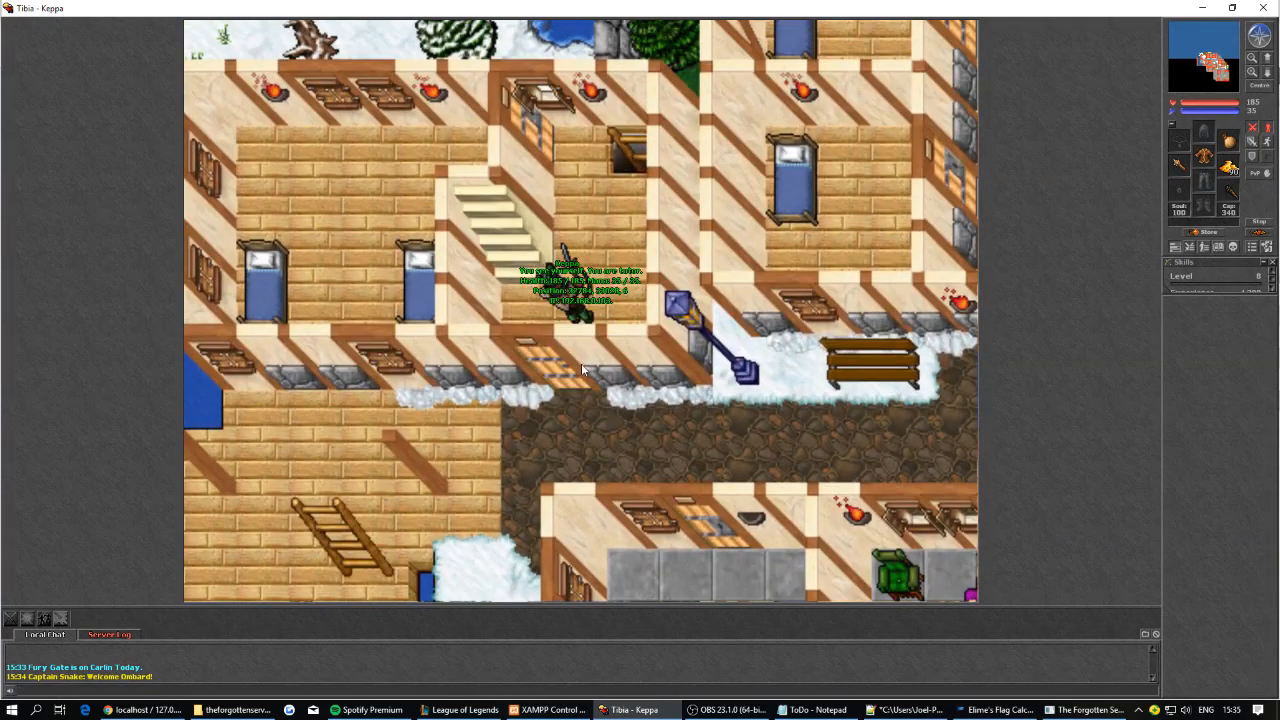
# Step in and out of the house doorway, leave the house and walk back onto the dock.
pyautogui.press('Down')
pyautogui.press('Up')
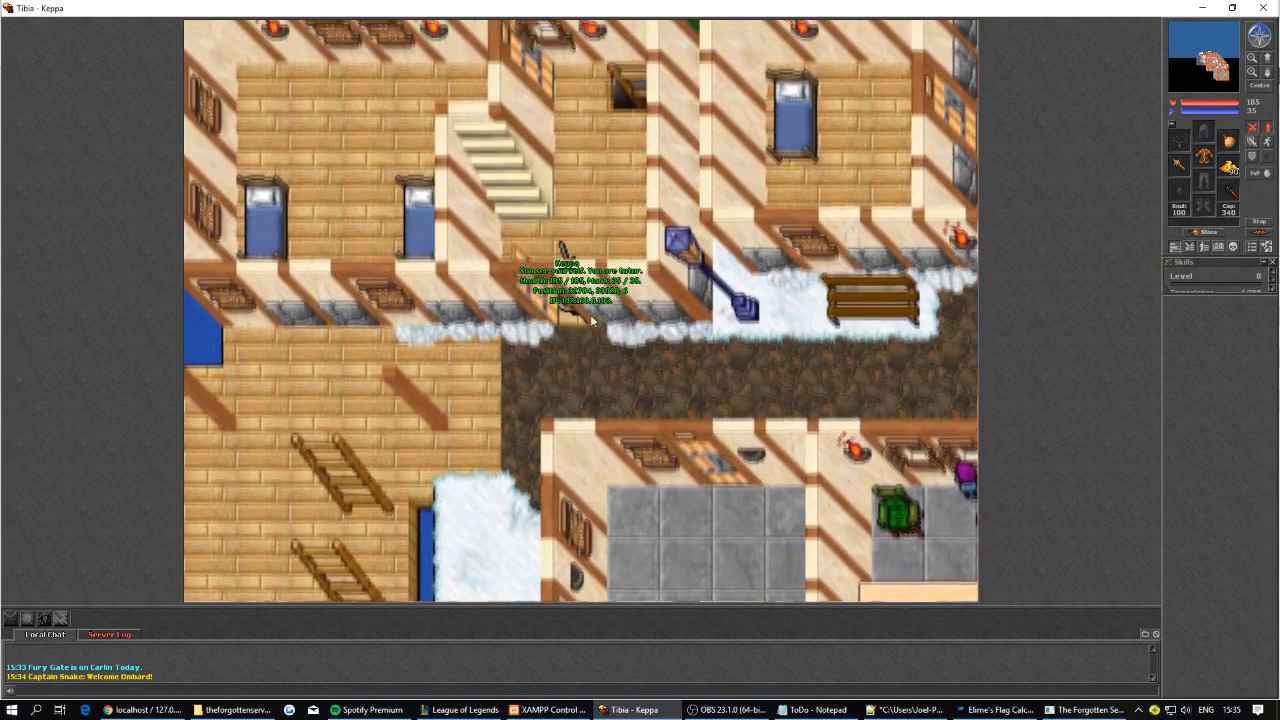
pyautogui.press('Down')
pyautogui.press('Left')
pyautogui.press('Left')
pyautogui.press('Left')
pyautogui.press('Left')
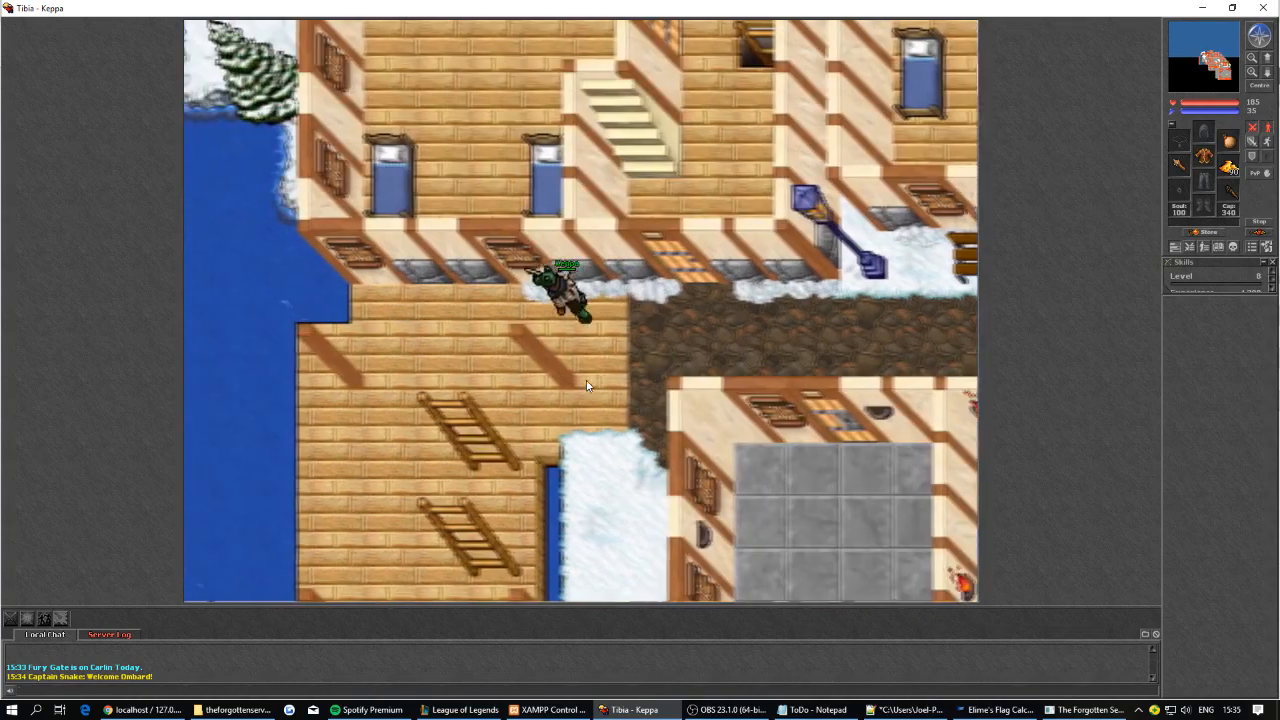
# Climb the dock ladder back to the gangway platform, check the Server Log channel and return to Local Chat.
pyautogui.press('Down')
pyautogui.press('Down')
pyautogui.rightClick(587, 375)
pyautogui.press('Left')
pyautogui.press('Up')
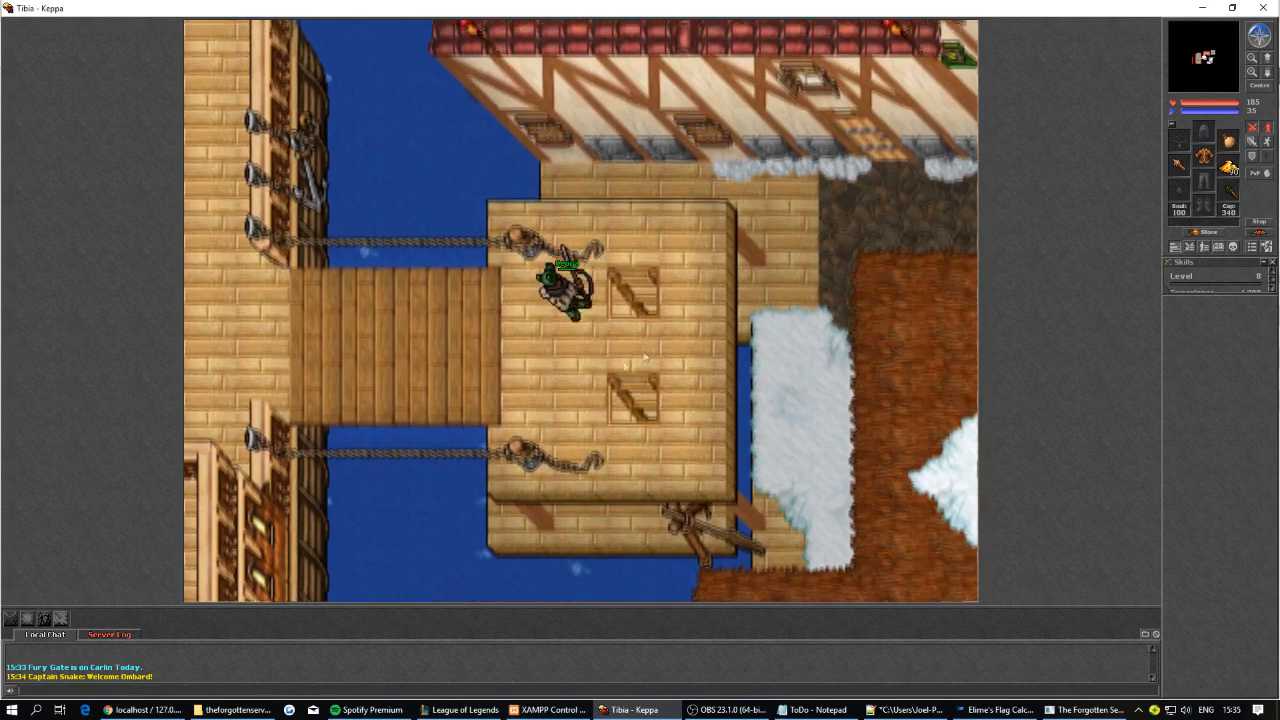
pyautogui.press('Left')
pyautogui.press('Up')
pyautogui.click(108, 635)
pyautogui.click(56, 636)
# In the flag calculator, turn Can edit houses off and Cannot be banned on, and return to Tibia.
pyautogui.click(997, 709)
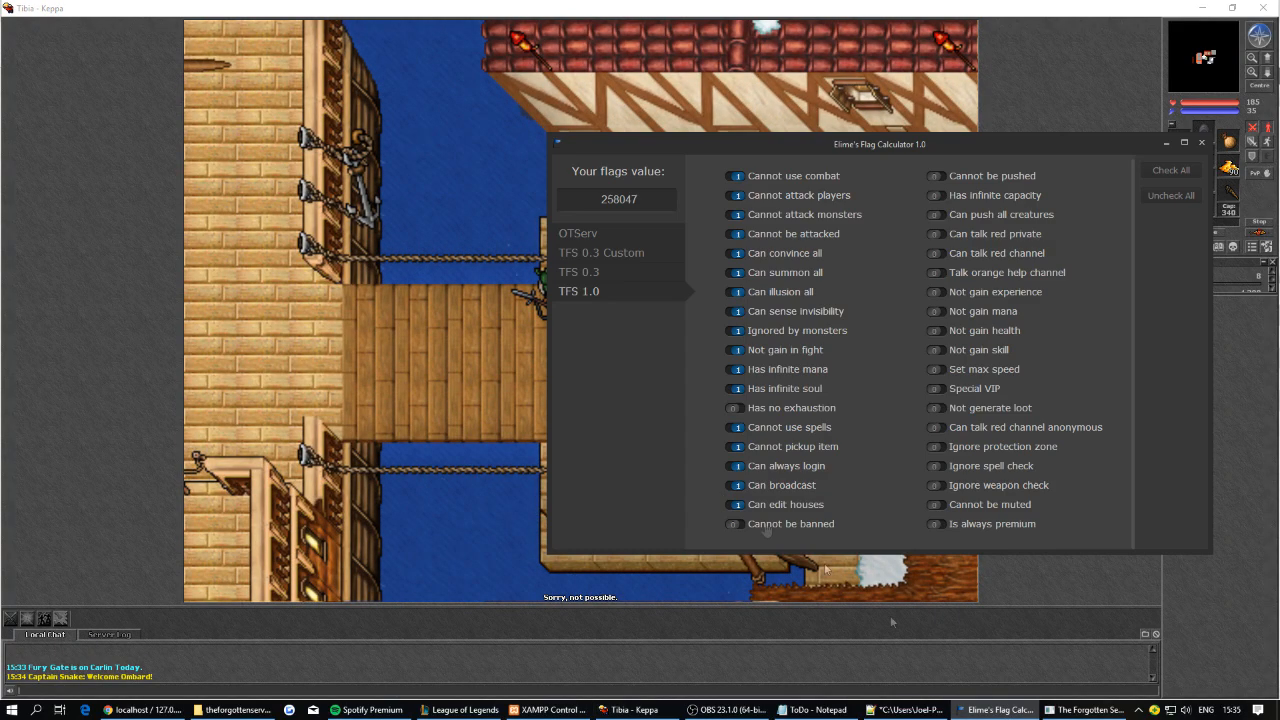
pyautogui.click(754, 508)
pyautogui.click(768, 530)
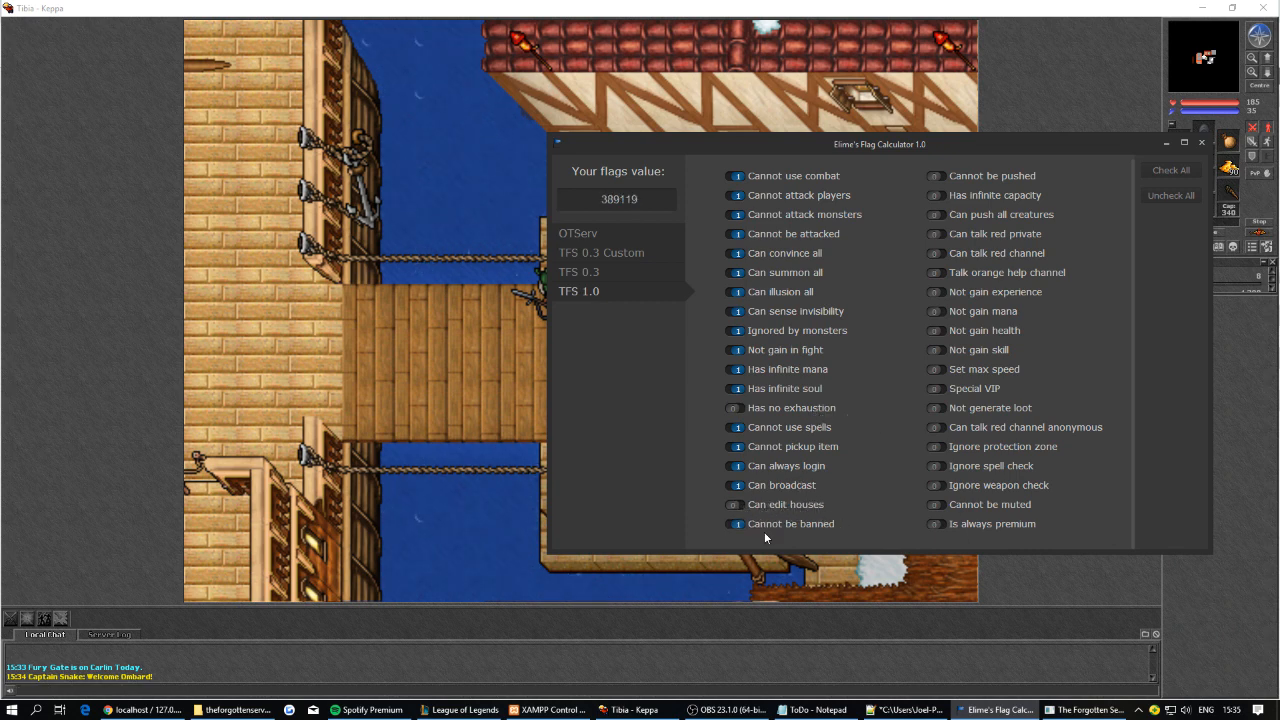
pyautogui.click(157, 646)
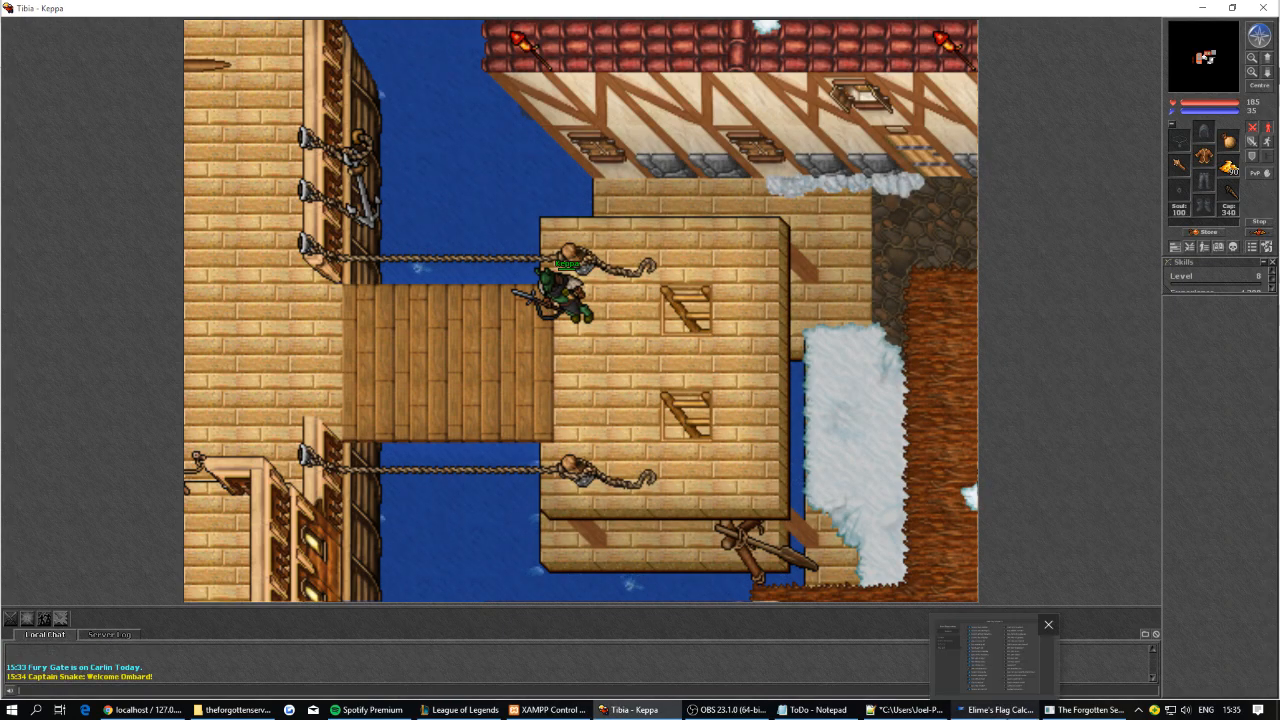
# Toggle the Cannot be banned flag off and back on in the calculator and return to Tibia.
pyautogui.click(983, 709)
pyautogui.click(786, 527)
pyautogui.click(786, 528)
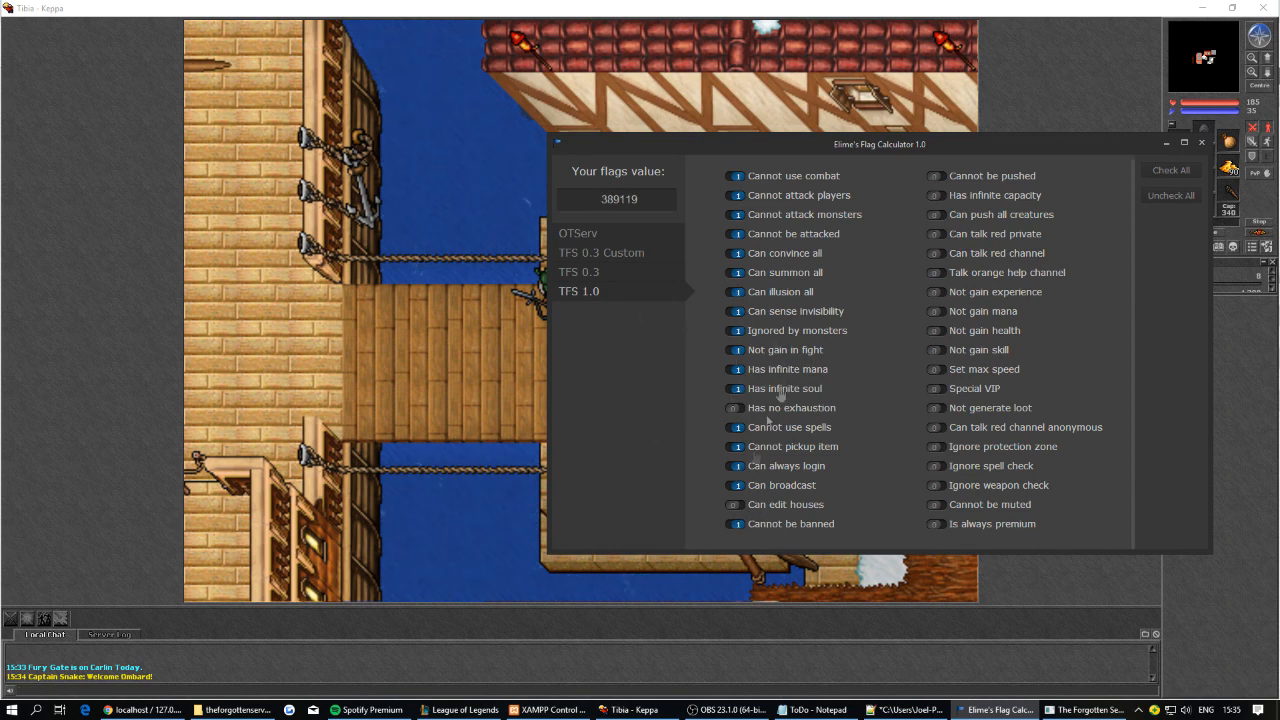
pyautogui.click(769, 528)
pyautogui.click(769, 528)
pyautogui.click(672, 634)
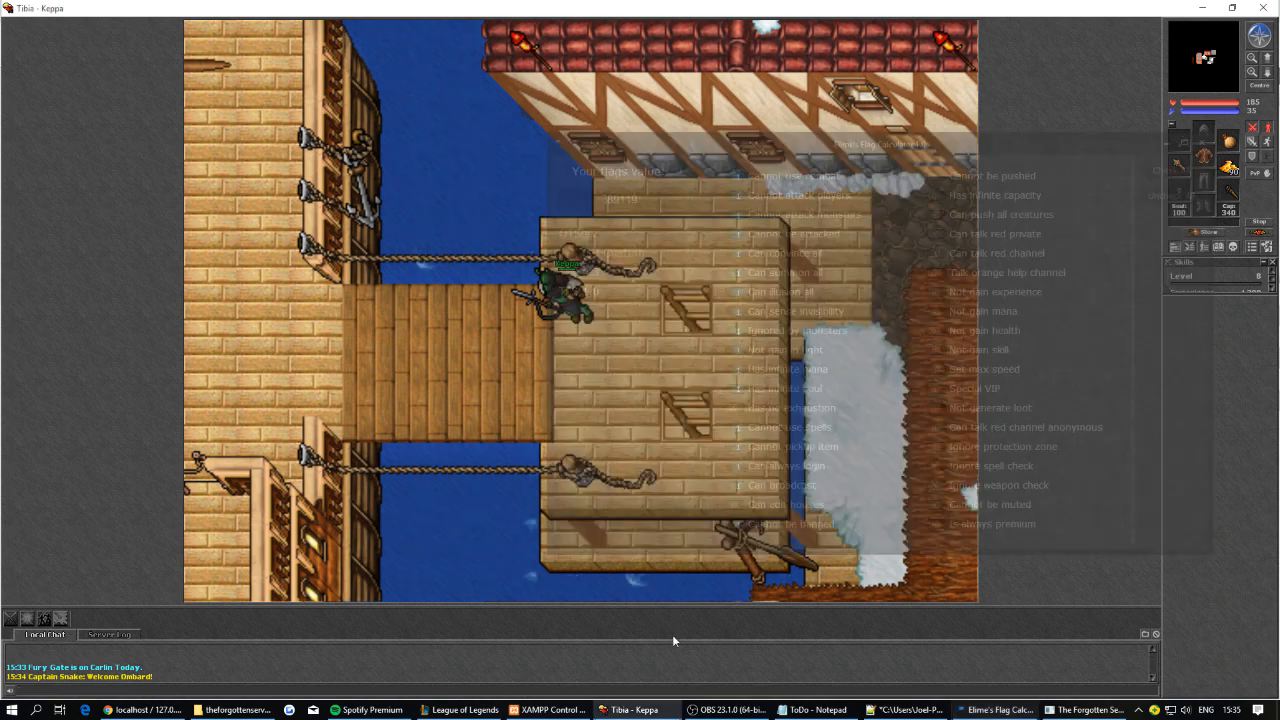
# Enable the Cannot be pushed flag in the calculator and shift its window down.
pyautogui.click(995, 710)
pyautogui.scroll(1, 792, 522)
pyautogui.scroll(-1, 810, 515)
pyautogui.scroll(1, 792, 532)
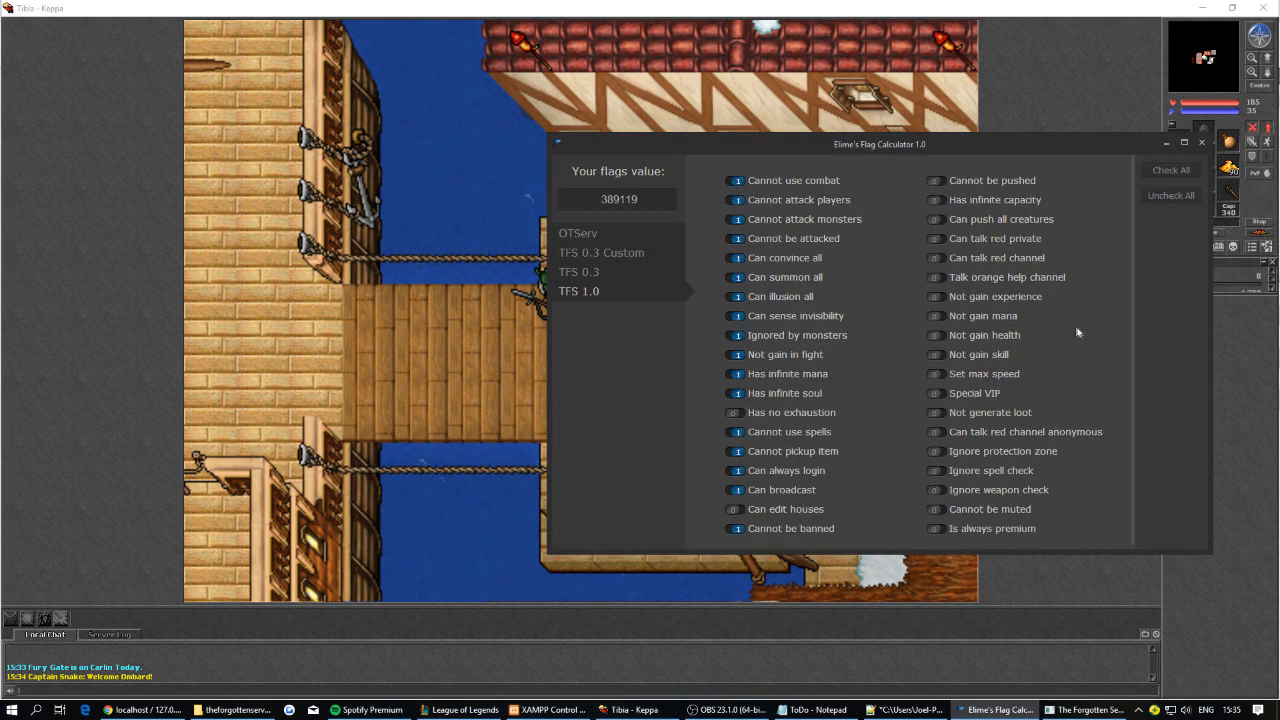
pyautogui.click(1006, 188)
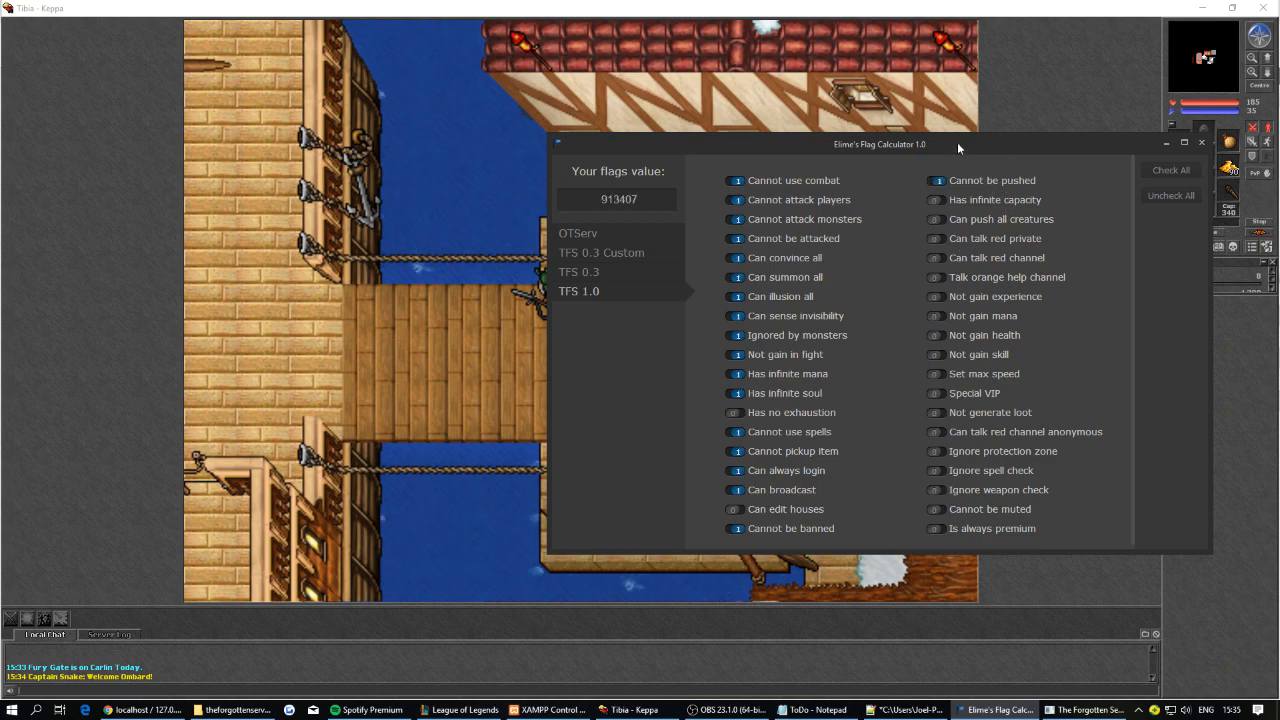
pyautogui.moveTo(957, 142); pyautogui.dragTo(954, 262)
# Switch to Tibia and walk the character in small circles on the platform beside the gangway.
pyautogui.click(601, 323)
pyautogui.press('Down')
pyautogui.press('Right')
pyautogui.press('Left')
pyautogui.press('Up')
pyautogui.hotkey('ctrl', 'Left')
pyautogui.press('Right')
pyautogui.press('Down')
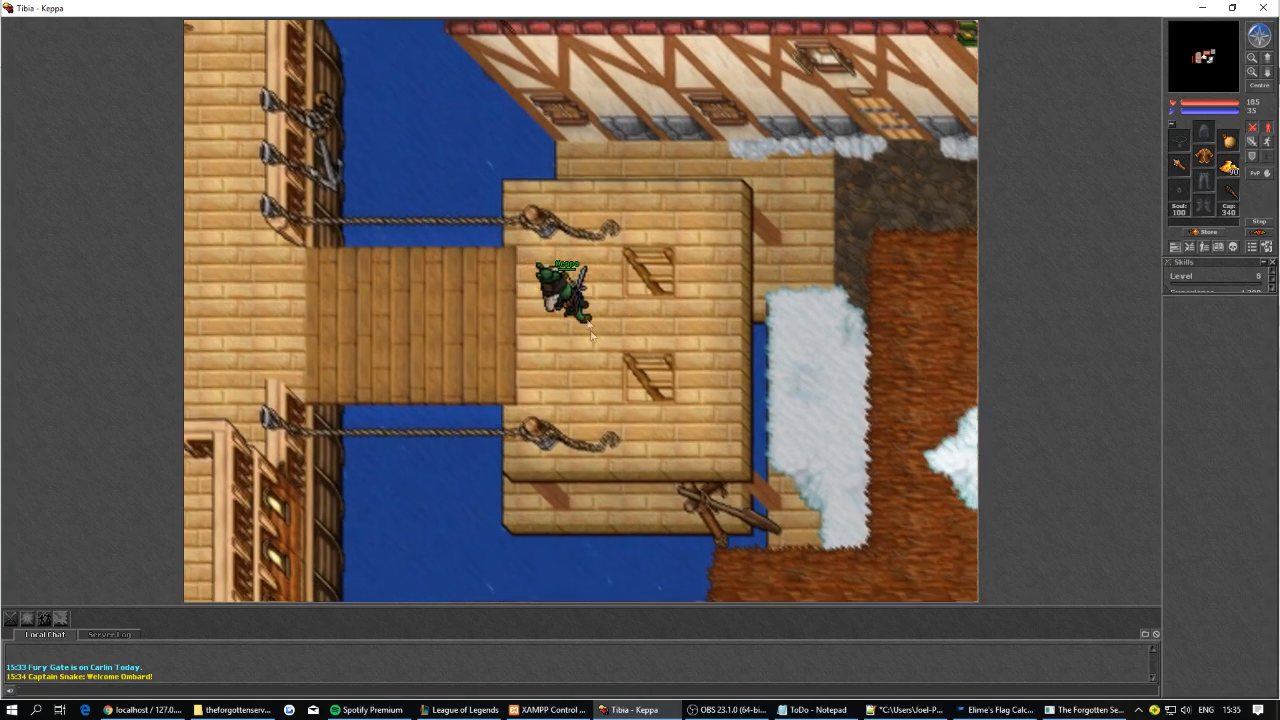
pyautogui.press('Left')
pyautogui.press('Up')
pyautogui.press('Right')
pyautogui.press('Down')
pyautogui.press('Left')
pyautogui.press('Up')
pyautogui.press('Up')
# Bring up the flag calculator, enable Has infinite capacity and move the window away from the character's inventory.
pyautogui.click(985, 711)
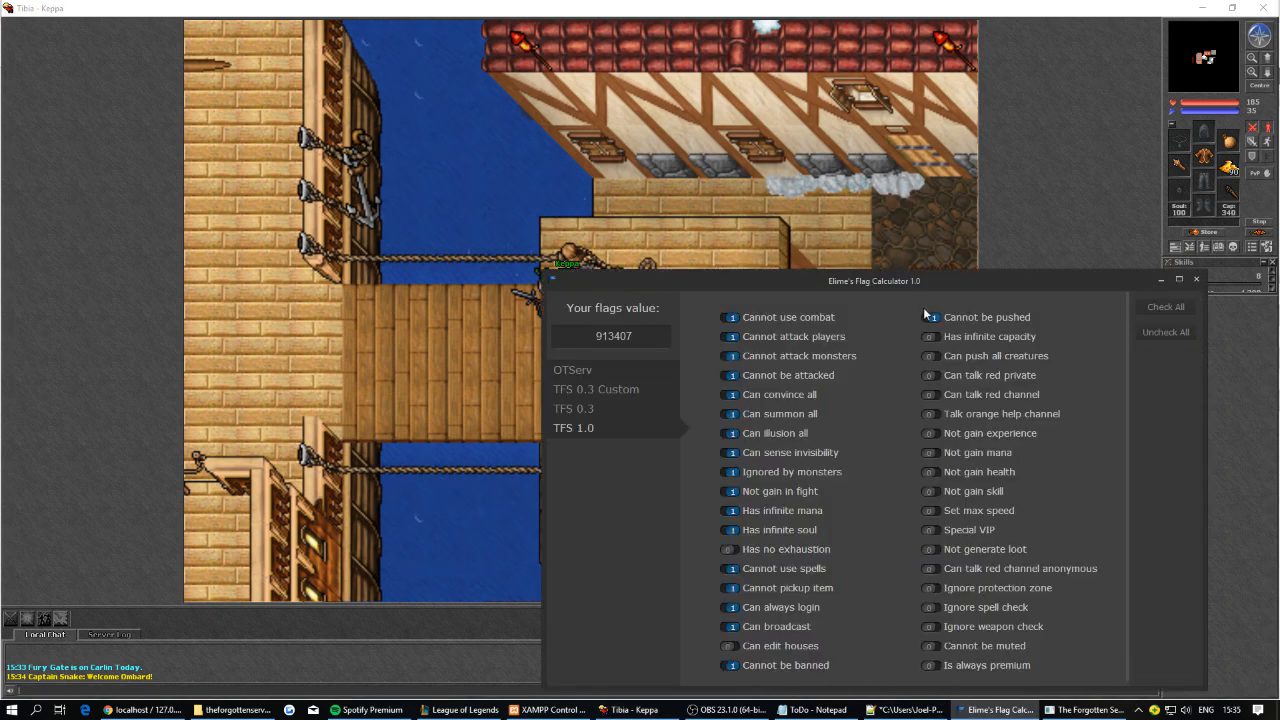
pyautogui.moveTo(915, 288); pyautogui.dragTo(862, 224)
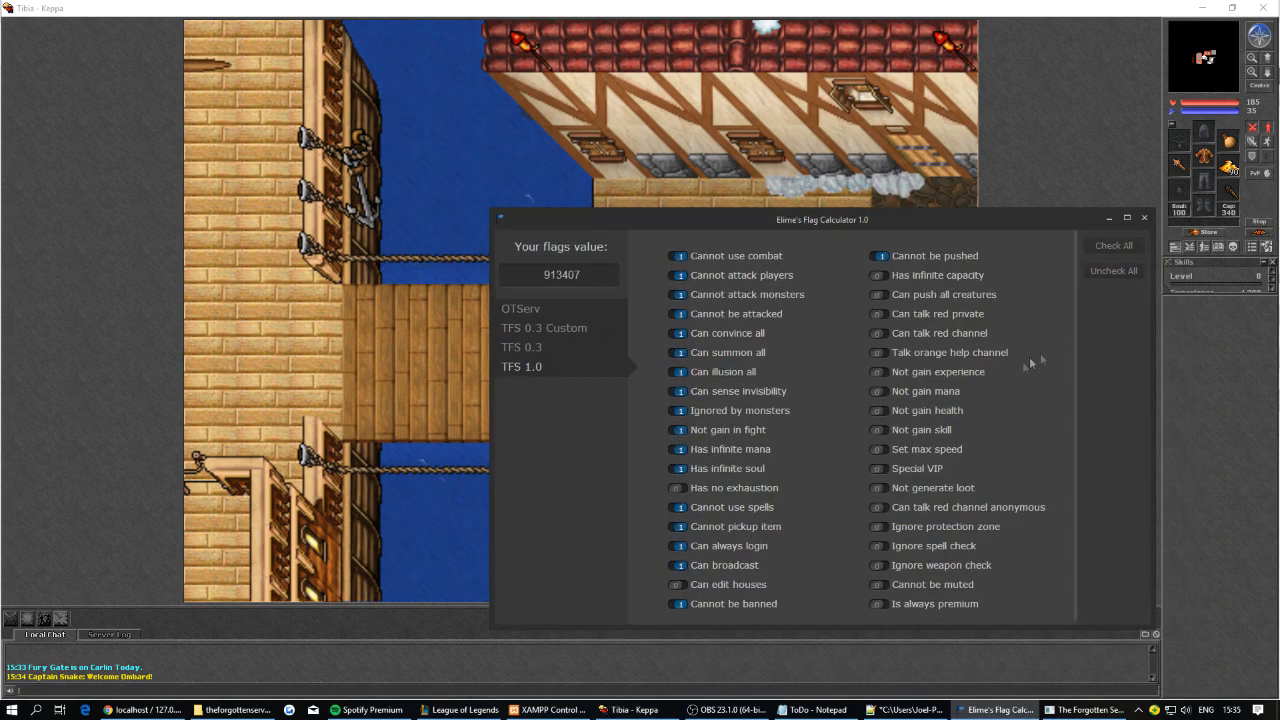
pyautogui.scroll(-1, 1005, 347)
pyautogui.click(962, 274)
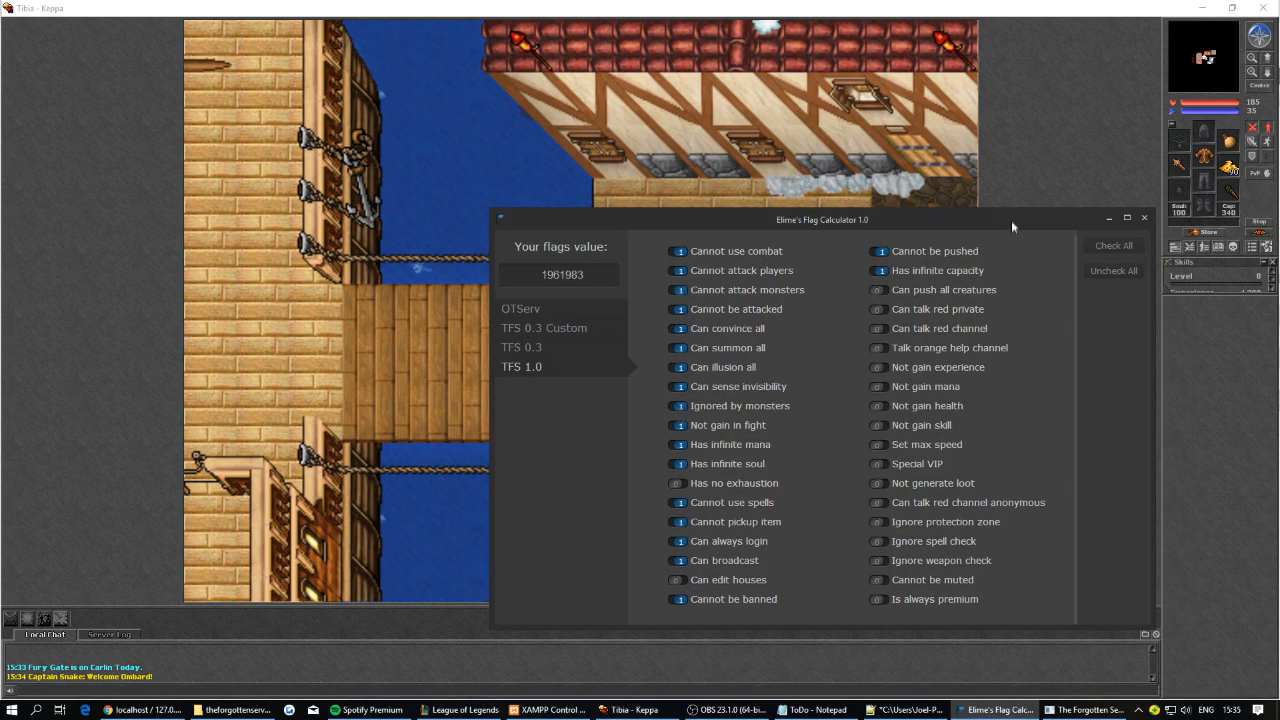
pyautogui.moveTo(1011, 223); pyautogui.dragTo(999, 215)
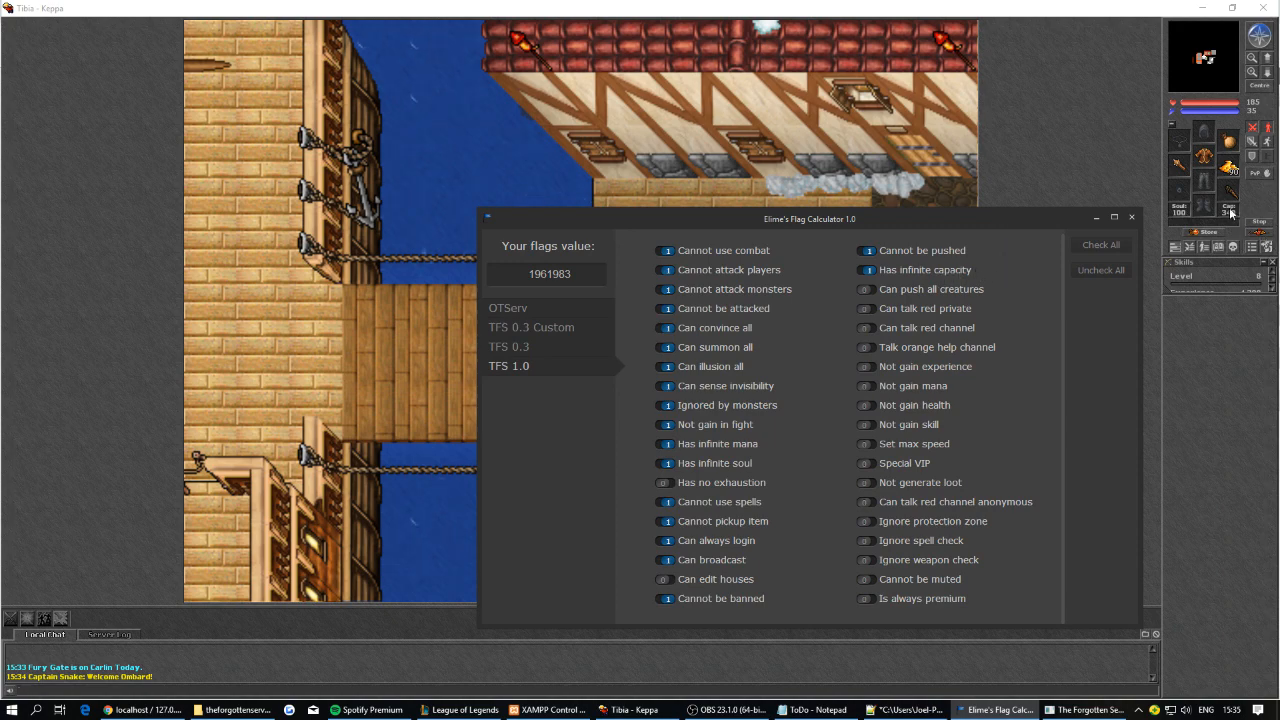
pyautogui.moveTo(1033, 226); pyautogui.dragTo(918, 209)
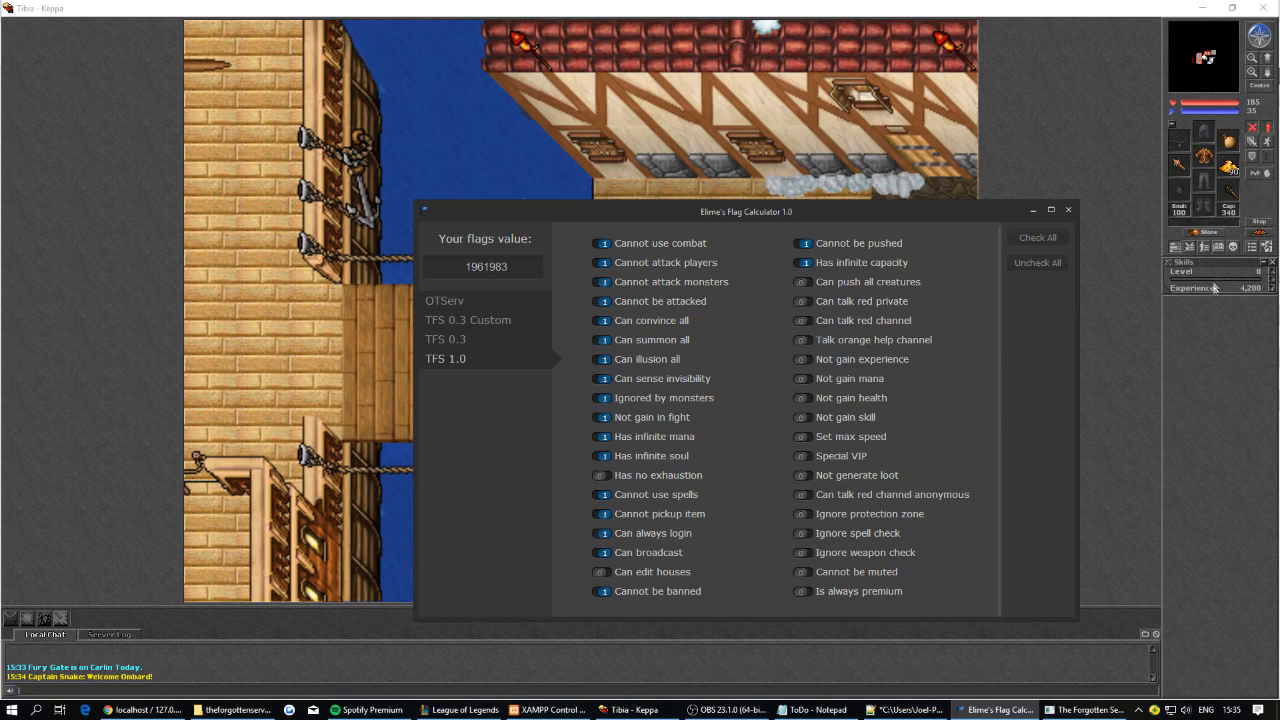
# Enable the Can push all creatures flag, switch to Tibia and move the character one tile west onto the gangway.
pyautogui.click(850, 290)
pyautogui.click(1097, 336)
pyautogui.press('Left')
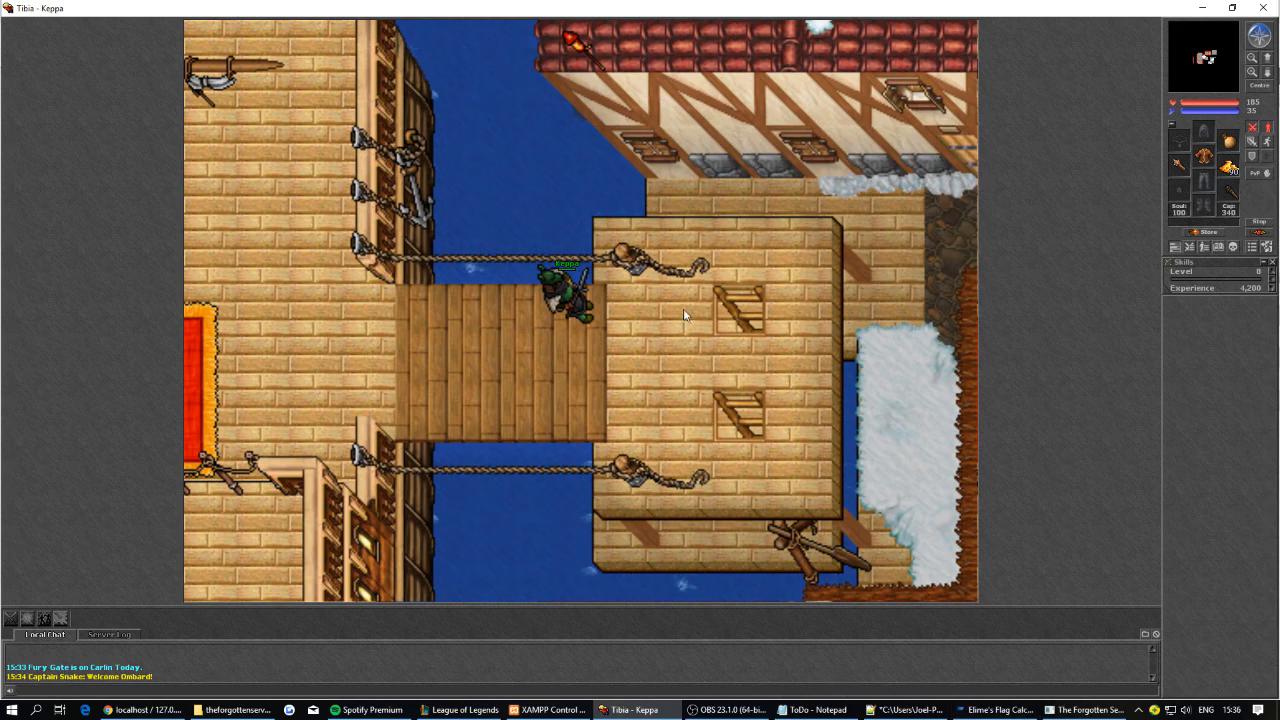
# Return to the calculator and enable Can talk red private, Can talk red channel and Talk orange help channel.
pyautogui.hotkey('alt', 'Tab')
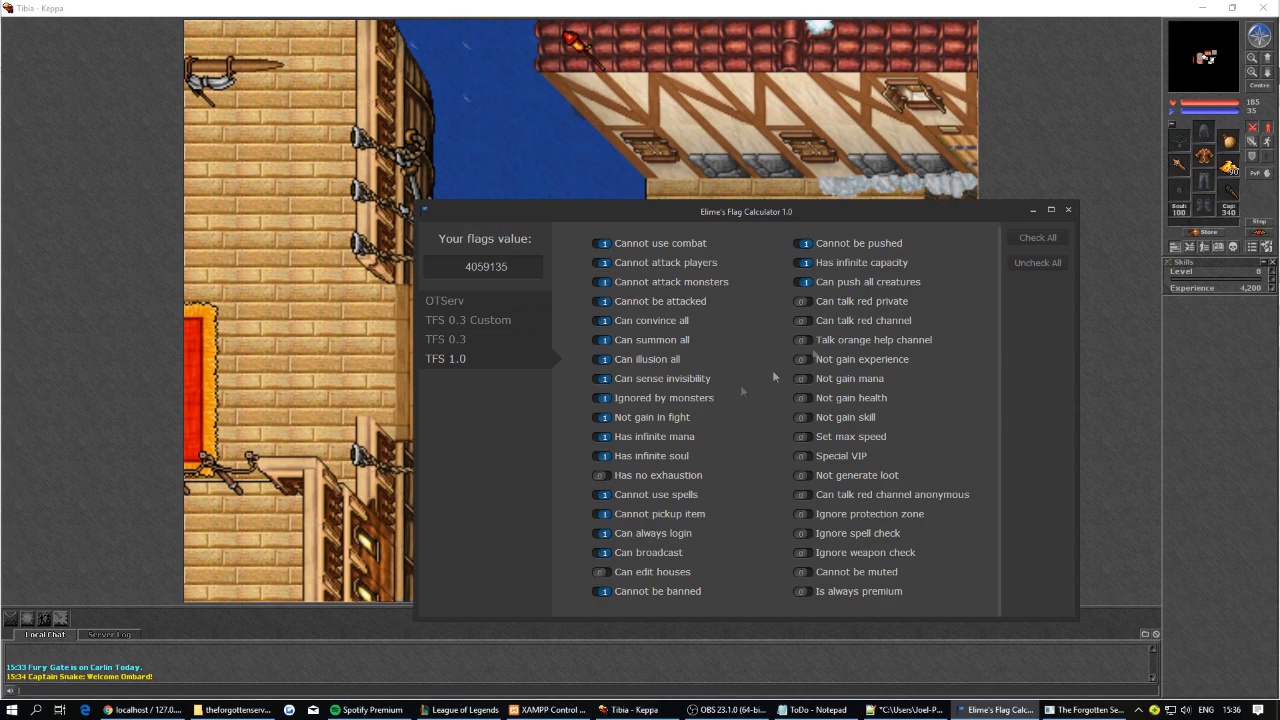
pyautogui.click(862, 303)
pyautogui.click(866, 324)
pyautogui.click(865, 344)
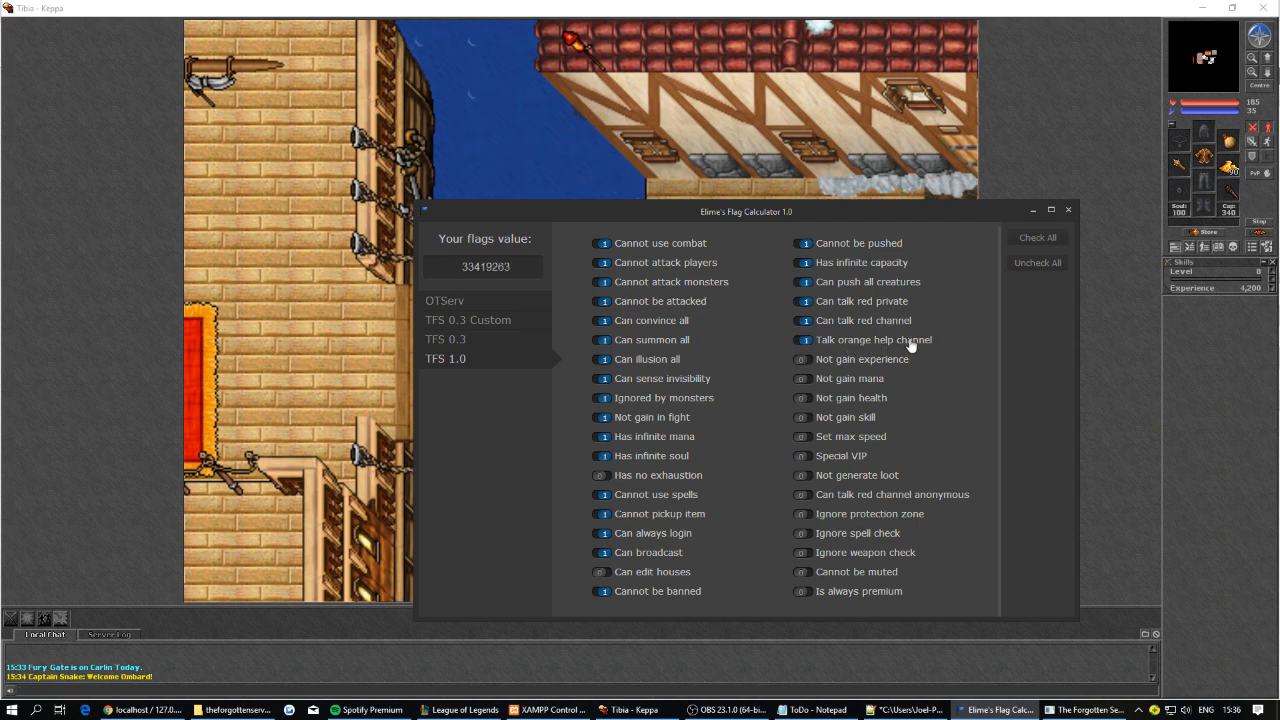
# Open the World Chat channel in Tibia and send the message "hello".
pyautogui.click(1190, 496)
pyautogui.click(1145, 634)
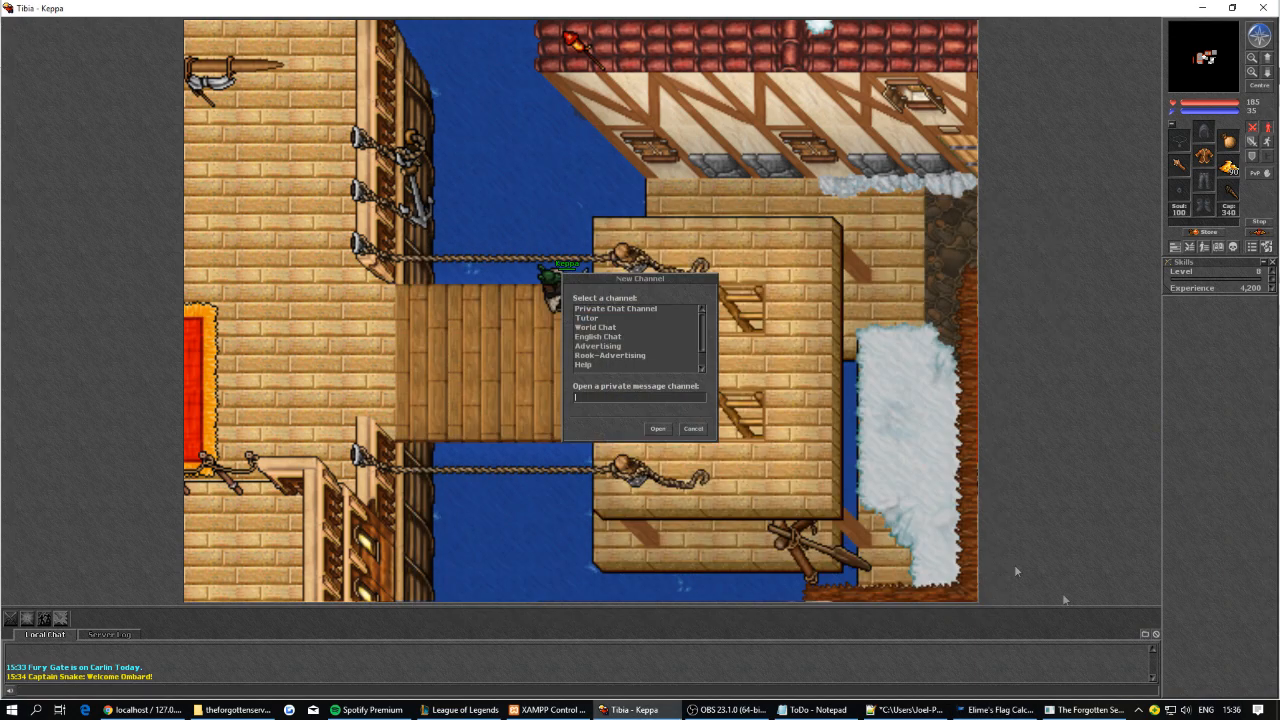
pyautogui.doubleClick(601, 327)
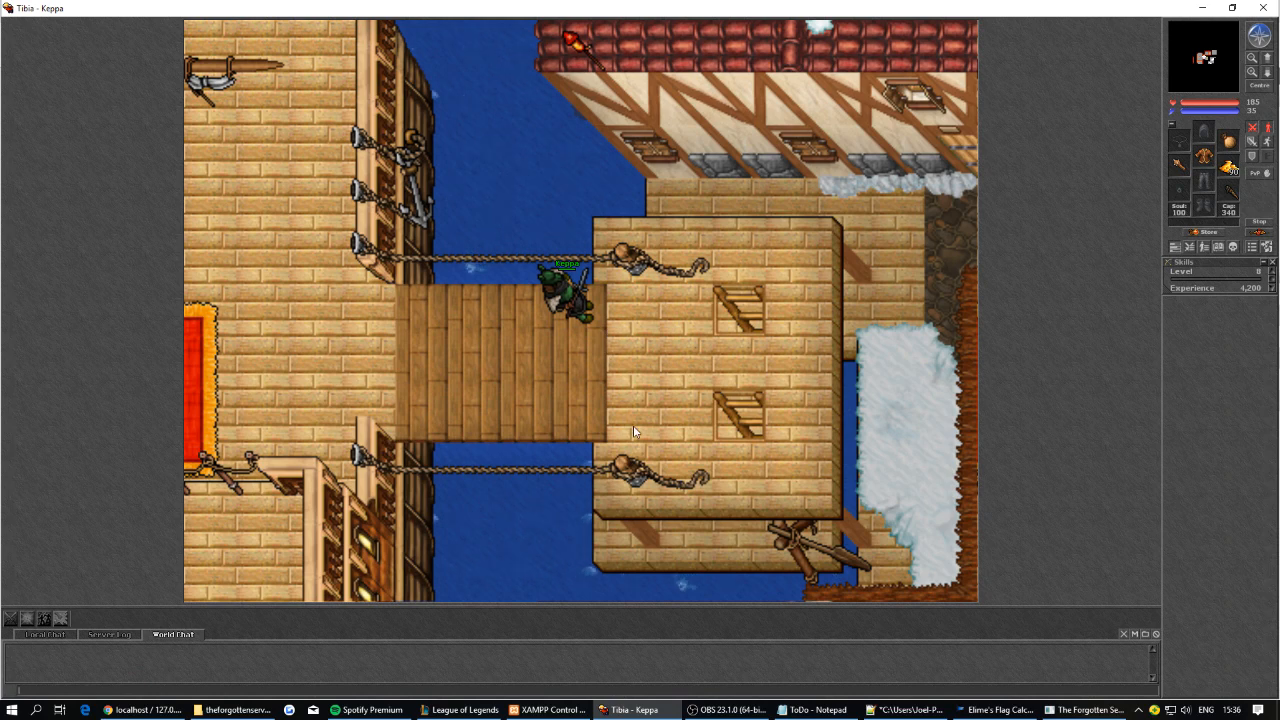
pyautogui.press('Tab')
pyautogui.write('hello')
pyautogui.press('Return')
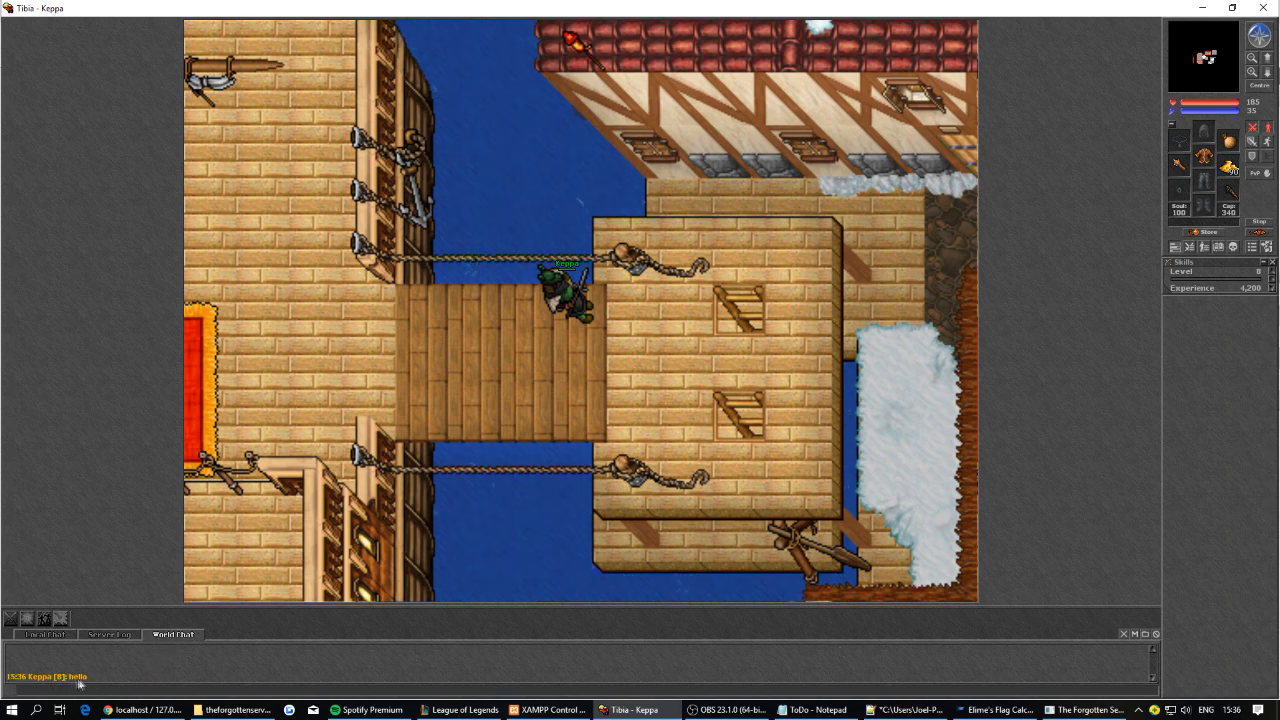
# Look over the sent World Chat message and cycle through the open chat channels back to World Chat.
pyautogui.moveTo(92, 680); pyautogui.dragTo(83, 666)
pyautogui.press('Tab')
pyautogui.press('Tab')
pyautogui.press('Tab')
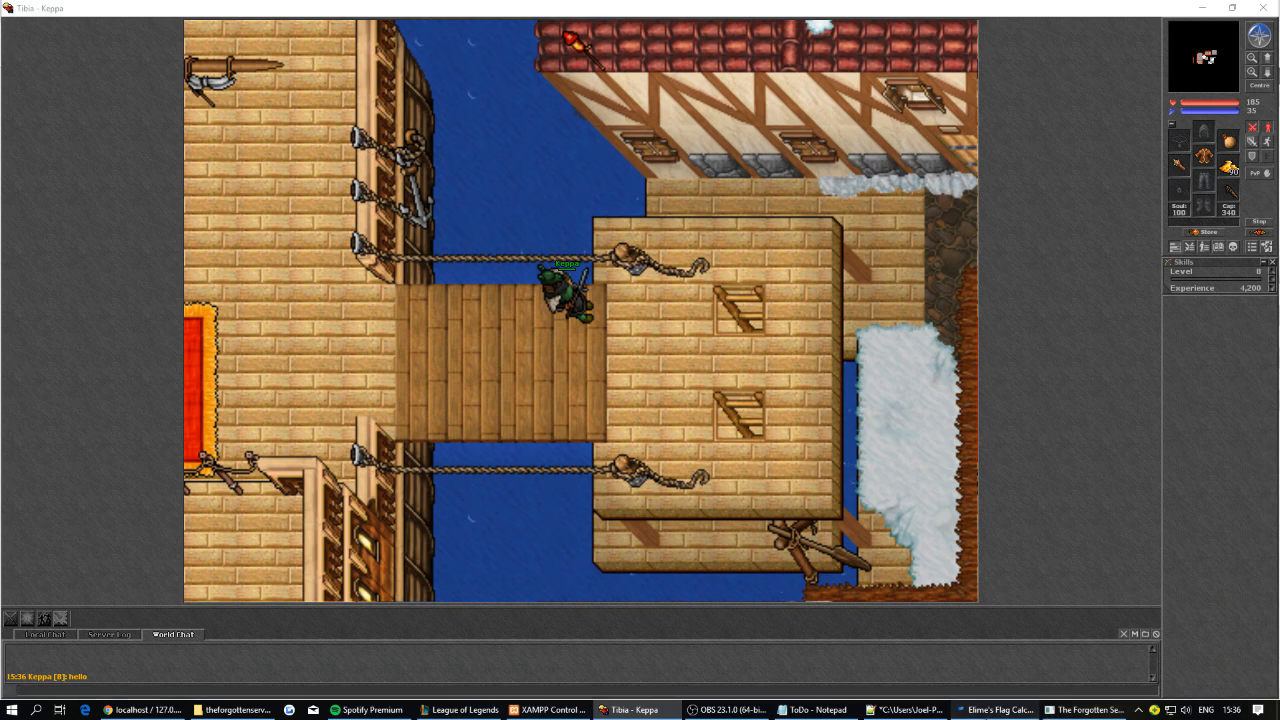
# Bring up the flag calculator, shift it aside and enable the Not gain experience flag.
pyautogui.click(997, 709)
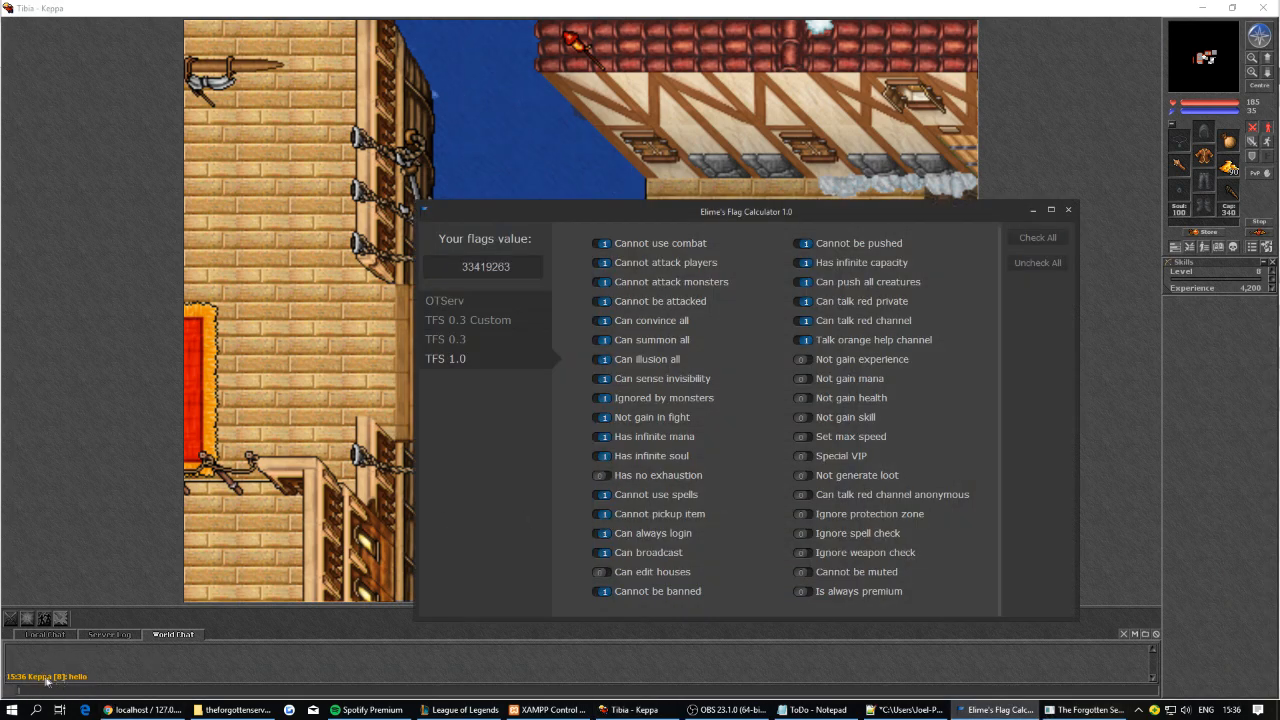
pyautogui.moveTo(583, 224); pyautogui.dragTo(655, 209)
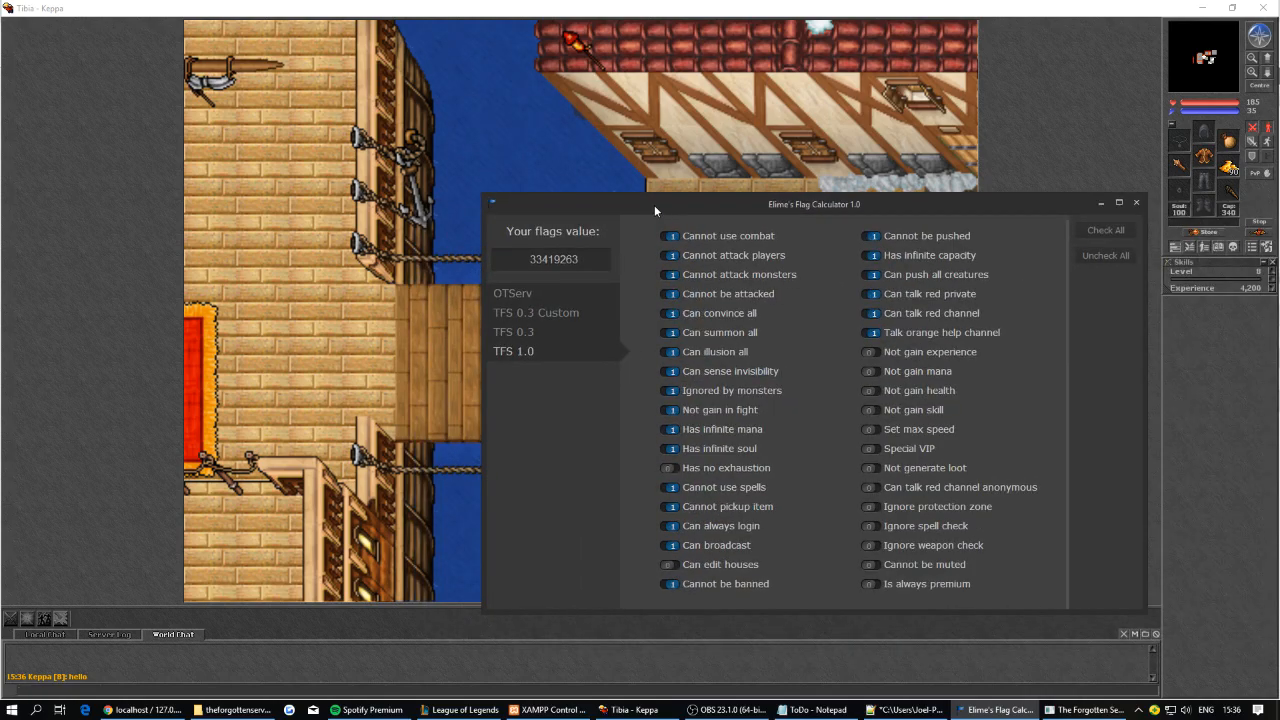
pyautogui.click(920, 353)
pyautogui.scroll(1, 748, 412)
pyautogui.click(702, 418)
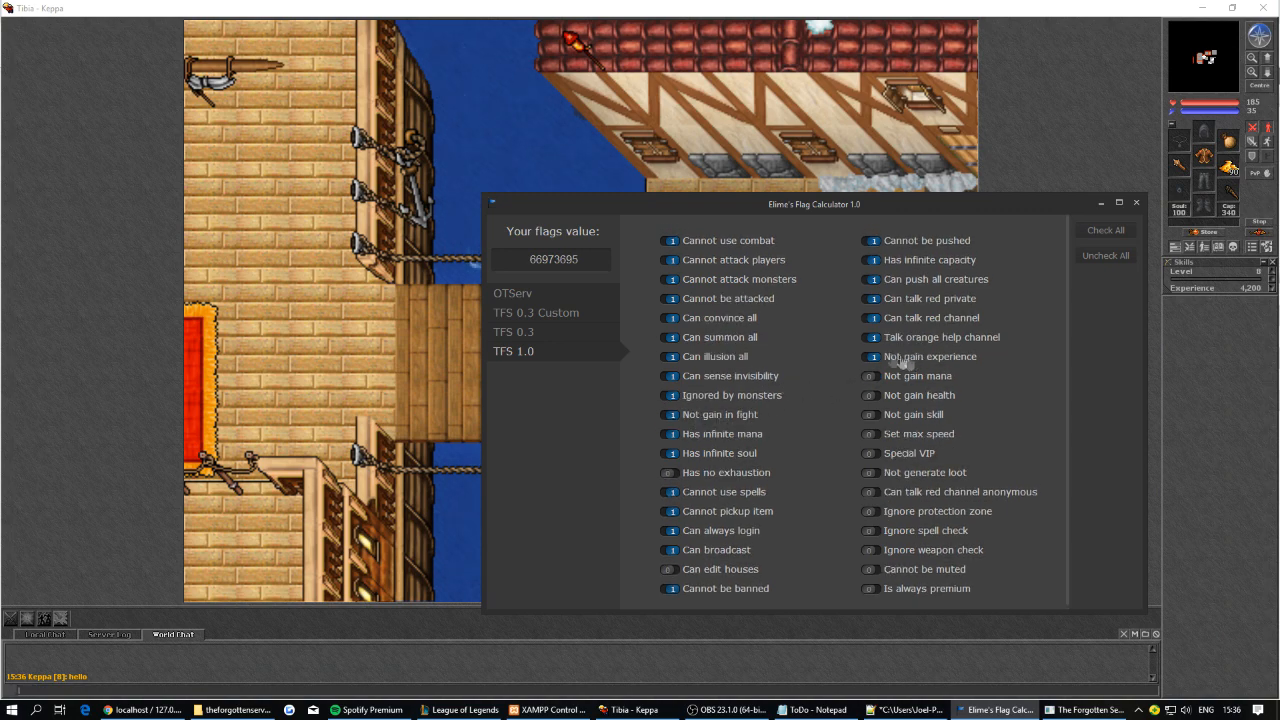
# Enable the Not gain mana, Not gain health and Not gain skill flags.
pyautogui.scroll(-1, 930, 430)
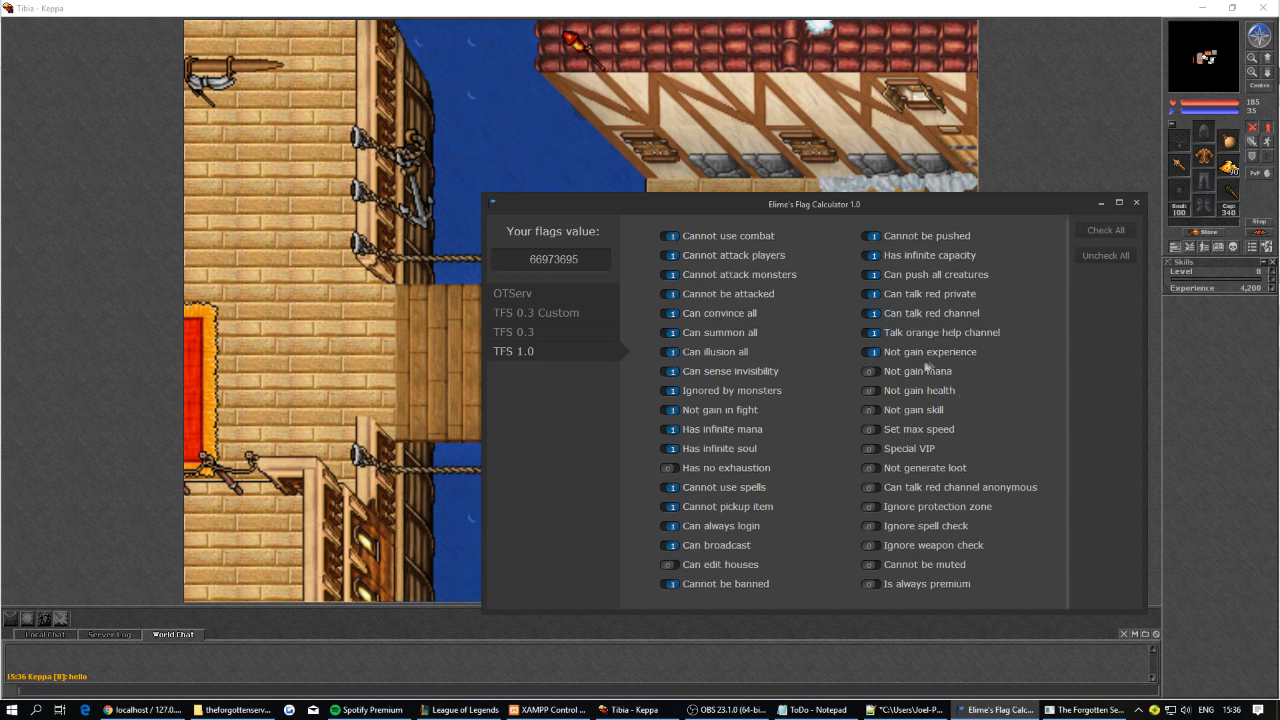
pyautogui.click(921, 372)
pyautogui.click(936, 391)
pyautogui.click(925, 412)
# Switch to Tibia and enlarge the Skills window to examine the character's speed and fighting skills.
pyautogui.scroll(-5, 1220, 272)
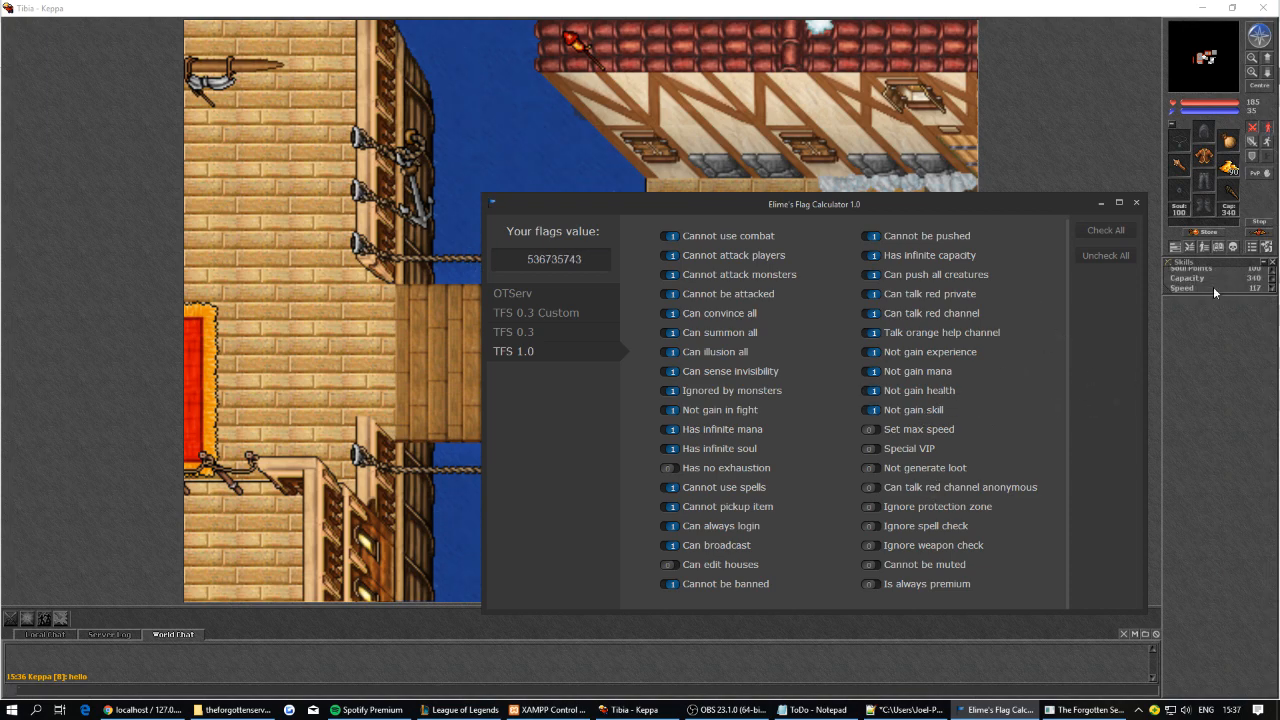
pyautogui.click(1213, 290)
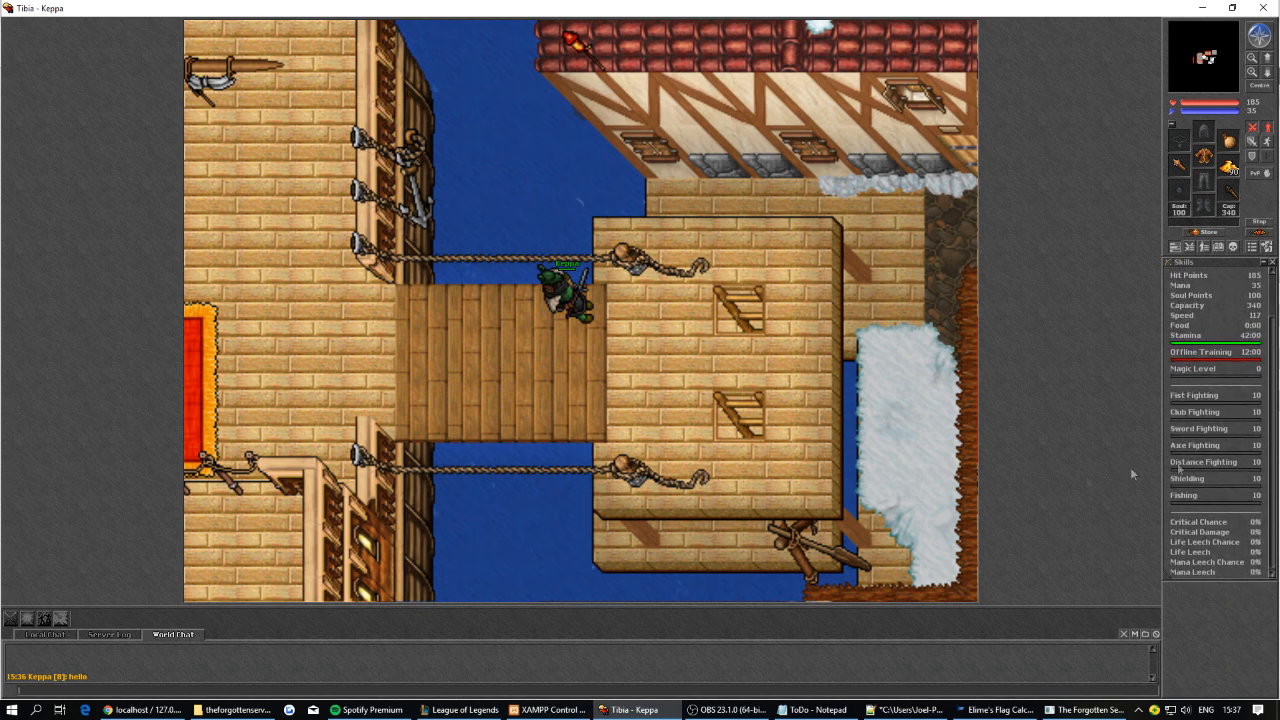
# Enable the Set max speed flag in the flag calculator, return to Tibia and shrink the Skills window.
pyautogui.click(992, 709)
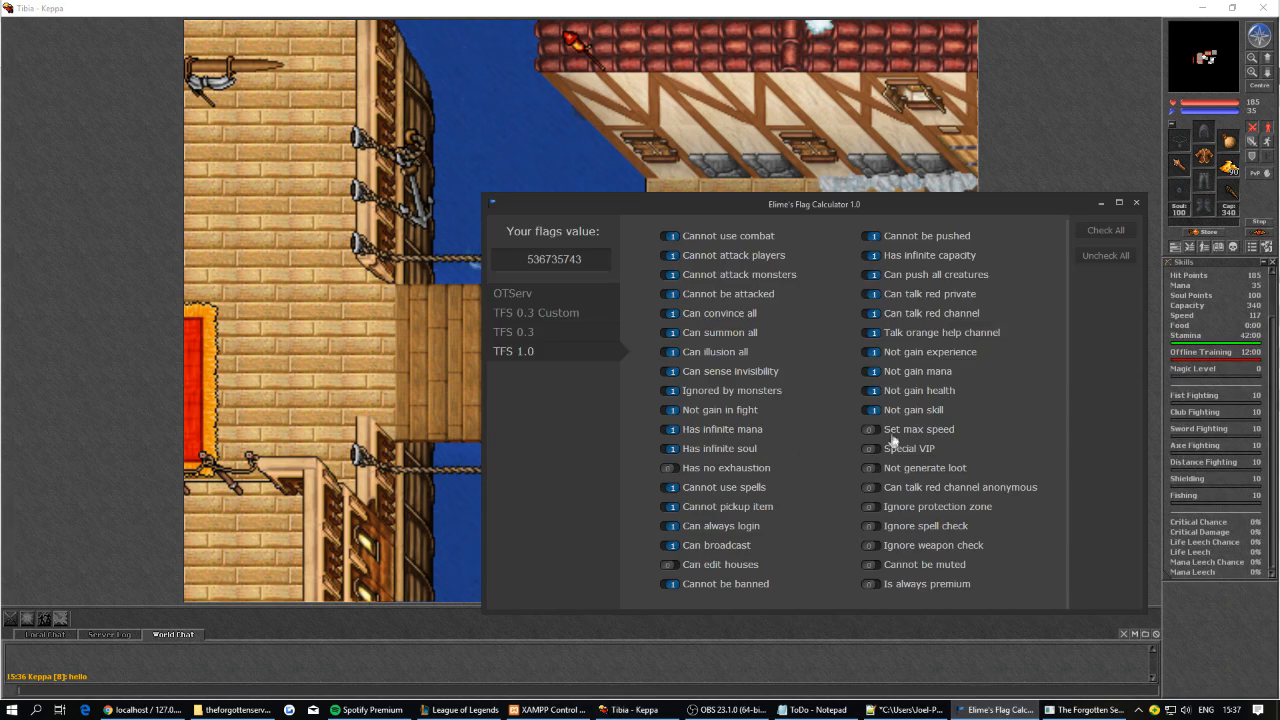
pyautogui.click(1145, 592)
pyautogui.scroll(2, 1222, 572)
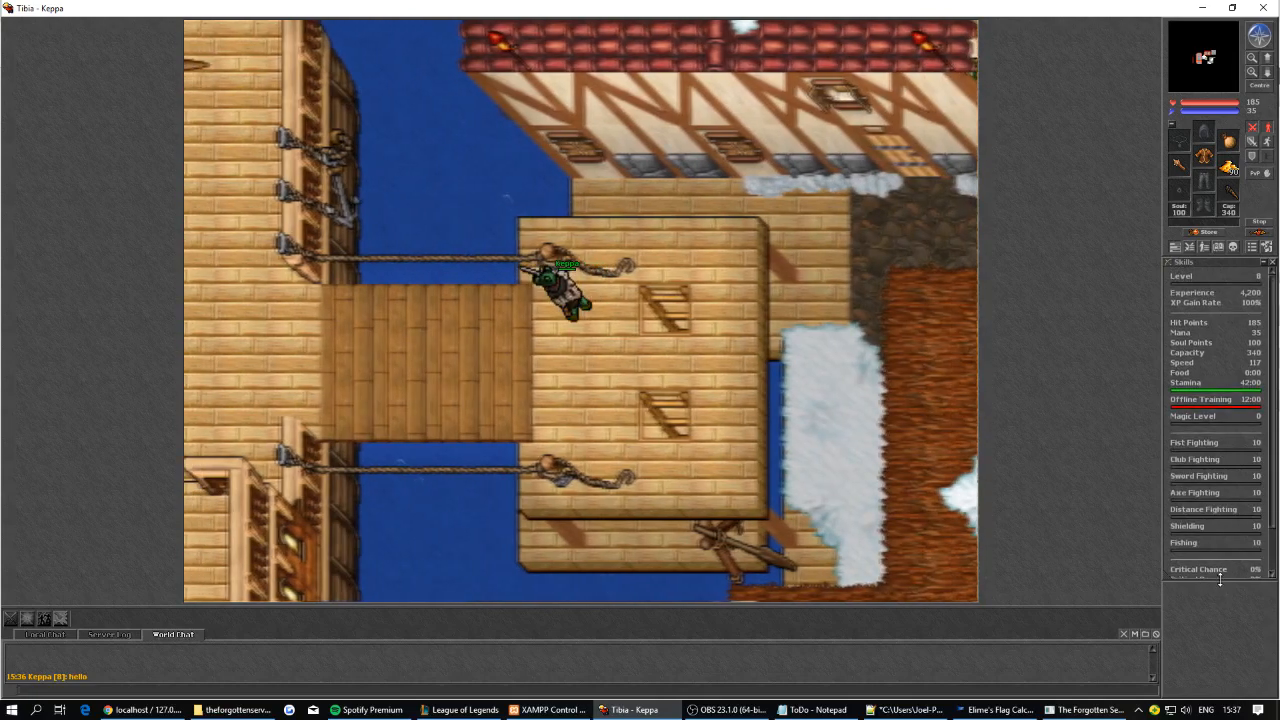
pyautogui.moveTo(1220, 577); pyautogui.dragTo(1221, 283)
# Walk the character back and forth across the gangway and inspect the character's own description.
pyautogui.press('Left')
pyautogui.scroll(-1, 1197, 283)
pyautogui.press('Down')
pyautogui.press('Right')
pyautogui.press('Right')
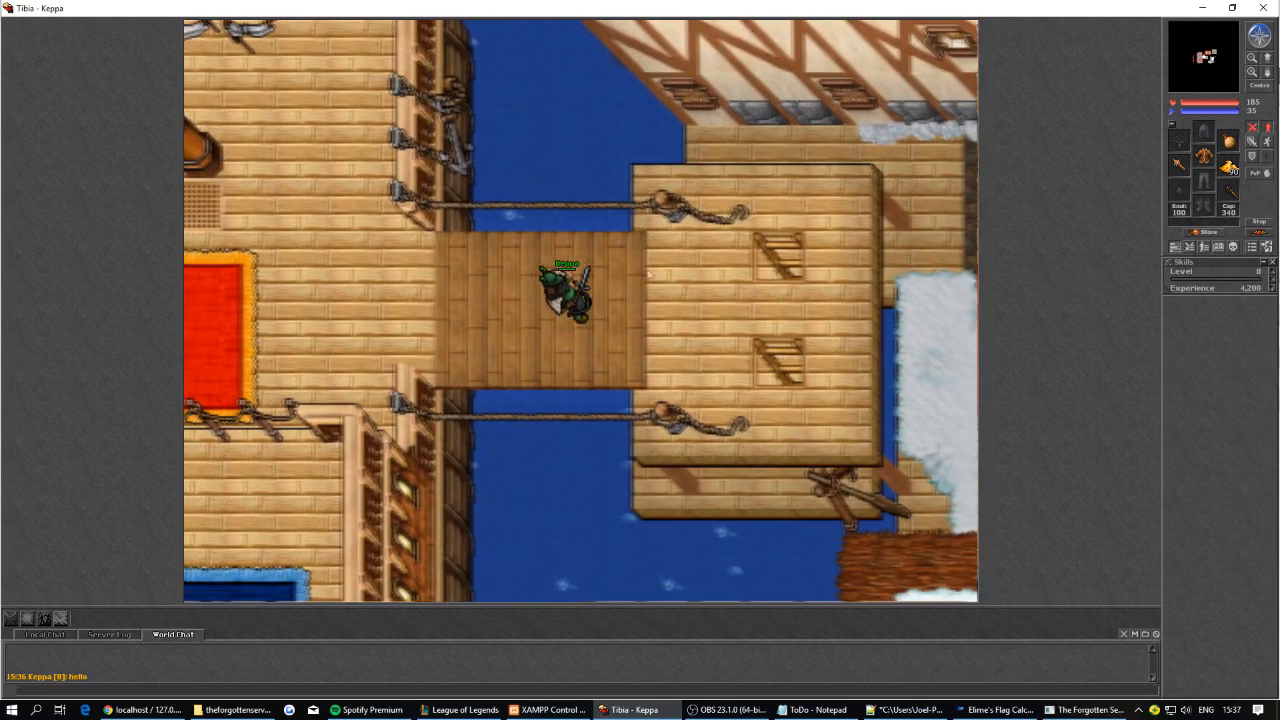
pyautogui.press('Right')
pyautogui.press('Right')
pyautogui.keyDown('shift'); pyautogui.click(565, 300); pyautogui.keyUp('shift')
pyautogui.press('Left')
pyautogui.press('Left')
pyautogui.press('Left')
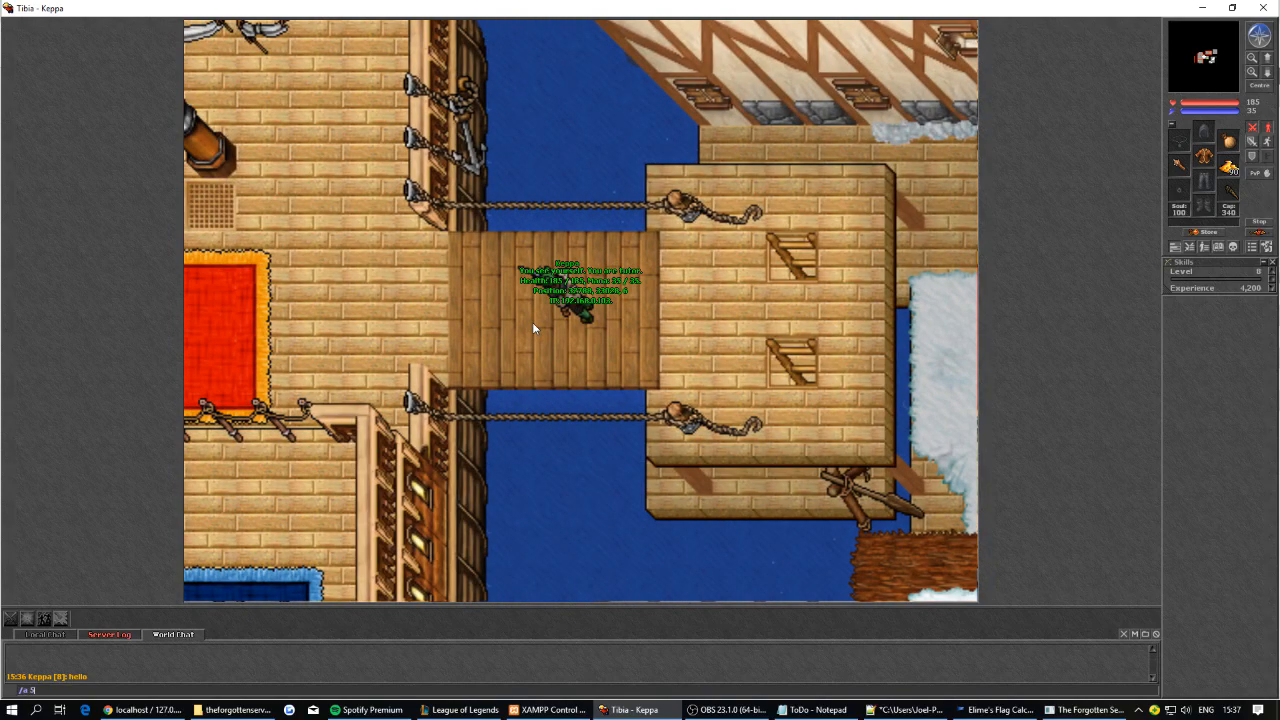
# Switch to Local Chat, walk the character onto the ship's deck and return to the gangway.
pyautogui.press('Tab')
pyautogui.press('Left')
pyautogui.press('Left')
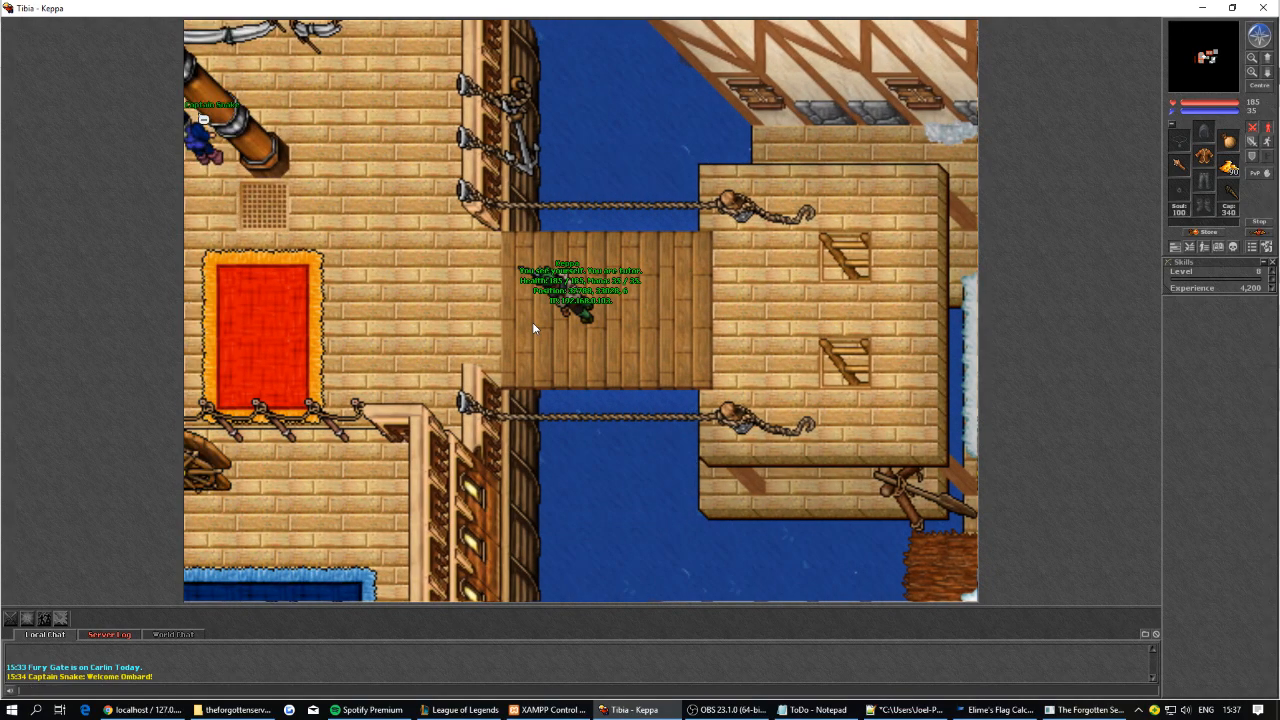
pyautogui.press('Left')
pyautogui.press('Left')
pyautogui.press('Right')
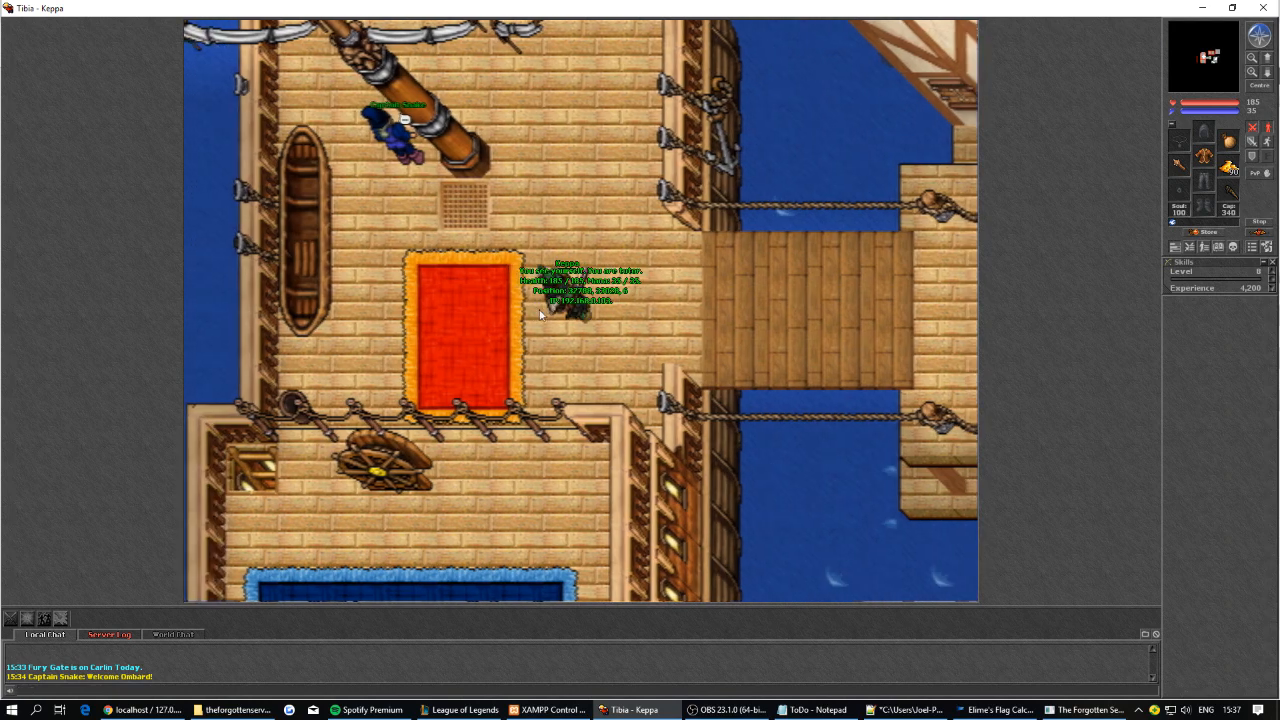
pyautogui.press('Right')
pyautogui.press('Right')
pyautogui.press('Right')
pyautogui.press('Up')
pyautogui.press('Up')
# Enlarge the Skills window and examine the character's speed value.
pyautogui.scroll(-1, 1211, 291)
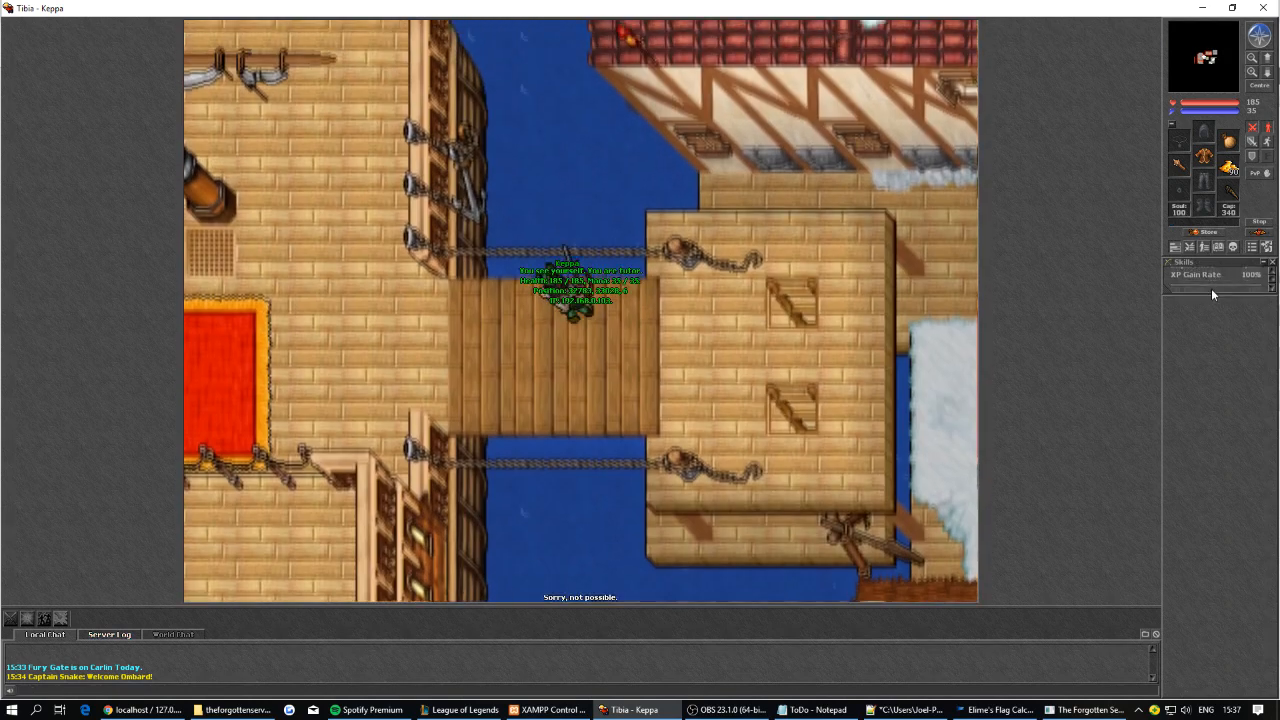
pyautogui.scroll(-1, 1210, 291)
pyautogui.moveTo(1205, 294); pyautogui.dragTo(1203, 412)
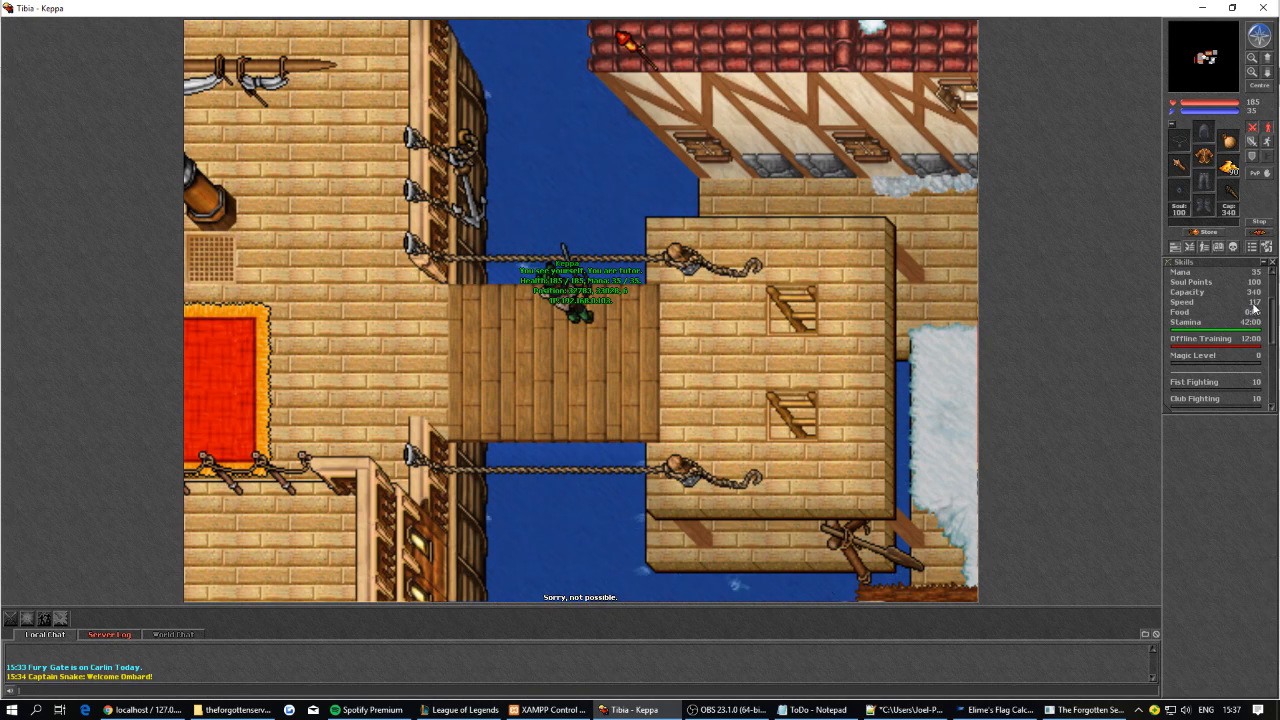
pyautogui.scroll(1, 1254, 320)
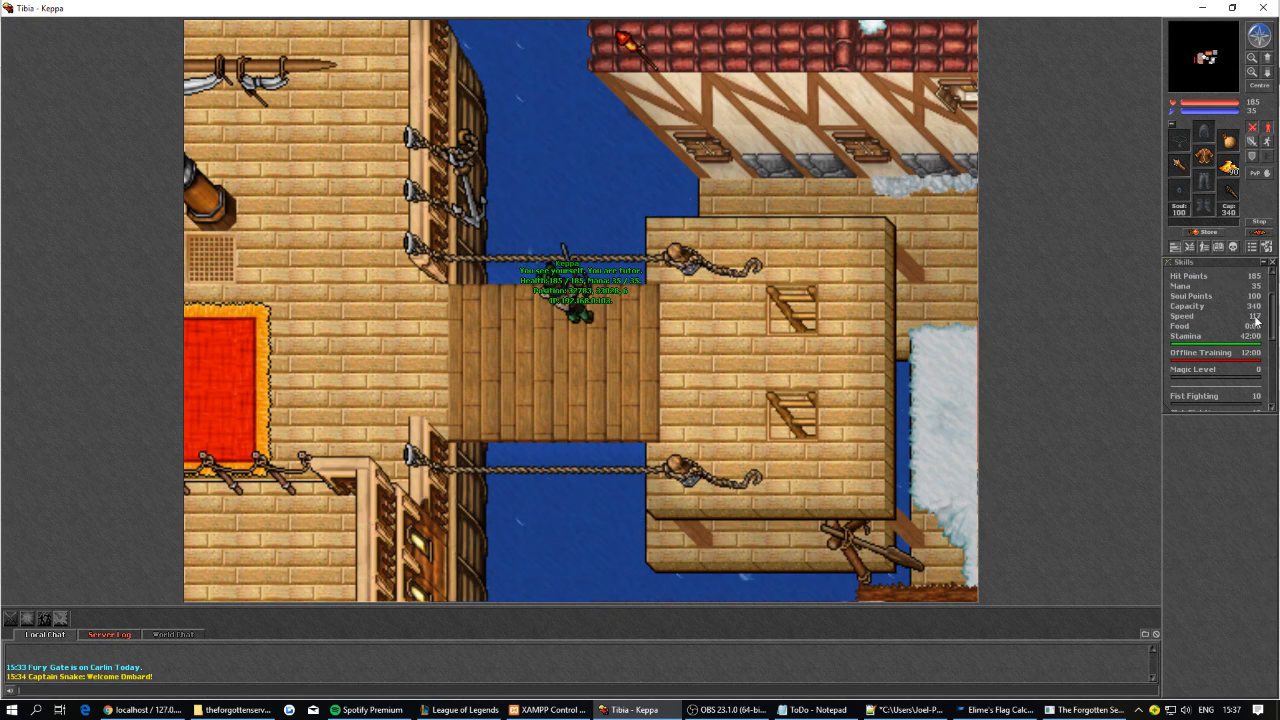
pyautogui.hotkey('ctrl', 'Left')
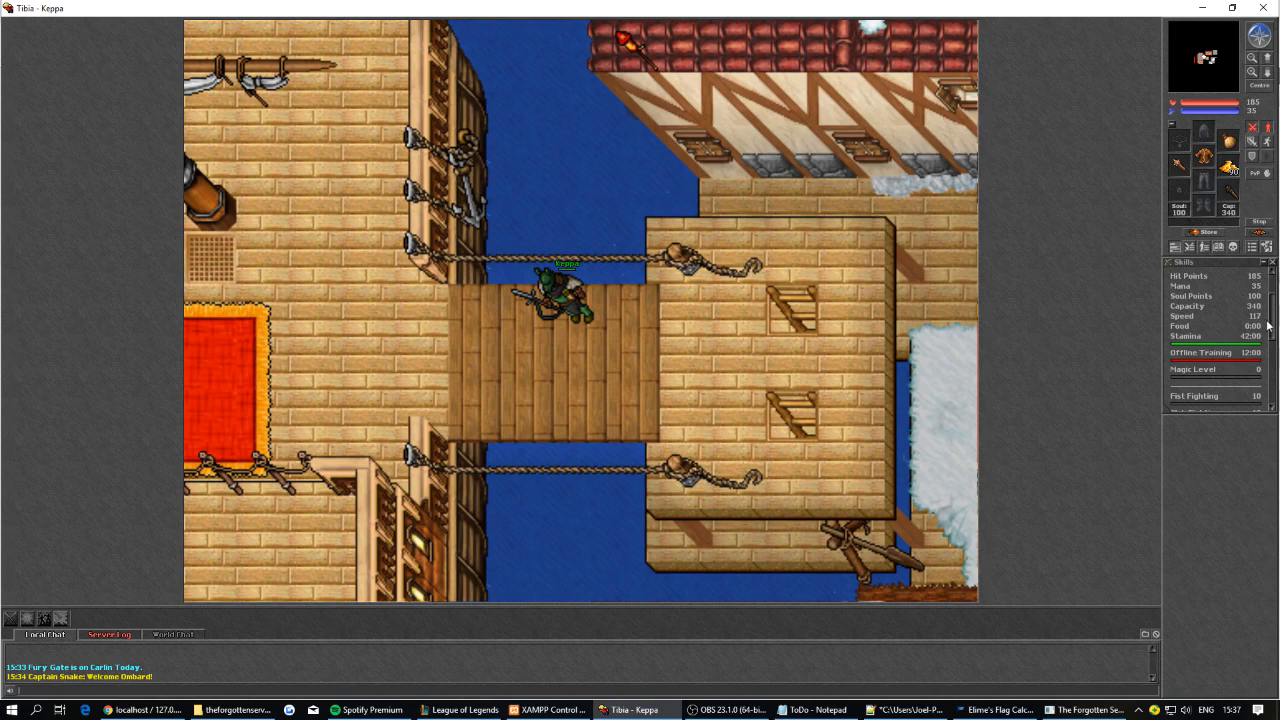
pyautogui.scroll(2, 1247, 320)
# Enable the Special VIP flag in the flag calculator, shift its window aside and return to Tibia.
pyautogui.click(974, 705)
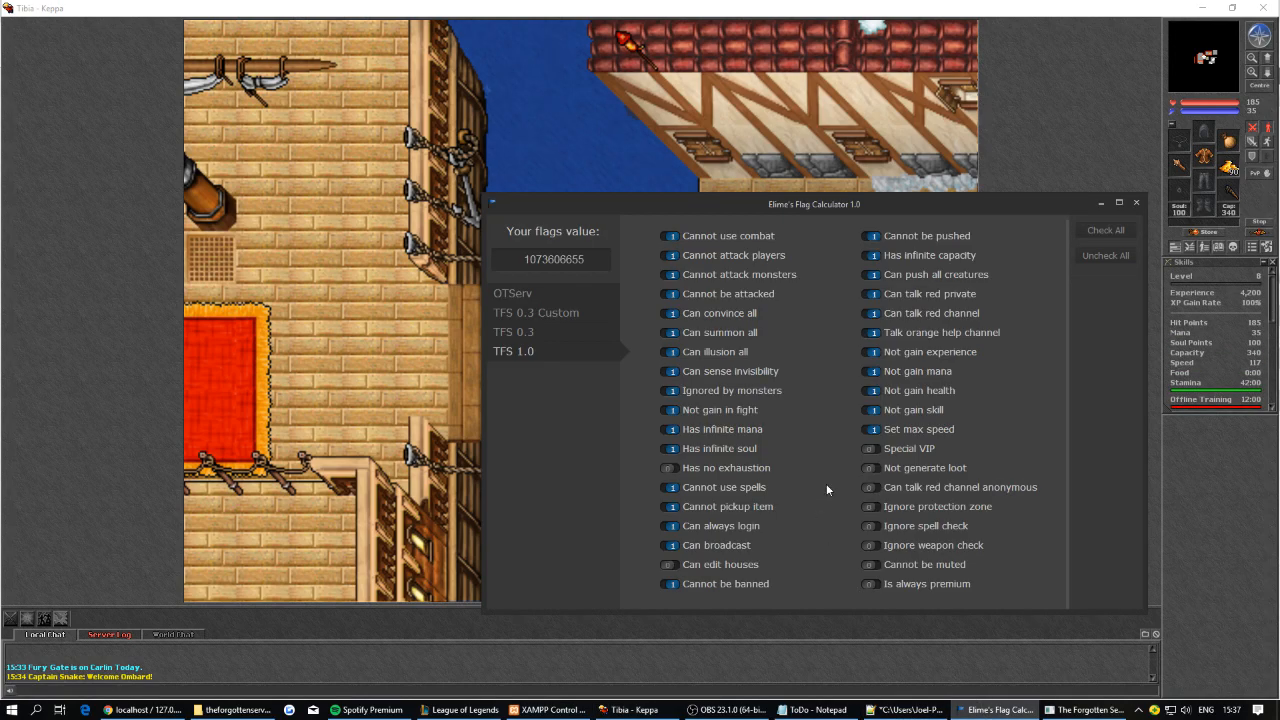
pyautogui.click(872, 454)
pyautogui.moveTo(874, 209); pyautogui.dragTo(817, 200)
pyautogui.click(1185, 444)
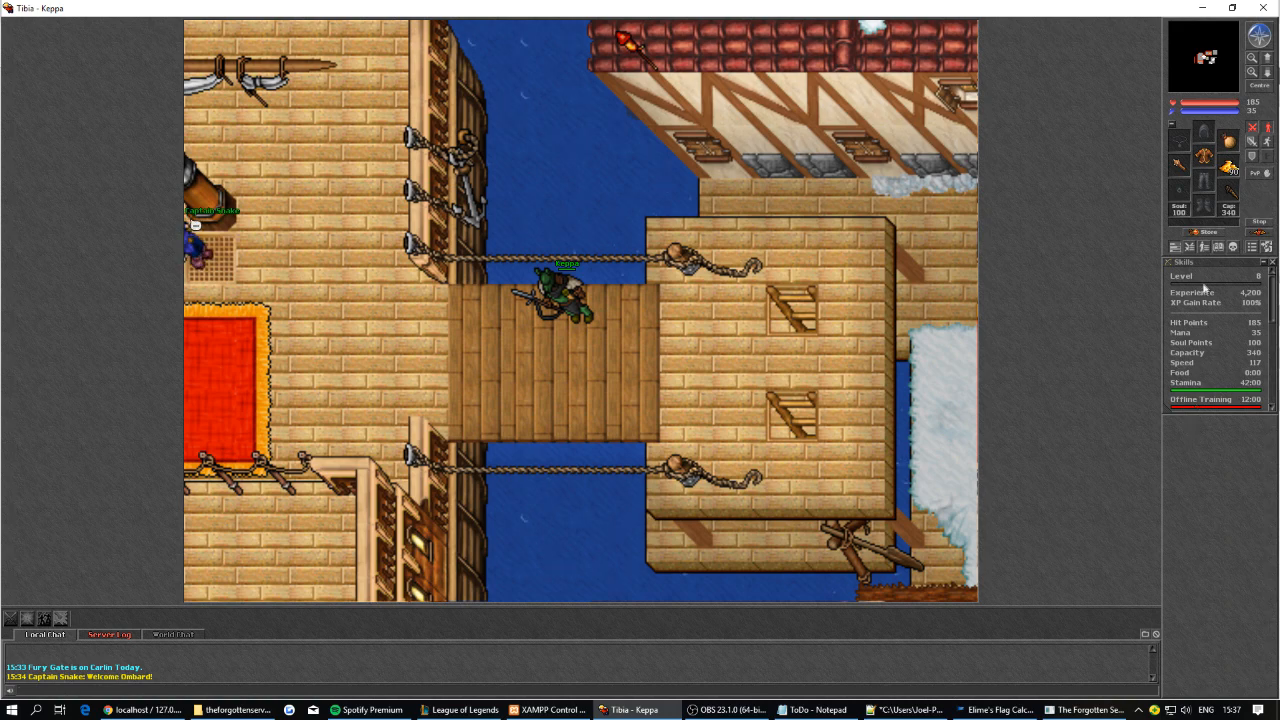
# Close the Skills window, enlarge the VIP list and try to add the current character to it.
pyautogui.click(1272, 261)
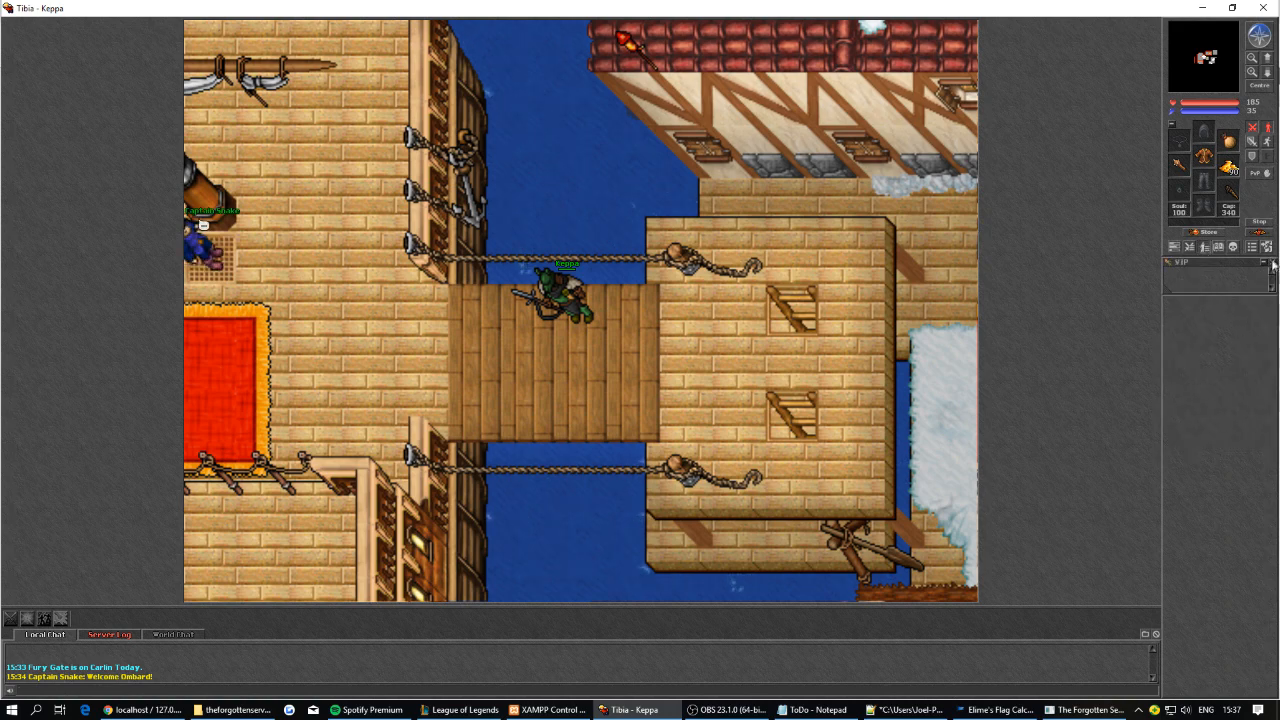
pyautogui.moveTo(1230, 294); pyautogui.dragTo(1230, 420)
pyautogui.rightClick(1211, 311)
pyautogui.click(1204, 332)
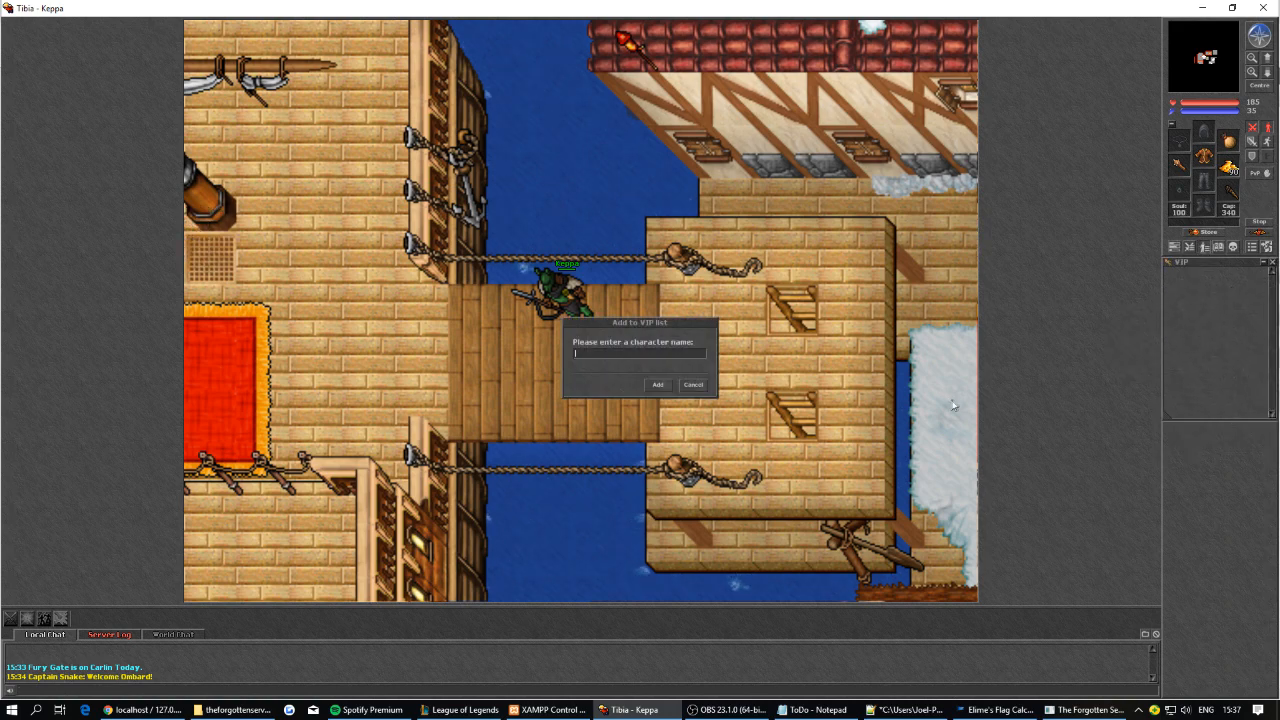
pyautogui.write('Keppa')
pyautogui.press('Return')
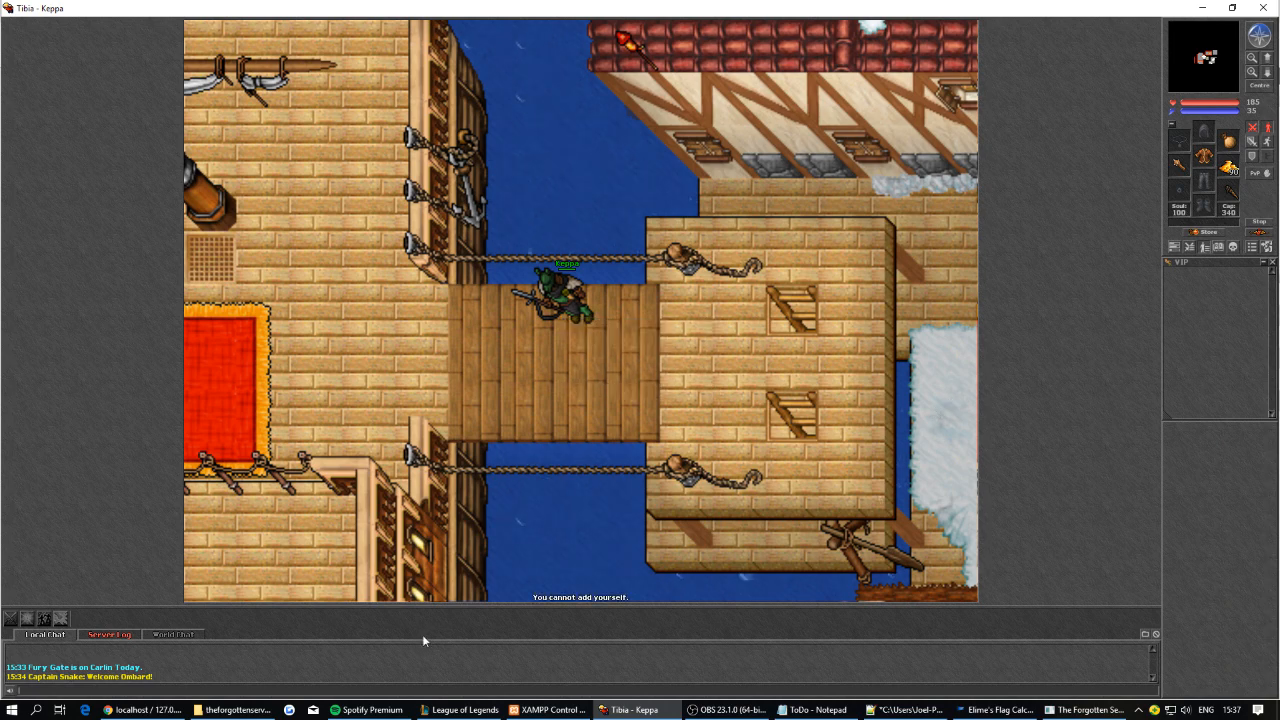
# Step the character along the gangway, enable the Not generate loot flag in the calculator and return to Tibia.
pyautogui.press('Right')
pyautogui.click(995, 710)
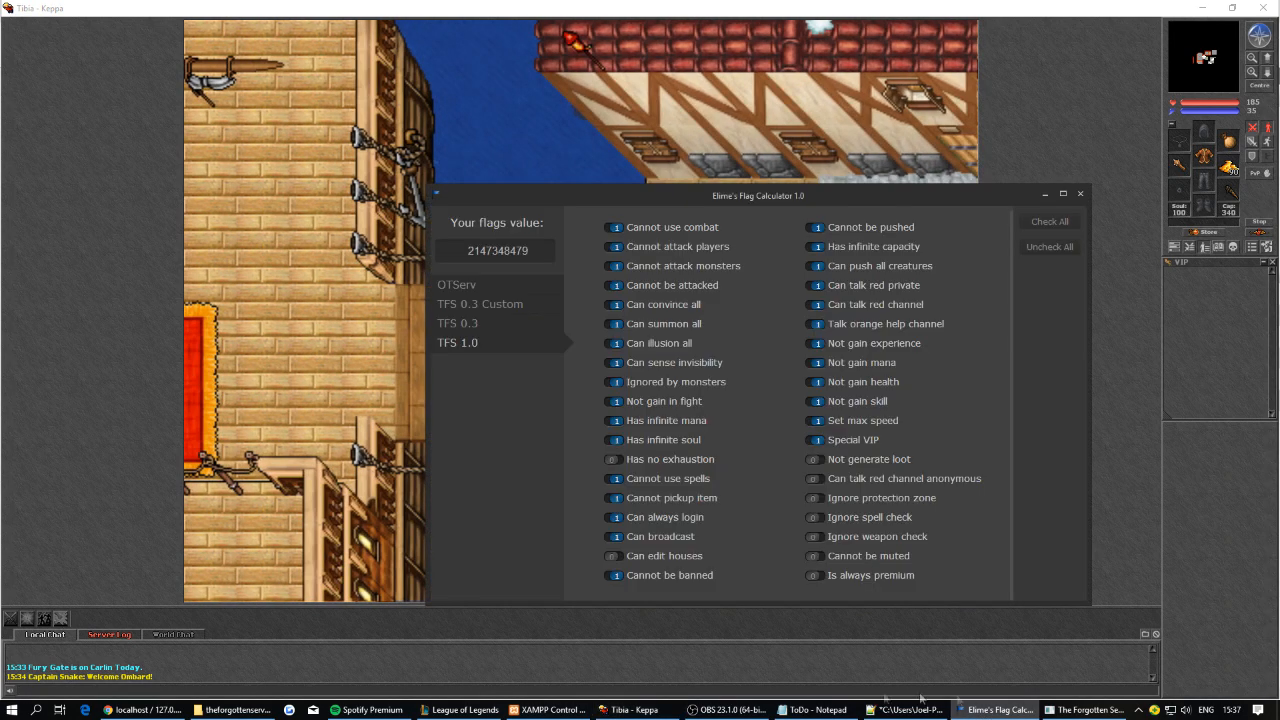
pyautogui.moveTo(845, 196); pyautogui.dragTo(792, 149)
pyautogui.click(812, 412)
pyautogui.click(1156, 440)
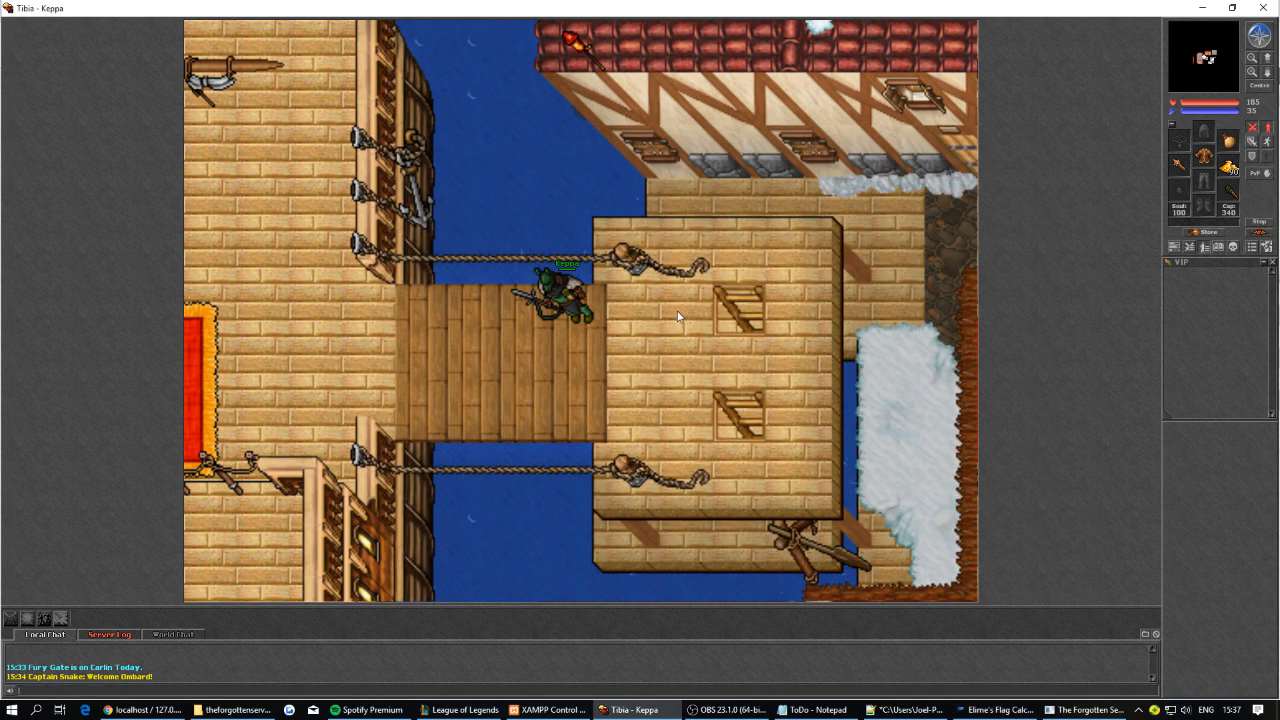
# Check the Server Log, go back to Local Chat and review the flags in the calculator.
pyautogui.click(110, 634)
pyautogui.click(58, 636)
pyautogui.hotkey('alt', 'Tab')
pyautogui.click(1078, 377)
pyautogui.click(995, 710)
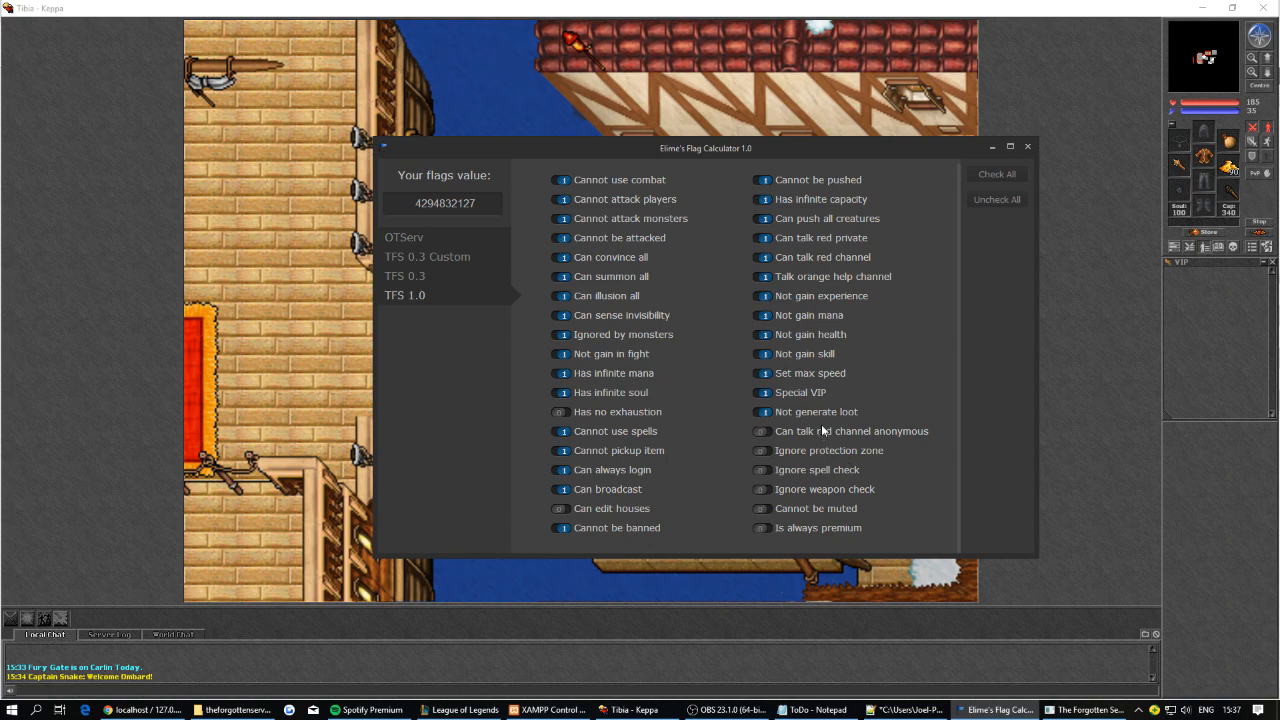
pyautogui.click(1080, 410)
# Enable the Can talk red channel anonymous flag in the flag calculator.
pyautogui.click(1022, 708)
pyautogui.click(766, 434)
pyautogui.click(848, 437)
pyautogui.click(848, 437)
# Look over Tibia's list of available chat channels and close it without opening one.
pyautogui.click(1144, 634)
pyautogui.click(1145, 633)
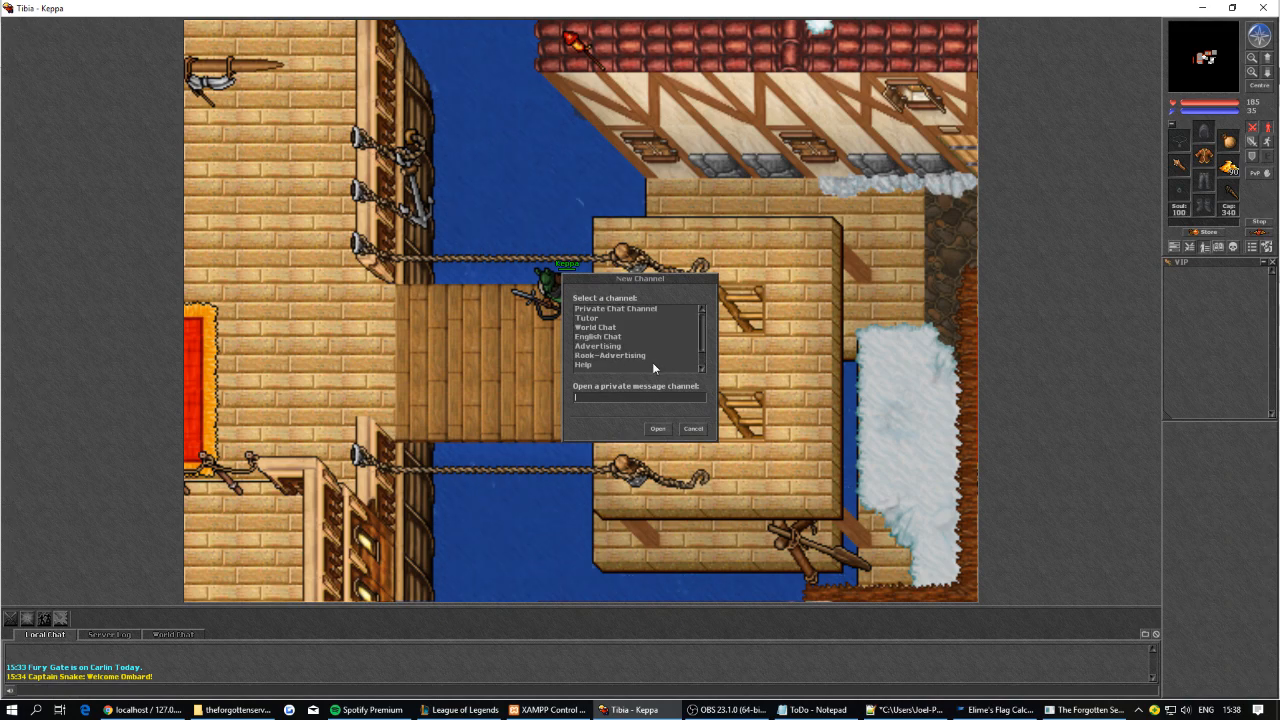
pyautogui.click(693, 429)
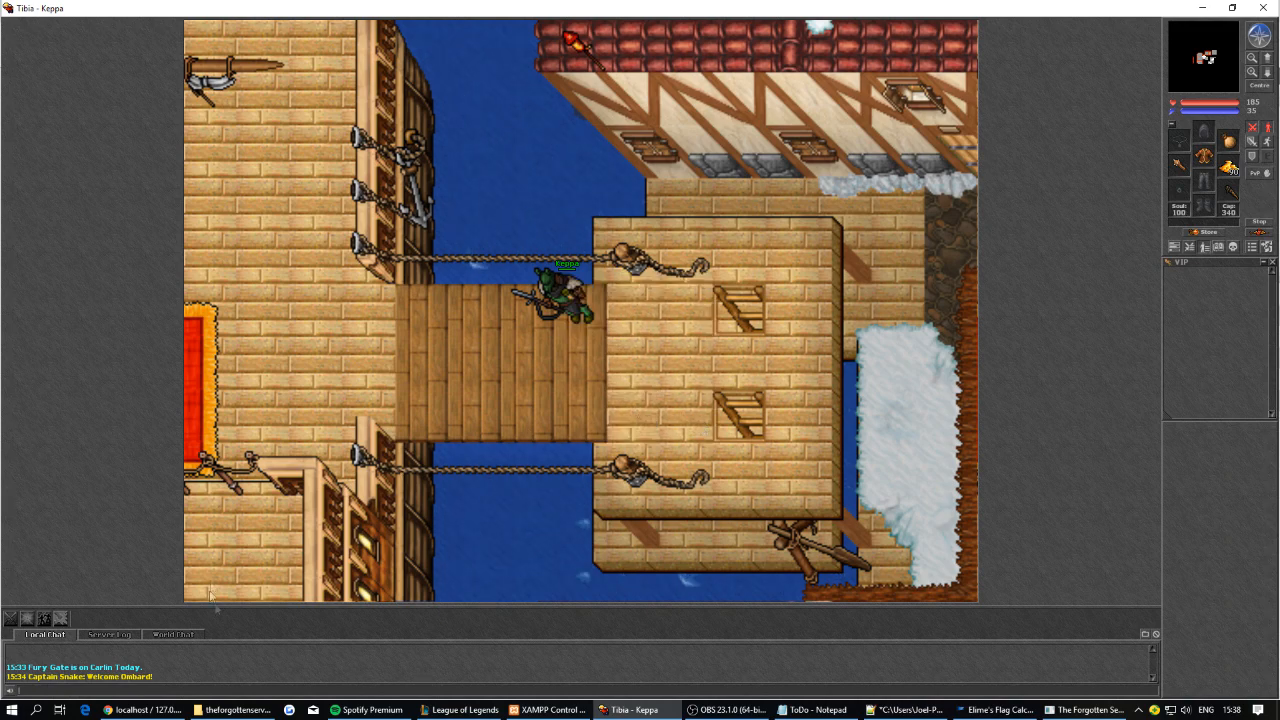
# Enable the Ignore protection zone flag in the flag calculator and return to Tibia.
pyautogui.click(995, 710)
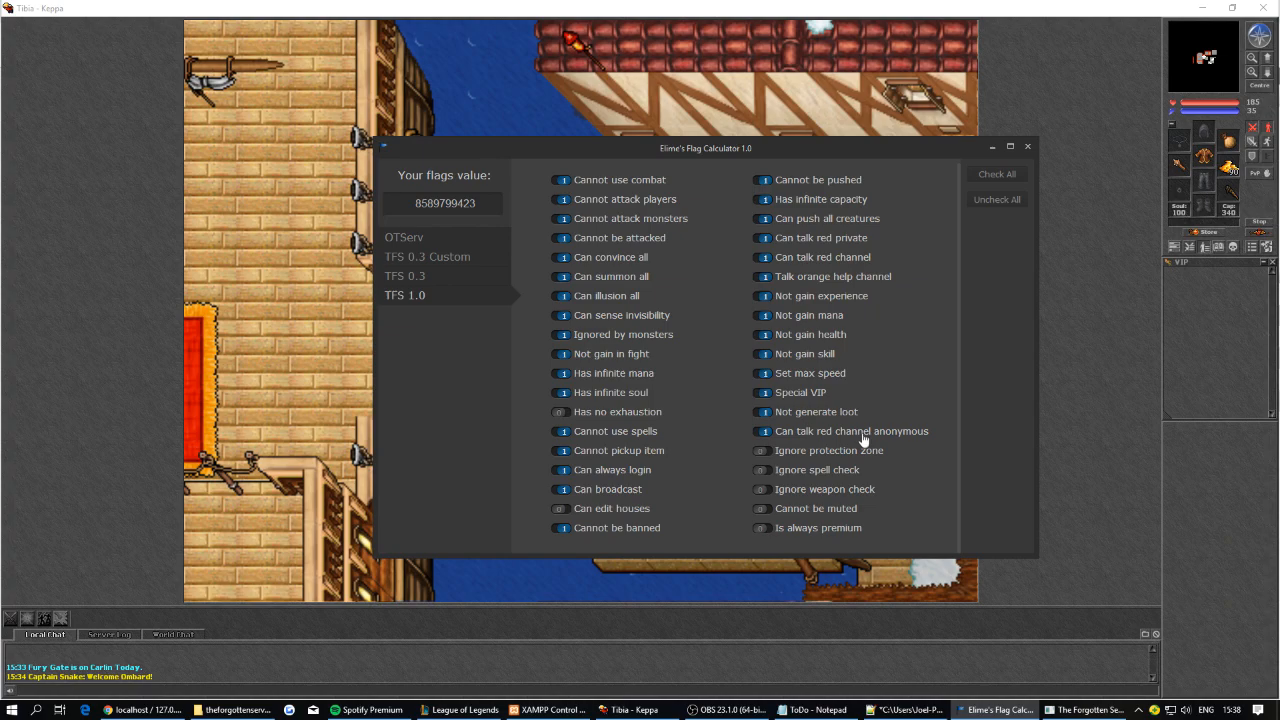
pyautogui.click(828, 458)
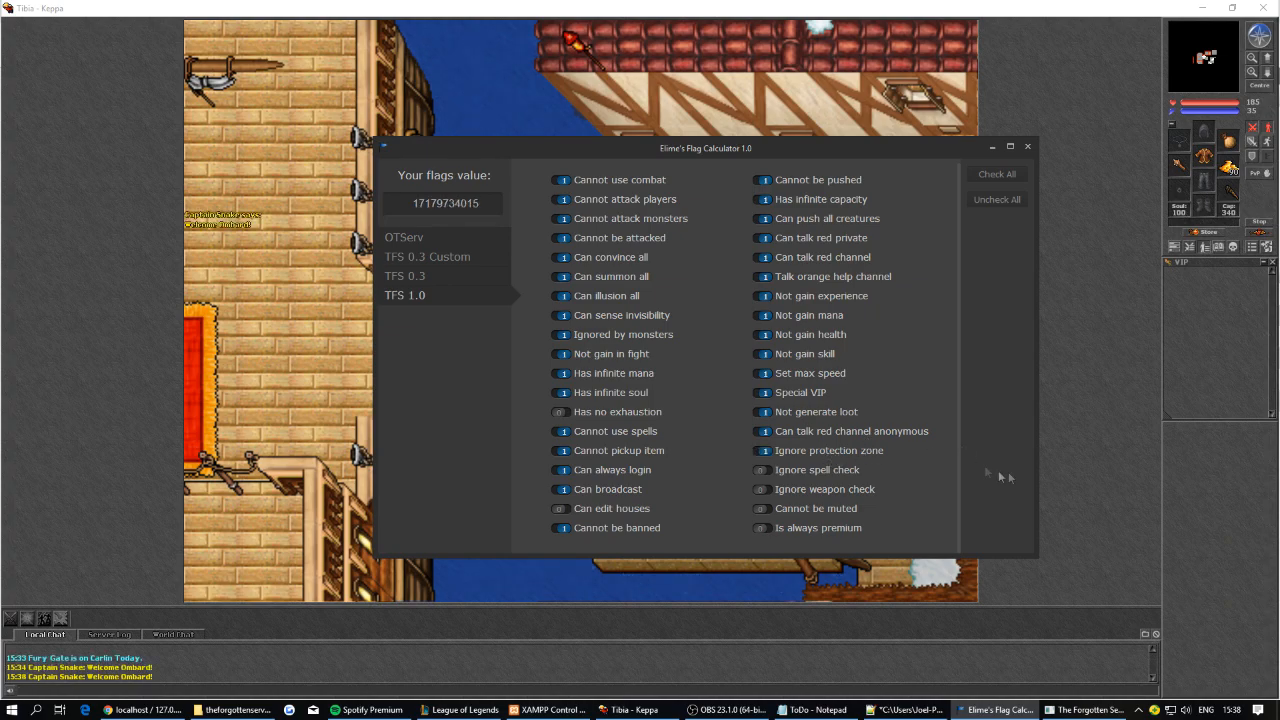
pyautogui.click(1074, 470)
# Walk the character off the gangway and onto the ship's deck.
pyautogui.press('Left')
pyautogui.press('Left')
pyautogui.press('Left')
pyautogui.press('Left')
pyautogui.press('Left')
pyautogui.press('Left')
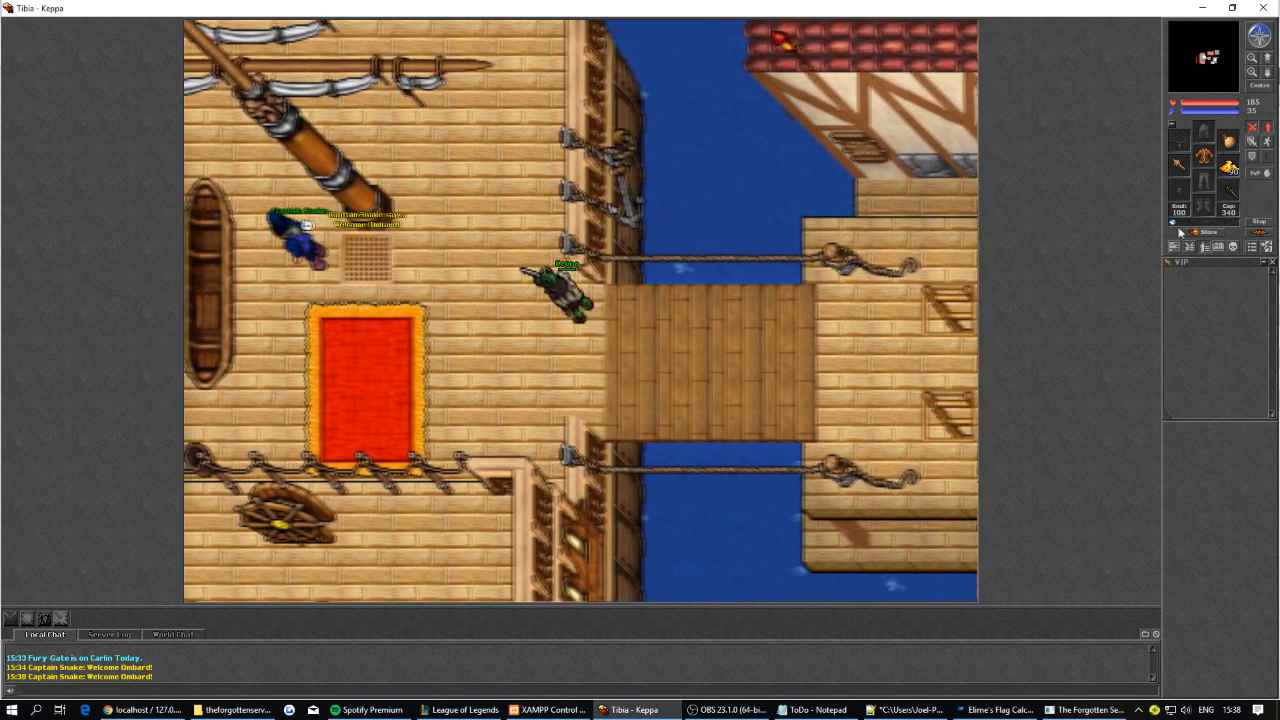
# Step the character back and forth at the deck's edge to demonstrate the protection zone boundary.
pyautogui.press('Right')
pyautogui.press('Left')
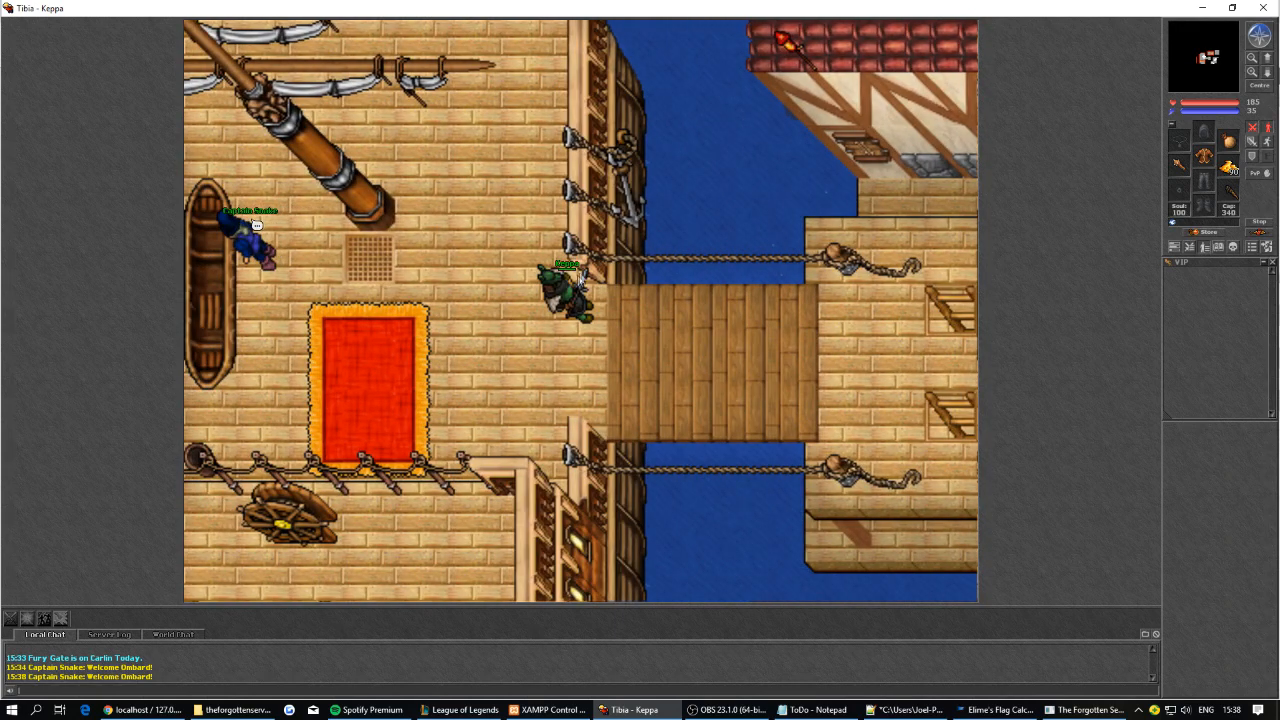
pyautogui.press('Right')
pyautogui.press('Left')
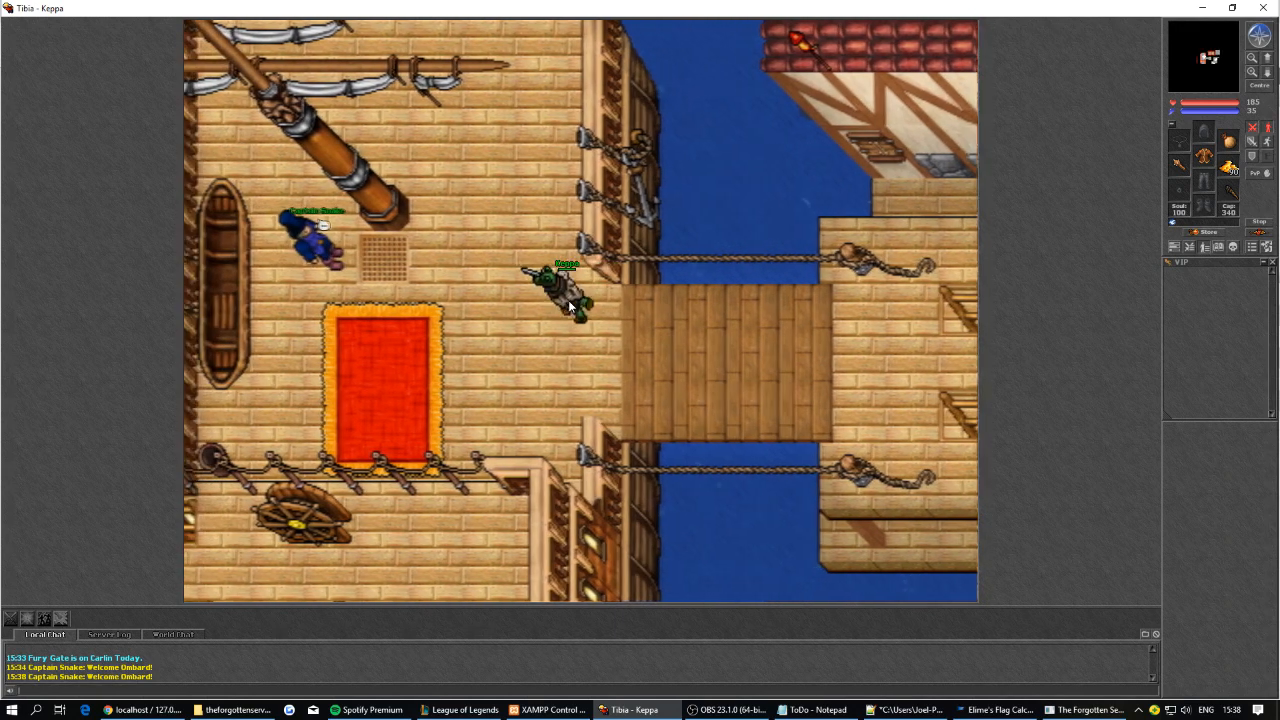
pyautogui.press('Left')
pyautogui.press('Right')
pyautogui.press('Right')
pyautogui.press('Right')
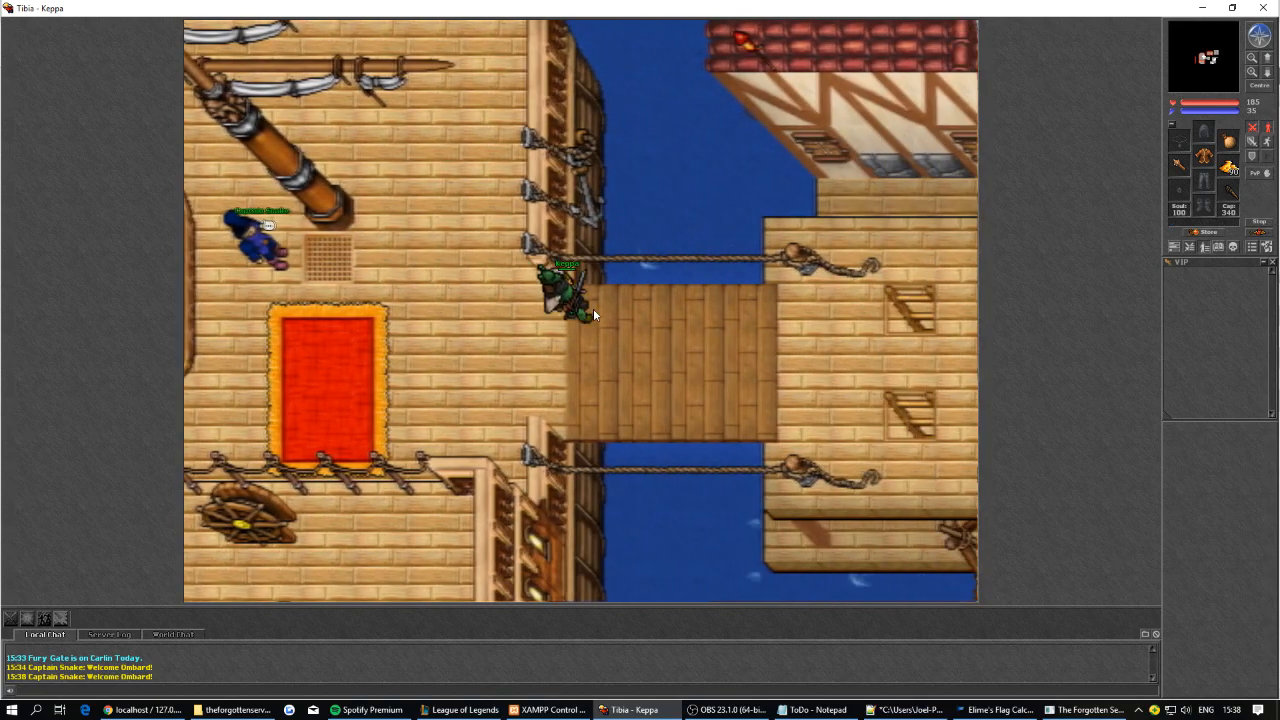
pyautogui.press('Left')
# Enable the Ignore spell check flag, visit Tibia's Local Chat and bring the flag calculator back up.
pyautogui.hotkey('alt', 'Tab')
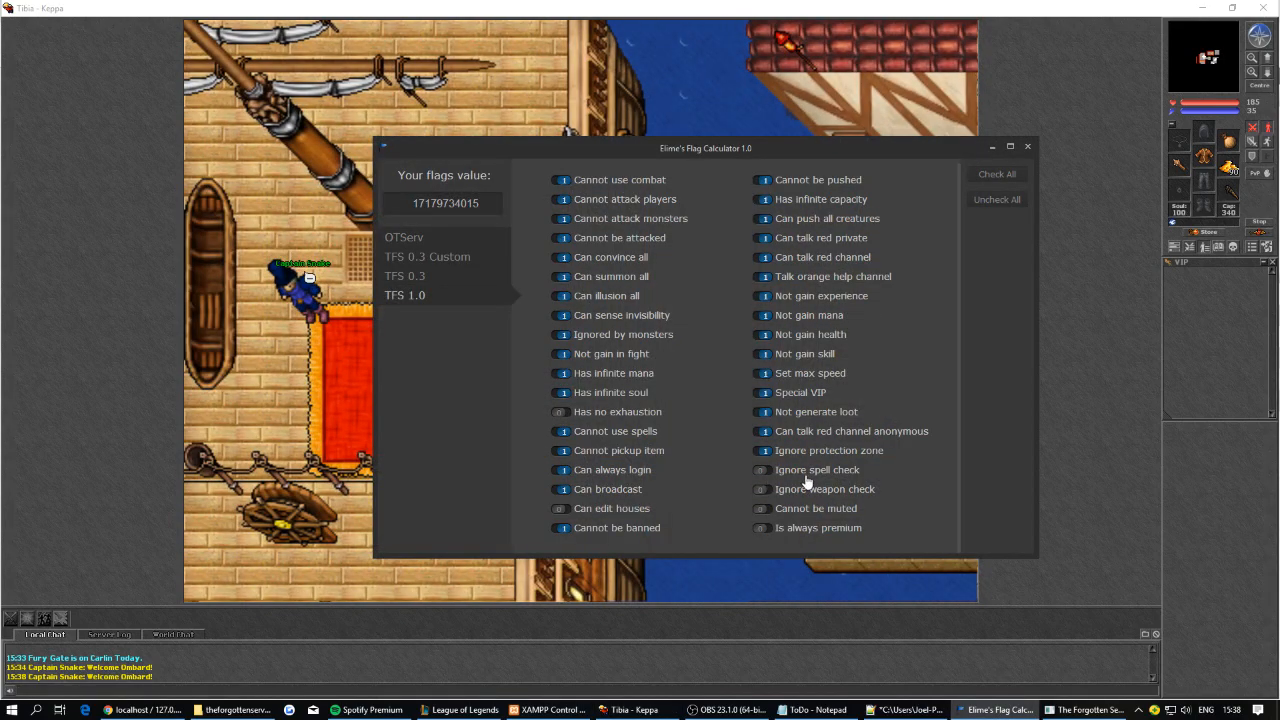
pyautogui.click(803, 475)
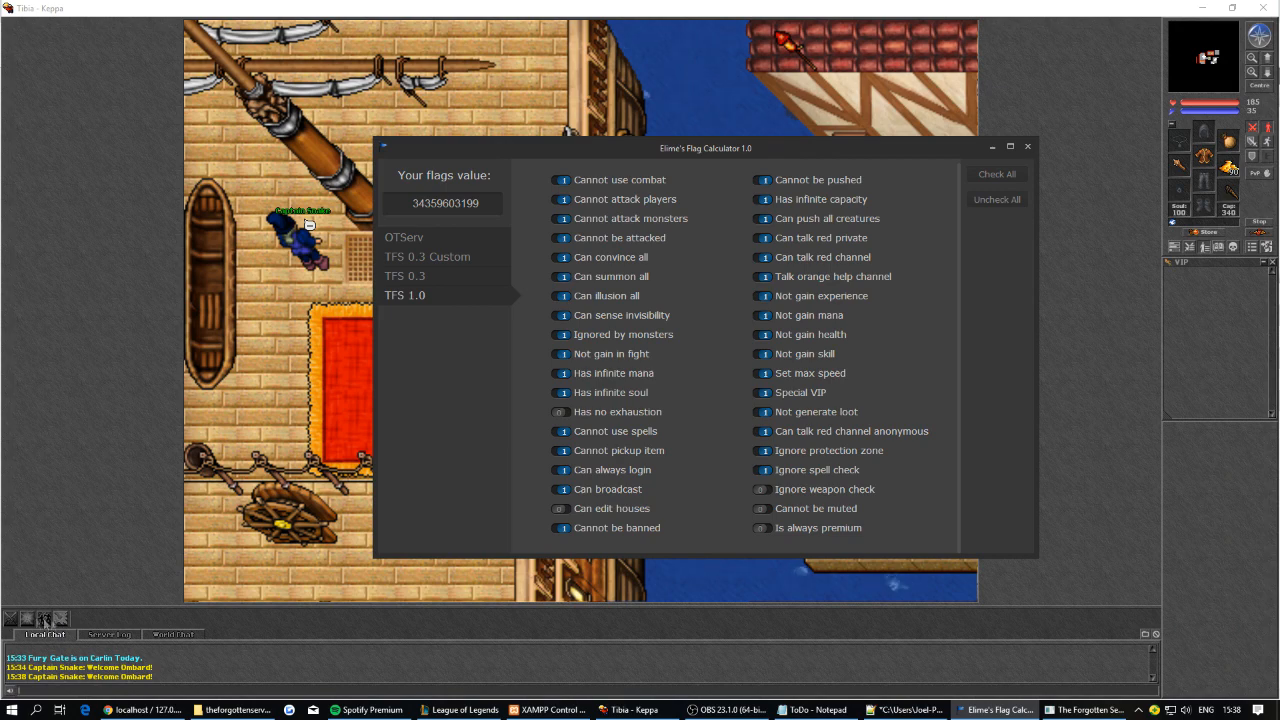
pyautogui.click(248, 689)
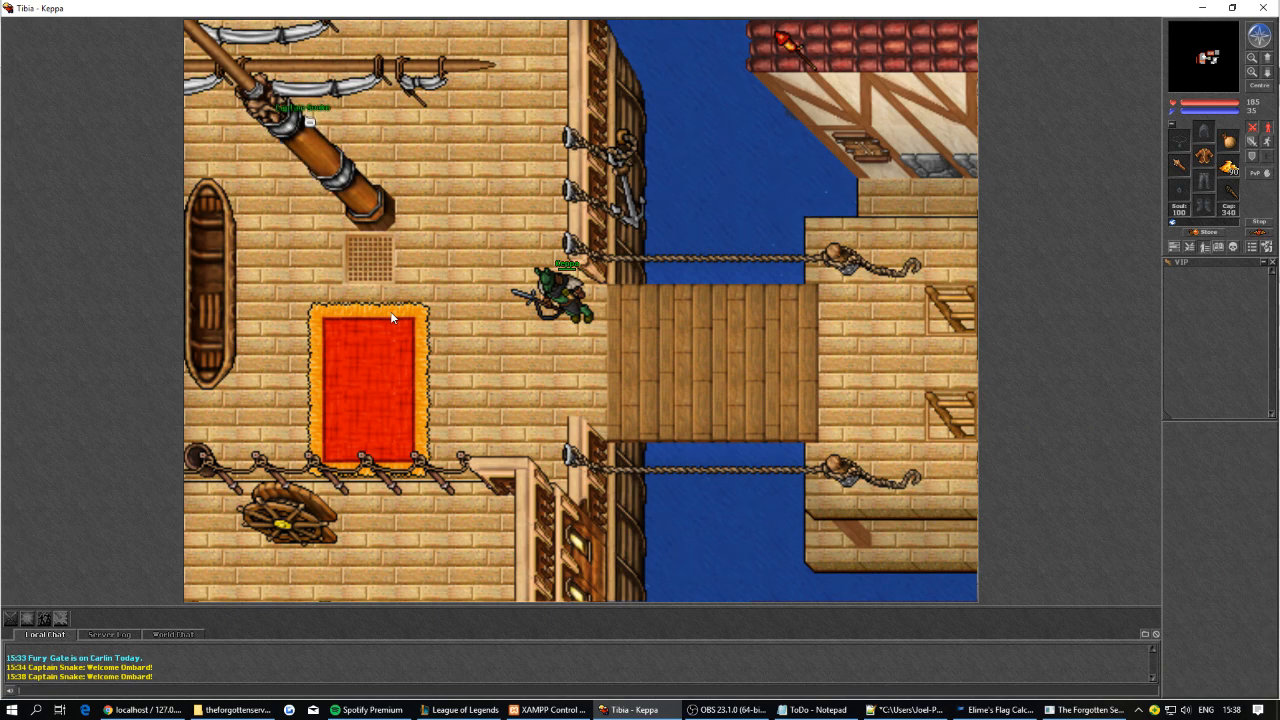
pyautogui.click(963, 711)
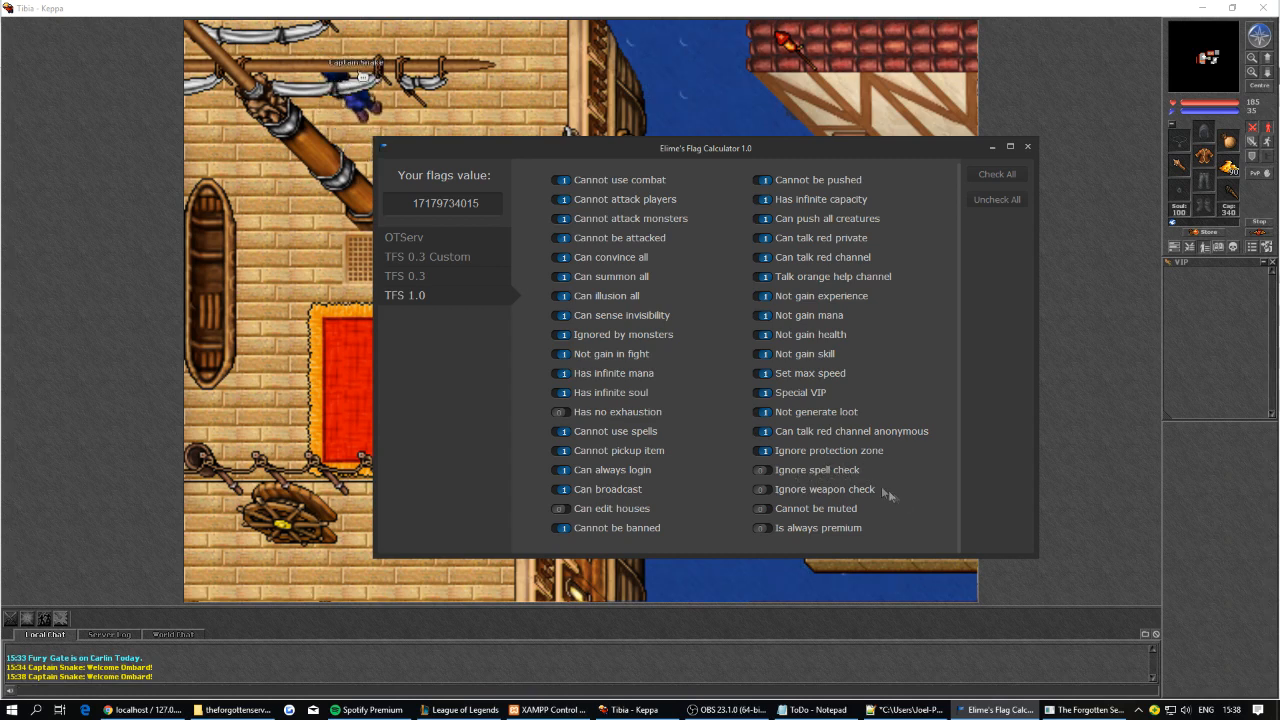
# Enable the Ignore weapon check flag, switch to Tibia and drop the wielded weapon on the gangway.
pyautogui.click(820, 498)
pyautogui.click(1184, 191)
pyautogui.moveTo(1179, 168); pyautogui.dragTo(632, 308)
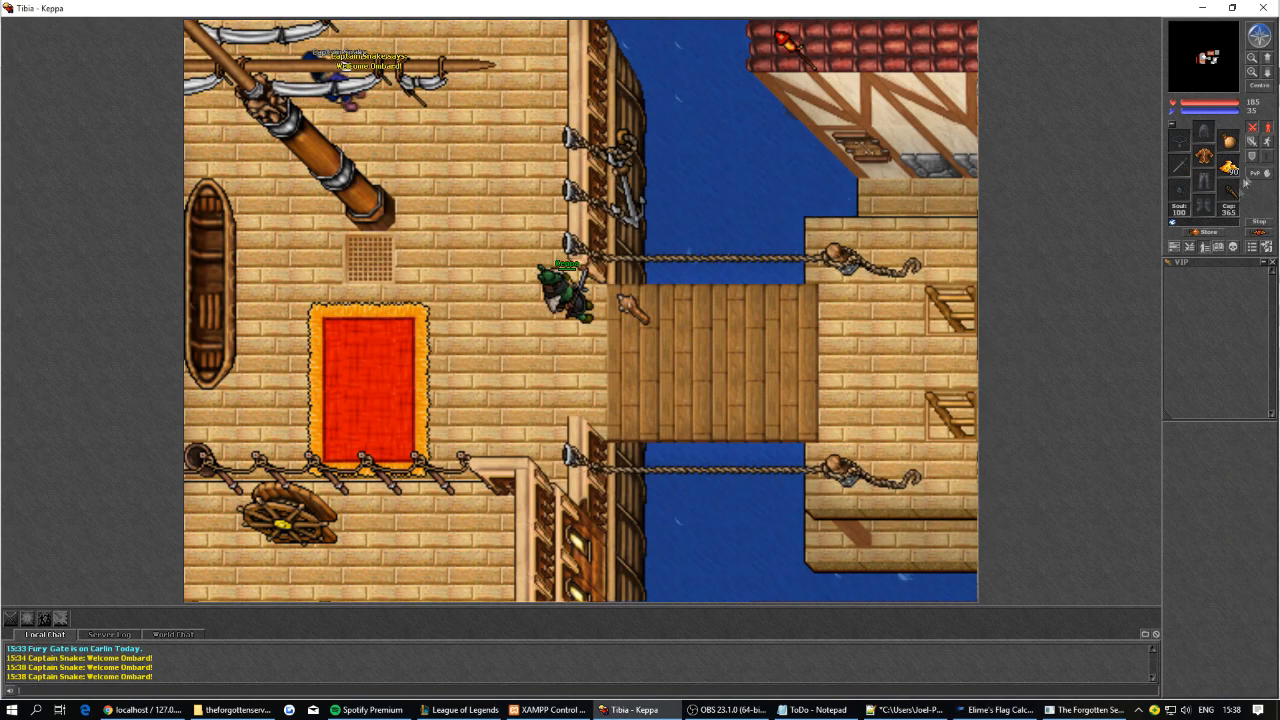
# Move the character down one tile, open the bag and create an item with the /i command.
pyautogui.press('Down')
pyautogui.rightClick(1229, 142)
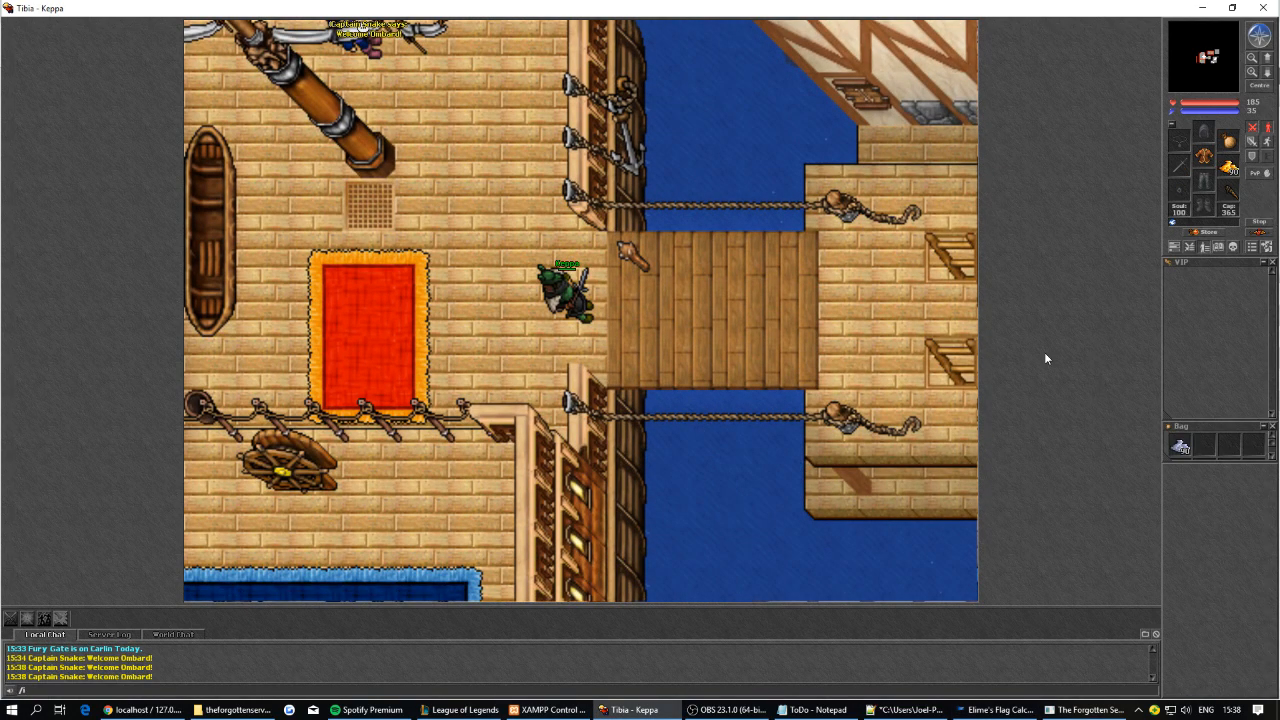
pyautogui.press('Return')
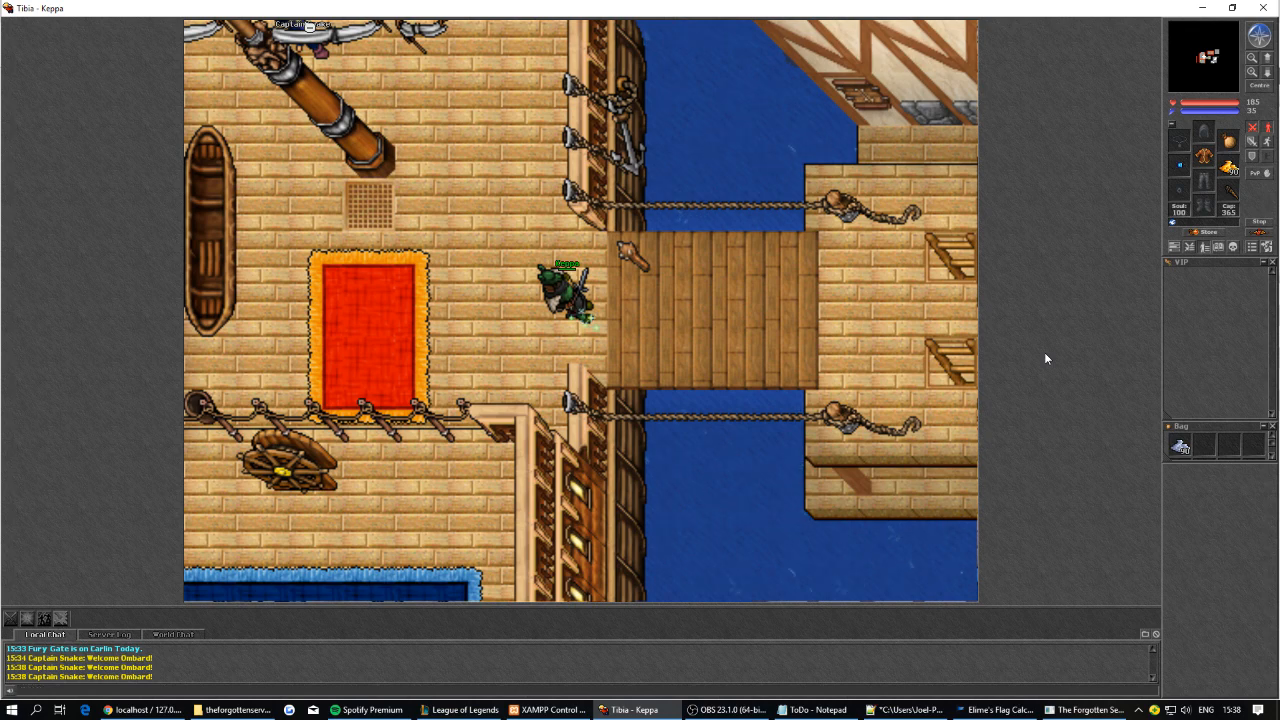
# Drop the created blue item on the gangway and create another item with the /i command.
pyautogui.press('Up')
pyautogui.press('Down')
pyautogui.moveTo(1179, 166); pyautogui.dragTo(740, 312)
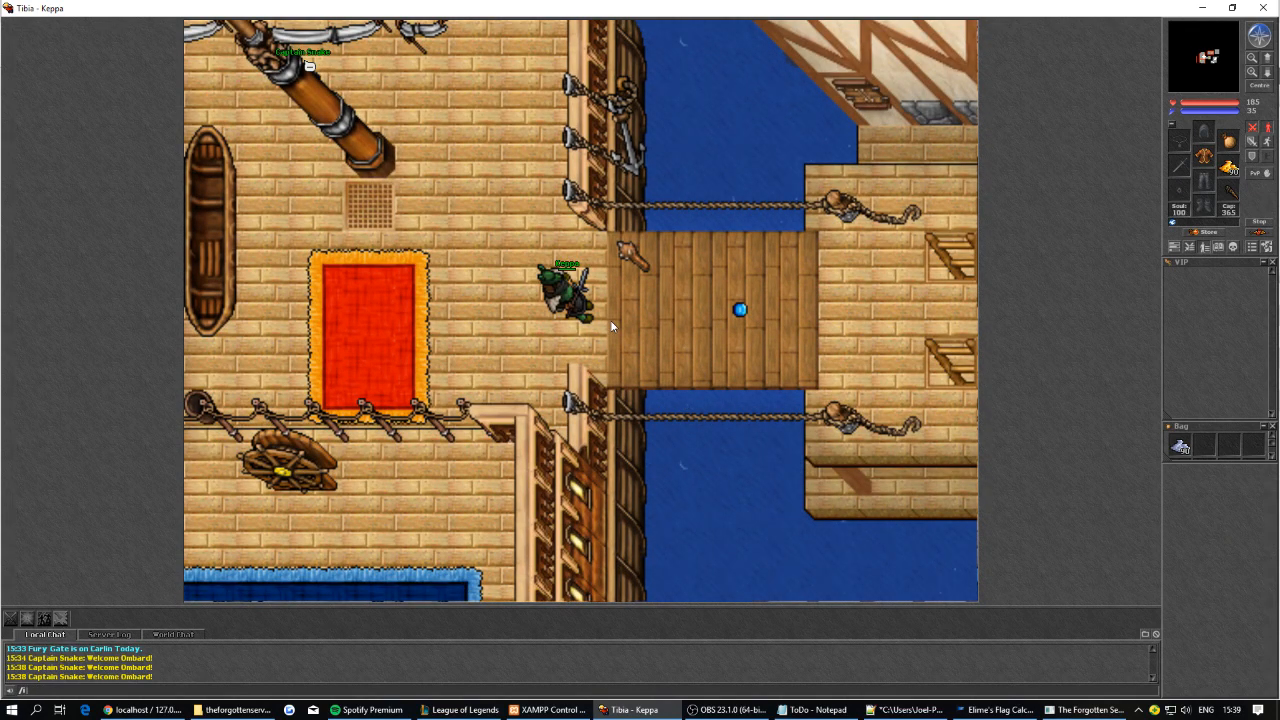
pyautogui.press('Return')
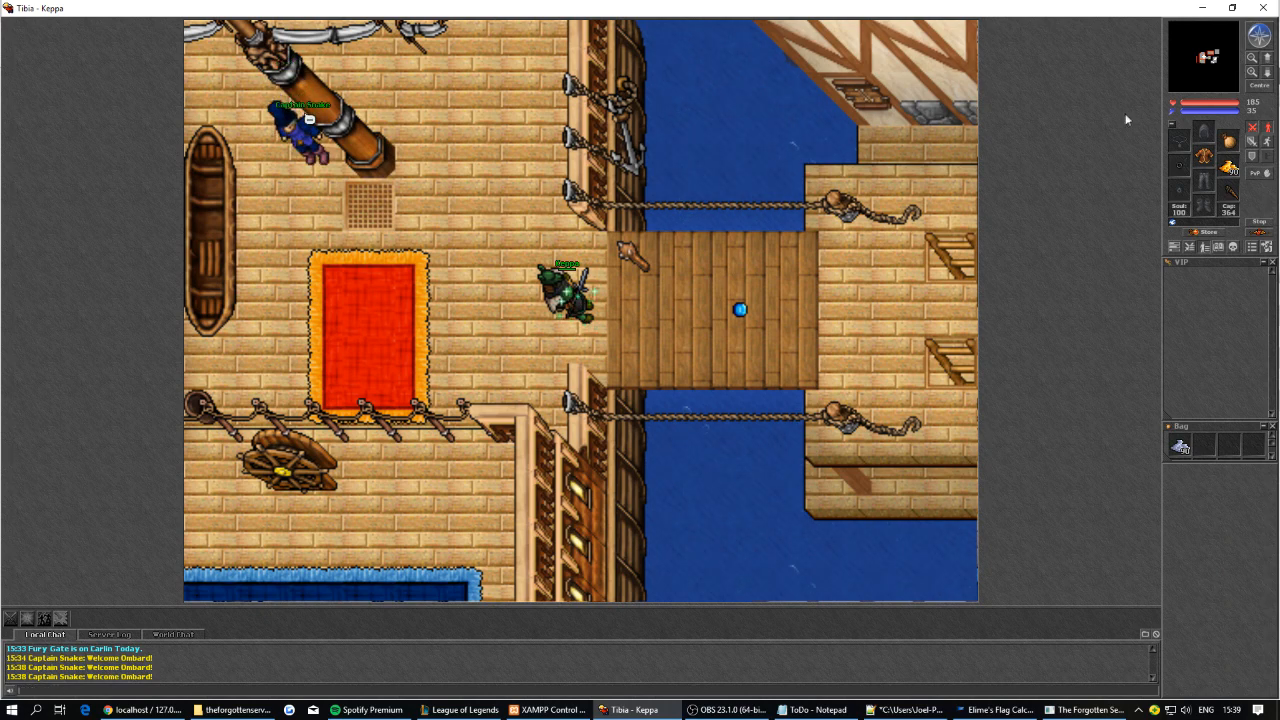
# Inspect the worn time ring repeatedly while moving the character up and down one tile on the deck.
pyautogui.keyDown('shift'); pyautogui.click(1182, 168); pyautogui.keyUp('shift')
pyautogui.keyDown('shift'); pyautogui.click(1182, 197); pyautogui.keyUp('shift')
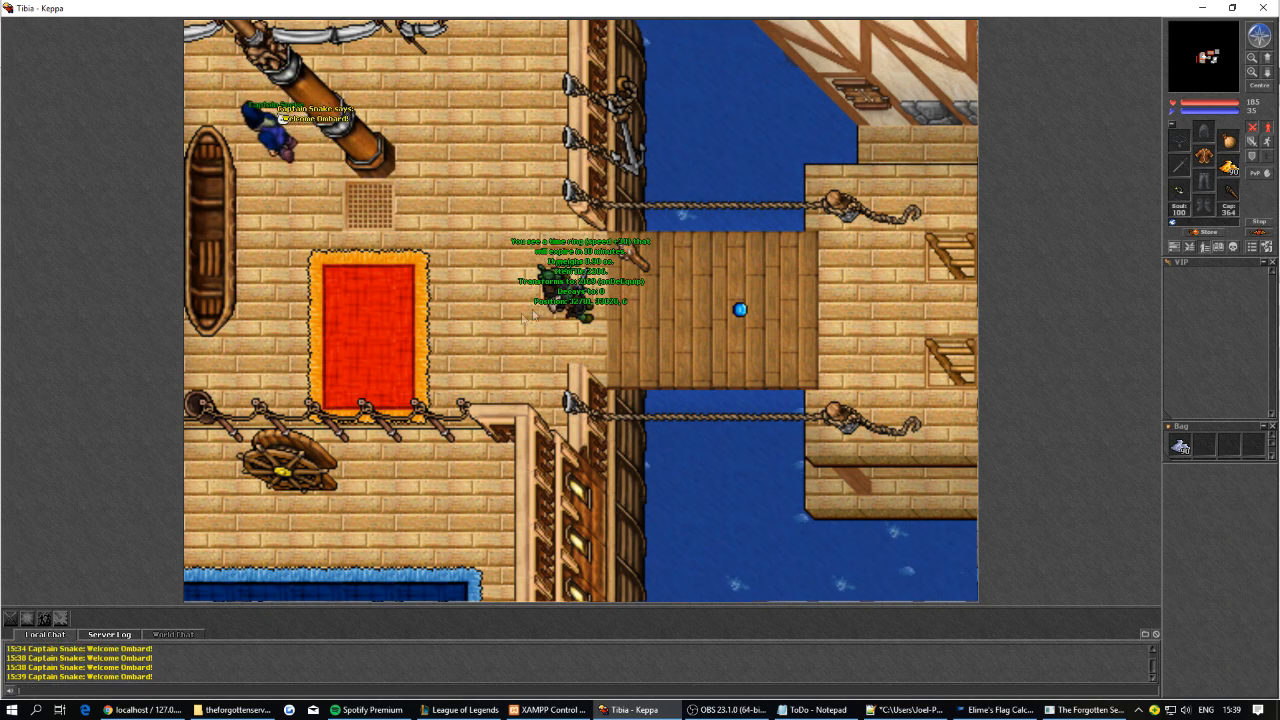
pyautogui.press('Up')
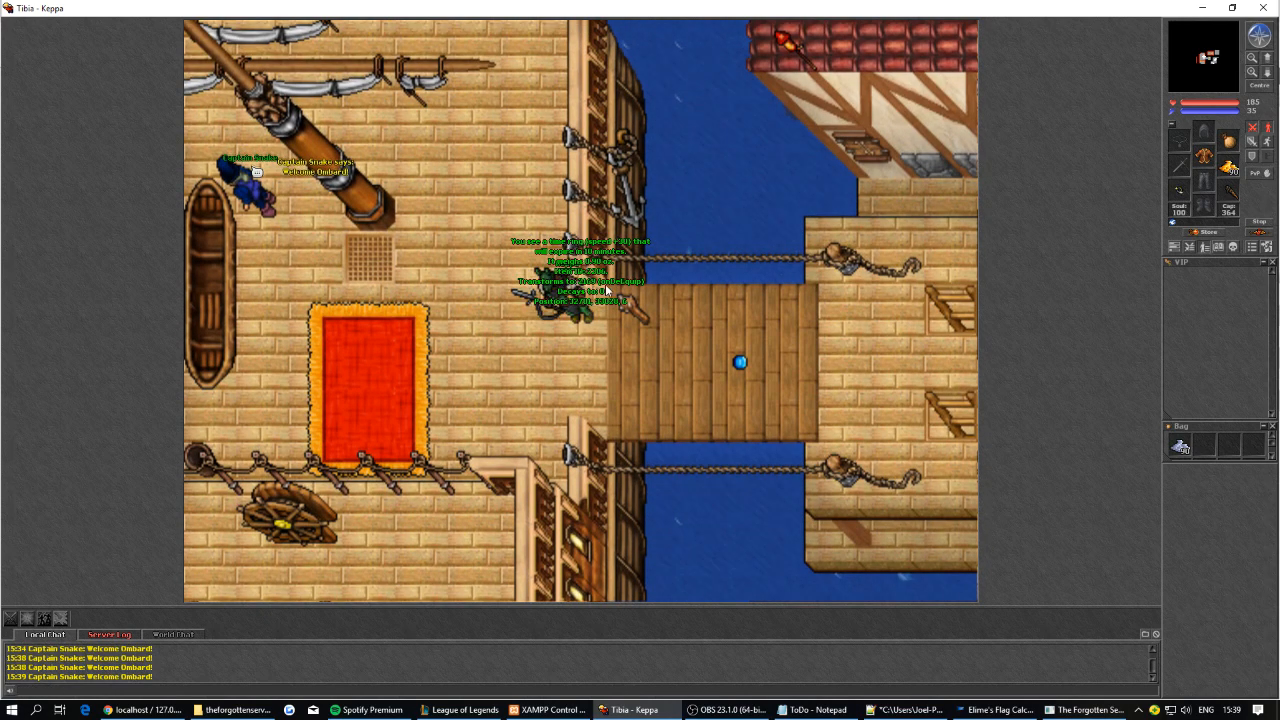
pyautogui.press('Down')
pyautogui.keyDown('shift'); pyautogui.click(1184, 196); pyautogui.keyUp('shift')
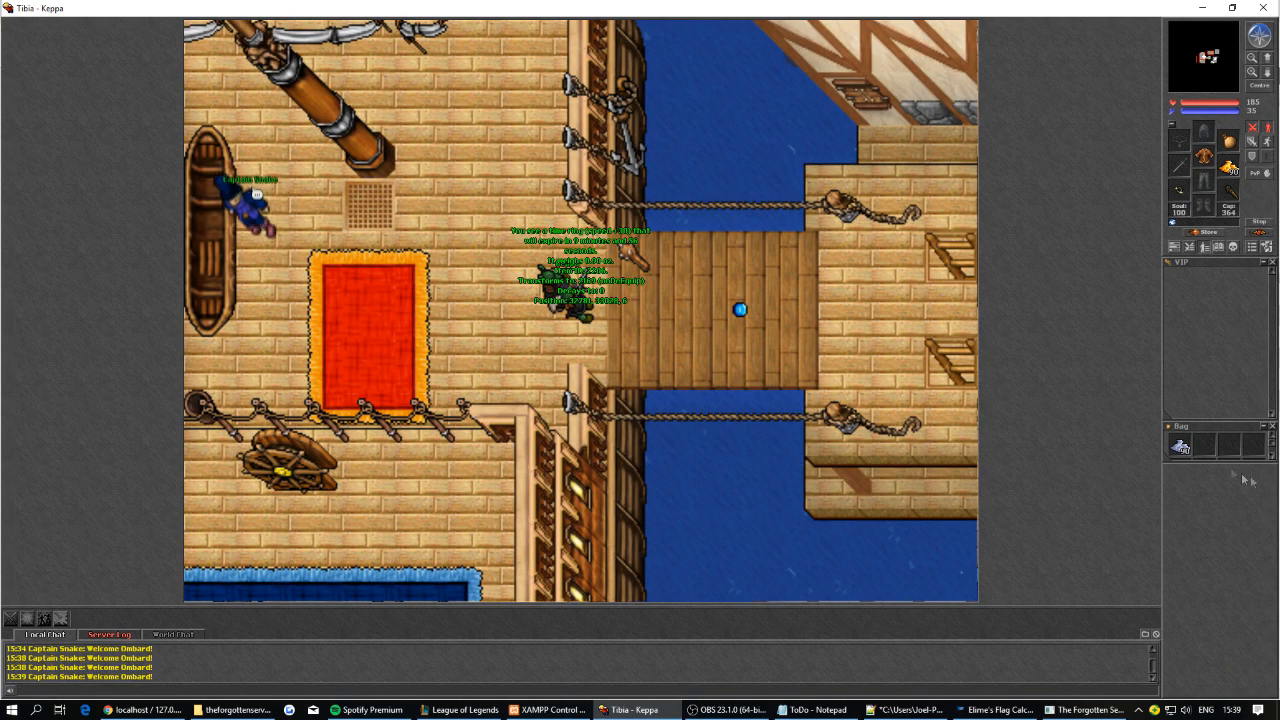
pyautogui.press('Up')
pyautogui.keyDown('shift'); pyautogui.click(1182, 193); pyautogui.keyUp('shift')
# Bring up the flag calculator, return to Tibia, and walk onto the gangway to inspect the worn ring again.
pyautogui.click(985, 710)
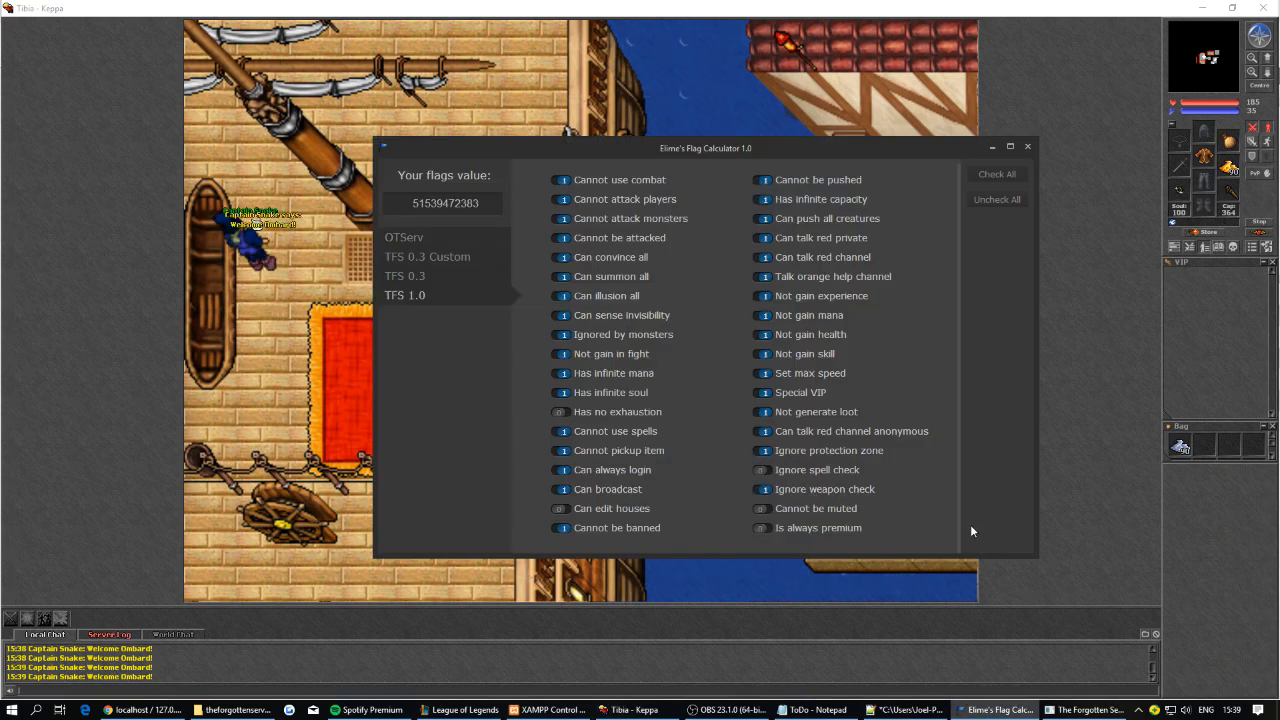
pyautogui.click(1058, 520)
pyautogui.press('Down')
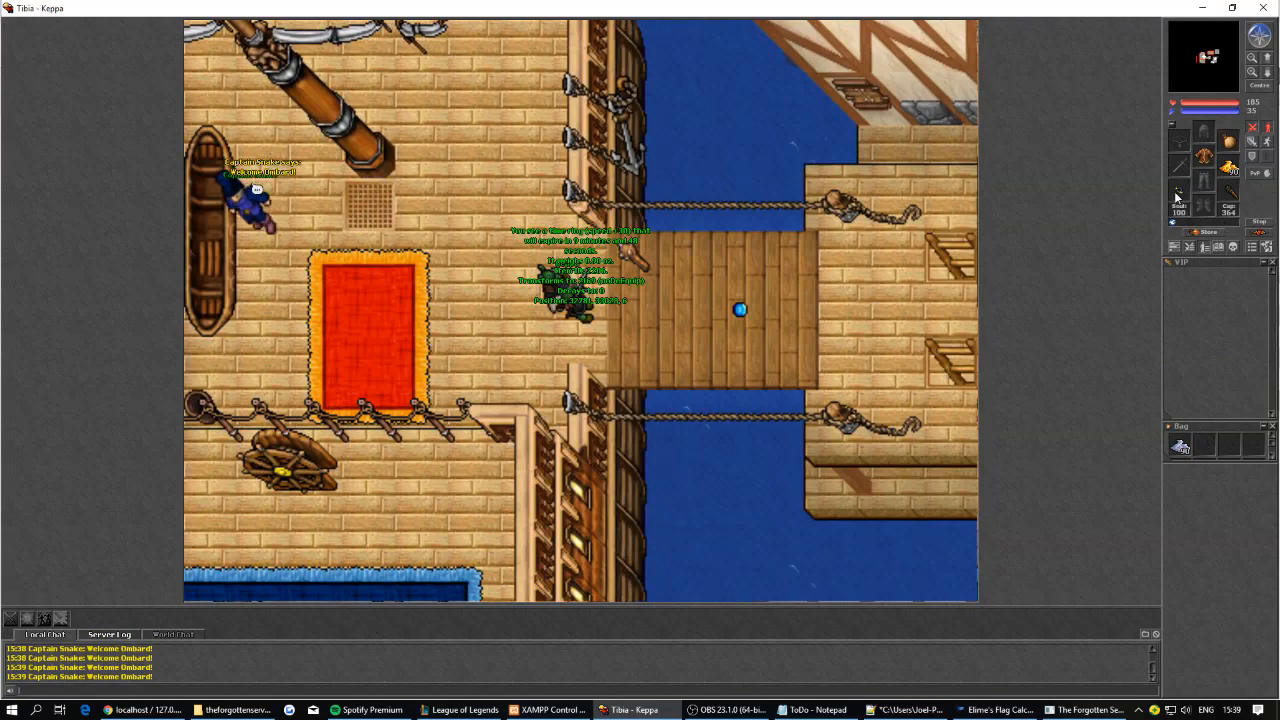
pyautogui.press('Up')
pyautogui.press('Down')
pyautogui.press('Right')
pyautogui.press('Right')
pyautogui.press('Right')
pyautogui.press('Right')
pyautogui.keyDown('shift'); pyautogui.click(1181, 192); pyautogui.keyUp('shift')
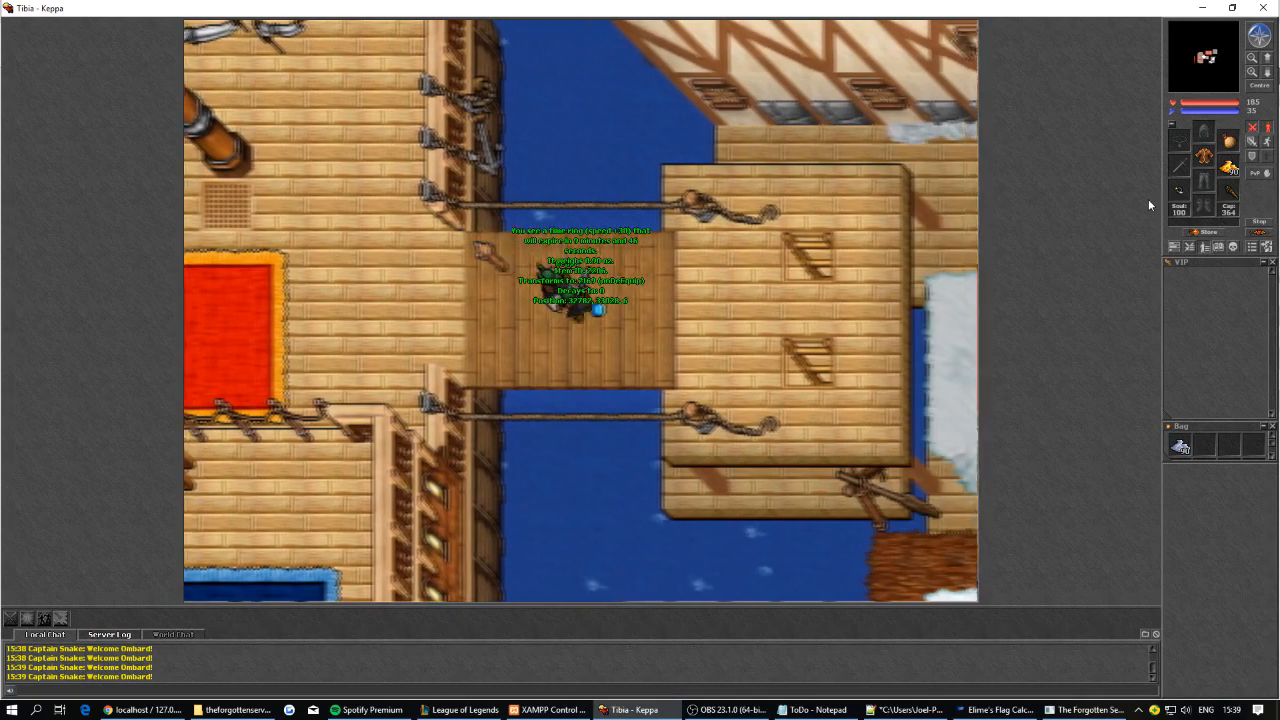
# Walk the character back onto the ship's deck and bring up the flag calculator.
pyautogui.press('Left')
pyautogui.press('Left')
pyautogui.press('Left')
pyautogui.press('Up')
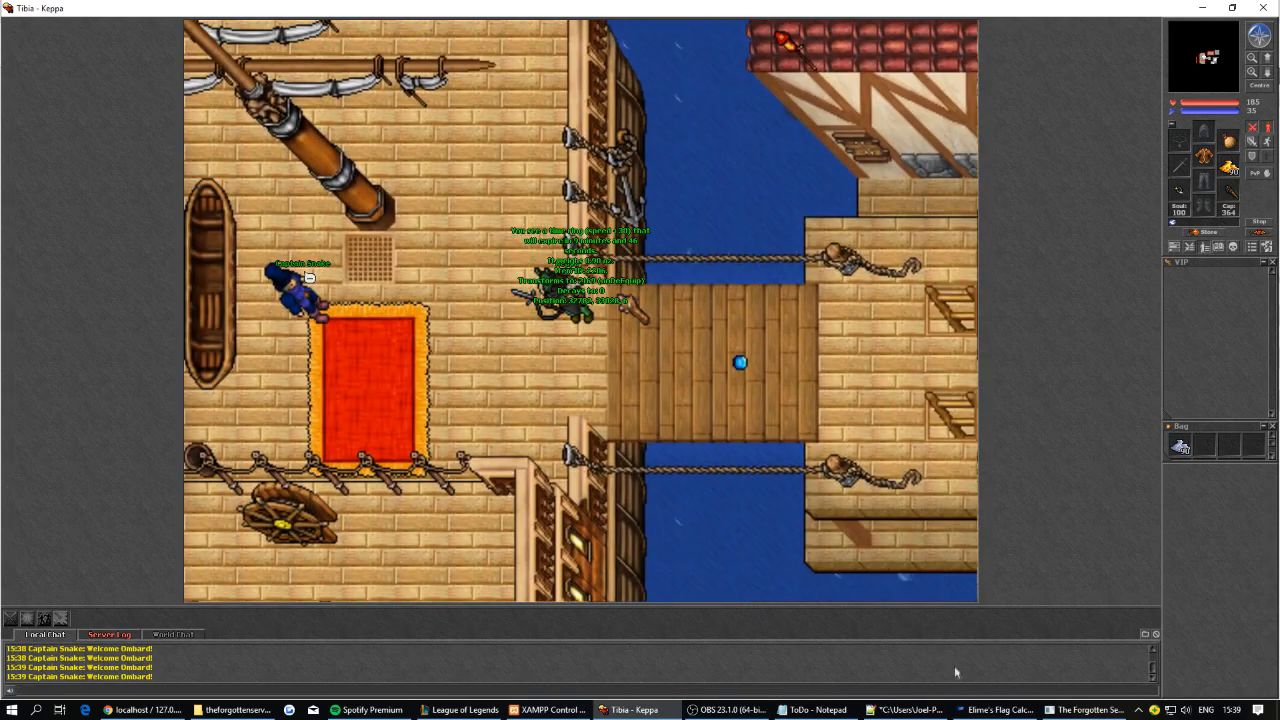
pyautogui.moveTo(993, 711)
pyautogui.click(982, 686)
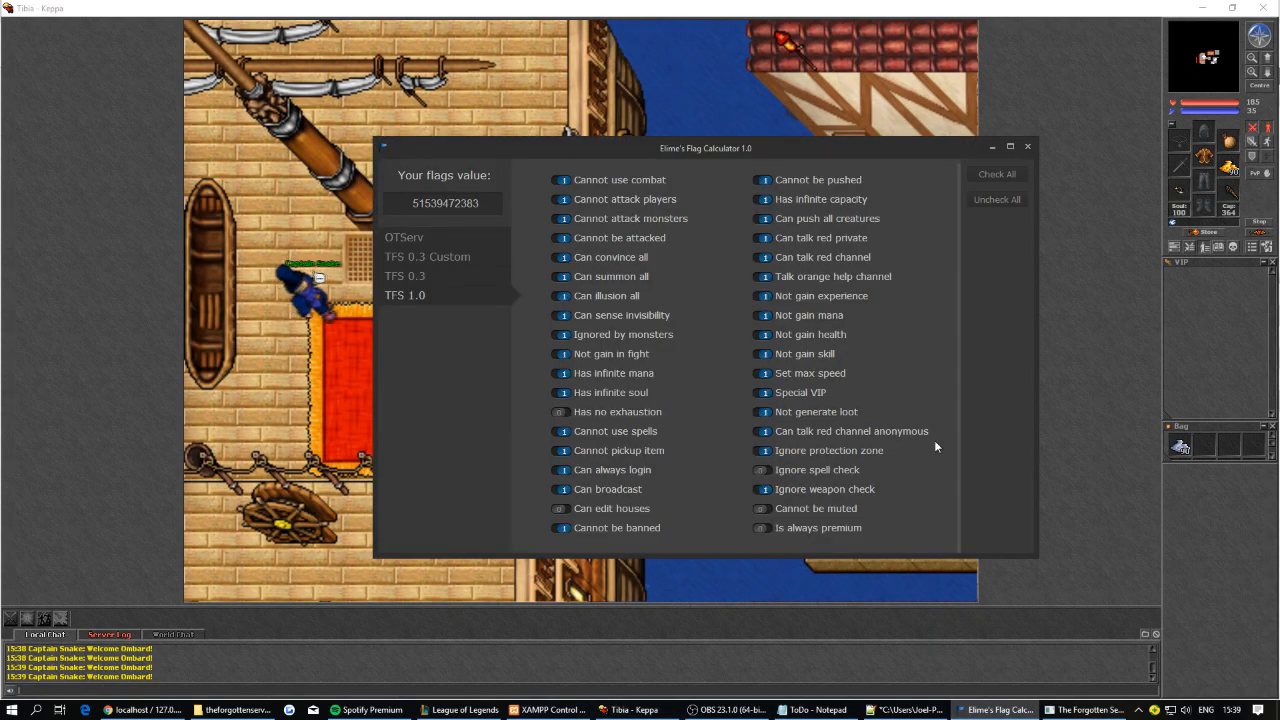
# Return to Tibia, view the World Chat and go back to the Local Chat.
pyautogui.click(645, 601)
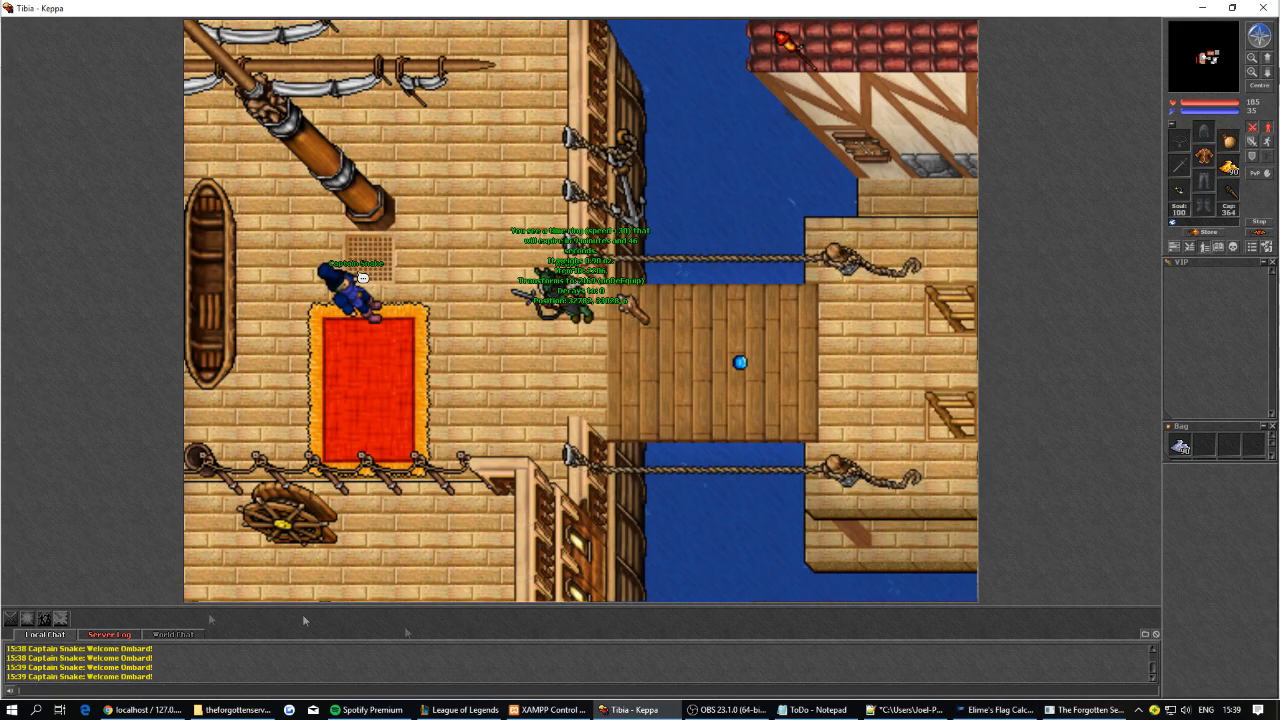
pyautogui.press('Up')
pyautogui.click(45, 635)
pyautogui.press('Down')
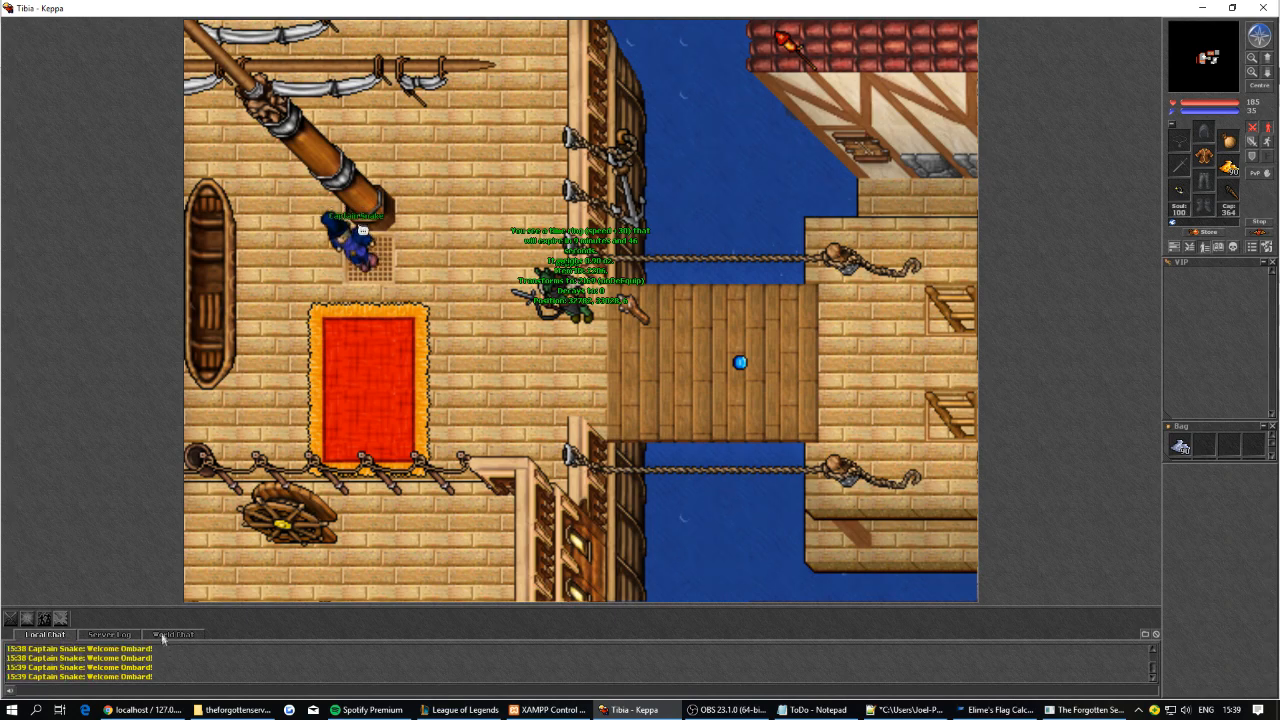
pyautogui.click(168, 638)
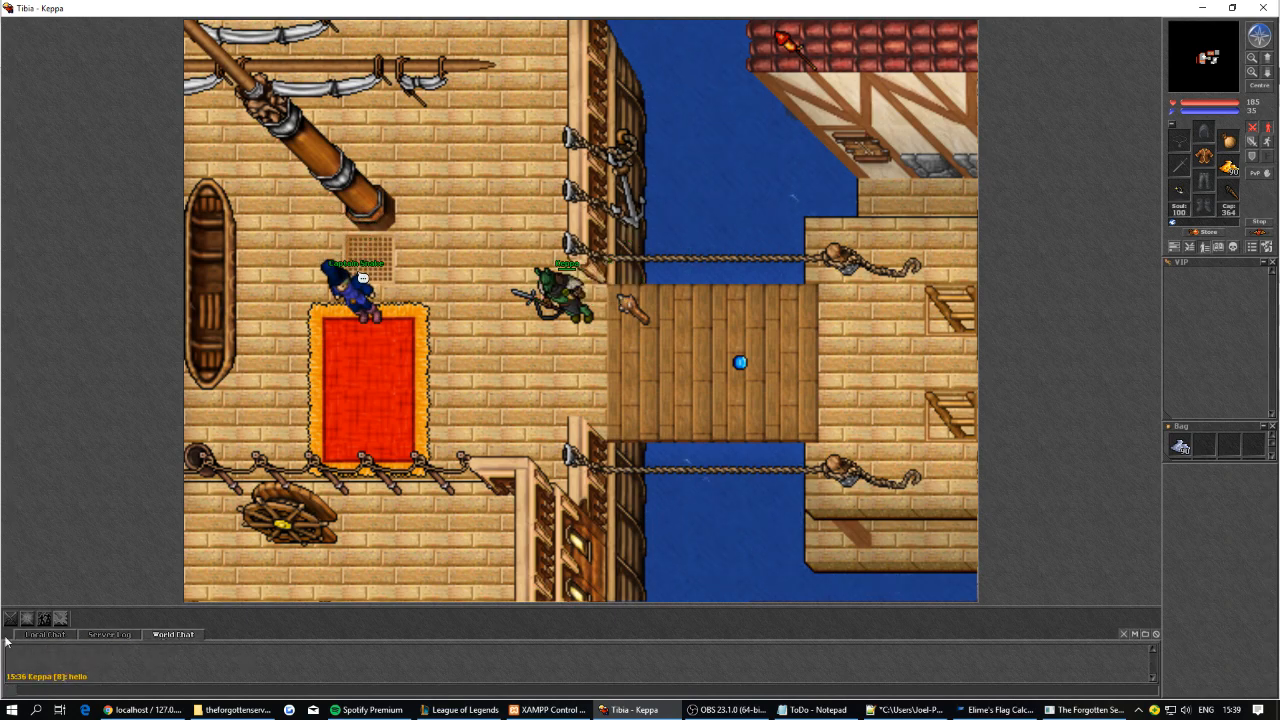
pyautogui.click(40, 636)
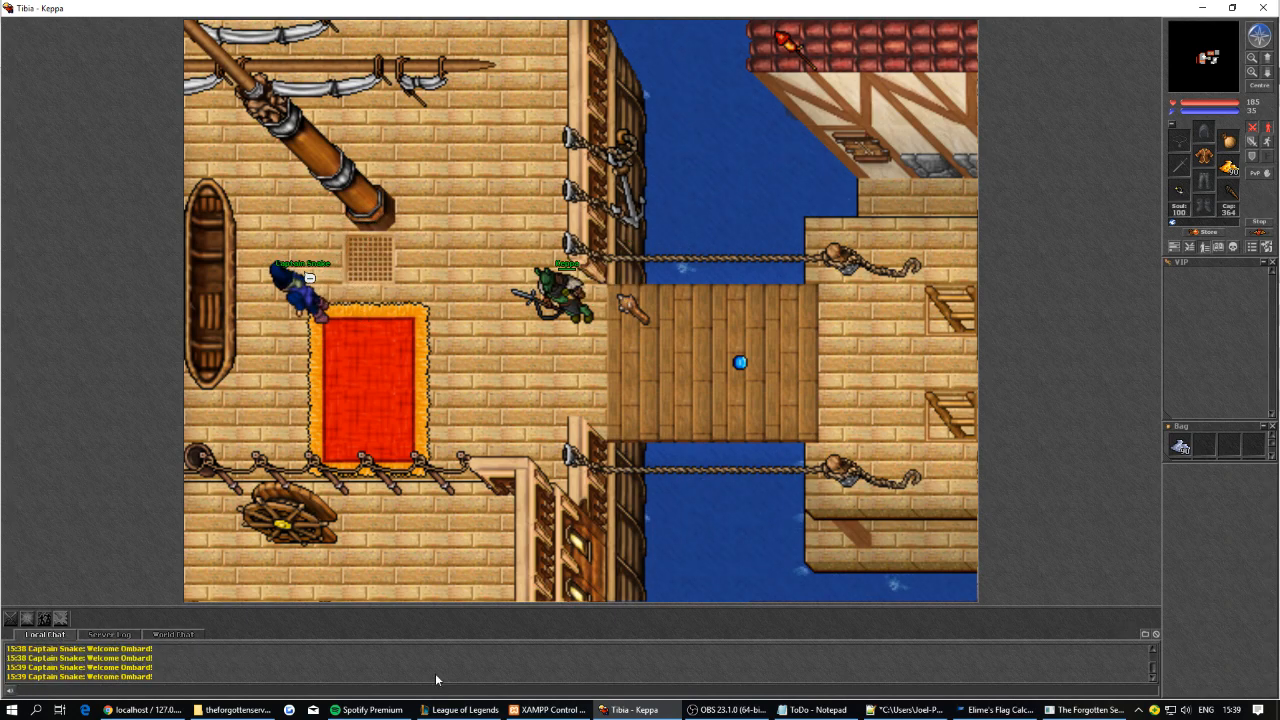
# Enable the Cannot be muted and Is always premium flags, and bring up Tibia's character selection beside the game character.
pyautogui.click(995, 710)
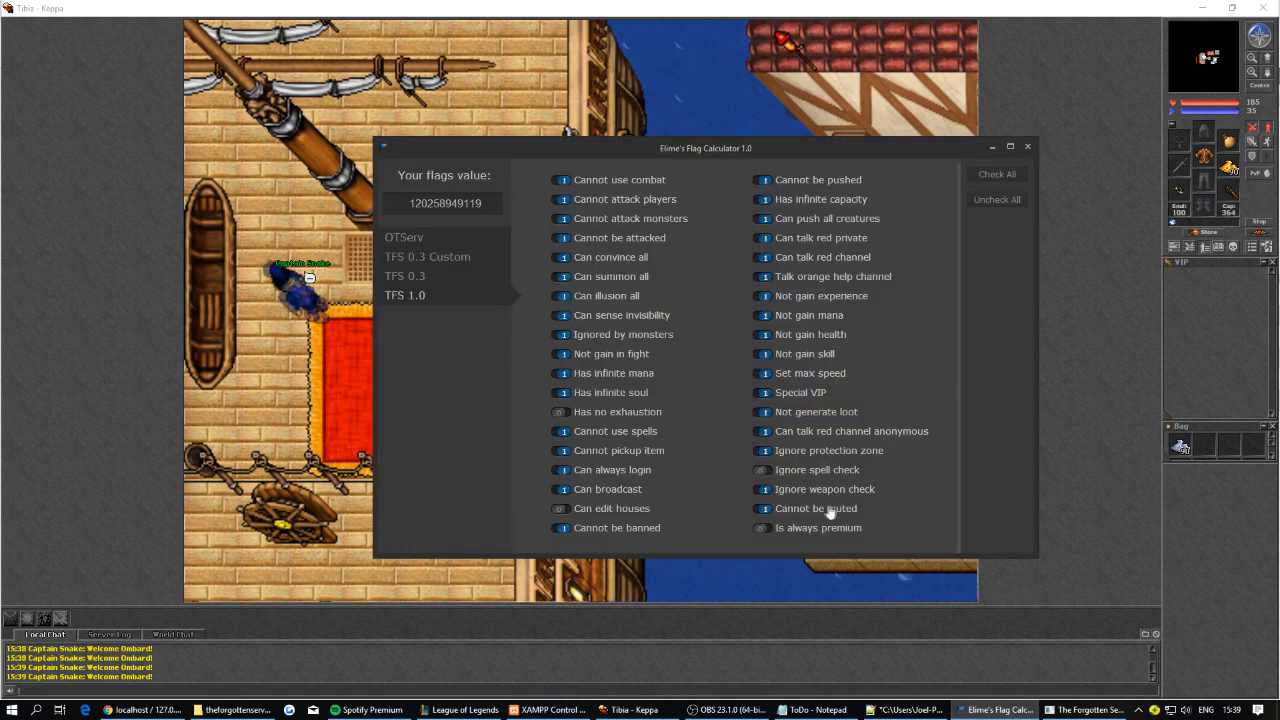
pyautogui.click(815, 619)
pyautogui.hotkey('ctrl', 'g')
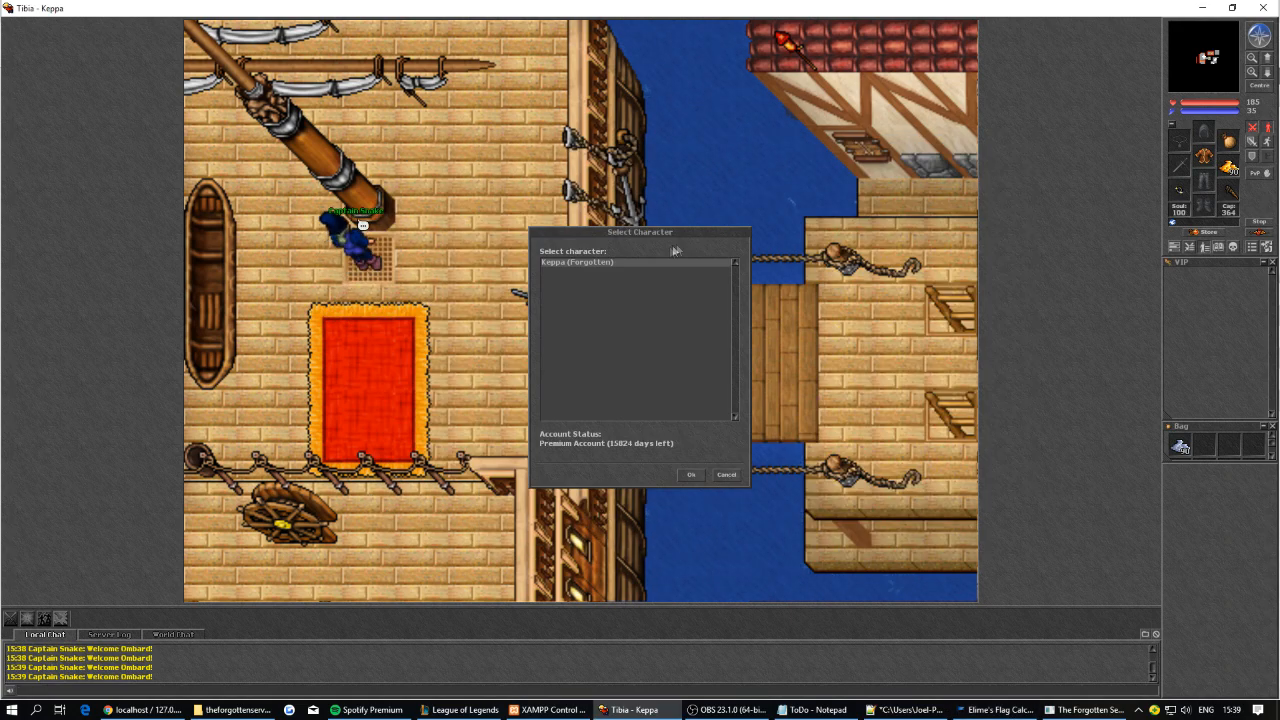
pyautogui.moveTo(655, 237); pyautogui.dragTo(997, 147)
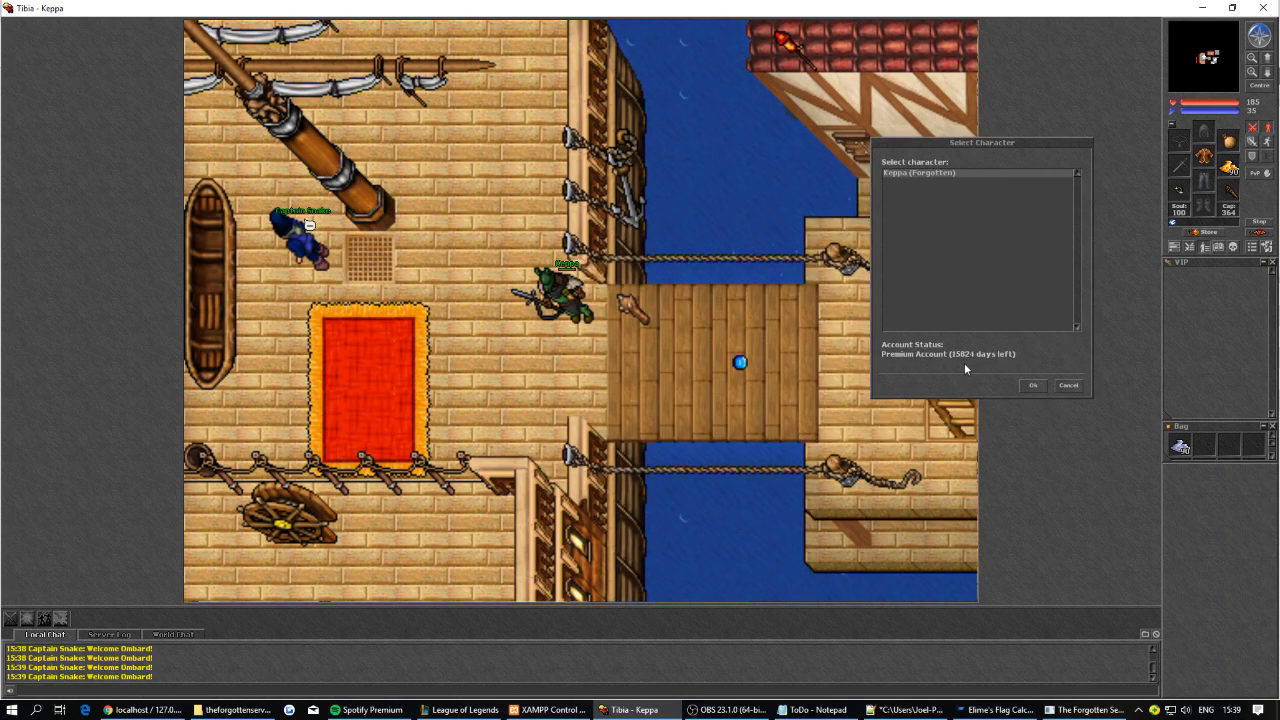
# Review the flag calculator, examine the premium account status in Tibia's character selection and close the dialog.
pyautogui.click(995, 709)
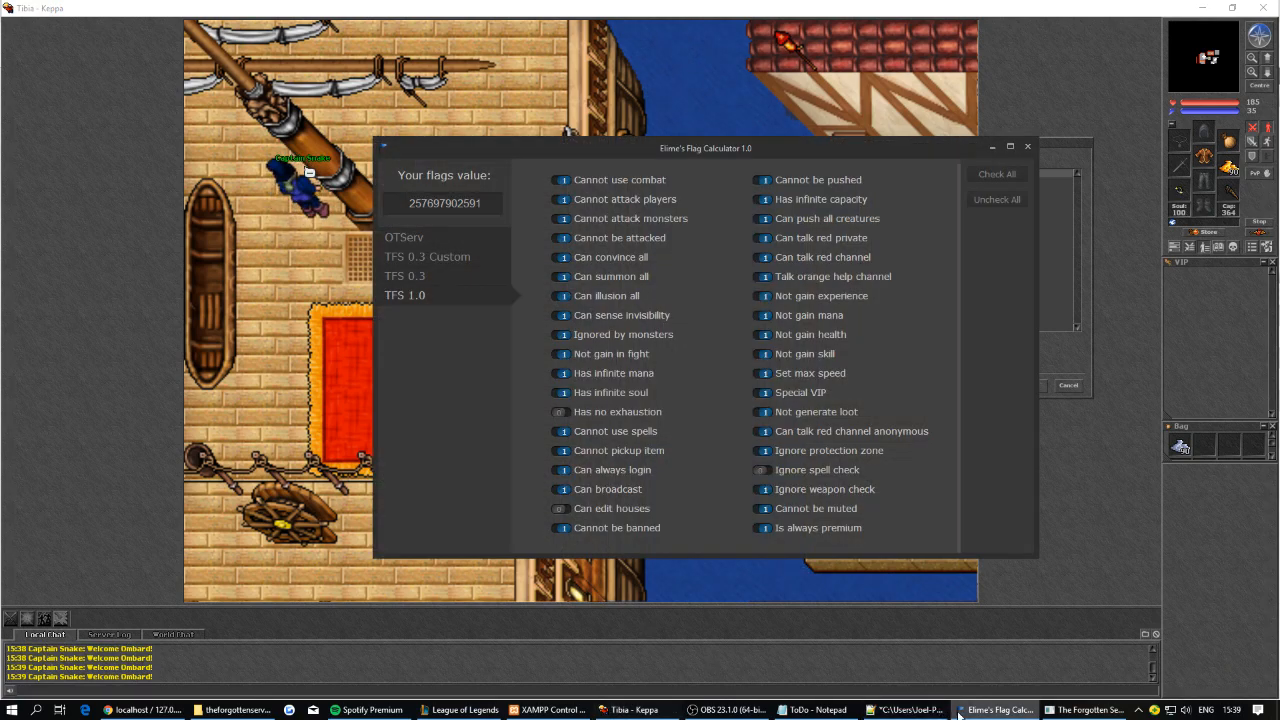
pyautogui.click(1136, 490)
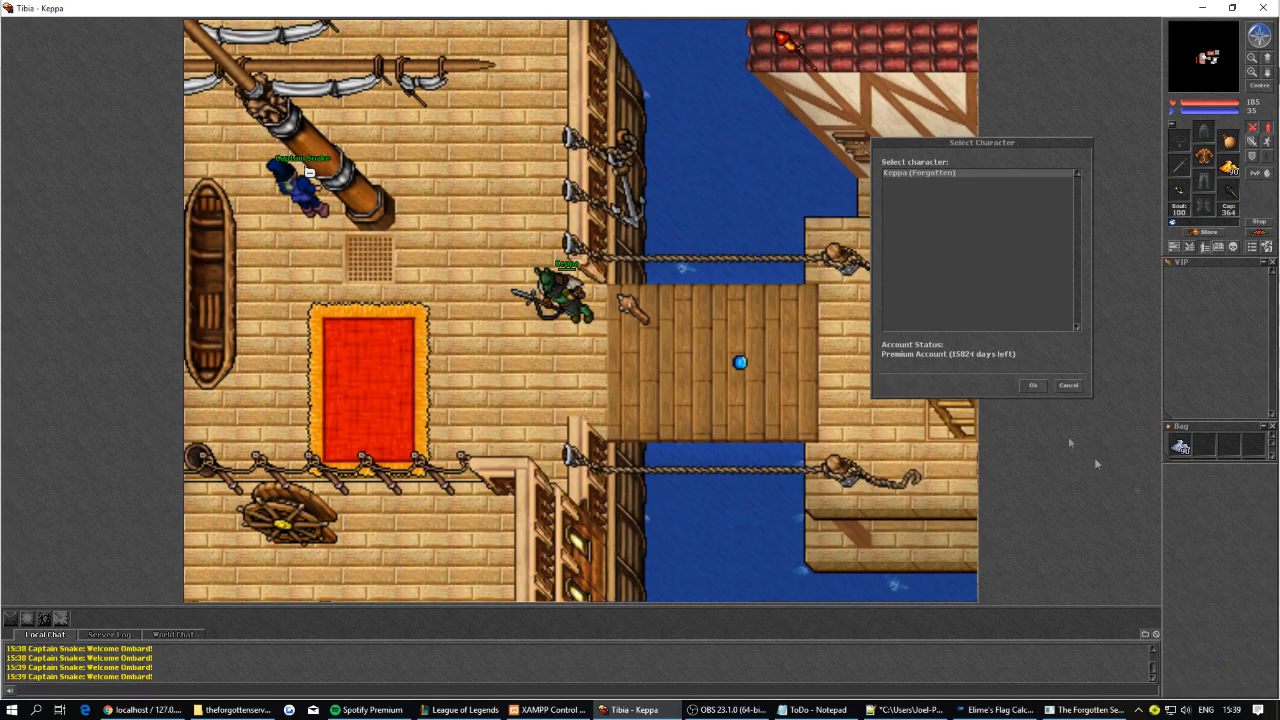
pyautogui.moveTo(930, 148); pyautogui.dragTo(771, 223)
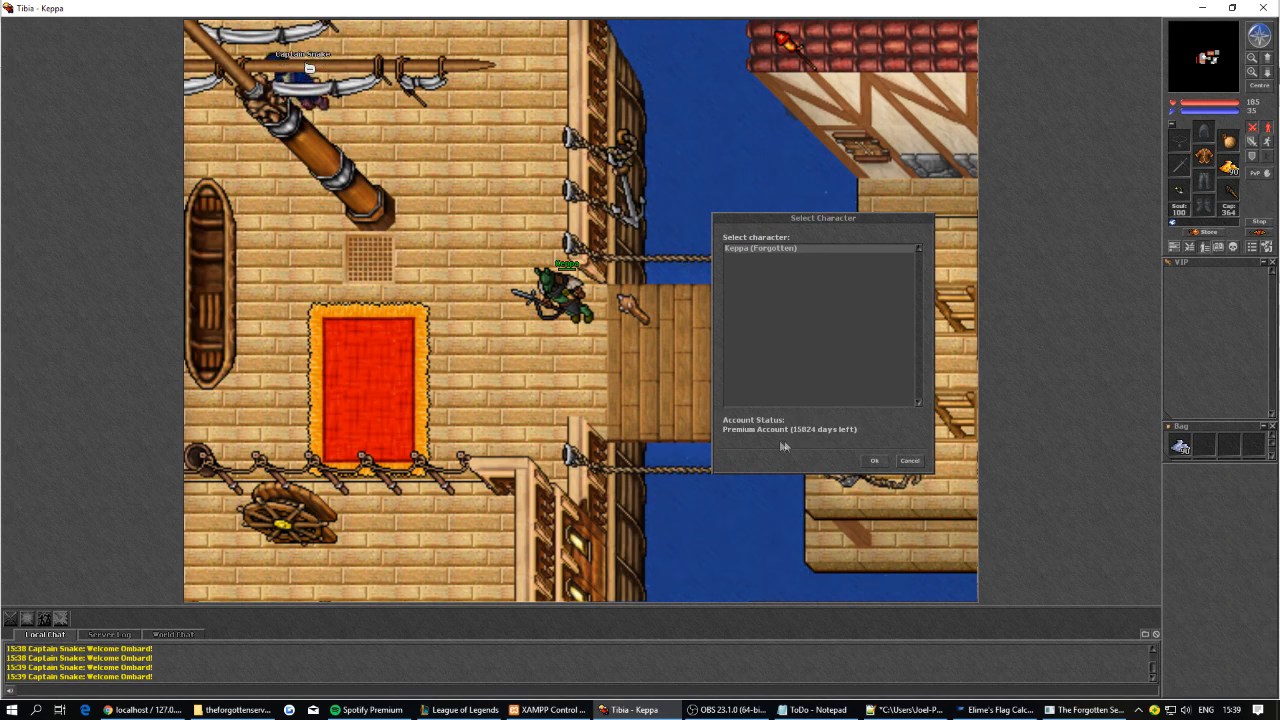
pyautogui.moveTo(797, 218); pyautogui.dragTo(750, 187)
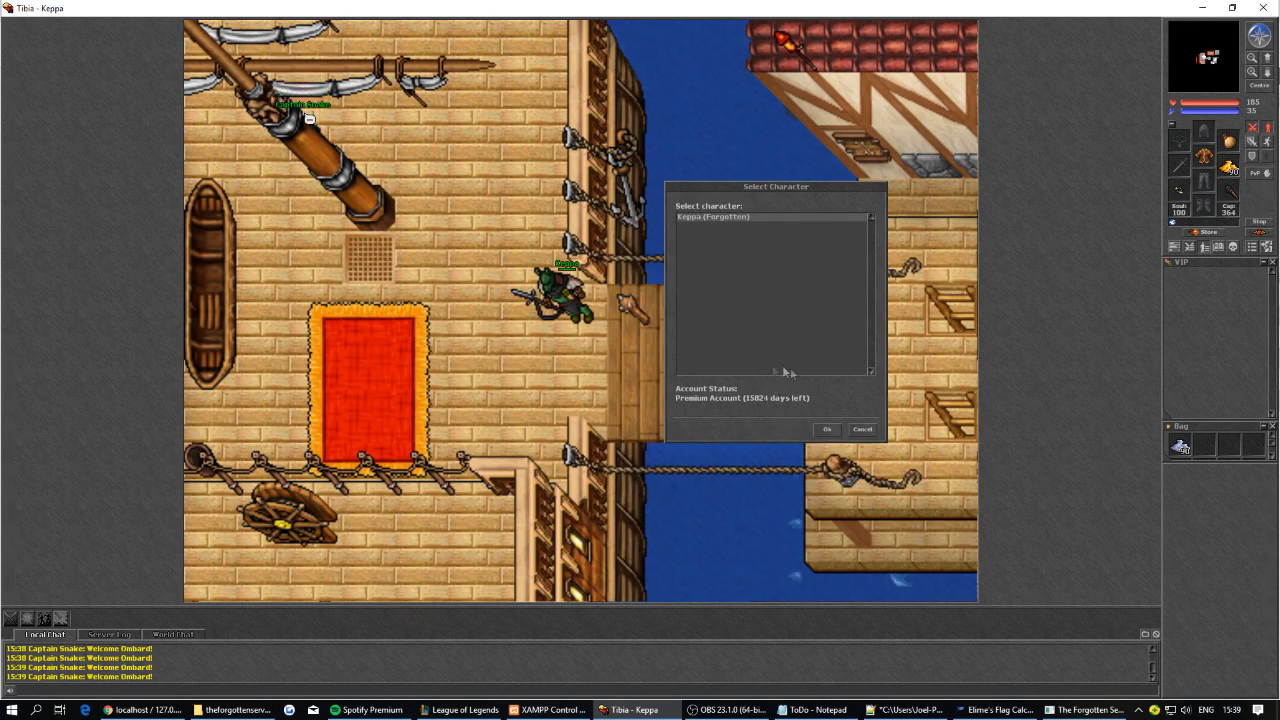
pyautogui.moveTo(778, 191); pyautogui.dragTo(900, 143)
pyautogui.click(990, 377)
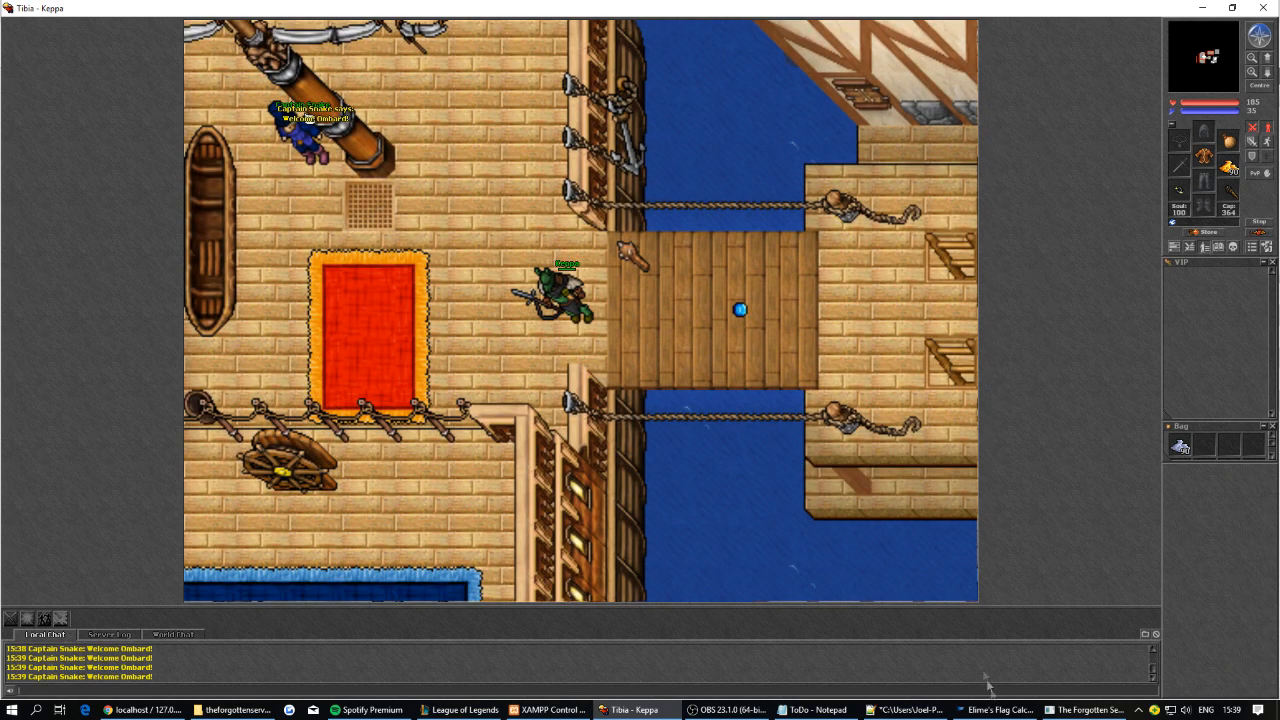
pyautogui.click(995, 709)
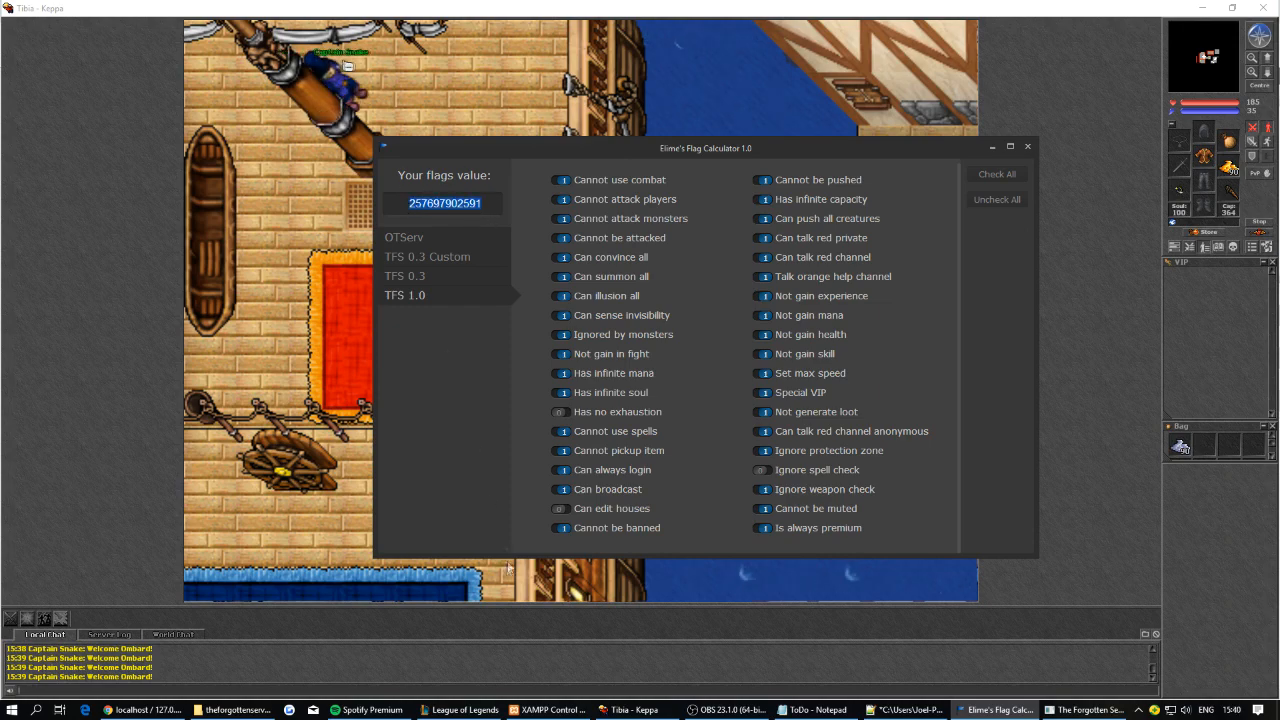
pyautogui.click(237, 709)
pyautogui.doubleClick(614, 289)
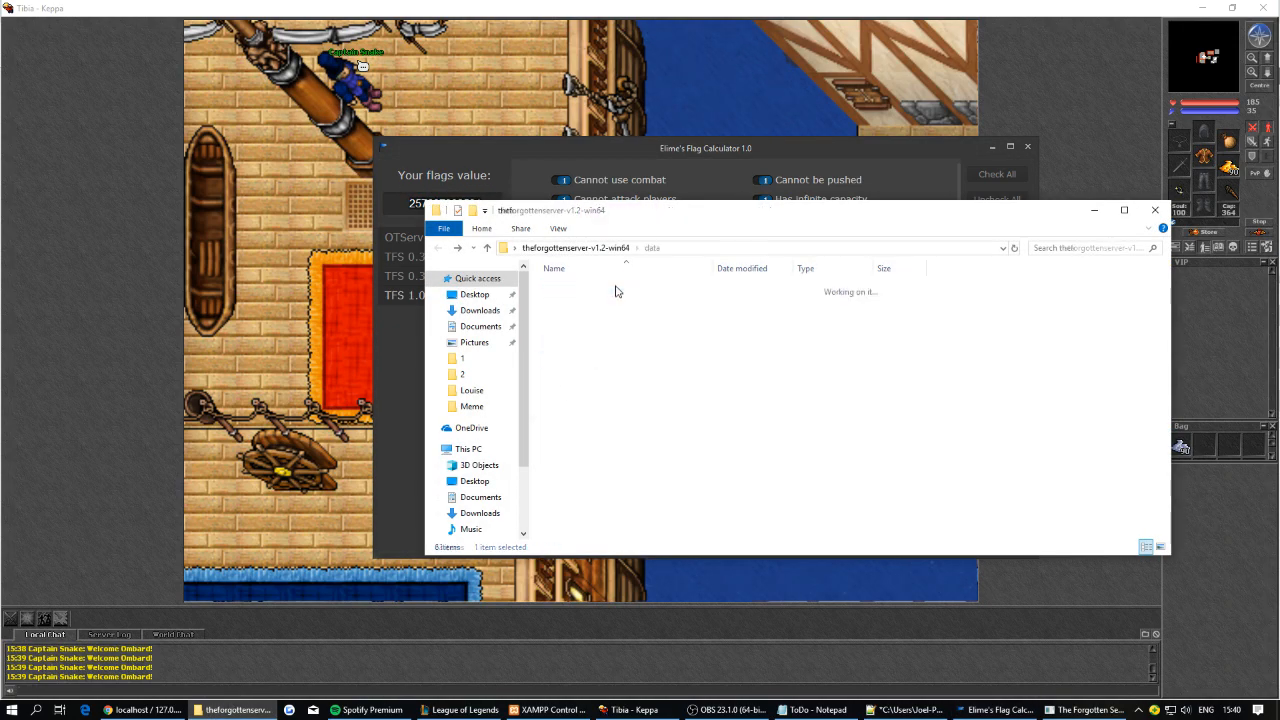
pyautogui.doubleClick(712, 505)
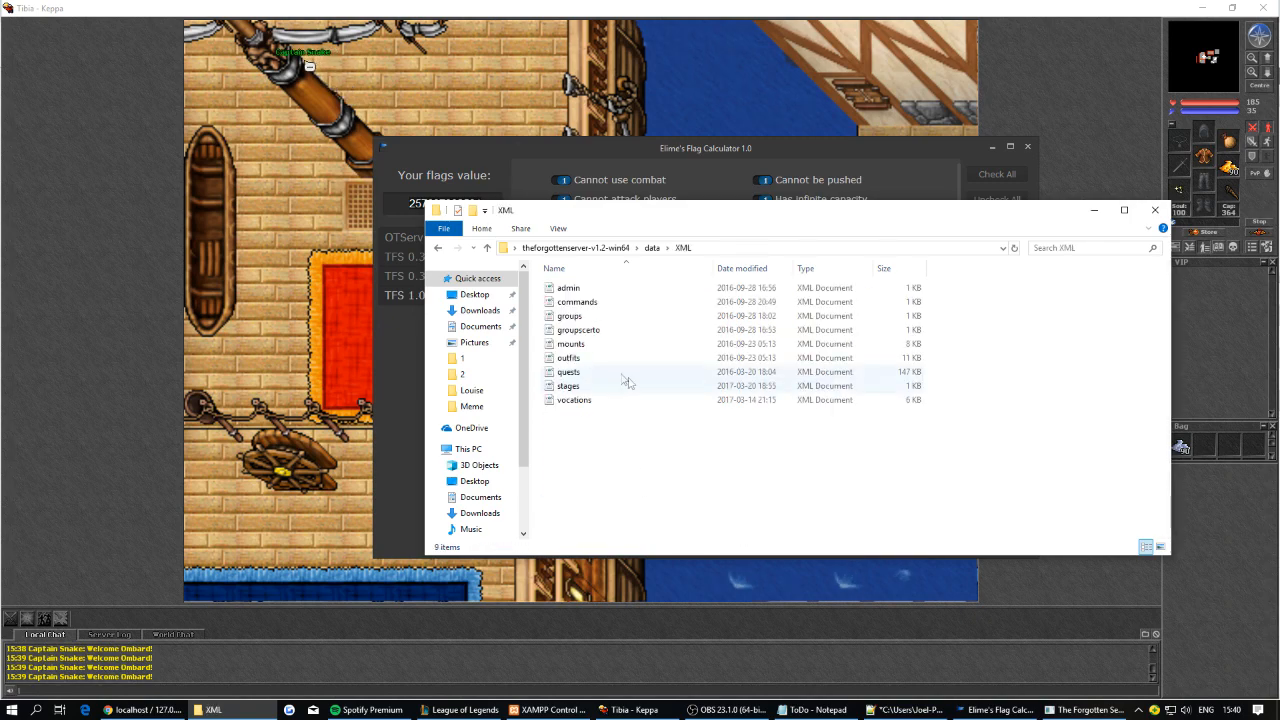
pyautogui.rightClick(601, 312)
pyautogui.click(700, 357)
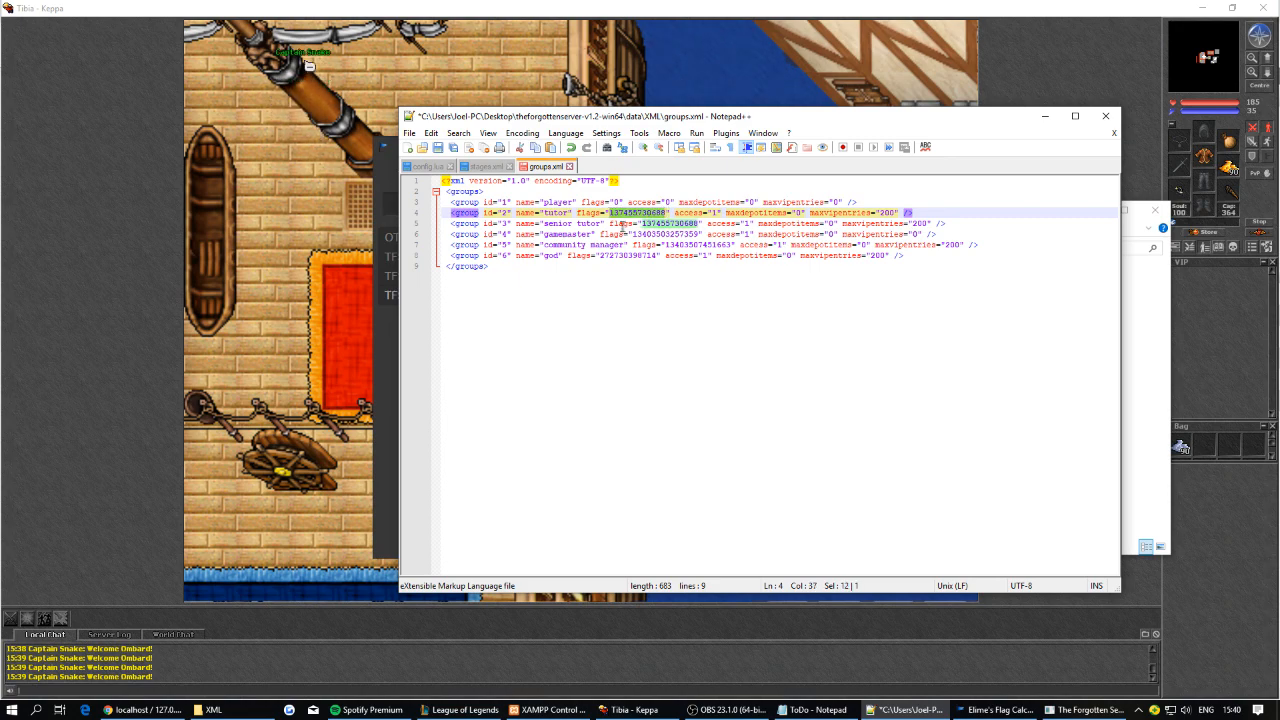
# Save groups.xml and shut down the running Forgotten Server.
pyautogui.click(455, 690)
pyautogui.click(1085, 710)
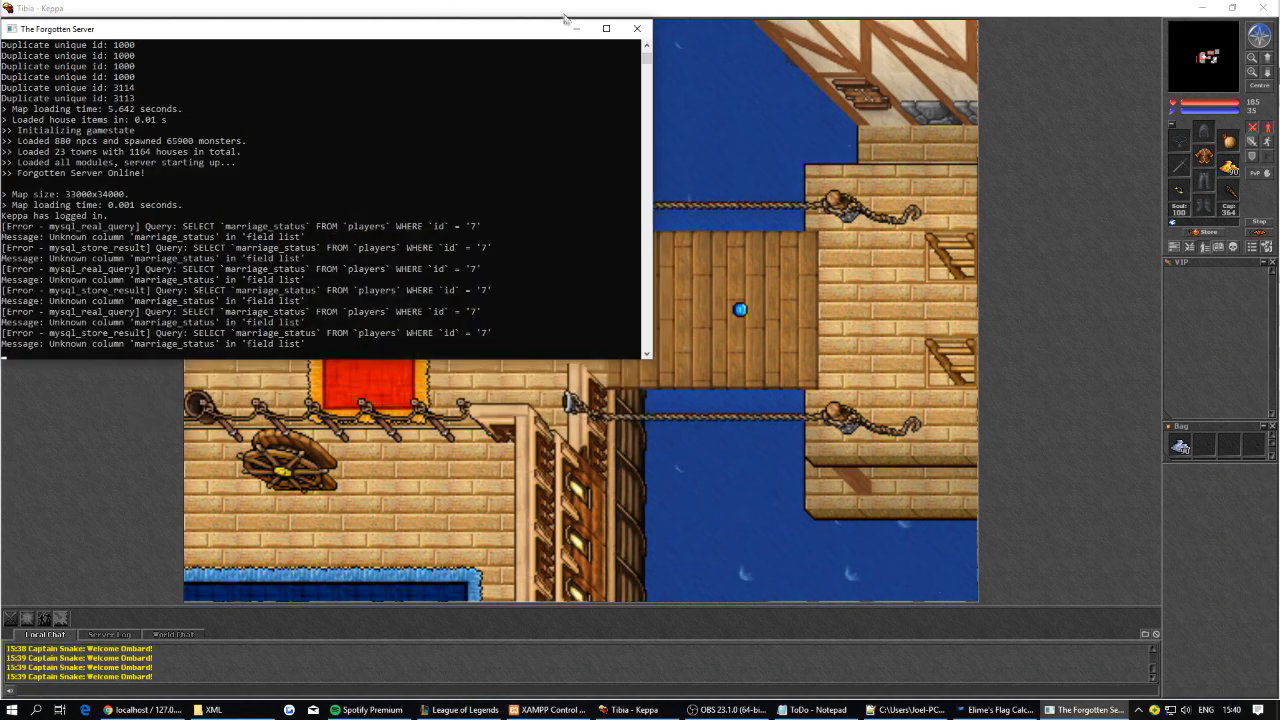
pyautogui.click(638, 30)
# Launch theforgottenserver application from the theforgottenserver-v1.2-win64 folder, minimize the folder window and move the server console aside.
pyautogui.click(215, 710)
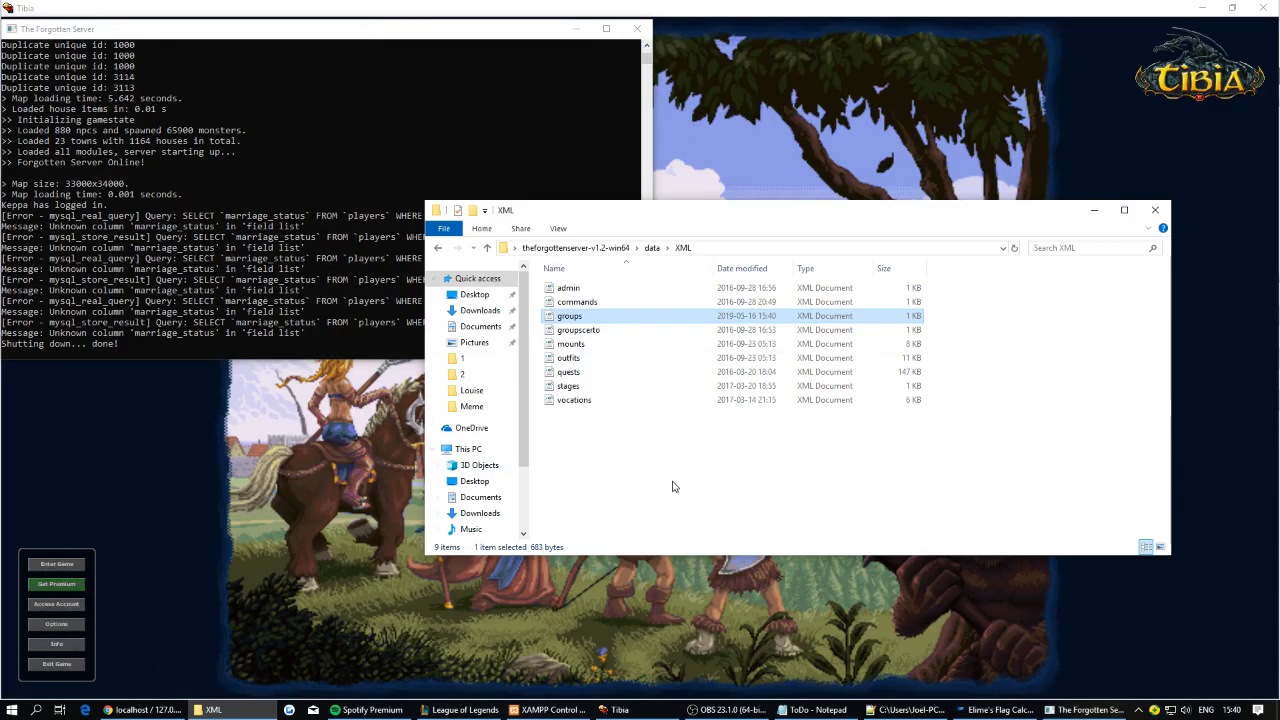
pyautogui.press('BackSpace')
pyautogui.press('BackSpace')
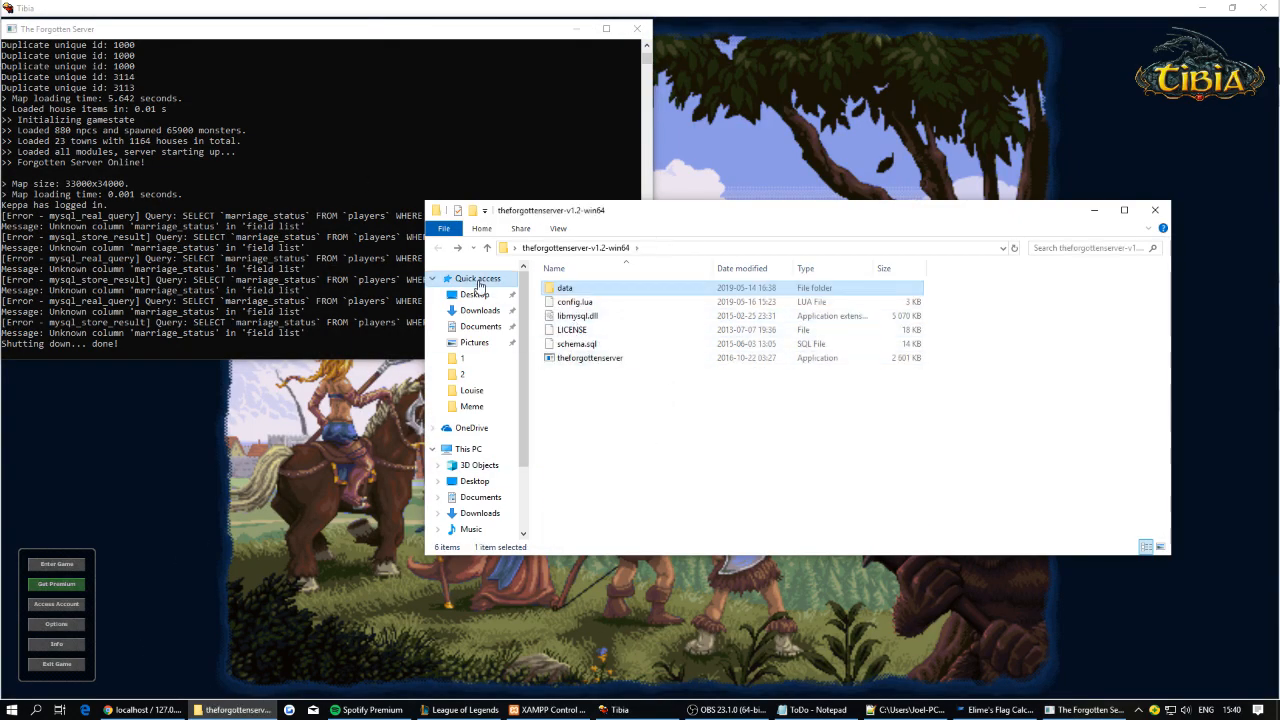
pyautogui.doubleClick(580, 357)
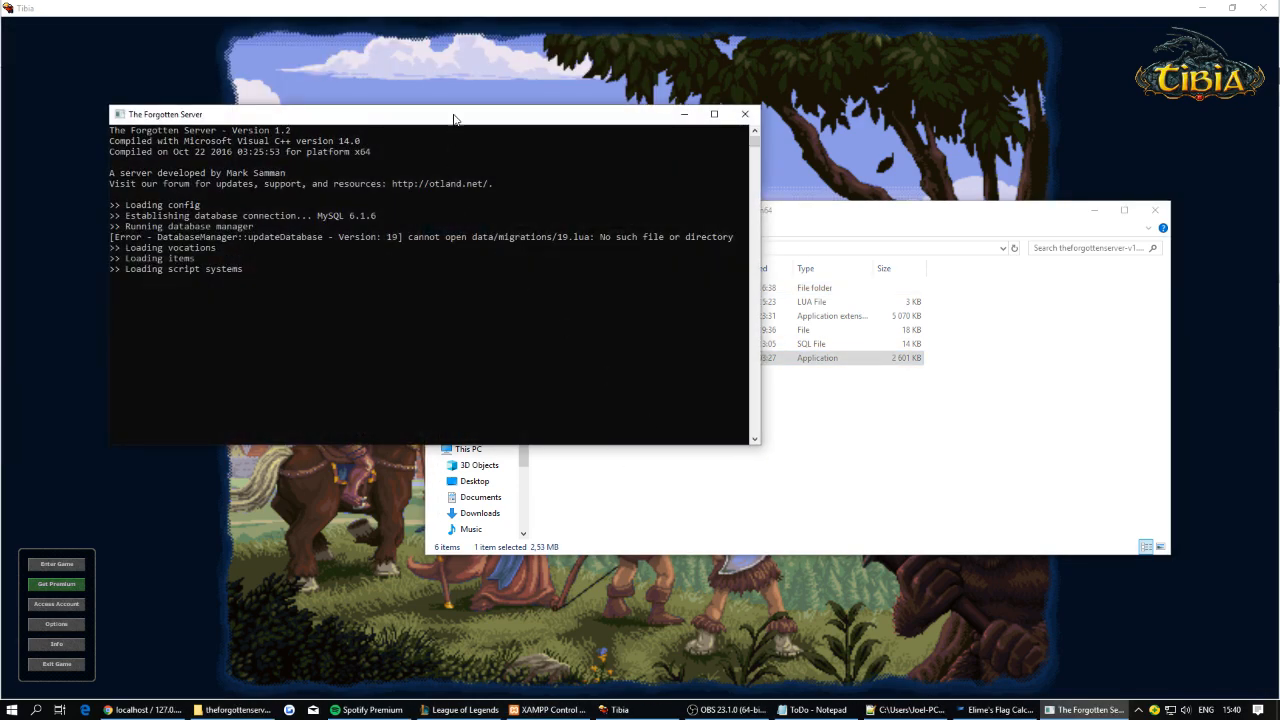
pyautogui.moveTo(455, 118); pyautogui.dragTo(357, 73)
pyautogui.click(867, 502)
pyautogui.click(1094, 210)
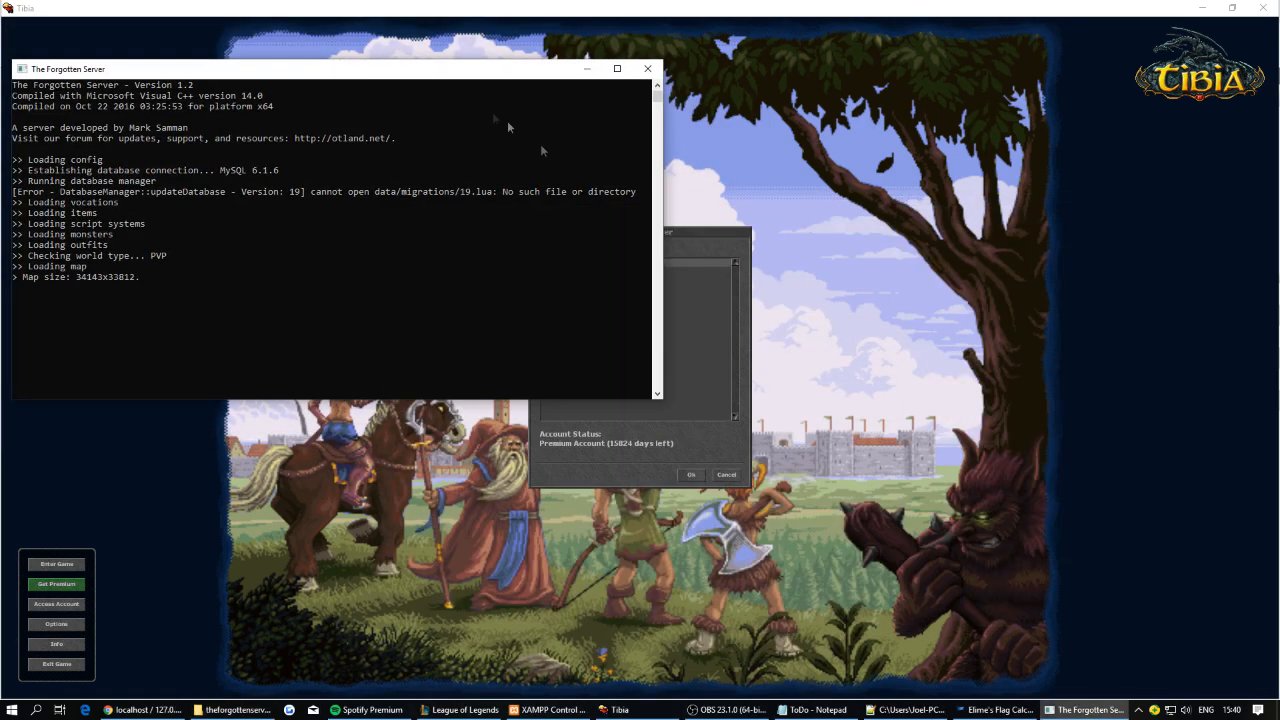
pyautogui.moveTo(388, 80); pyautogui.dragTo(401, 78)
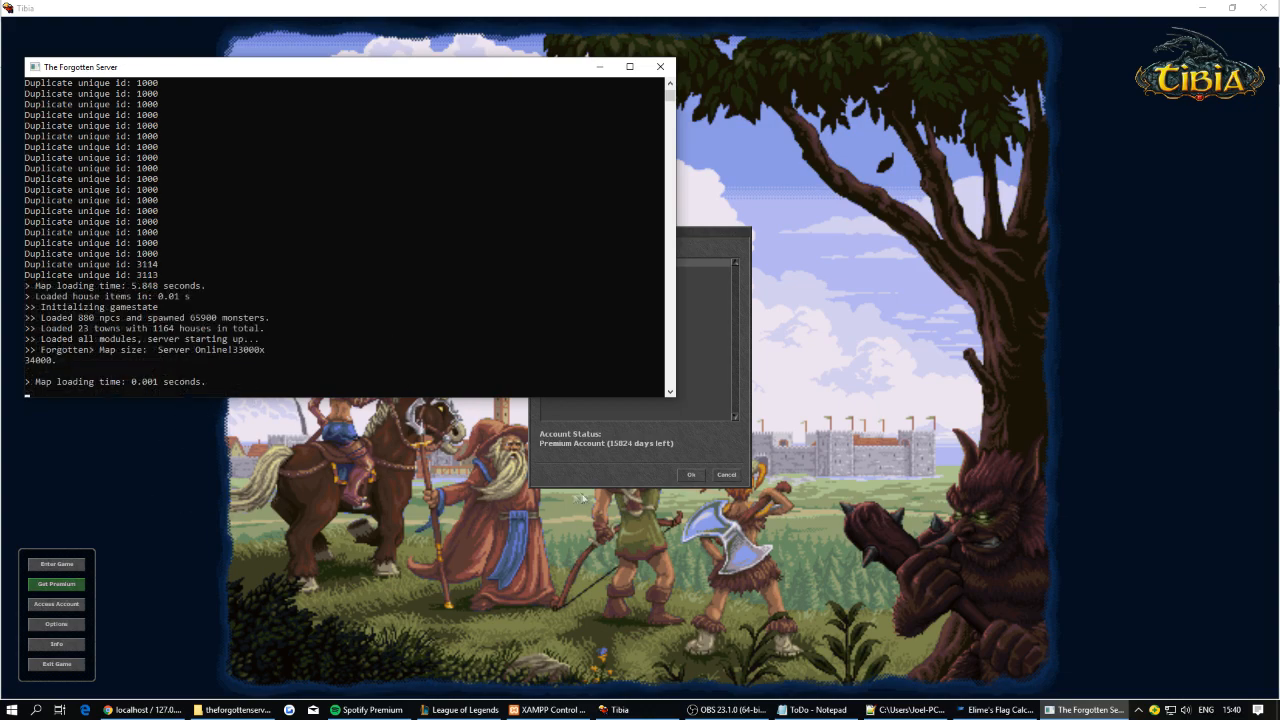
# Log in to Tibia with the listed character and walk it right across the ship's deck towards the pier.
pyautogui.click(690, 474)
pyautogui.press('Right')
pyautogui.press('Left')
pyautogui.press('Right')
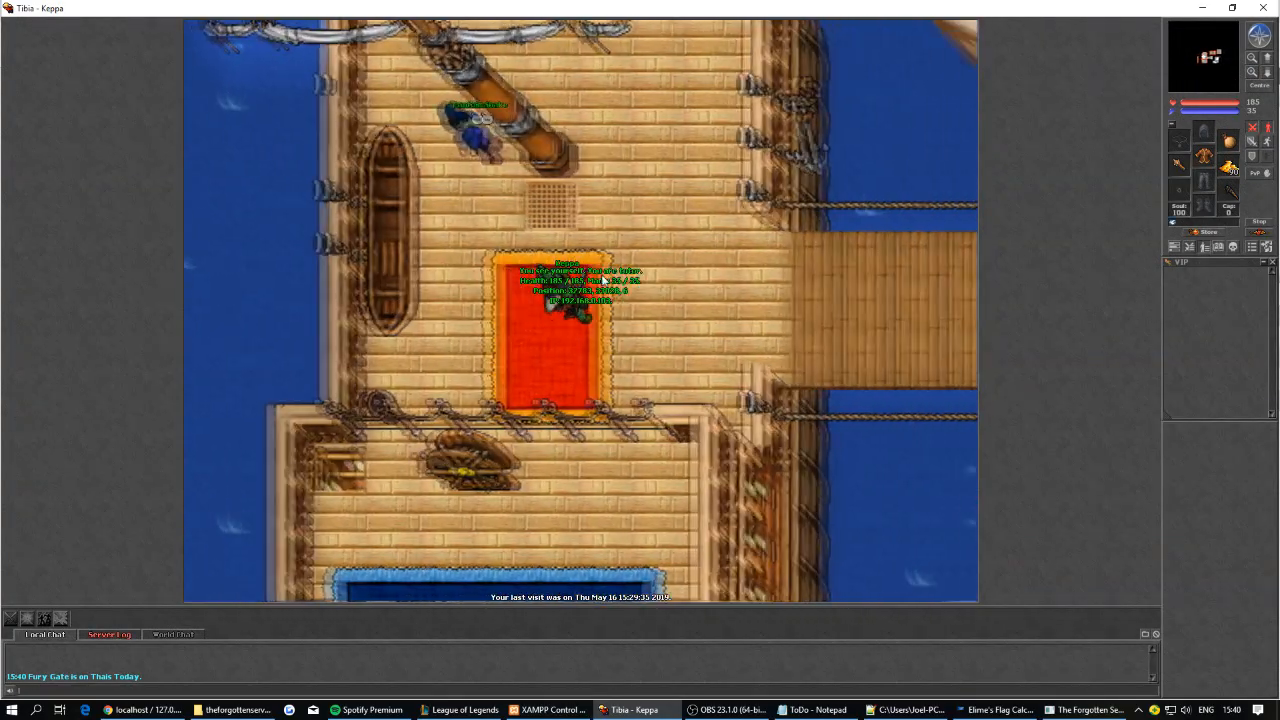
pyautogui.press('Right')
pyautogui.press('Left')
pyautogui.press('Right')
pyautogui.click(1174, 248)
pyautogui.click(1174, 248)
# Walk the character up from the pier to the town street and back to the ship's gangway.
pyautogui.press('Up')
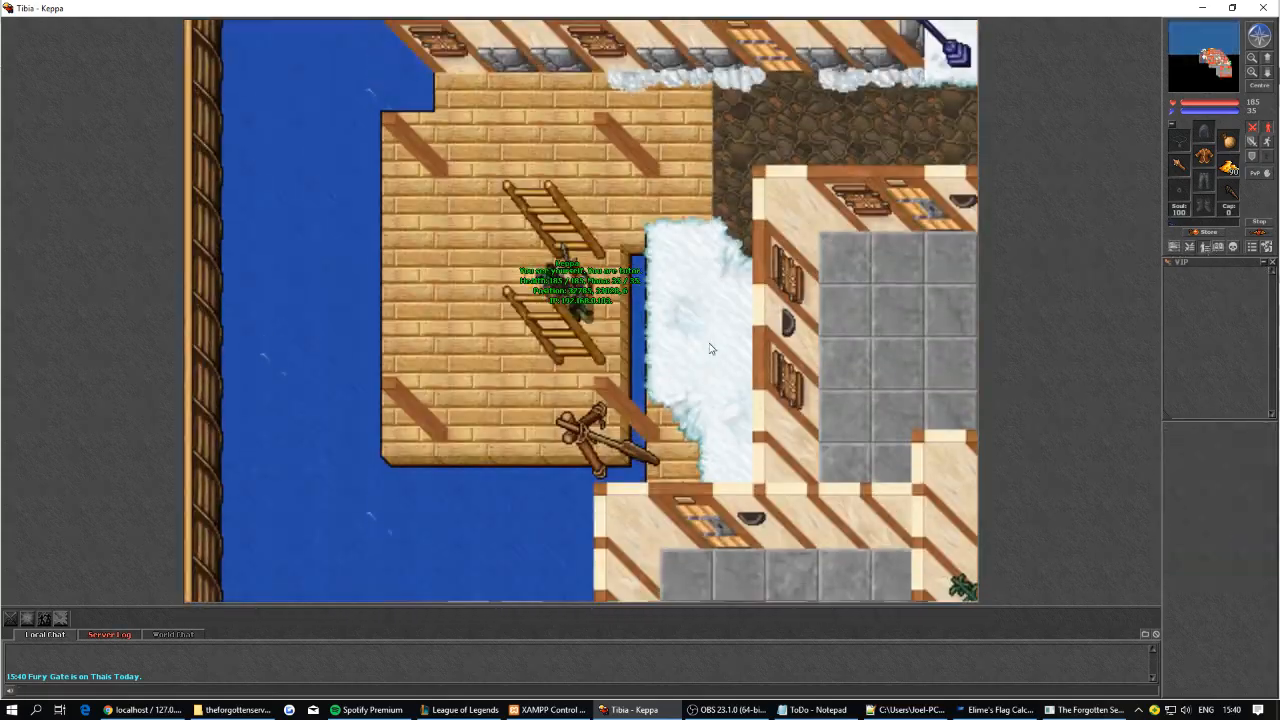
pyautogui.press('Up')
pyautogui.press('Right')
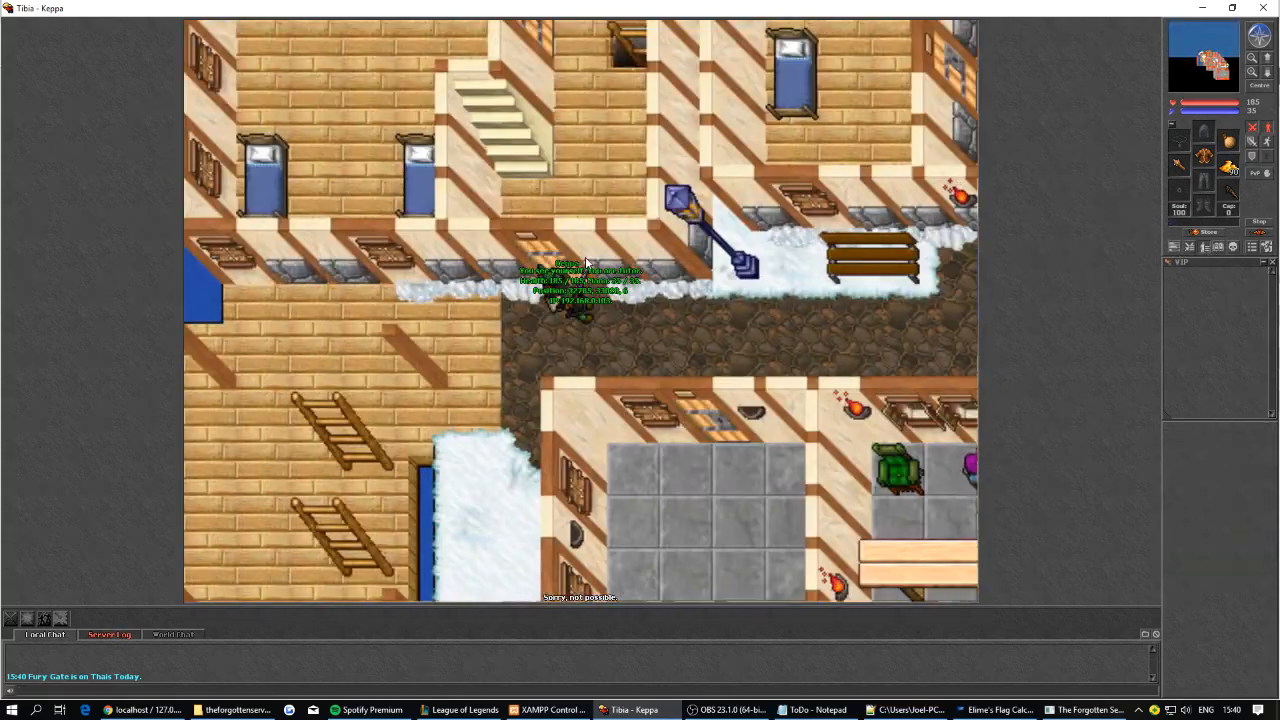
pyautogui.press('Left')
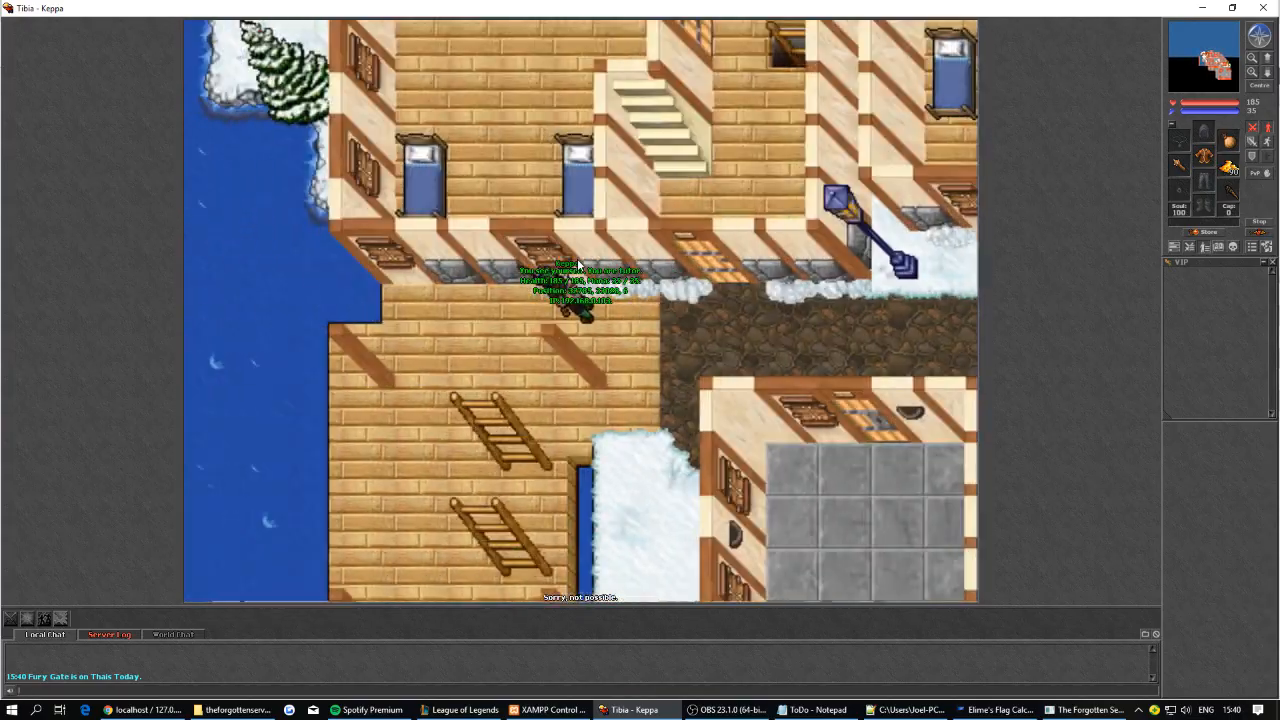
pyautogui.press('Down')
pyautogui.rightClick(592, 308)
pyautogui.press('Left')
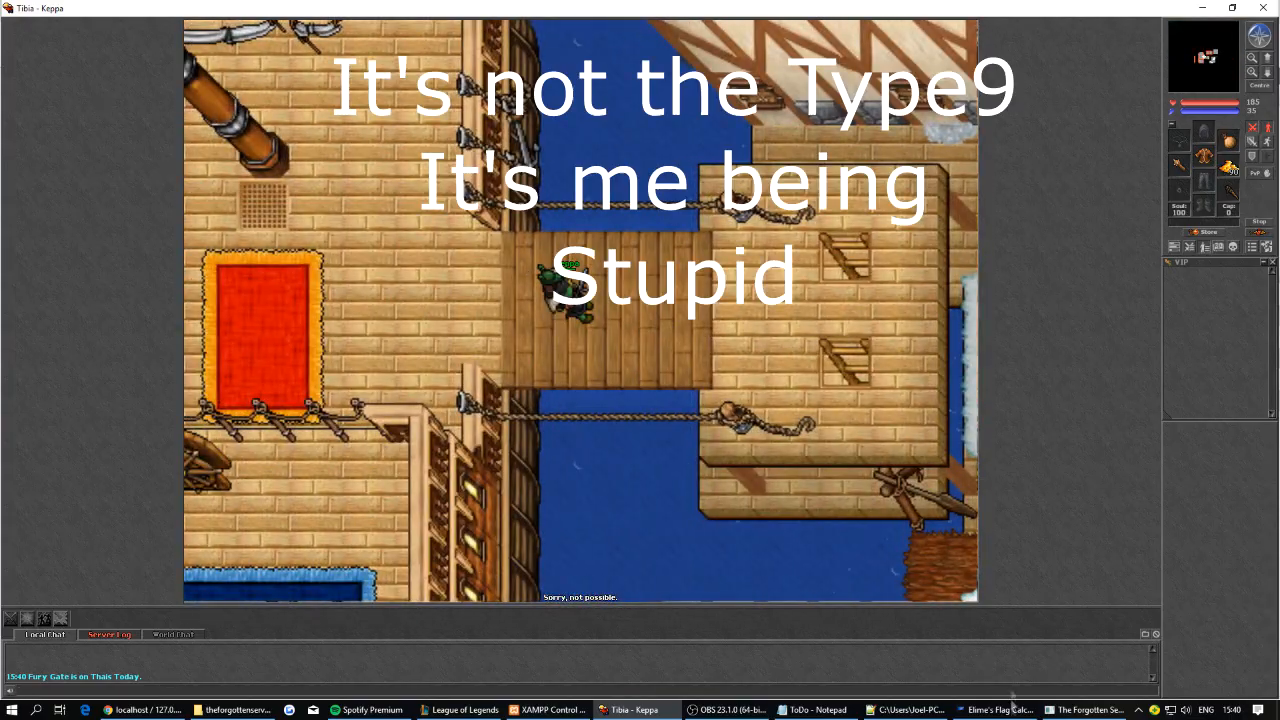
# In phpMyAdmin's accounts table, set the second account's type to 1, logging the character out of the game before committing.
pyautogui.hotkey('alt', 'Tab')
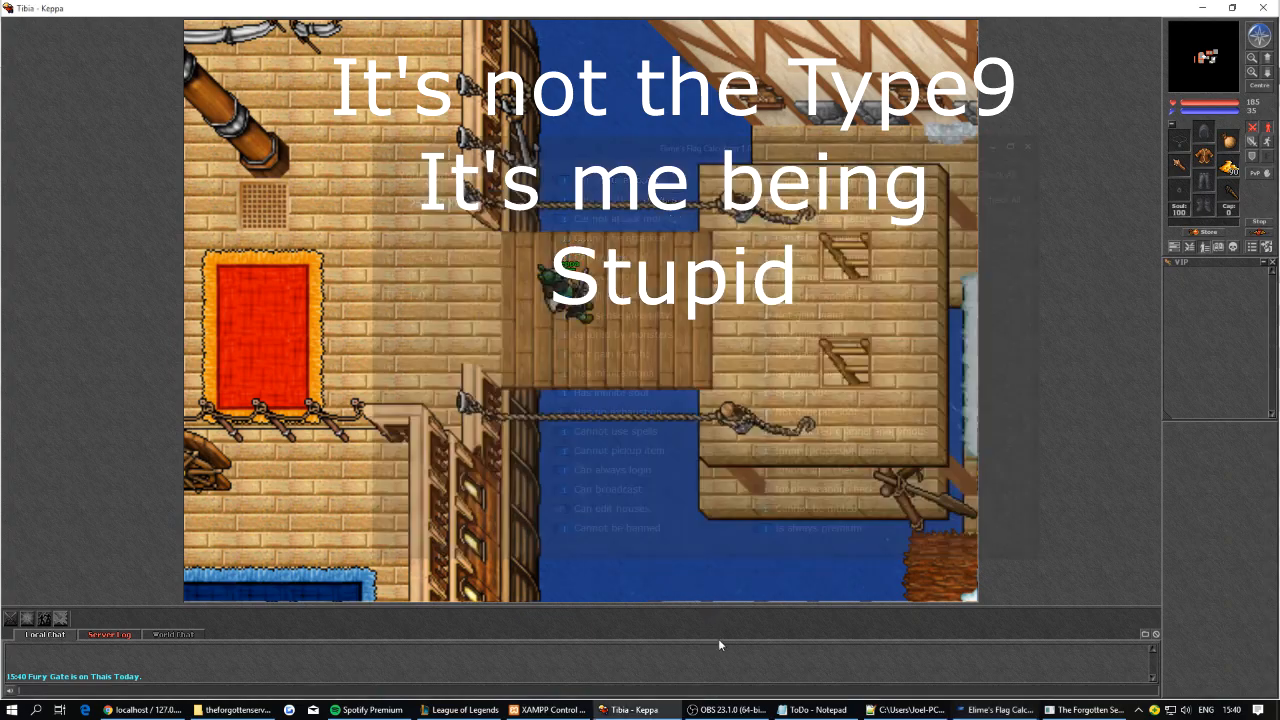
pyautogui.press('Left')
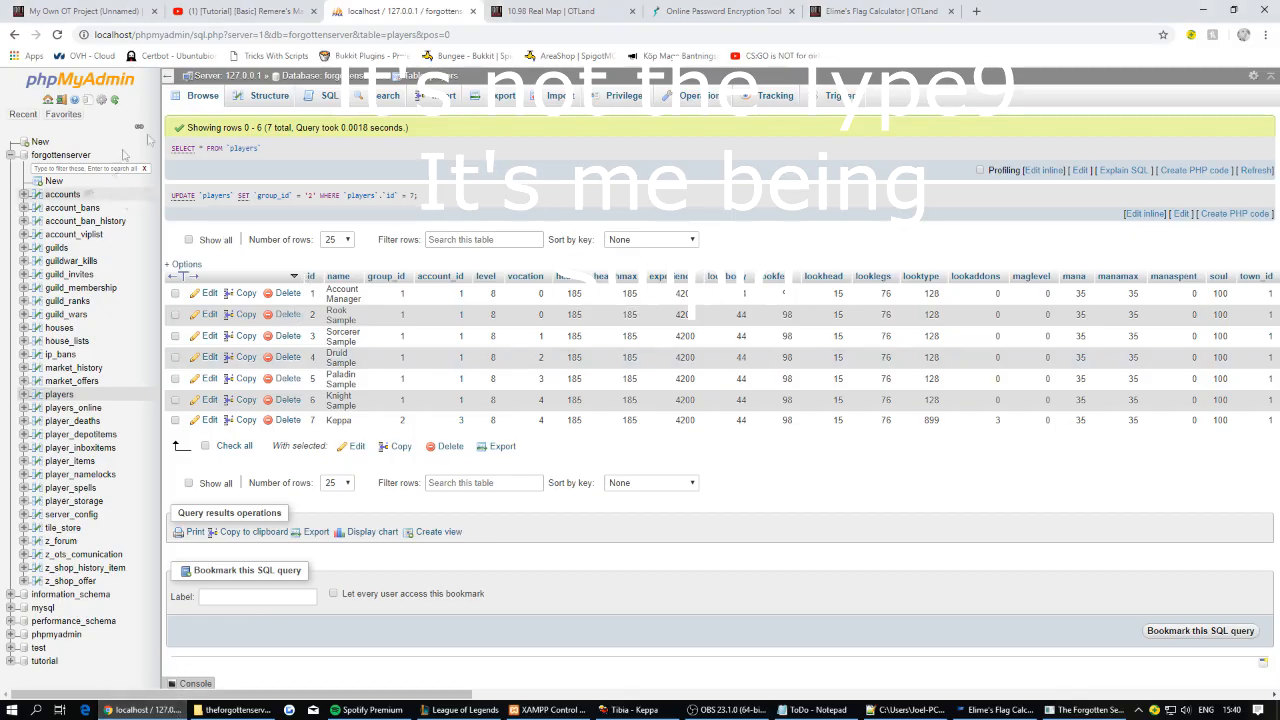
pyautogui.click(62, 194)
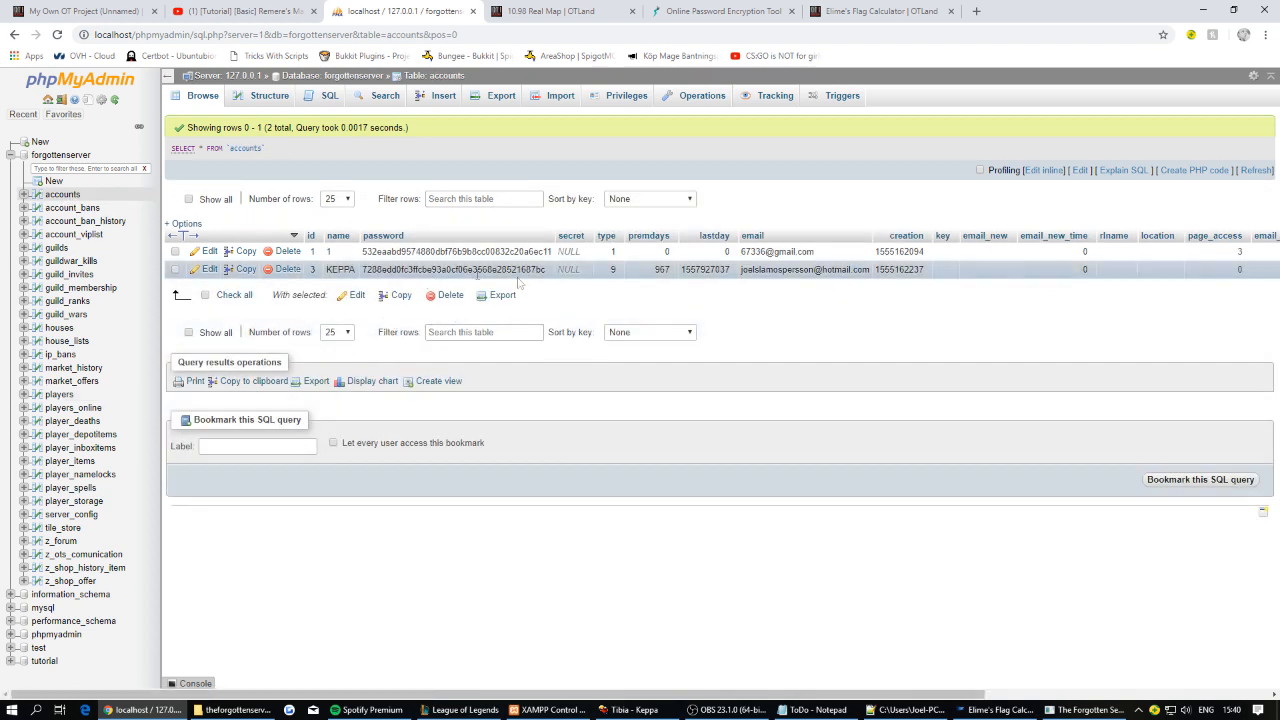
pyautogui.doubleClick(612, 270)
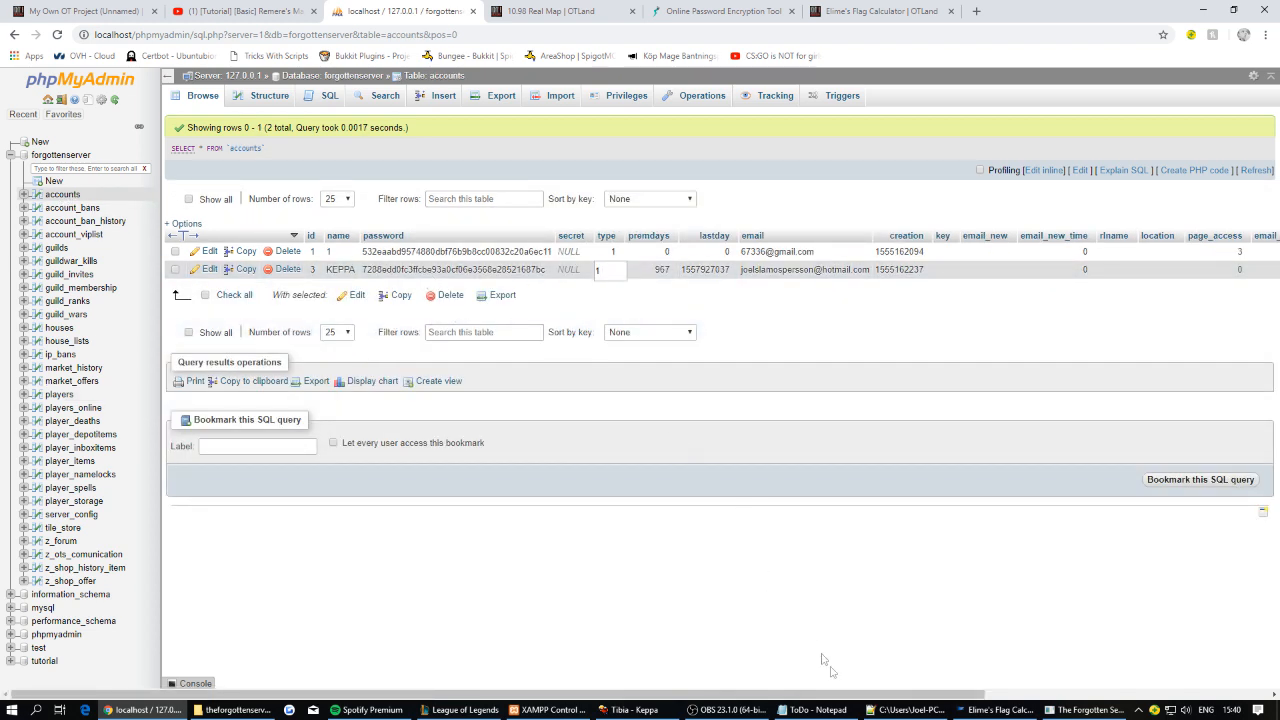
pyautogui.click(648, 710)
pyautogui.hotkey('ctrl', 'l')
pyautogui.click(148, 710)
pyautogui.click(662, 480)
# Switch to Tibia, log in with the listed character, walk right along the gangway and inspect the character.
pyautogui.click(657, 712)
pyautogui.press('Return')
pyautogui.press('Right')
pyautogui.press('Right')
pyautogui.press('Right')
pyautogui.press('Right')
pyautogui.press('Right')
pyautogui.press('Right')
pyautogui.press('Right')
pyautogui.keyDown('shift'); pyautogui.click(580, 306); pyautogui.keyUp('shift')
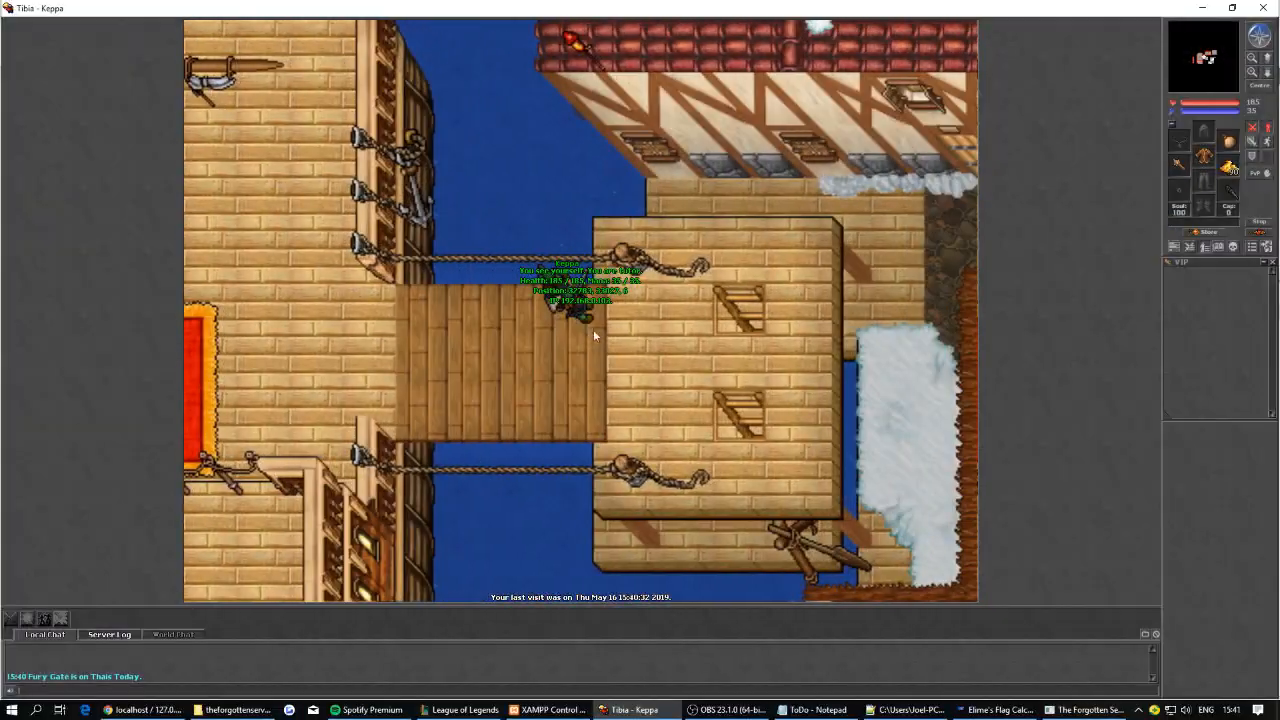
# Walk the character over the pier to the building on the town street and open its front door.
pyautogui.press('Up')
pyautogui.press('Up')
pyautogui.press('Up')
pyautogui.press('Right')
pyautogui.press('Right')
pyautogui.press('Right')
pyautogui.press('Right')
pyautogui.press('Right')
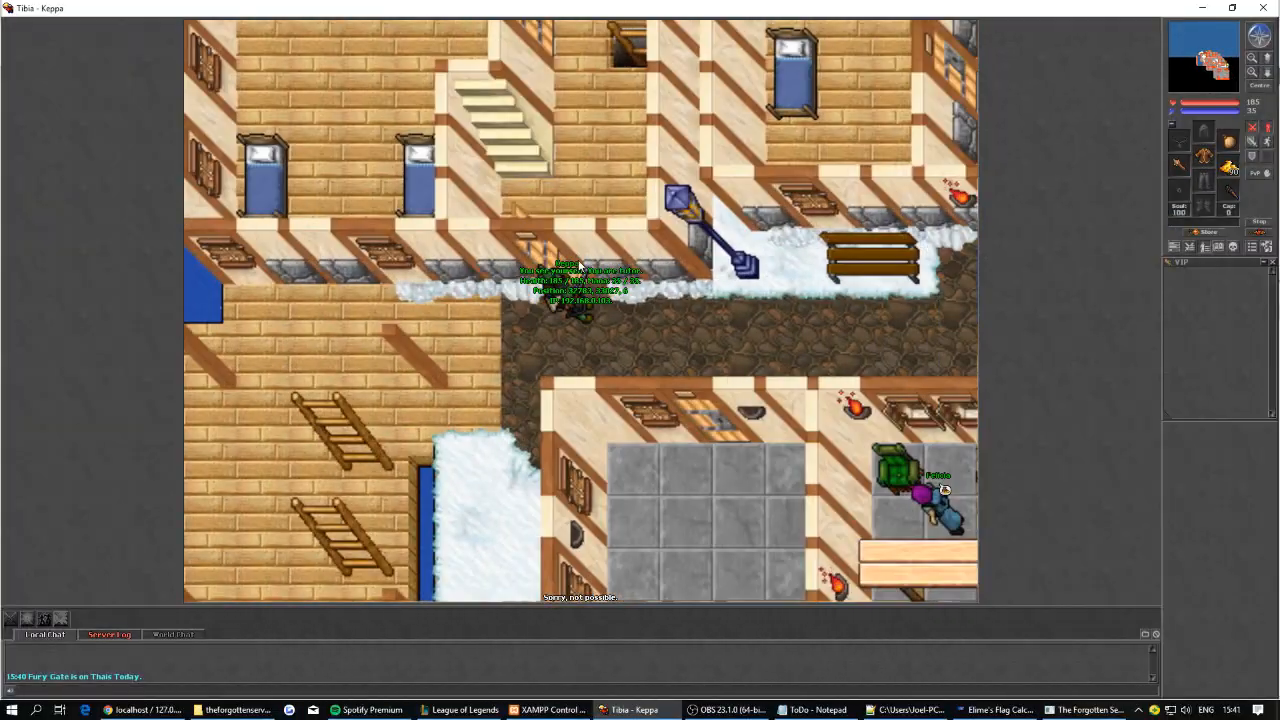
pyautogui.rightClick(584, 276)
# Go through the building's front door, toggle it from inside, step back out to the street and inspect the door.
pyautogui.press('Up')
pyautogui.press('Up')
pyautogui.rightClick(580, 366)
pyautogui.rightClick(580, 366)
pyautogui.press('Down')
pyautogui.press('Down')
pyautogui.keyDown('shift'); pyautogui.click(584, 278); pyautogui.keyUp('shift')
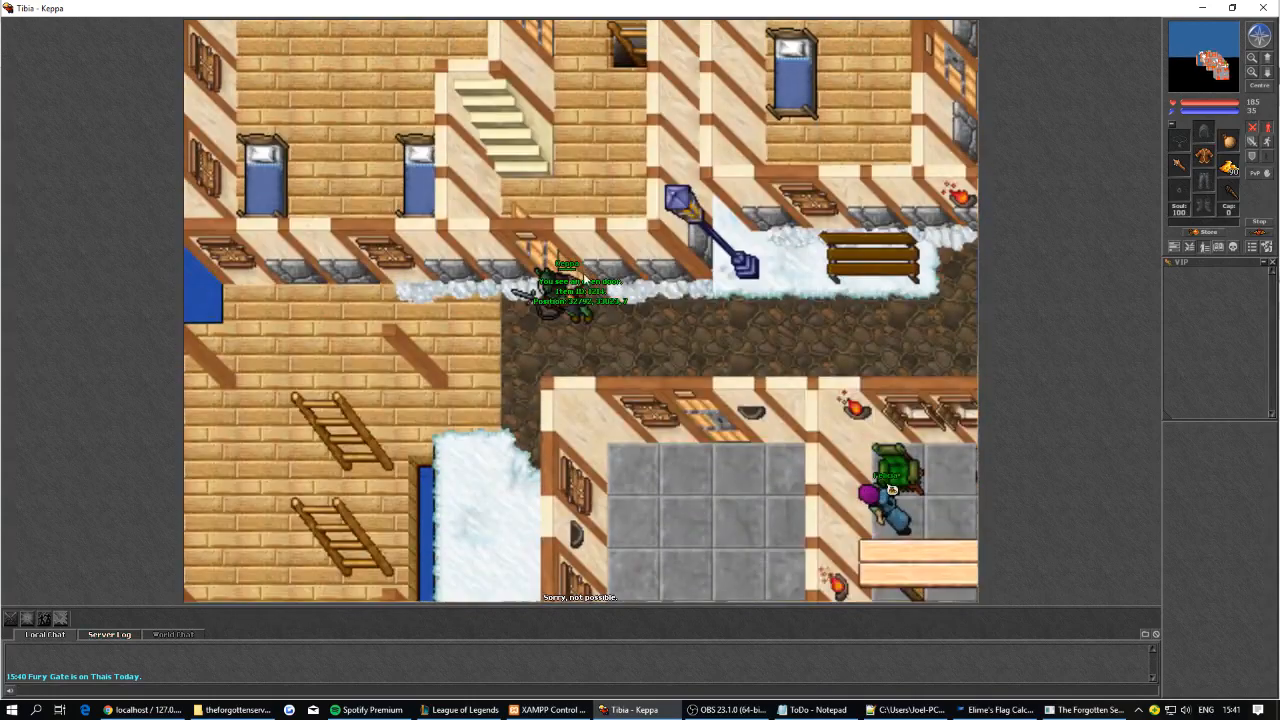
# Walk to the house across the street, inspect its closed door and try to open it.
pyautogui.press('Right')
pyautogui.press('Down')
pyautogui.press('Right')
pyautogui.press('Right')
pyautogui.keyDown('shift'); pyautogui.click(590, 382); pyautogui.keyUp('shift')
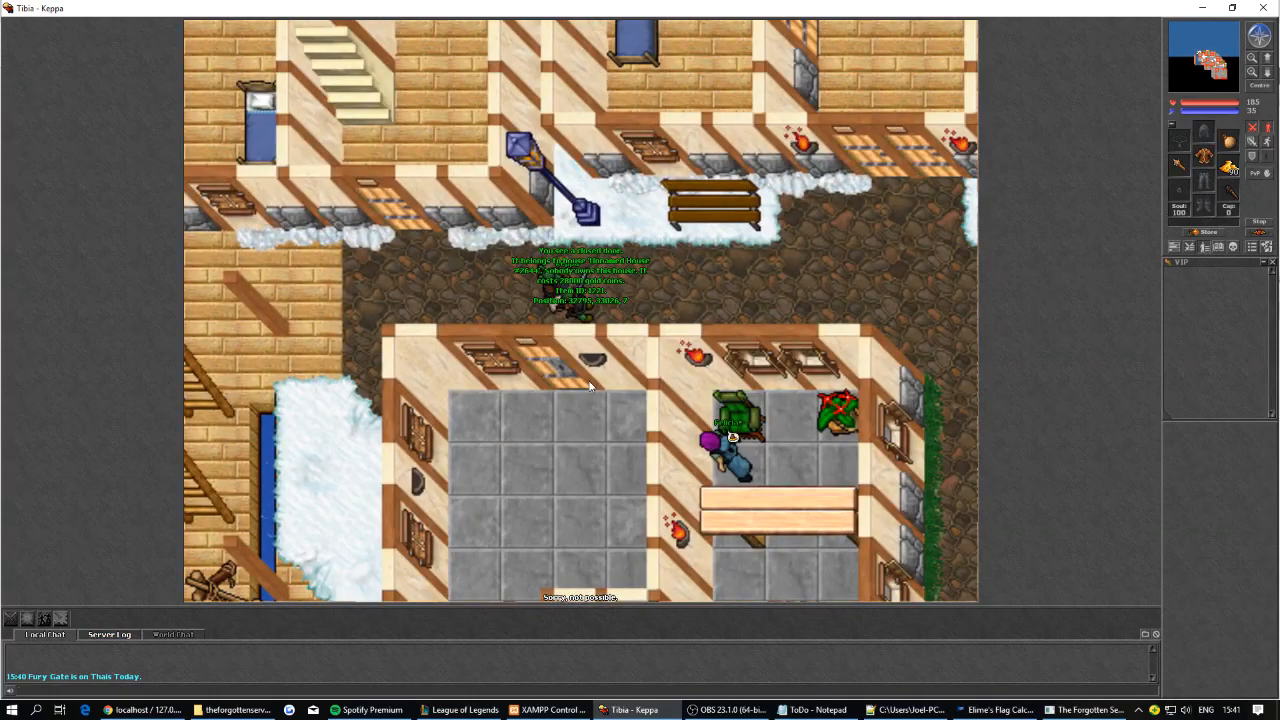
pyautogui.press('Right')
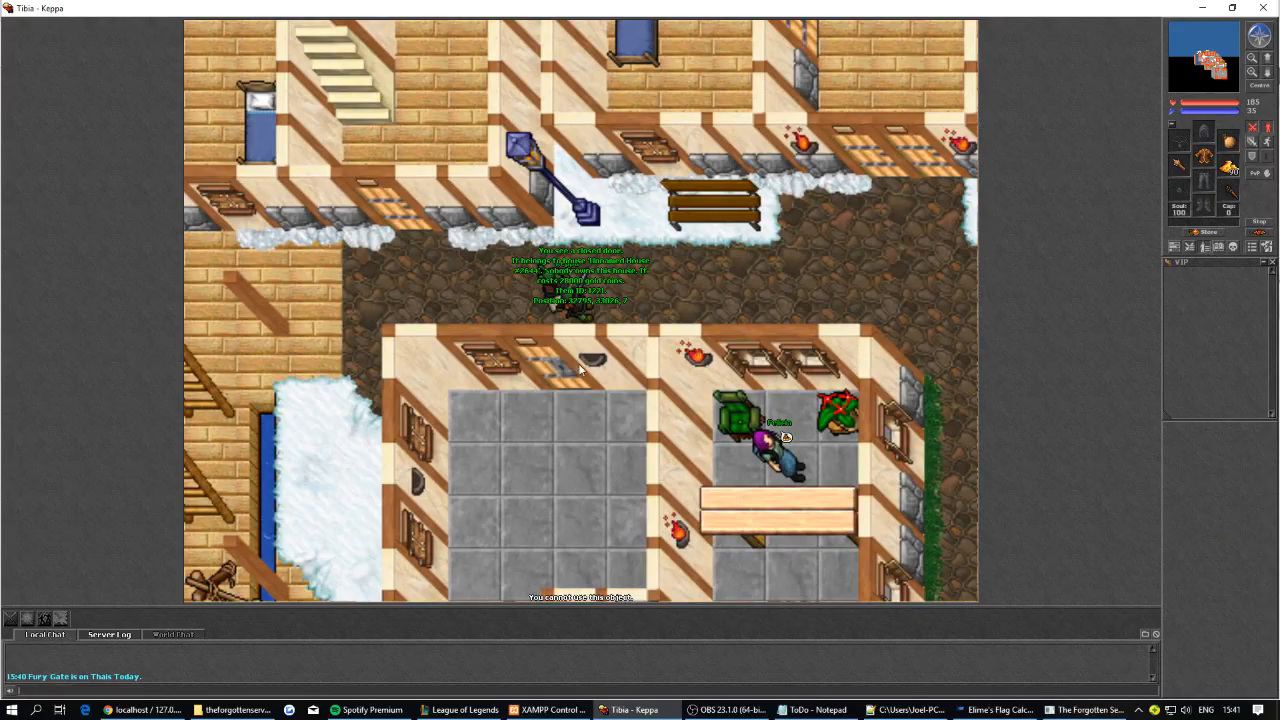
pyautogui.rightClick(573, 366)
pyautogui.click(576, 376)
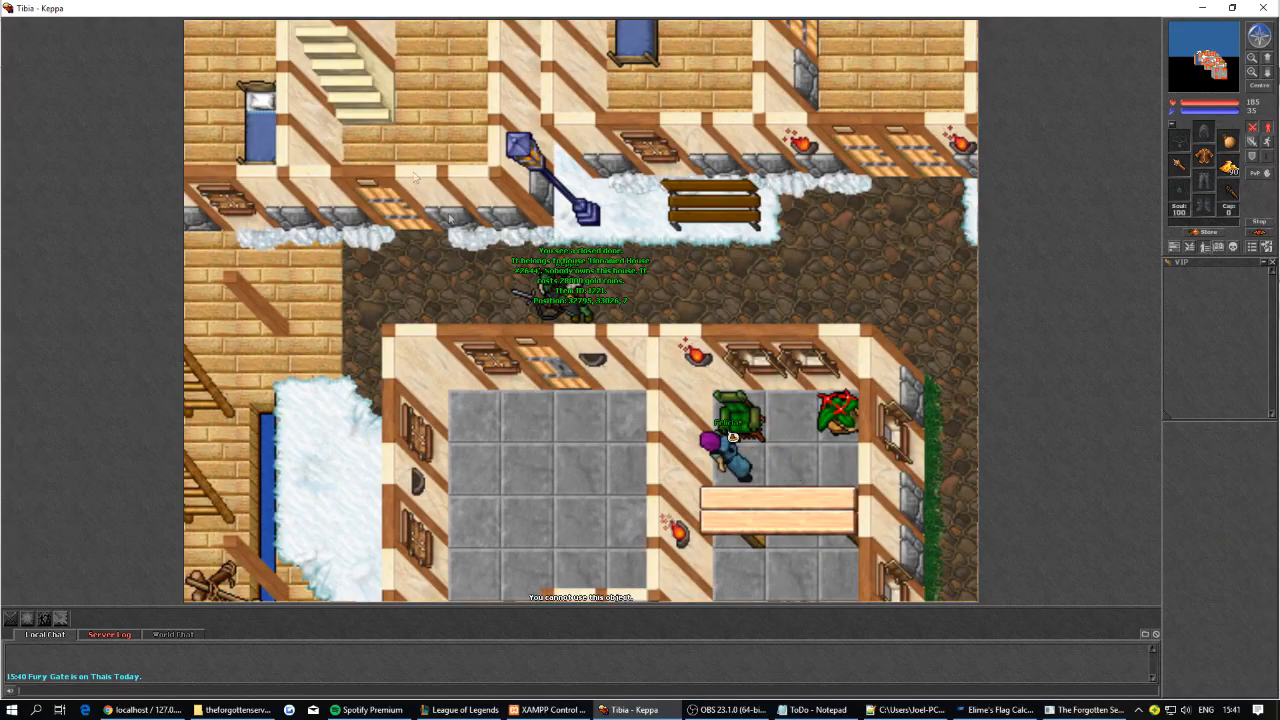
# Return inside the first building and inspect the closed interior door beside the staircase.
pyautogui.click(415, 178)
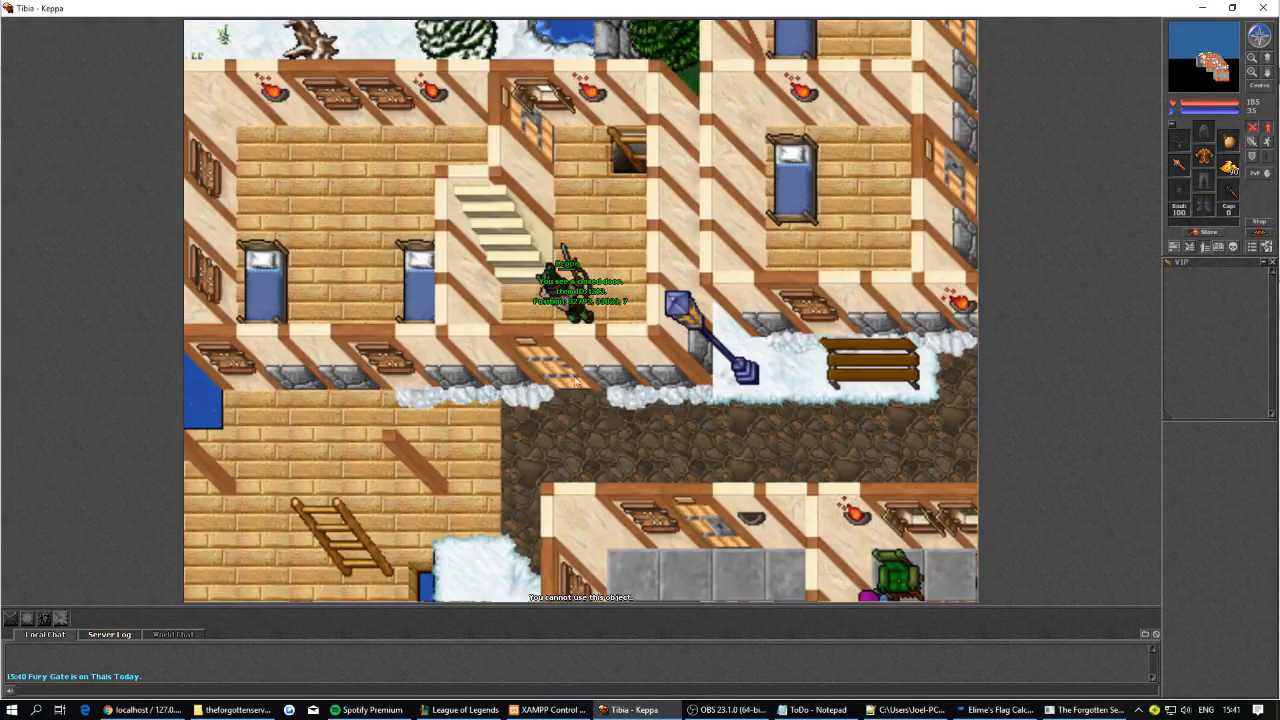
pyautogui.press('Up')
pyautogui.press('Up')
pyautogui.keyDown('shift'); pyautogui.click(540, 252); pyautogui.keyUp('shift')
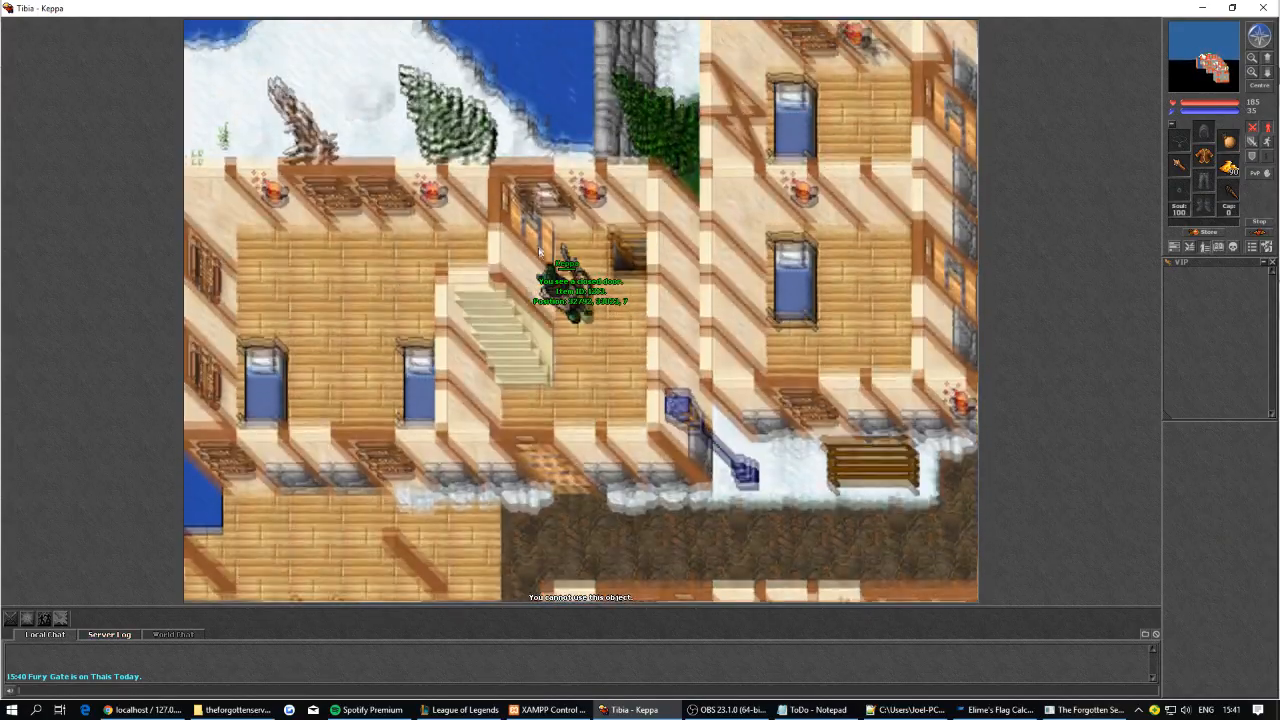
pyautogui.press('Up')
pyautogui.keyDown('shift'); pyautogui.click(540, 252); pyautogui.keyUp('shift')
# Check the server log, return to local chat, and walk the character out of the building to the edge of the pier.
pyautogui.press('Down')
pyautogui.press('Down')
pyautogui.press('Down')
pyautogui.click(108, 636)
pyautogui.click(62, 638)
pyautogui.rightClick(564, 367)
pyautogui.press('Down')
pyautogui.press('Down')
pyautogui.press('Left')
pyautogui.press('Left')
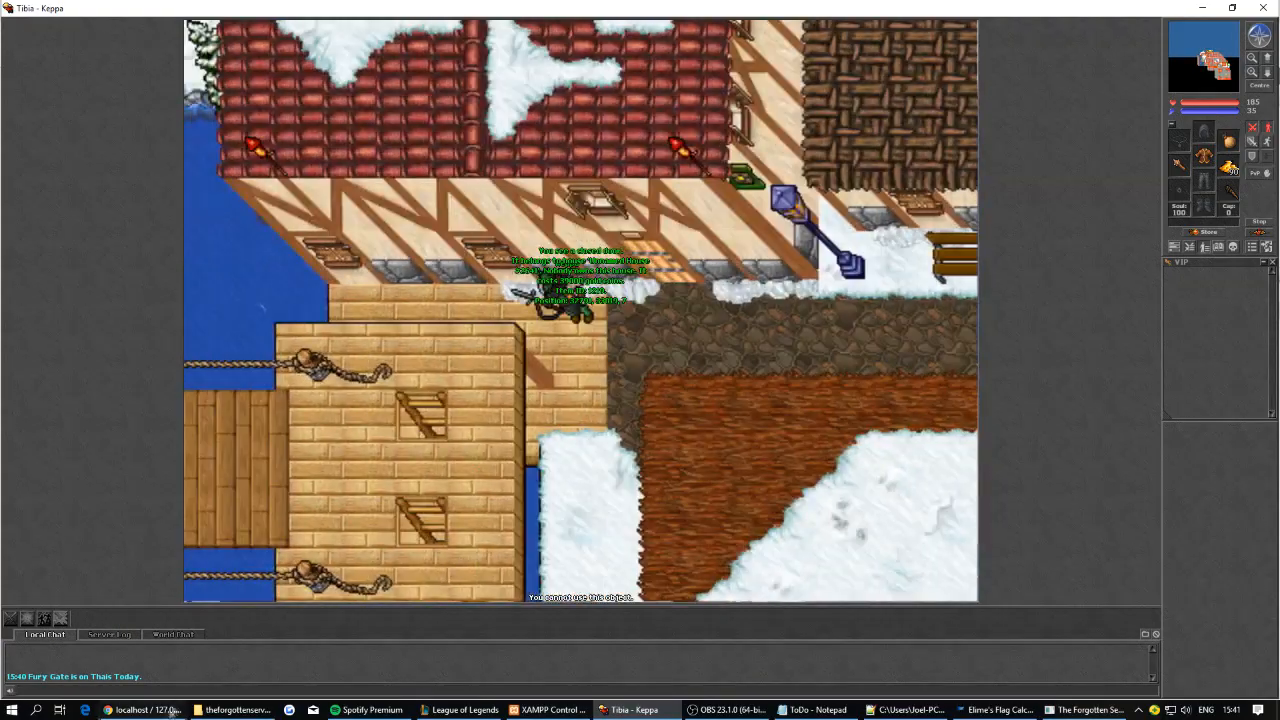
# In phpMyAdmin's players table, set group_id to 6 for the player with id 7, logging the character out before committing.
pyautogui.click(160, 709)
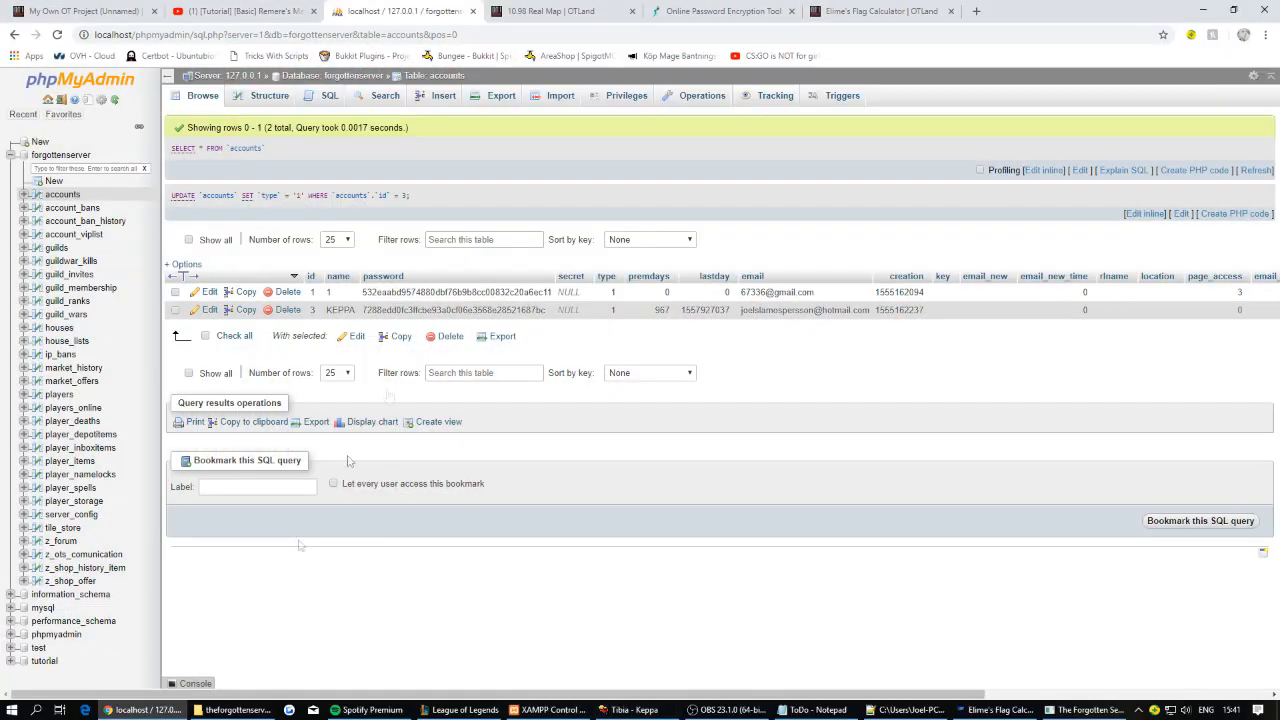
pyautogui.click(59, 395)
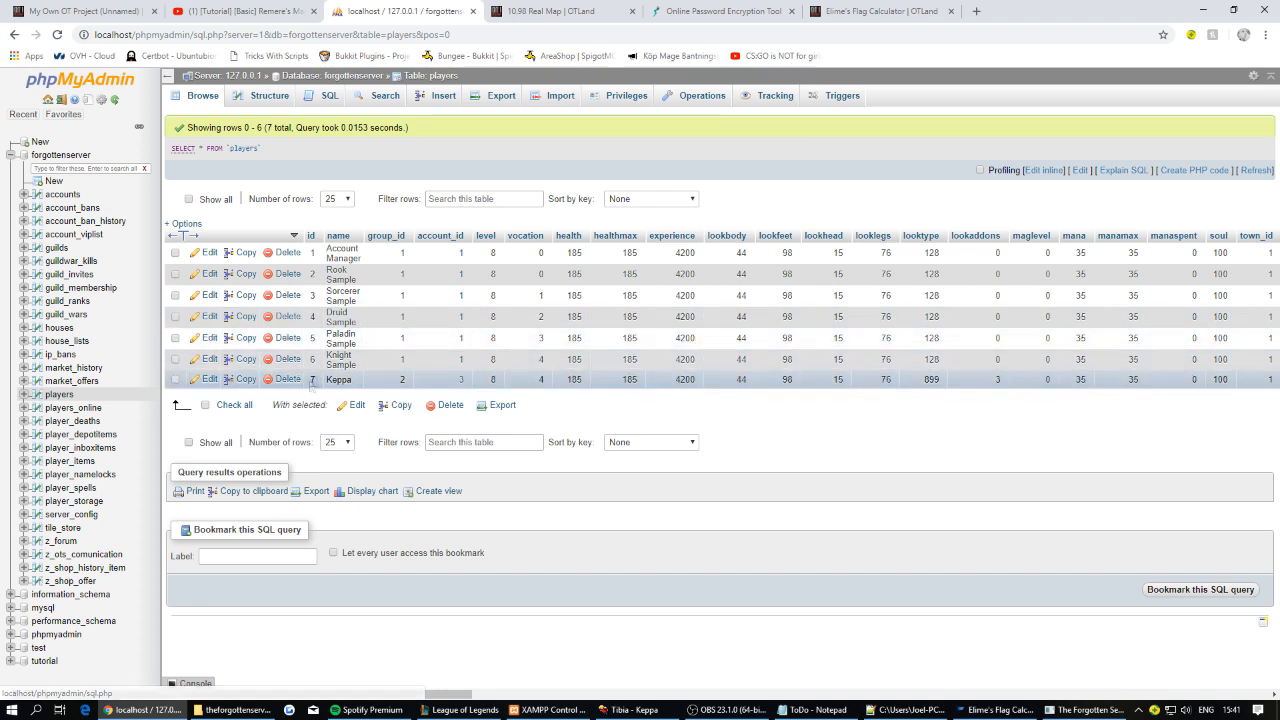
pyautogui.doubleClick(401, 380)
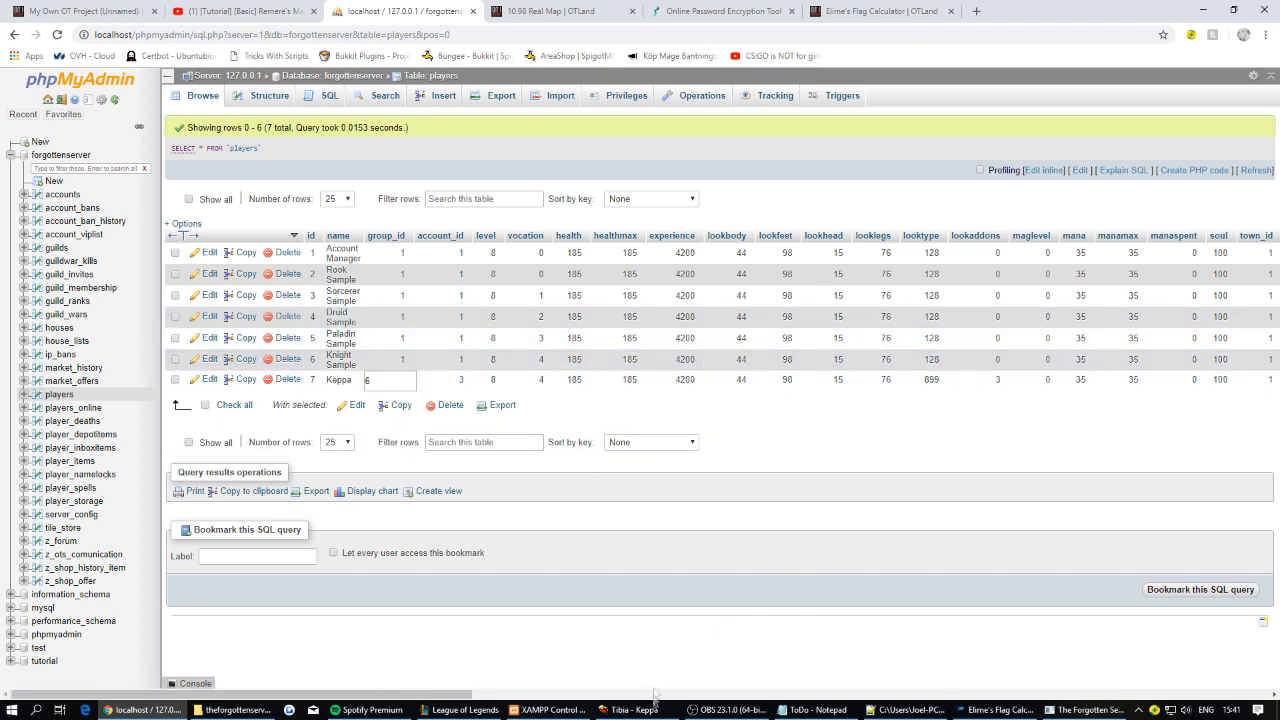
pyautogui.click(648, 708)
pyautogui.hotkey('ctrl', 'q')
pyautogui.click(145, 709)
pyautogui.click(420, 374)
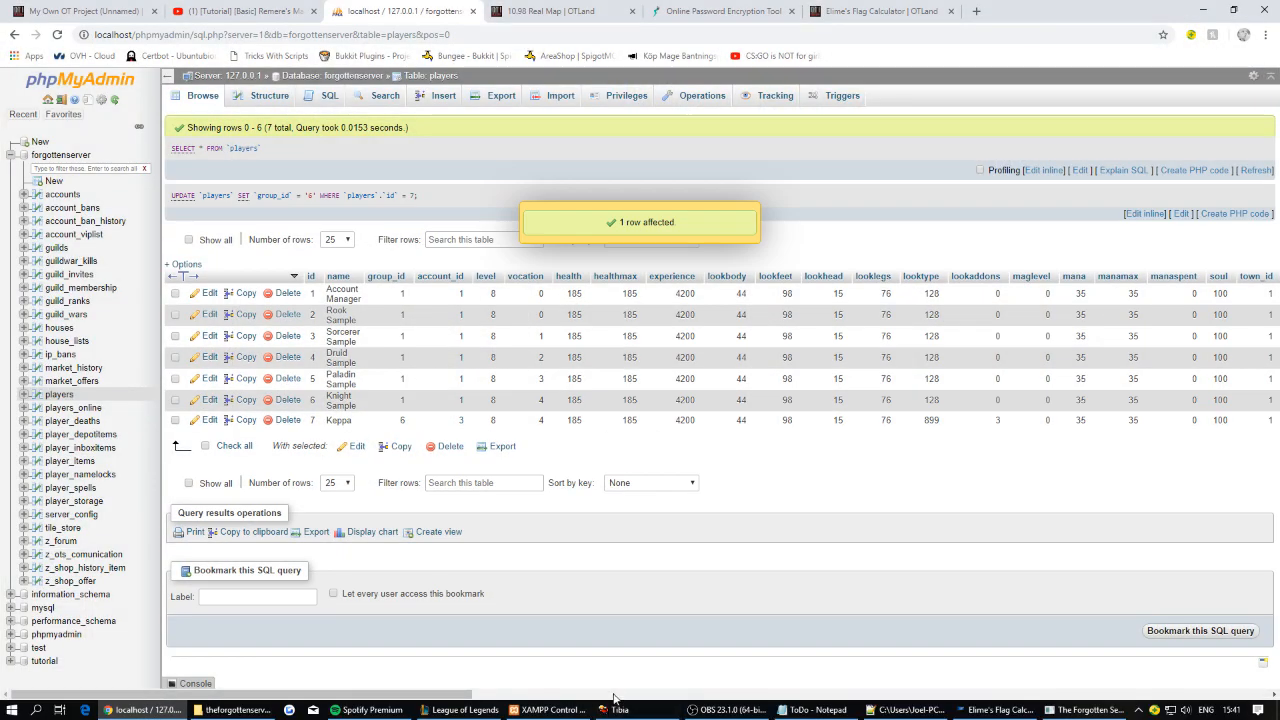
# Log back in to Tibia with the listed character, dismiss the error dialog and inspect the character.
pyautogui.click(617, 708)
pyautogui.press('Return')
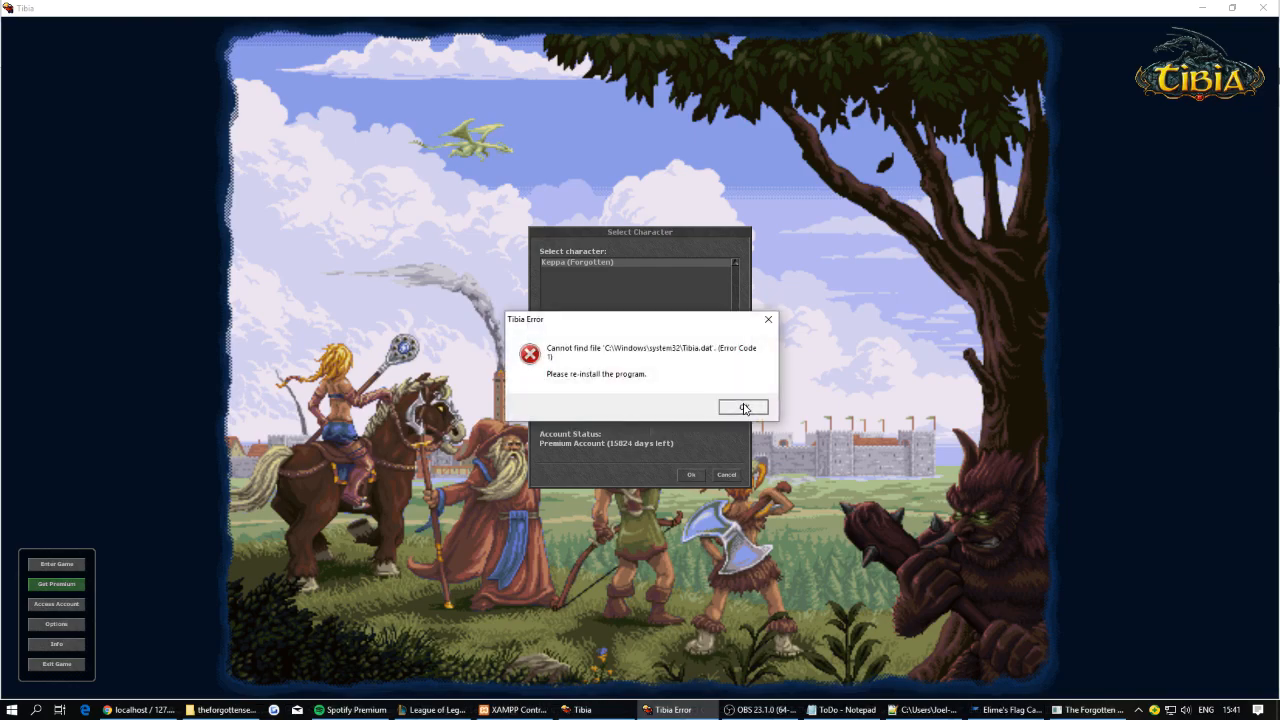
pyautogui.click(743, 407)
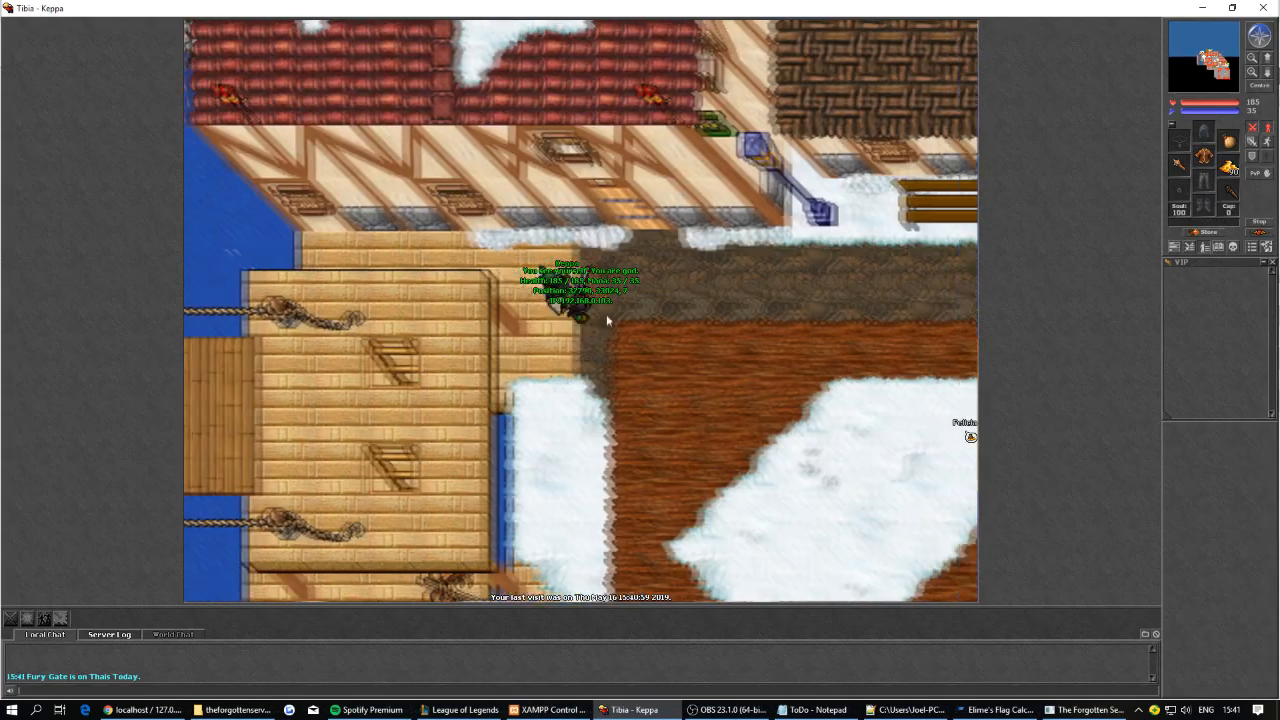
pyautogui.keyDown('shift'); pyautogui.click(571, 290); pyautogui.keyUp('shift')
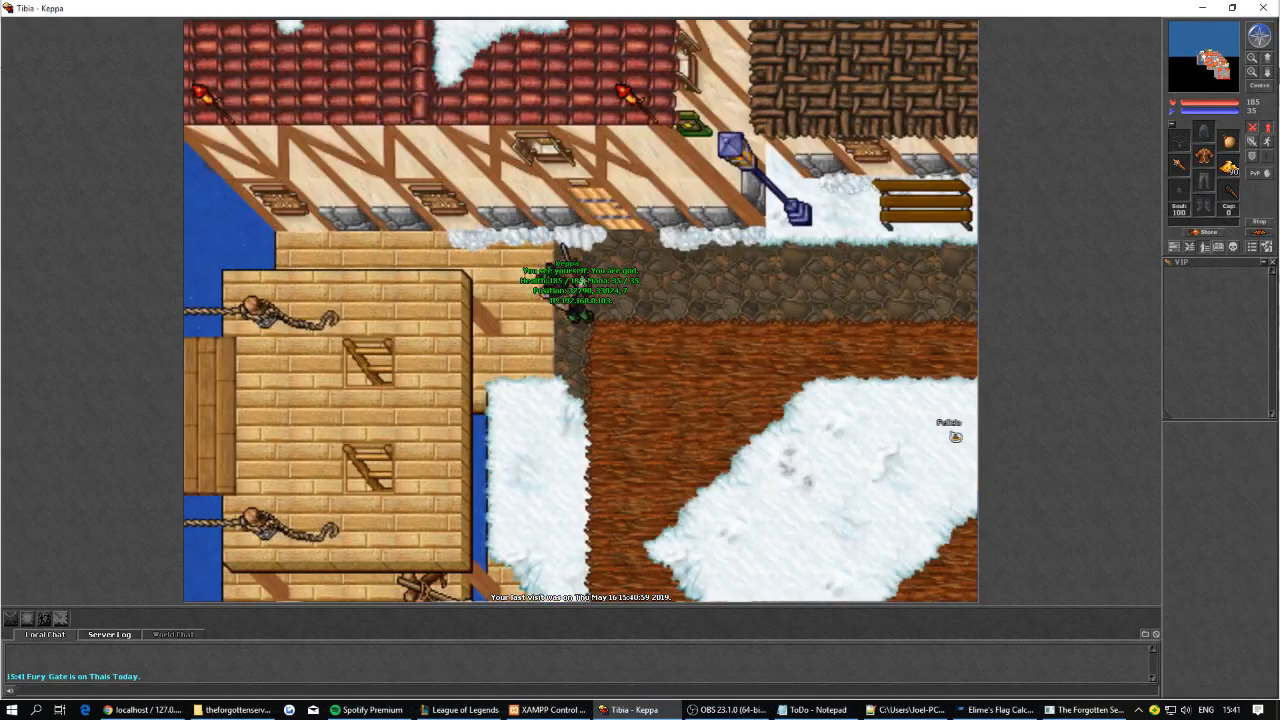
# Walk the character into the building on the town street and up to the interior door beside the staircase.
pyautogui.press('Right')
pyautogui.press('Up')
pyautogui.press('Up')
pyautogui.press('Up')
pyautogui.press('Up')
pyautogui.press('Up')
pyautogui.press('Up')
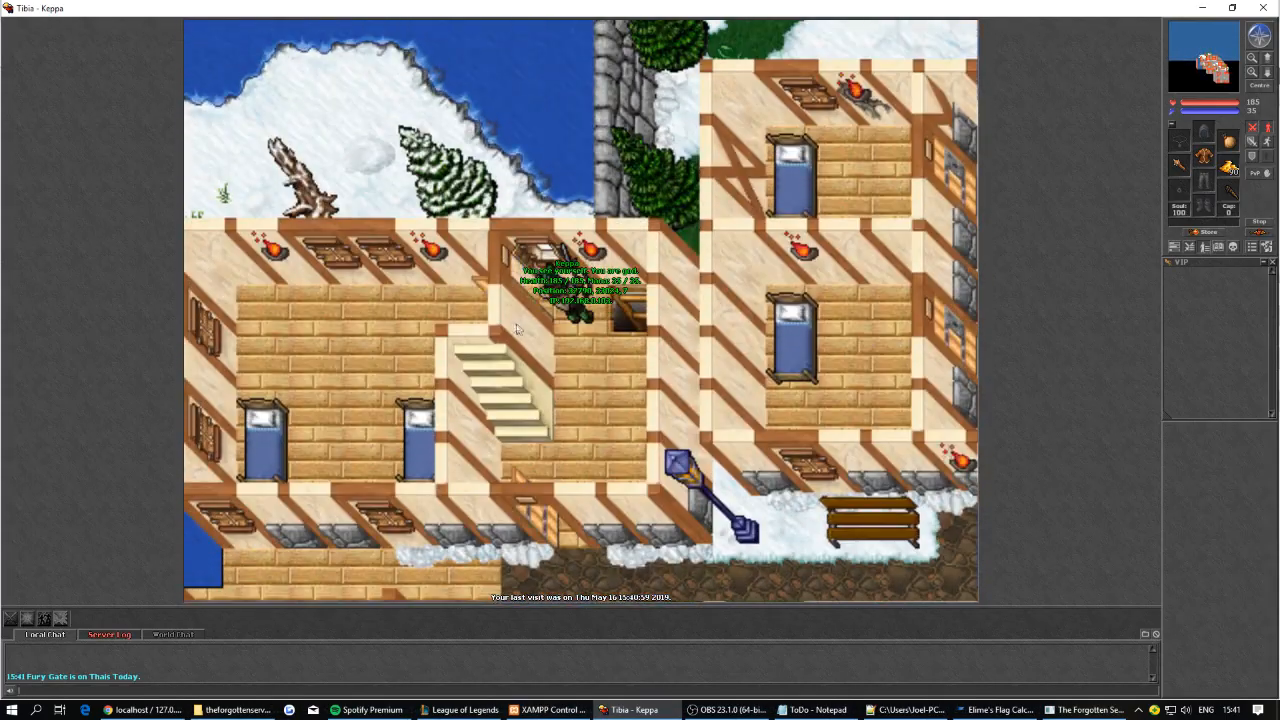
# Pass through the interior door, toggle it from the bedroom side, return and inspect the door.
pyautogui.press('Left')
pyautogui.press('Left')
pyautogui.rightClick(640, 308)
pyautogui.rightClick(640, 308)
pyautogui.press('Right')
pyautogui.press('Right')
pyautogui.keyDown('shift'); pyautogui.click(527, 321); pyautogui.keyUp('shift')
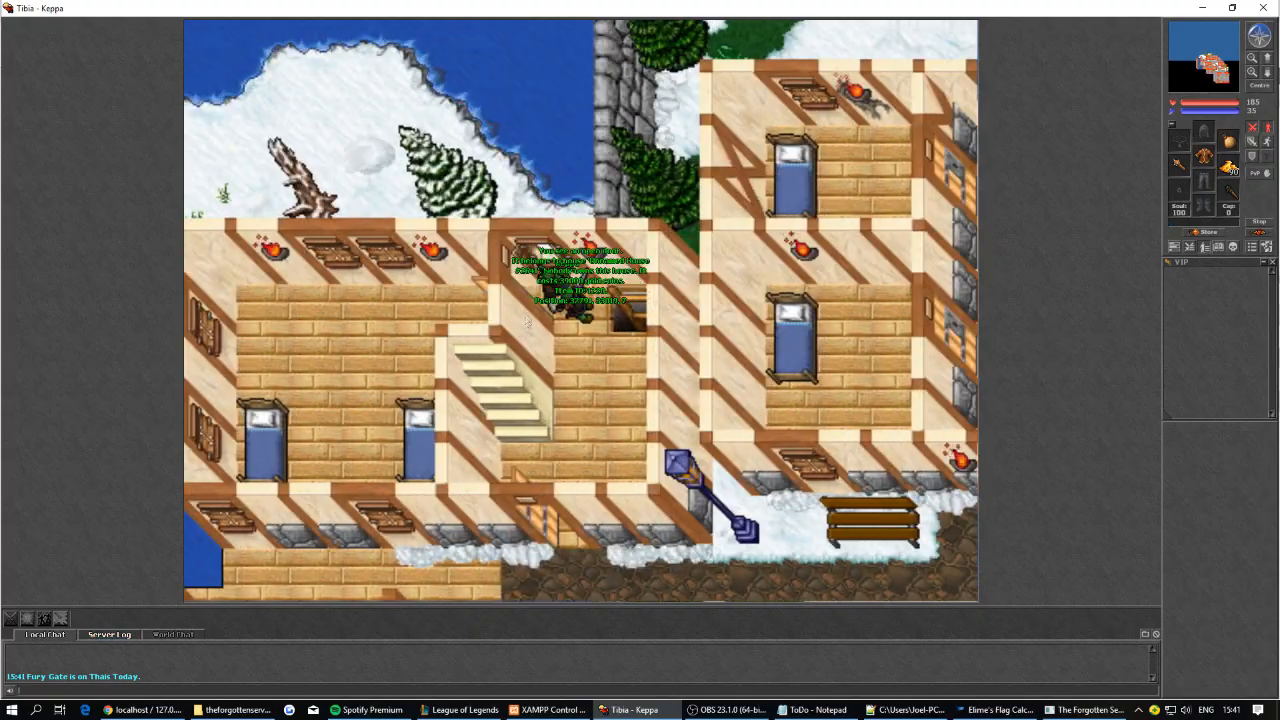
# Walk the character out of the building, climb the pier ladder and return left to the ship's gangway.
pyautogui.press('Down')
pyautogui.press('Down')
pyautogui.press('Down')
pyautogui.press('Down')
pyautogui.press('Down')
pyautogui.press('Left')
pyautogui.press('Left')
pyautogui.press('Left')
pyautogui.press('Left')
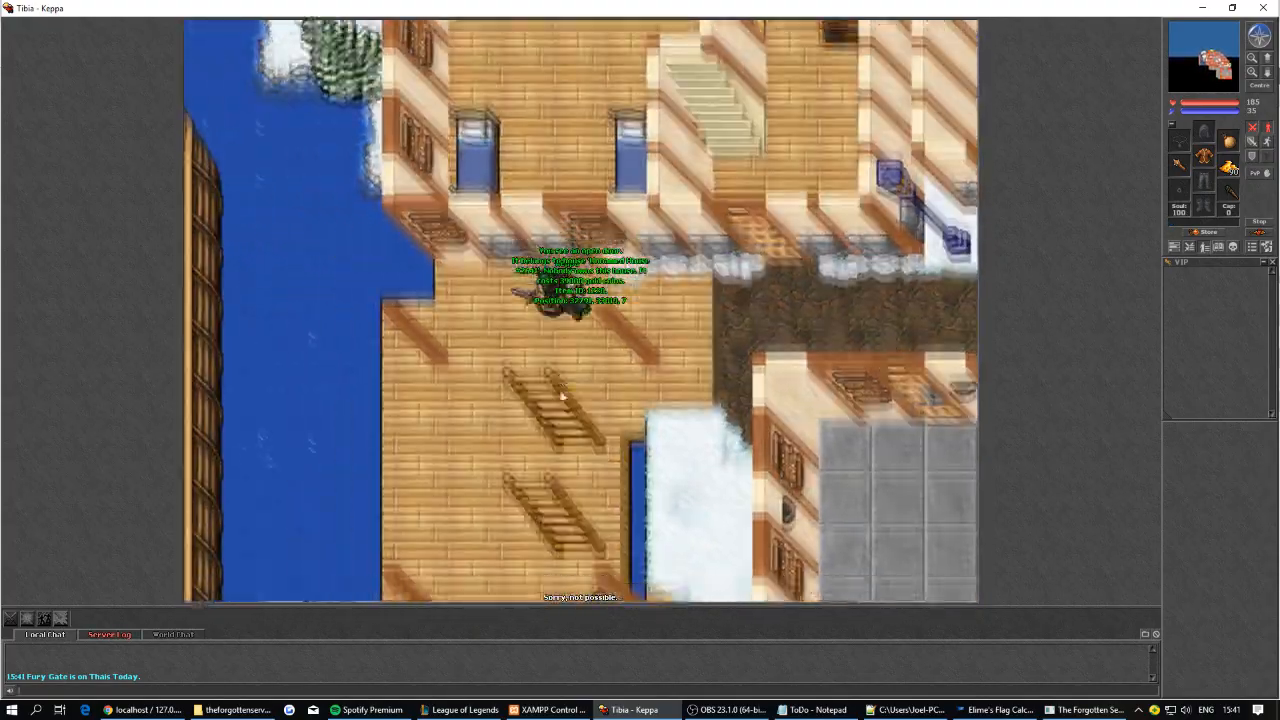
pyautogui.rightClick(562, 397)
pyautogui.press('Left')
pyautogui.press('Left')
pyautogui.press('Left')
pyautogui.press('Left')
pyautogui.press('Left')
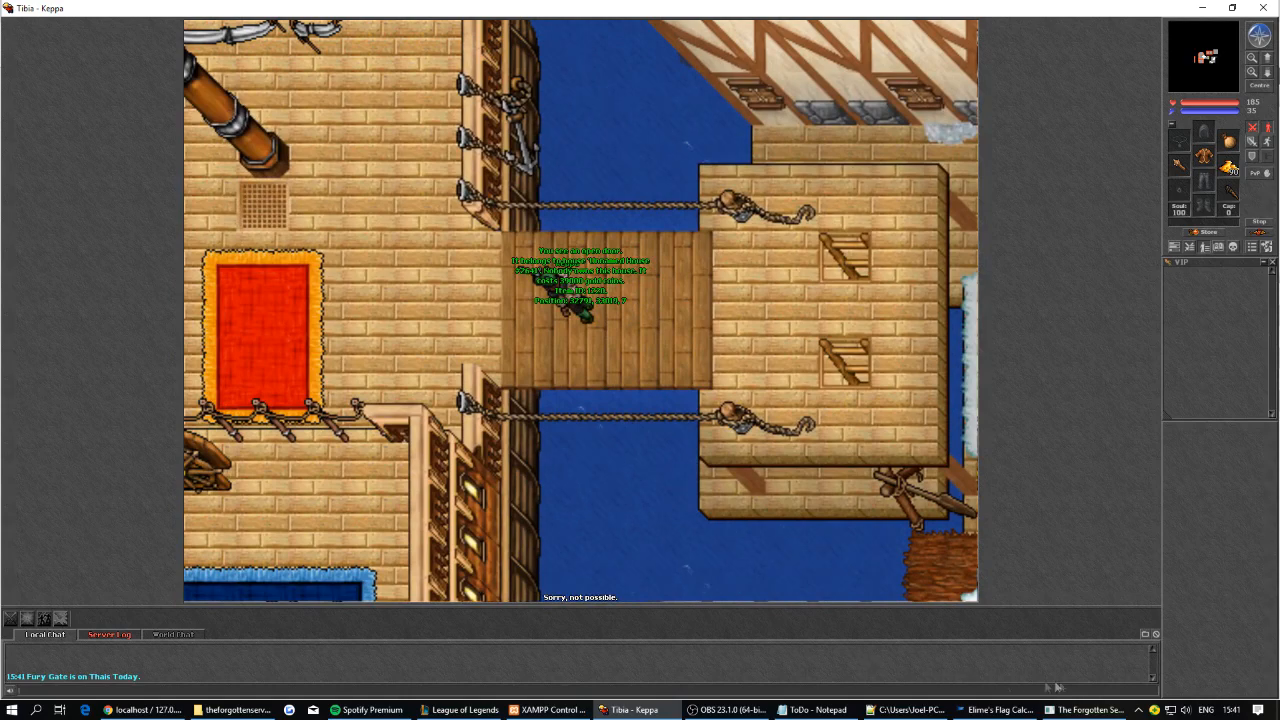
# Bring up Elime's Flag Calculator, move its window down over the game and close it.
pyautogui.click(1017, 714)
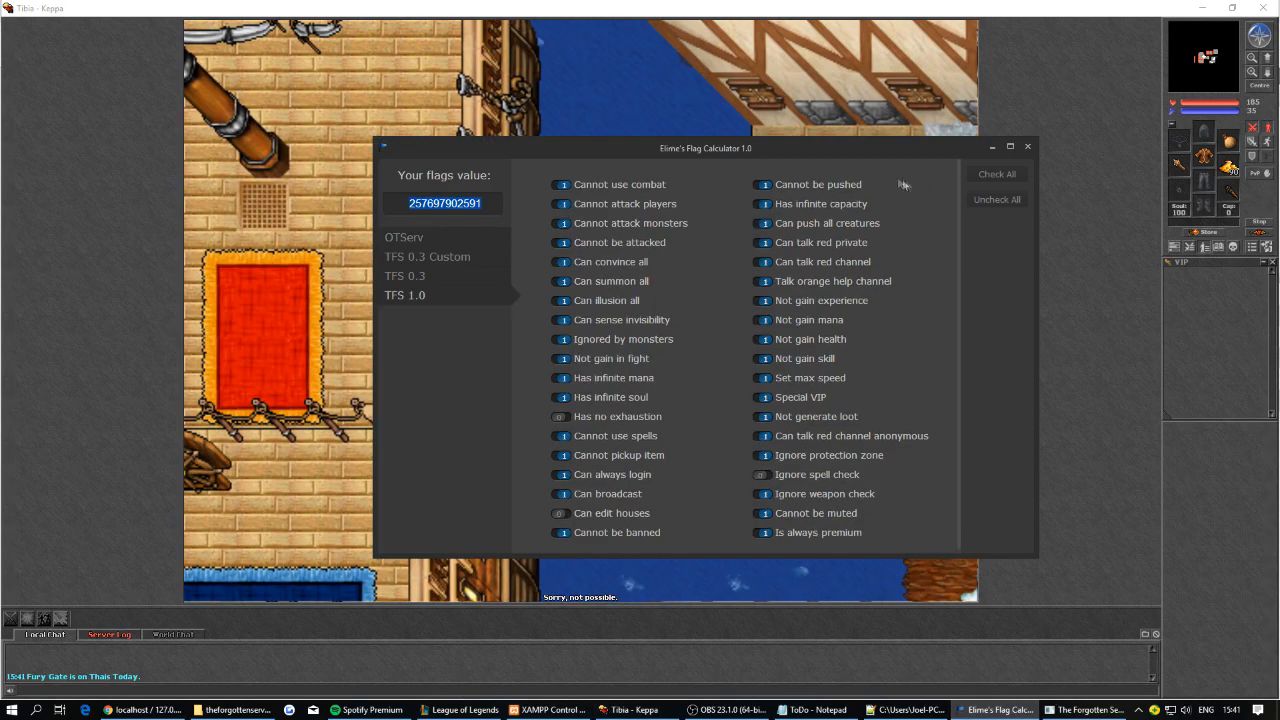
pyautogui.moveTo(515, 160); pyautogui.dragTo(487, 152)
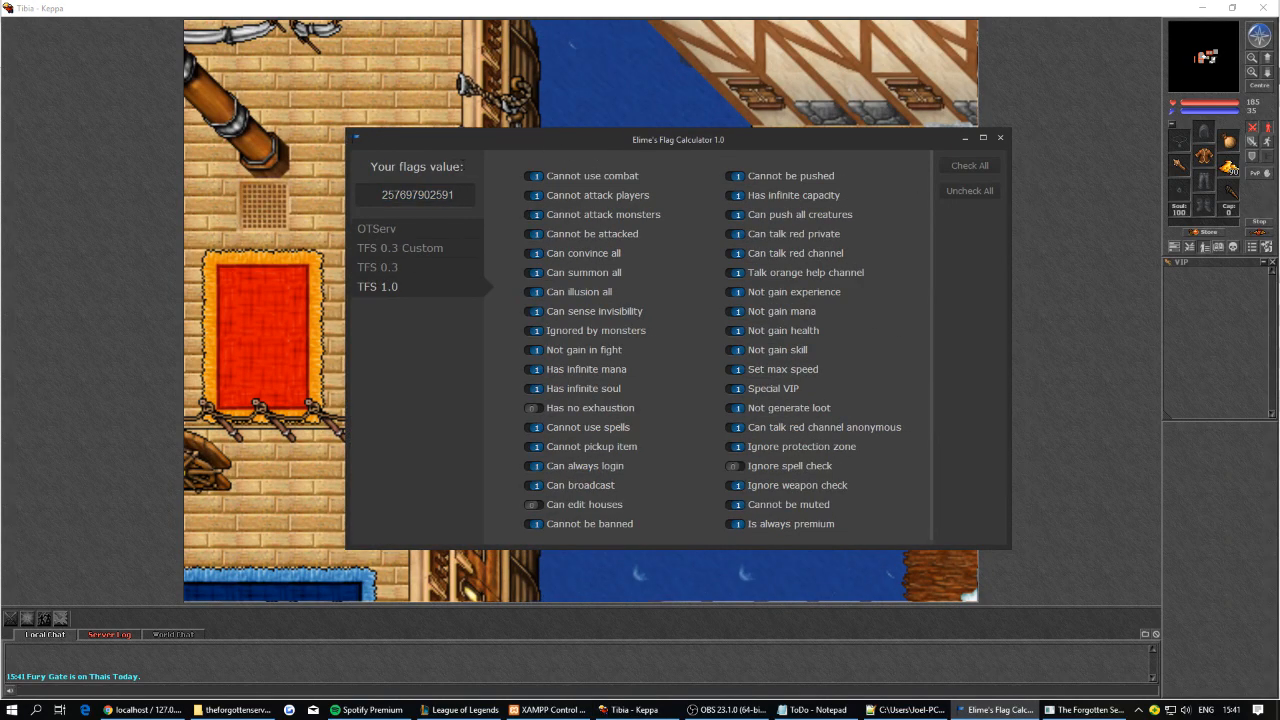
pyautogui.moveTo(618, 139); pyautogui.dragTo(563, 285)
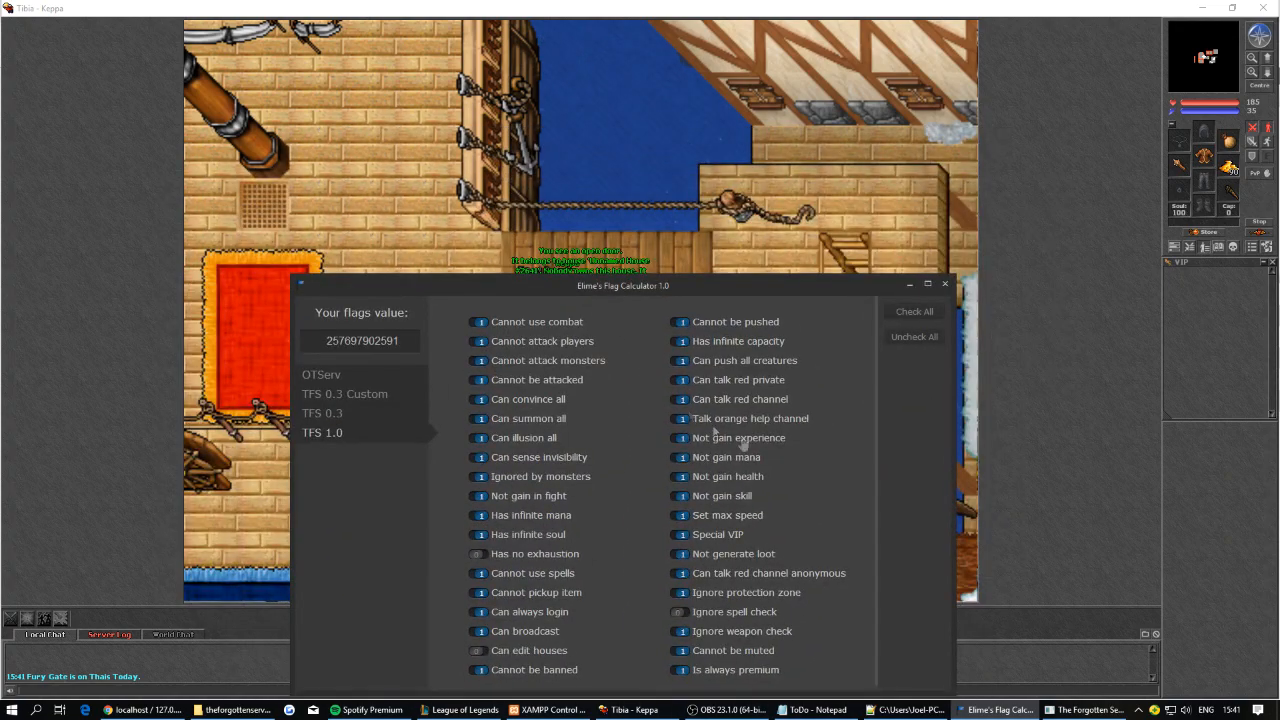
pyautogui.click(944, 286)
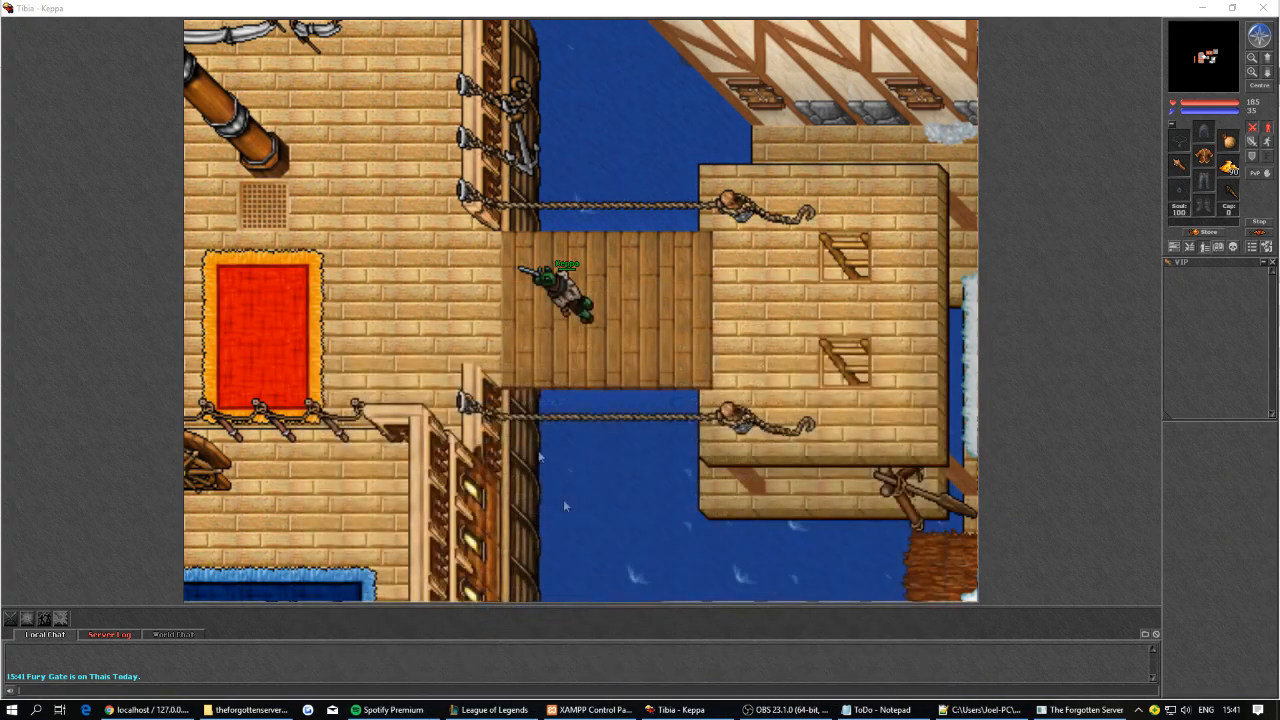
# Switch to Notepad++ and close the groups.xml file.
pyautogui.click(978, 709)
pyautogui.doubleClick(571, 147)
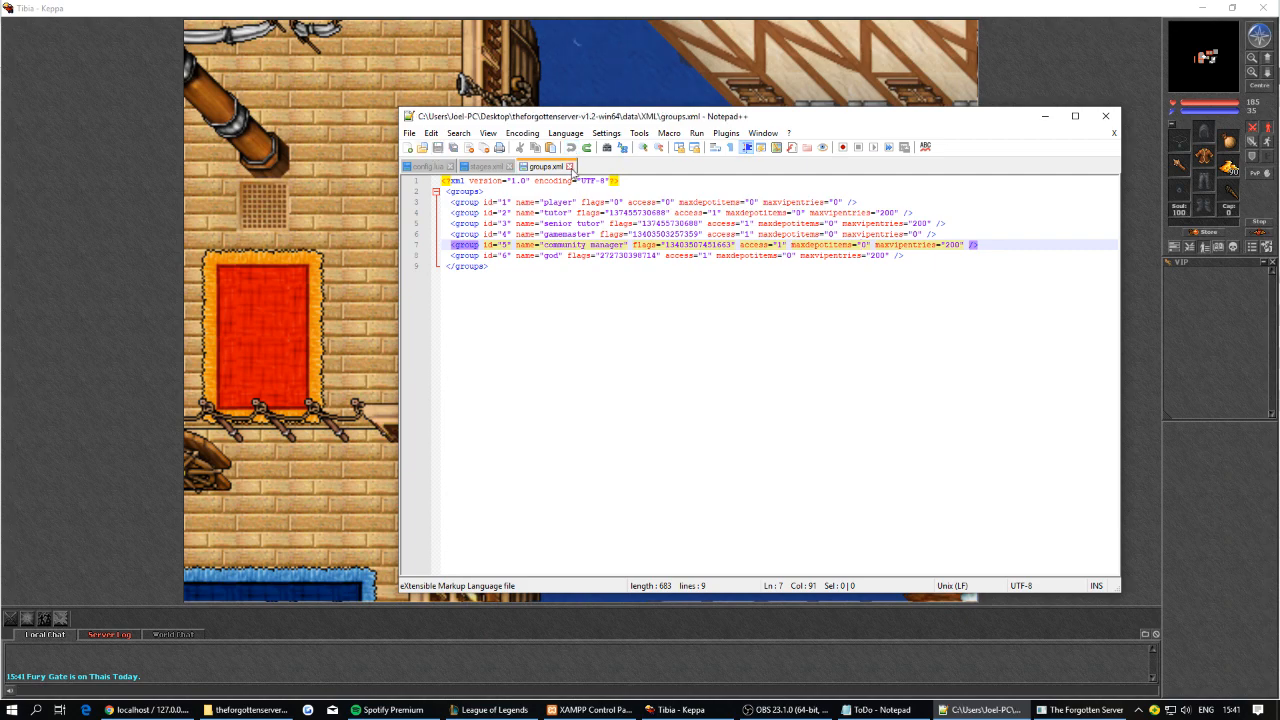
pyautogui.click(569, 166)
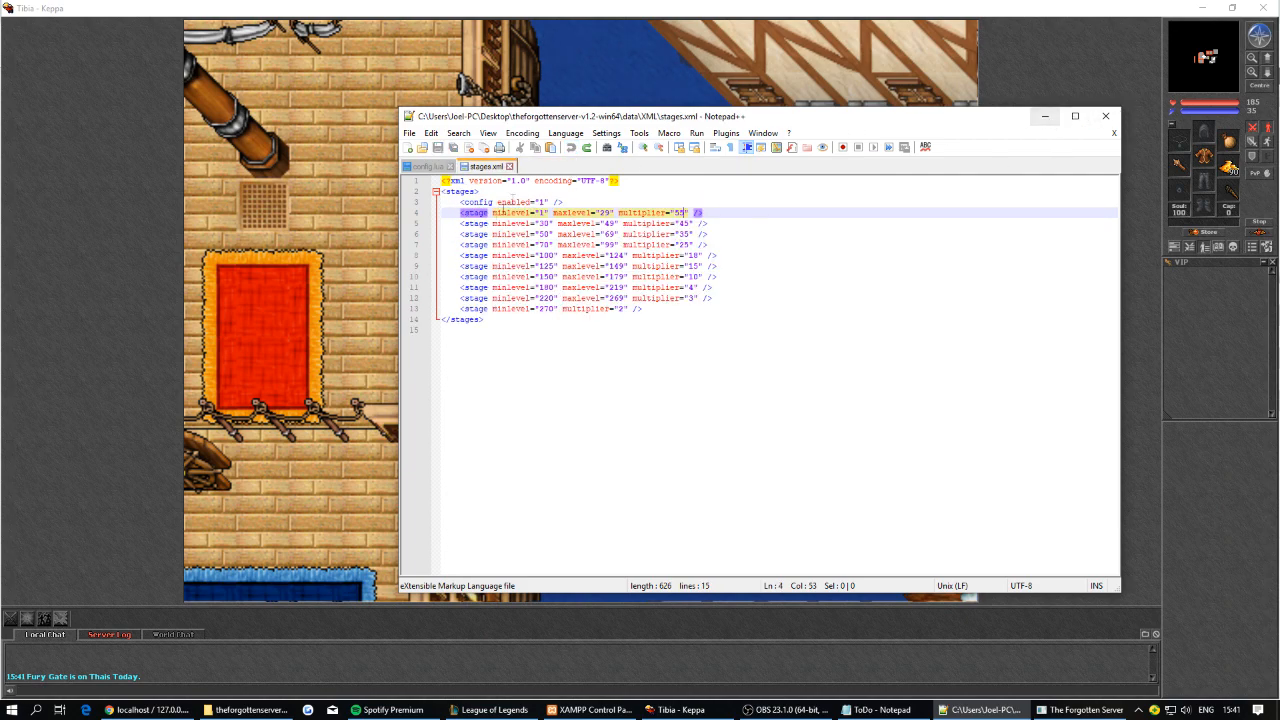
# Examine the level ranges and multipliers of every stage in stages.xml, then minimize Notepad++.
pyautogui.click(438, 170)
pyautogui.click(476, 169)
pyautogui.press('Down')
pyautogui.press('Down')
pyautogui.press('Down')
pyautogui.press('Down')
pyautogui.press('Down')
pyautogui.press('Down')
pyautogui.press('Down')
pyautogui.press('Down')
pyautogui.press('Down')
pyautogui.press('Down')
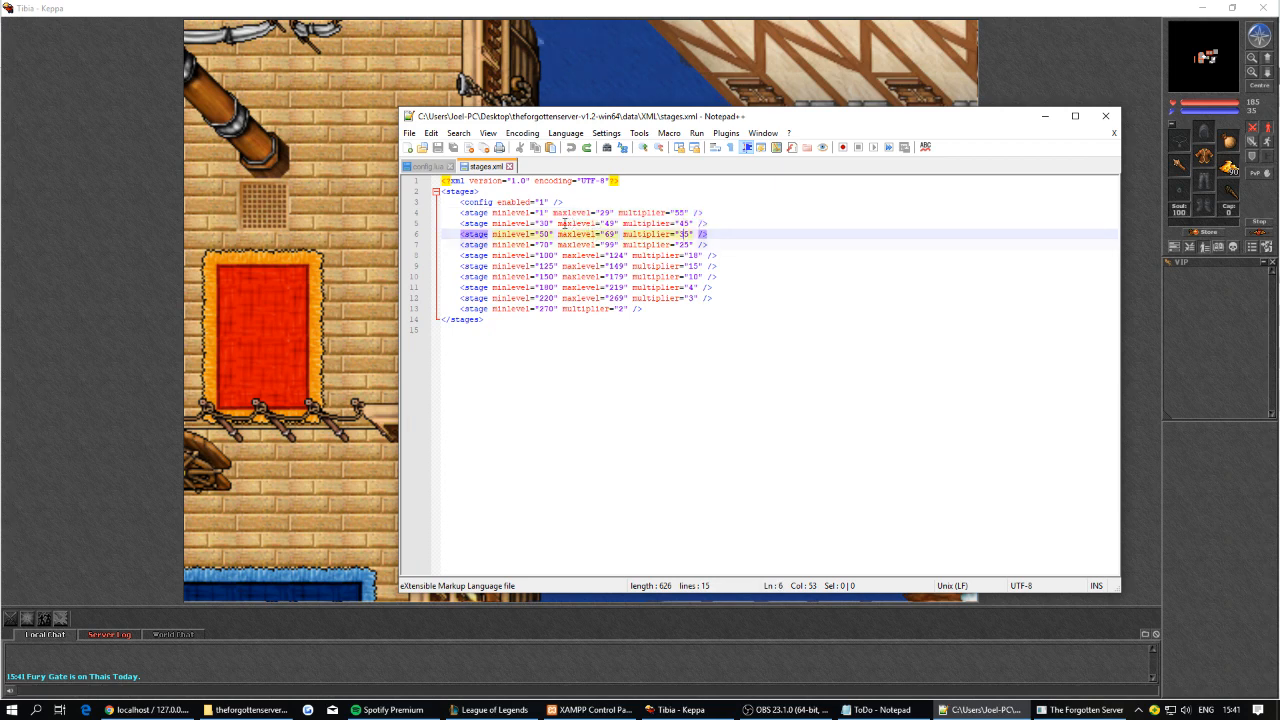
pyautogui.press('Down')
pyautogui.press('Up')
pyautogui.press('Up')
pyautogui.press('Up')
pyautogui.press('Up')
pyautogui.press('Up')
pyautogui.press('Up')
pyautogui.press('Up')
pyautogui.press('Up')
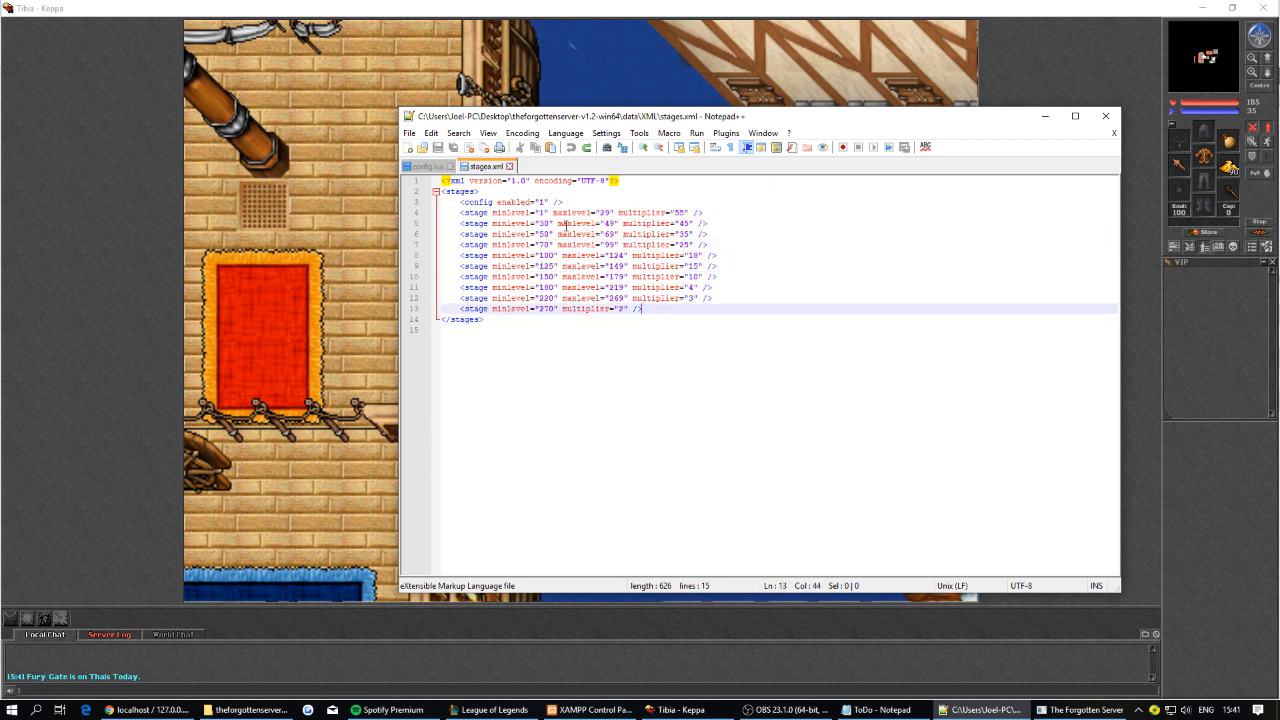
pyautogui.press('Up')
pyautogui.press('Up')
pyautogui.press('Up')
pyautogui.press('Up')
pyautogui.press('Up')
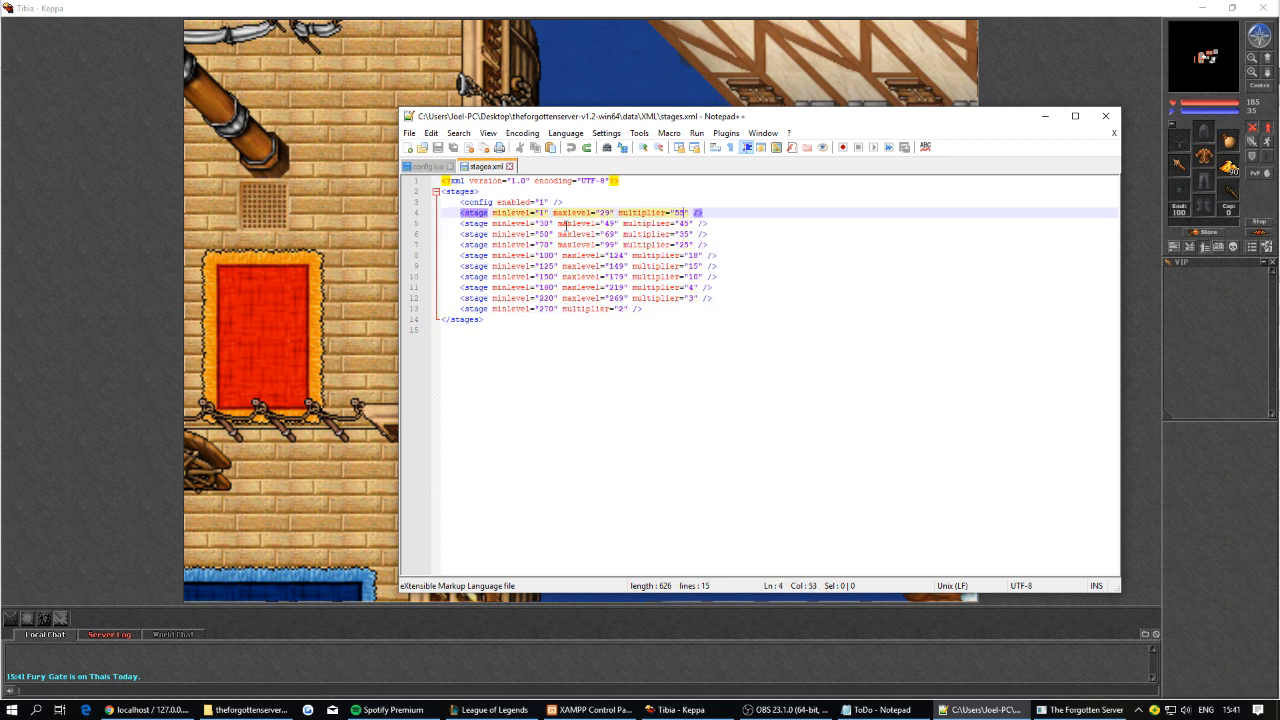
pyautogui.press('Down')
pyautogui.press('Down')
pyautogui.press('Down')
pyautogui.press('Down')
pyautogui.press('Down')
pyautogui.press('Down')
pyautogui.press('Up')
pyautogui.press('Up')
pyautogui.press('Up')
pyautogui.press('Down')
pyautogui.press('Down')
pyautogui.press('Down')
pyautogui.press('Down')
pyautogui.press('Down')
pyautogui.press('Down')
pyautogui.press('Down')
pyautogui.press('Down')
pyautogui.press('Down')
pyautogui.press('Down')
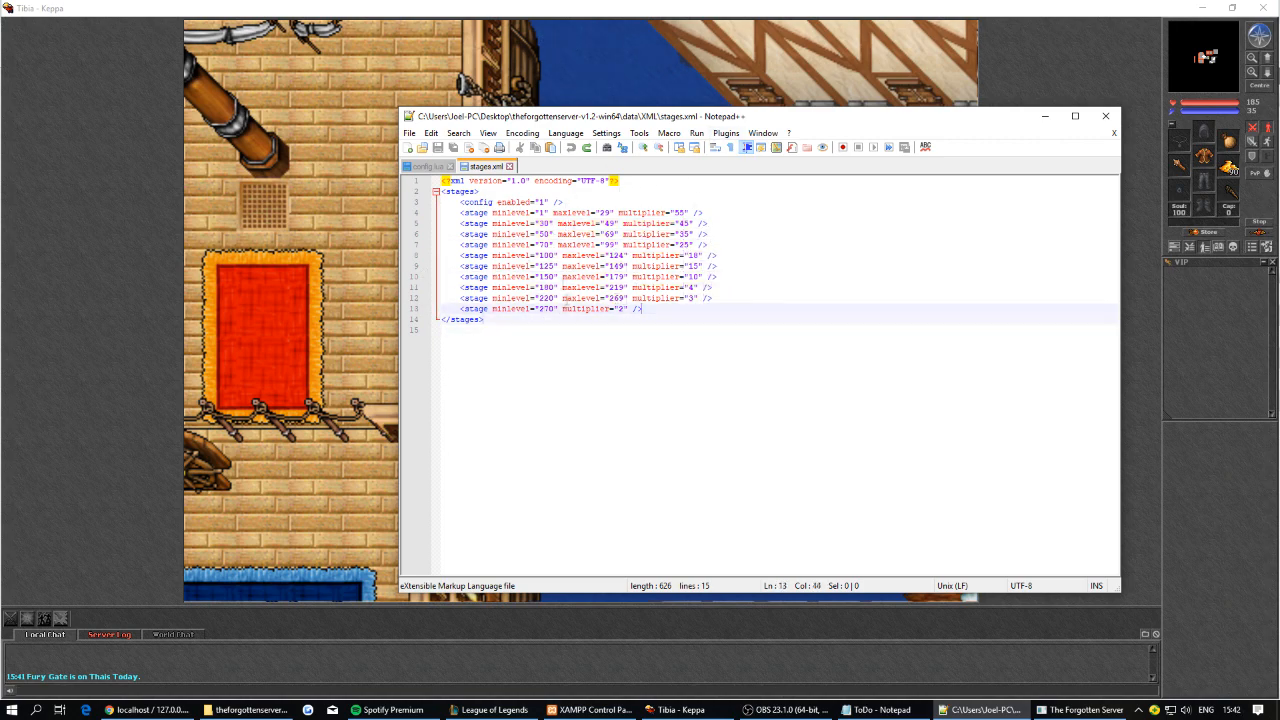
pyautogui.click(1045, 116)
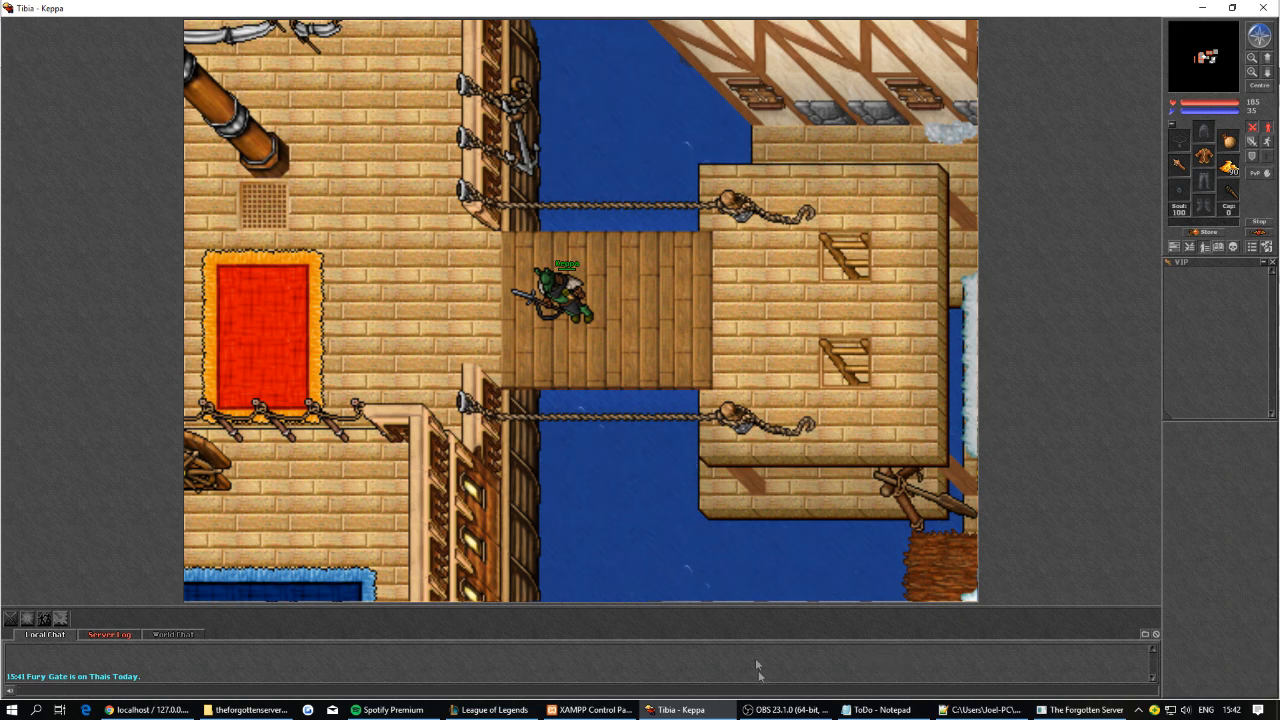
# Check the topic list in the ToDo note in Notepad, moving its window up, and return to the game.
pyautogui.click(877, 709)
pyautogui.moveTo(955, 224); pyautogui.dragTo(970, 136)
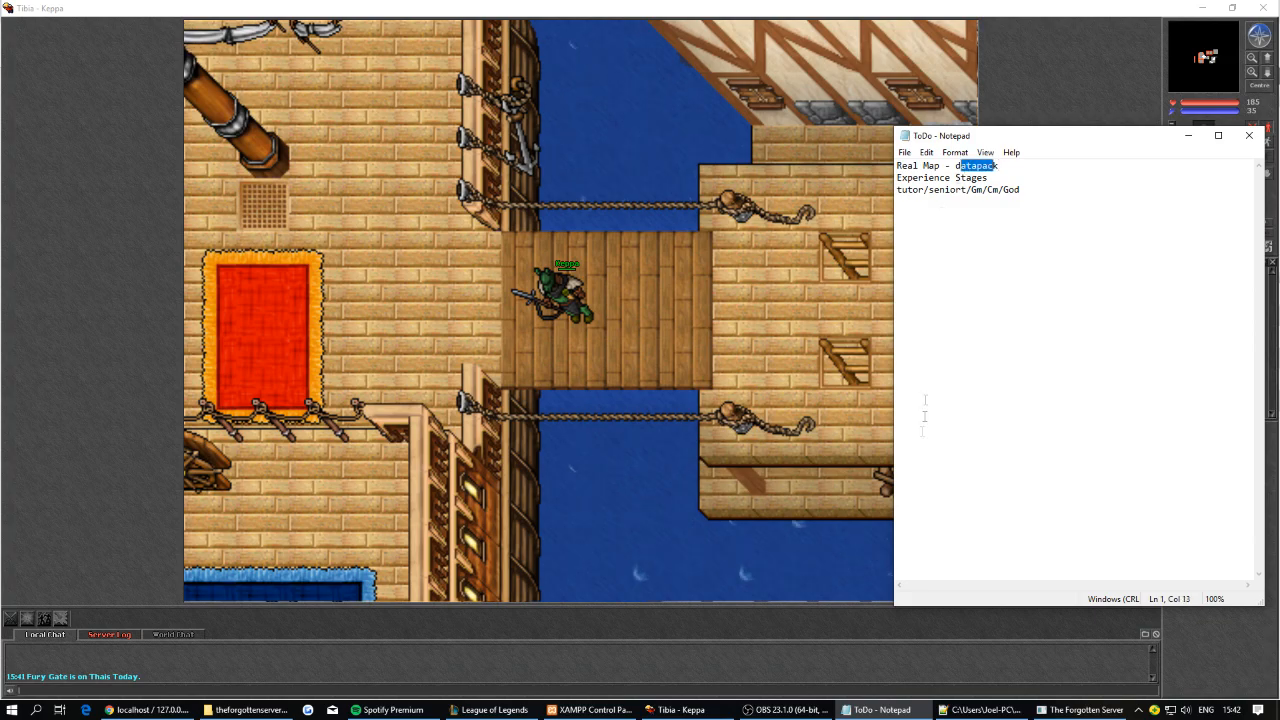
pyautogui.click(847, 629)
# Walk the character off the ship's gangway, across the pier and east along the cobbled street past the harbour buildings.
pyautogui.press('Left')
pyautogui.press('Right')
pyautogui.press('Right')
pyautogui.press('Right')
pyautogui.press('Right')
pyautogui.press('Right')
pyautogui.press('Up')
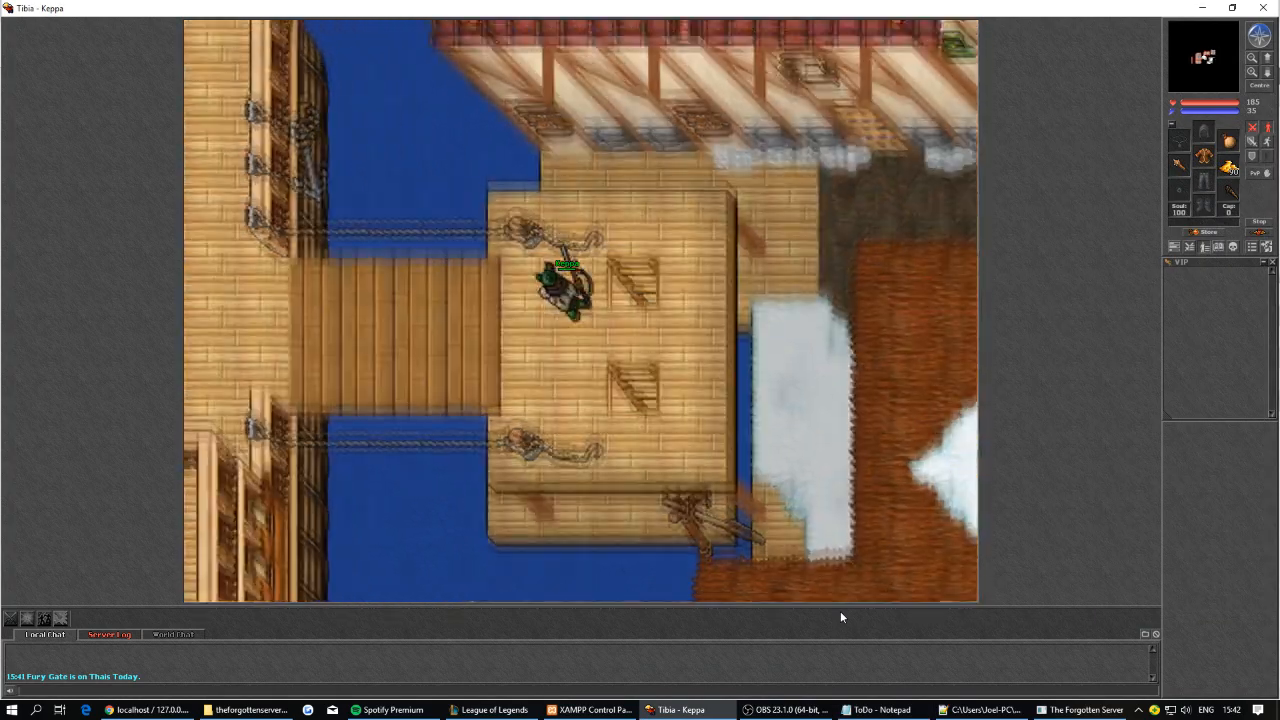
pyautogui.press('Right')
pyautogui.press('Up')
pyautogui.press('Up')
pyautogui.press('Right')
pyautogui.press('Right')
pyautogui.press('Right')
pyautogui.press('Down')
pyautogui.press('Right')
pyautogui.press('Right')
pyautogui.press('Right')
pyautogui.press('Right')
pyautogui.press('Right')
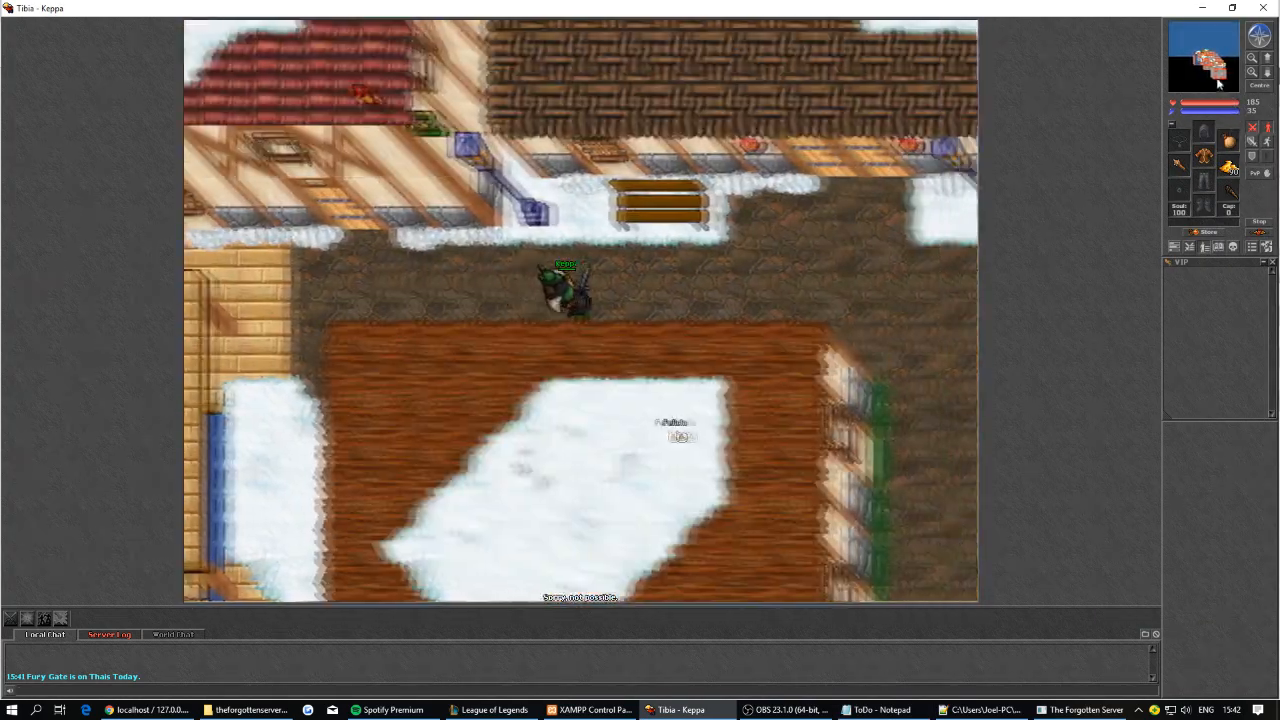
# Send the character southeast through town to the large stone hall using the minimap, and open the carried bag on the way.
pyautogui.click(1218, 84)
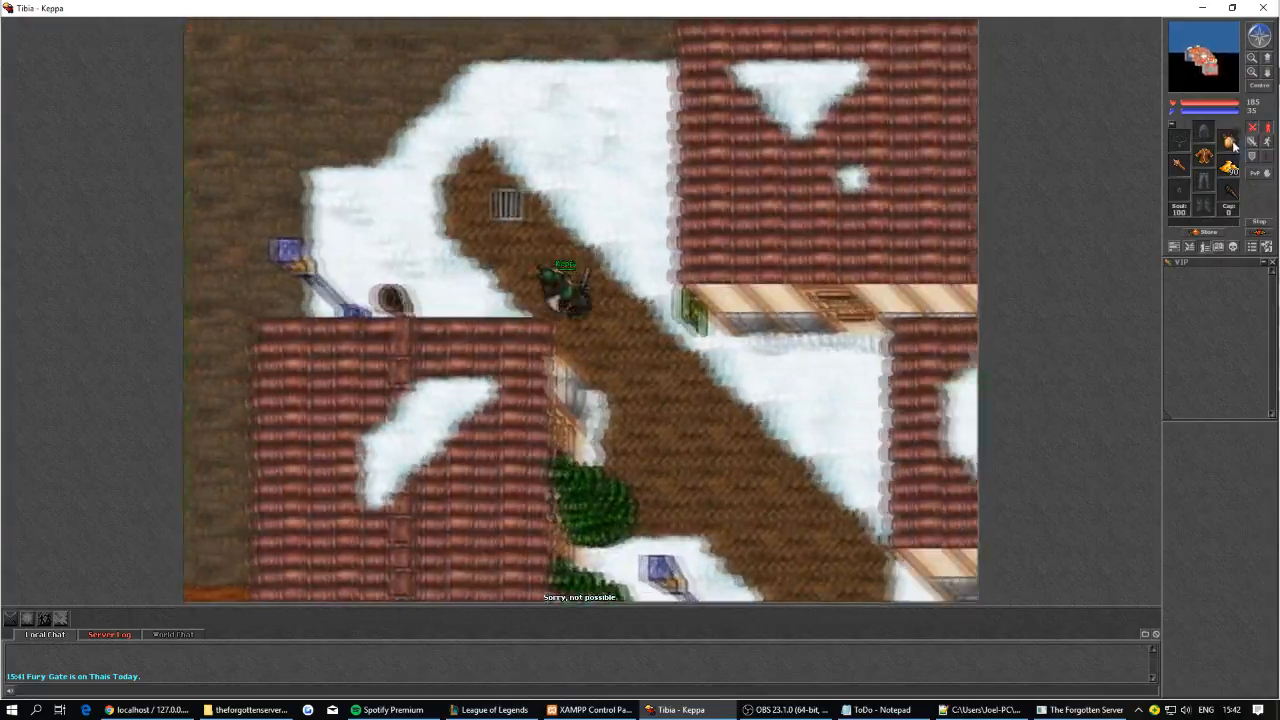
pyautogui.rightClick(1233, 145)
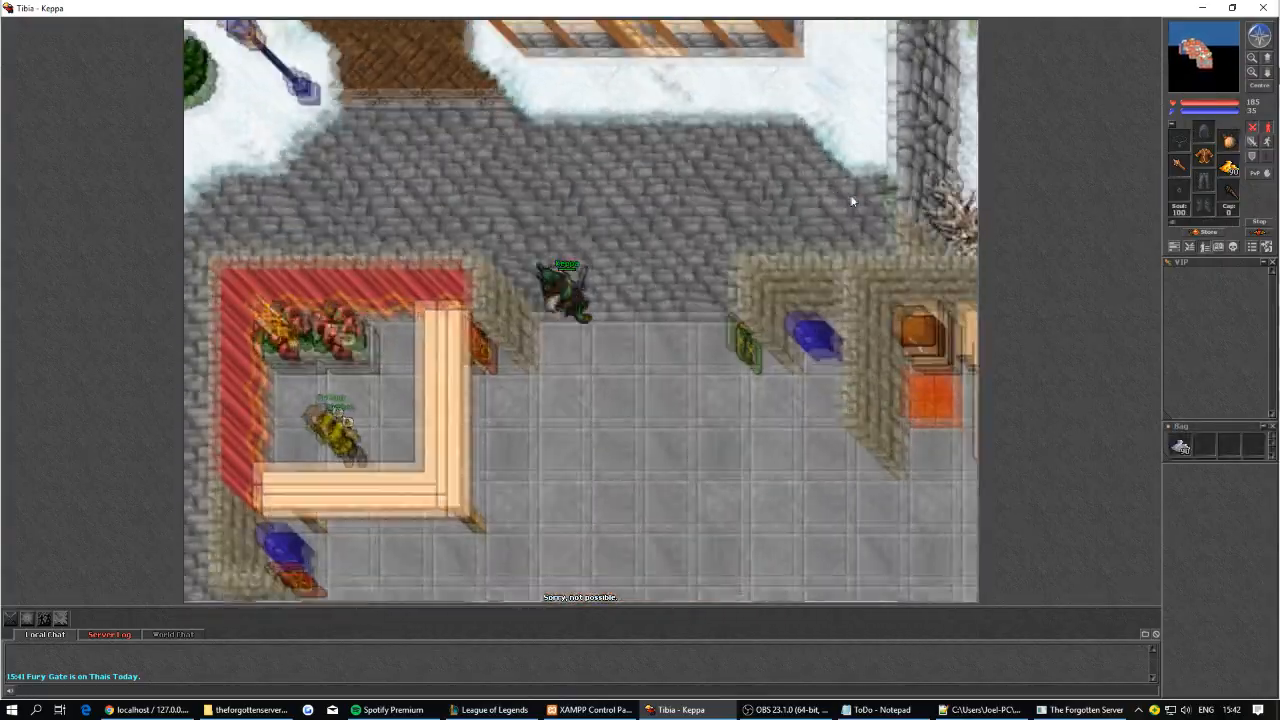
# Walk the character into the stone hall, climb the stairs and go north to the arched room with the blue carpet.
pyautogui.press('Right')
pyautogui.press('Right')
pyautogui.press('Down')
pyautogui.press('Down')
pyautogui.press('Down')
pyautogui.press('Down')
pyautogui.press('Right')
pyautogui.press('Down')
pyautogui.press('Down')
pyautogui.press('Down')
pyautogui.press('Left')
pyautogui.press('Left')
pyautogui.press('Right')
pyautogui.press('Right')
pyautogui.press('Up')
pyautogui.press('Left')
pyautogui.press('Left')
pyautogui.press('Up')
pyautogui.press('Up')
pyautogui.press('Up')
pyautogui.press('Up')
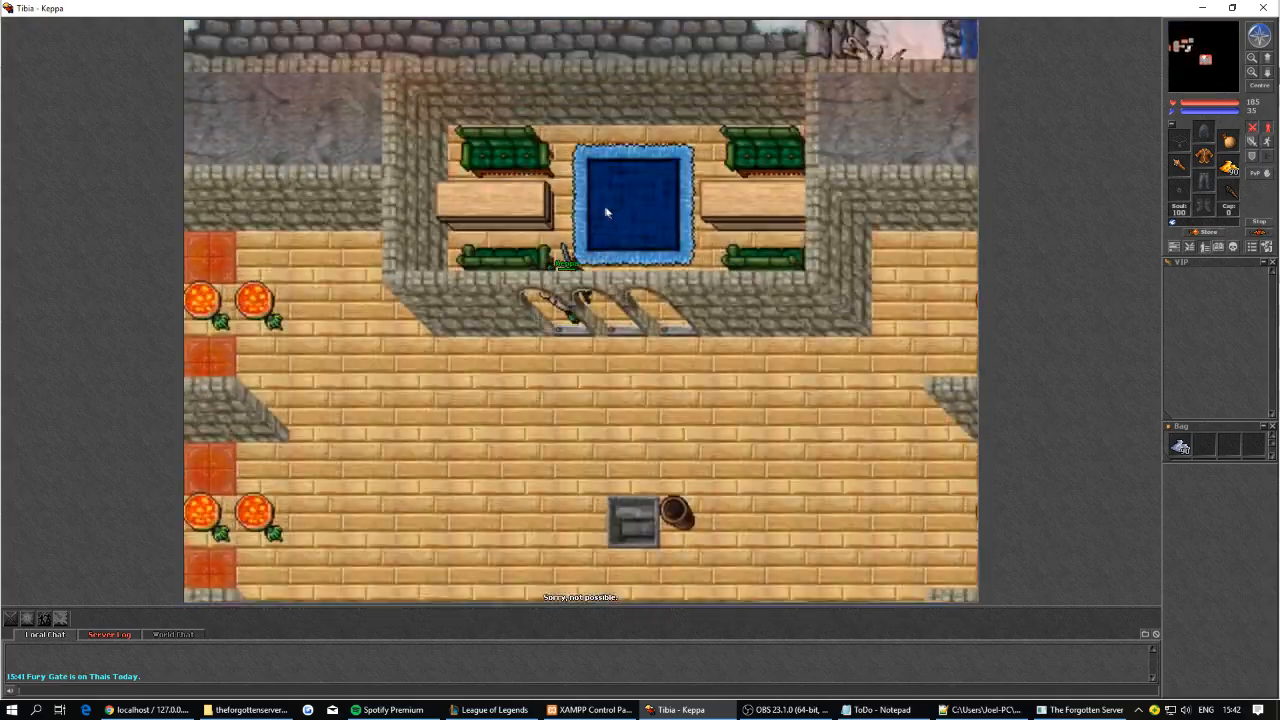
# Walk the character back south on the upper floor and down the stairs to the hall's ground floor.
pyautogui.press('Left')
pyautogui.press('Right')
pyautogui.press('Down')
pyautogui.press('Down')
pyautogui.press('Down')
pyautogui.press('Down')
pyautogui.press('Right')
pyautogui.press('Down')
pyautogui.press('Left')
pyautogui.press('Left')
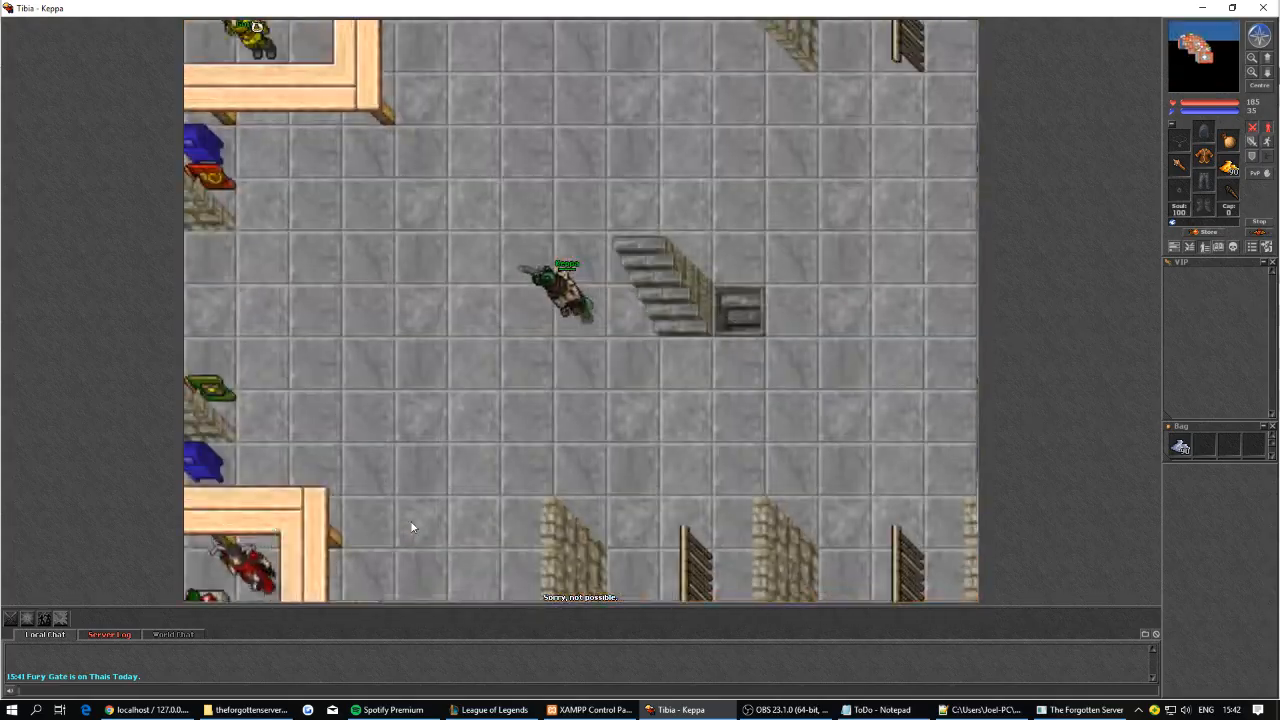
# Walk the character north out of the stone hall to the start of the brown paved path.
pyautogui.press('Left')
pyautogui.press('Up')
pyautogui.press('Up')
pyautogui.press('Up')
pyautogui.press('Up')
pyautogui.press('Up')
pyautogui.press('Up')
pyautogui.press('Up')
pyautogui.press('Up')
pyautogui.press('Up')
pyautogui.press('Up')
pyautogui.press('Up')
pyautogui.press('Left')
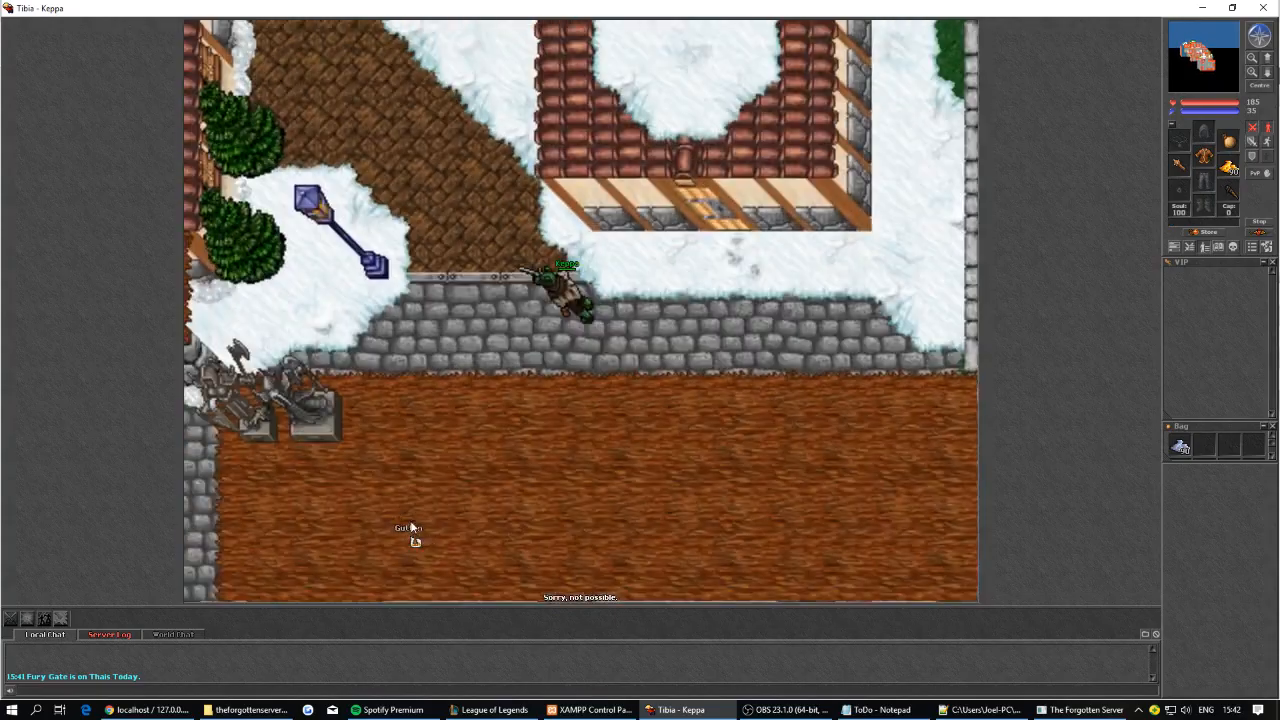
# Follow the brown path northwest between the snowy red-roofed houses up to the sewer grate.
pyautogui.press('Up')
pyautogui.press('Up')
pyautogui.press('Left')
pyautogui.press('Up')
pyautogui.press('Up')
pyautogui.press('Left')
pyautogui.press('Up')
pyautogui.press('Left')
pyautogui.press('Up')
pyautogui.press('Left')
pyautogui.press('Left')
pyautogui.press('Up')
pyautogui.press('Left')
pyautogui.press('Up')
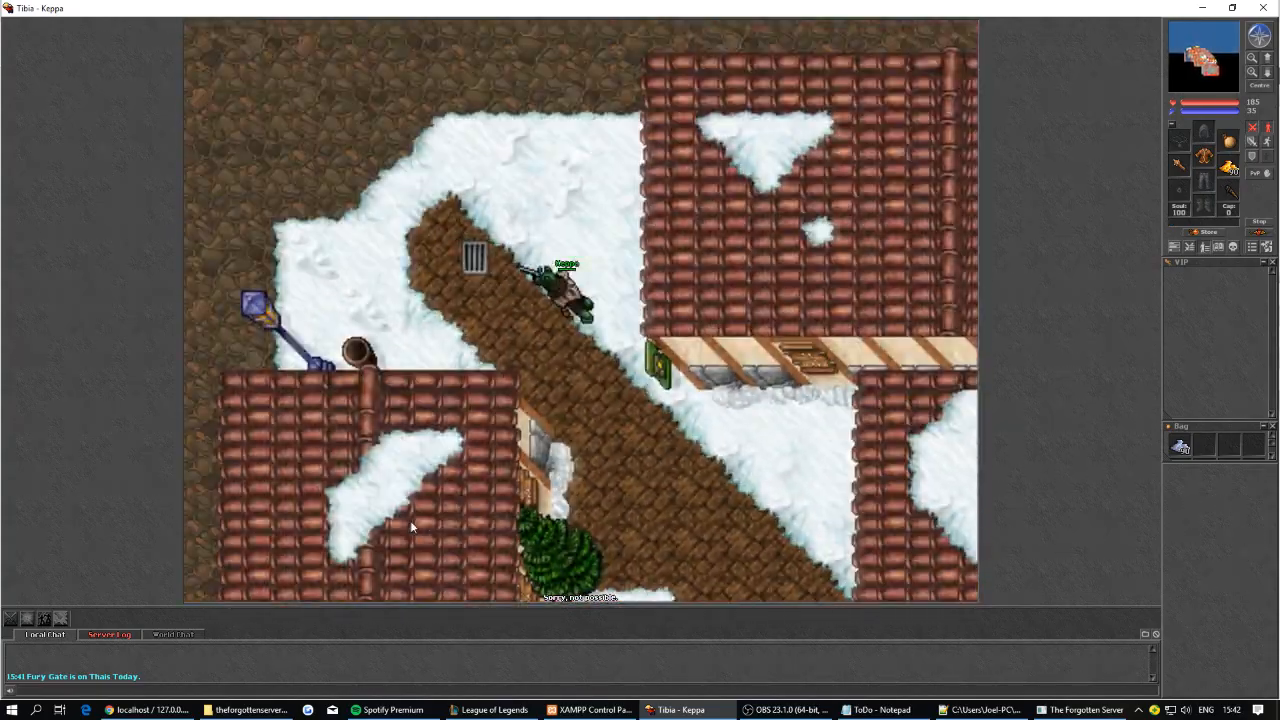
# Continue northwest past the sewer grate to the cobbled street north of the shop.
pyautogui.press('Left')
pyautogui.press('Up')
pyautogui.press('Left')
pyautogui.press('Left')
pyautogui.press('Left')
pyautogui.press('Up')
pyautogui.press('Left')
pyautogui.press('Up')
pyautogui.press('Left')
pyautogui.press('Up')
pyautogui.press('Left')
pyautogui.press('Up')
pyautogui.press('Left')
pyautogui.press('Left')
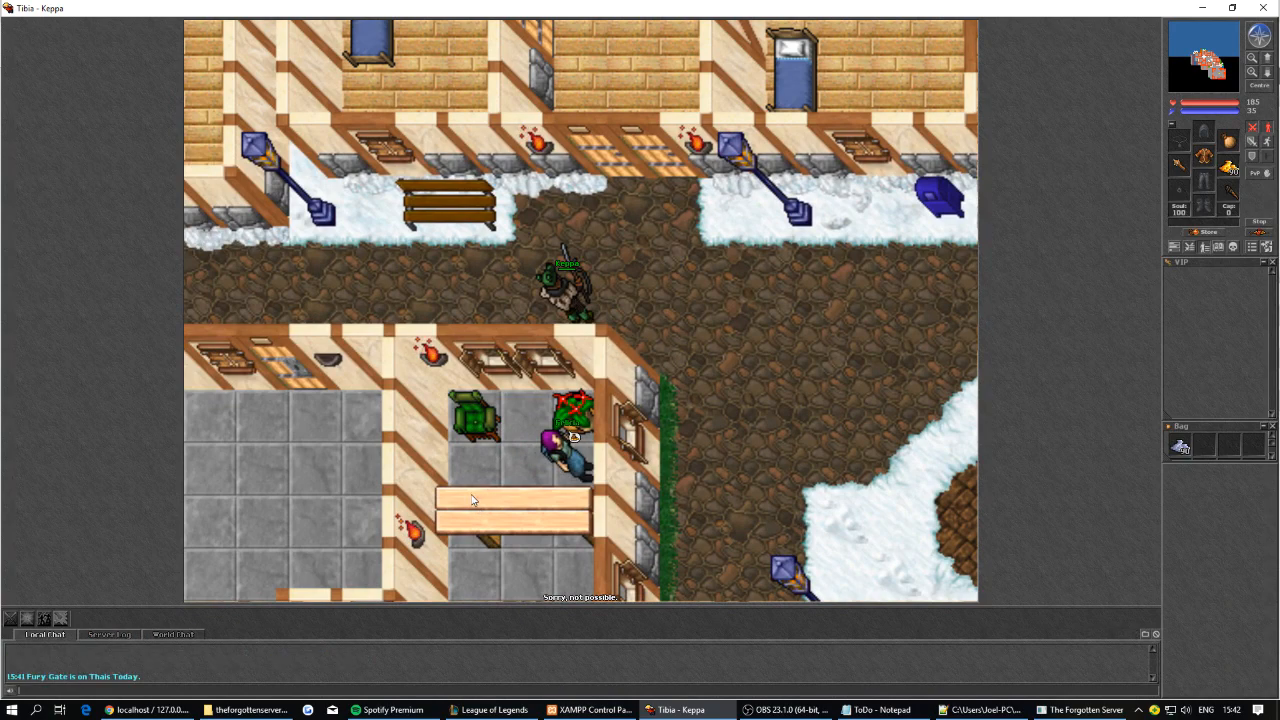